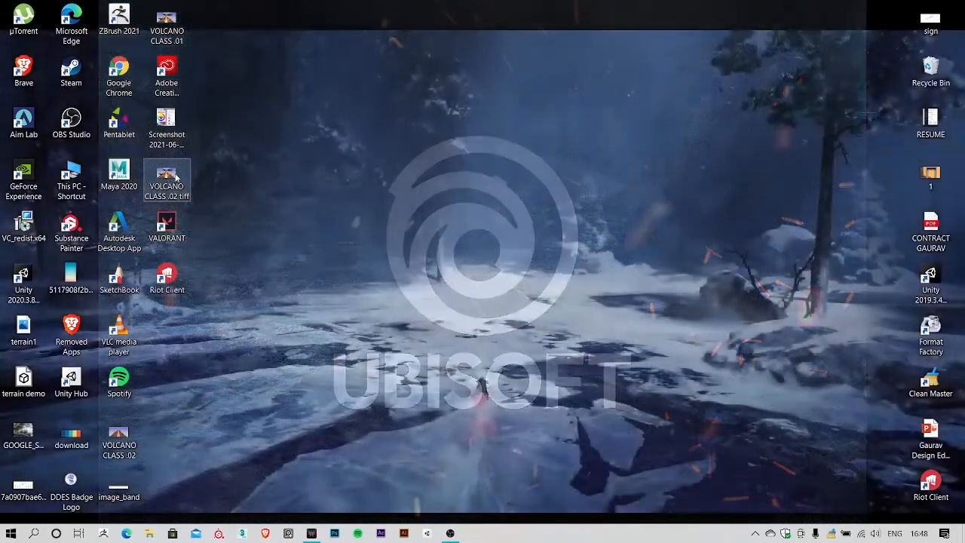
Step: View the VOLCANO CLASS .02.tiff image from the desktop, close it and refresh the desktop
{"action": "double_click", "coordinate": [170, 180]}
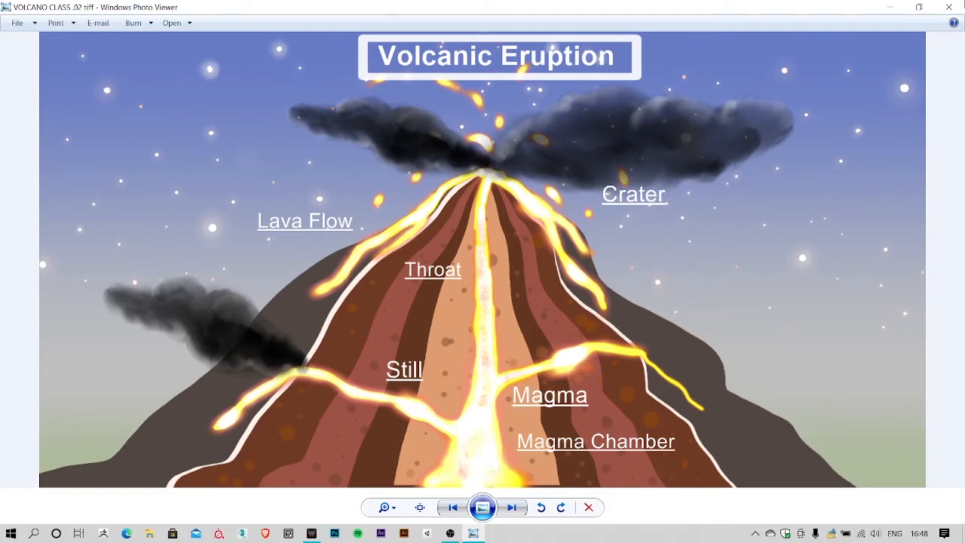
{"action": "left_click", "coordinate": [948, 7]}
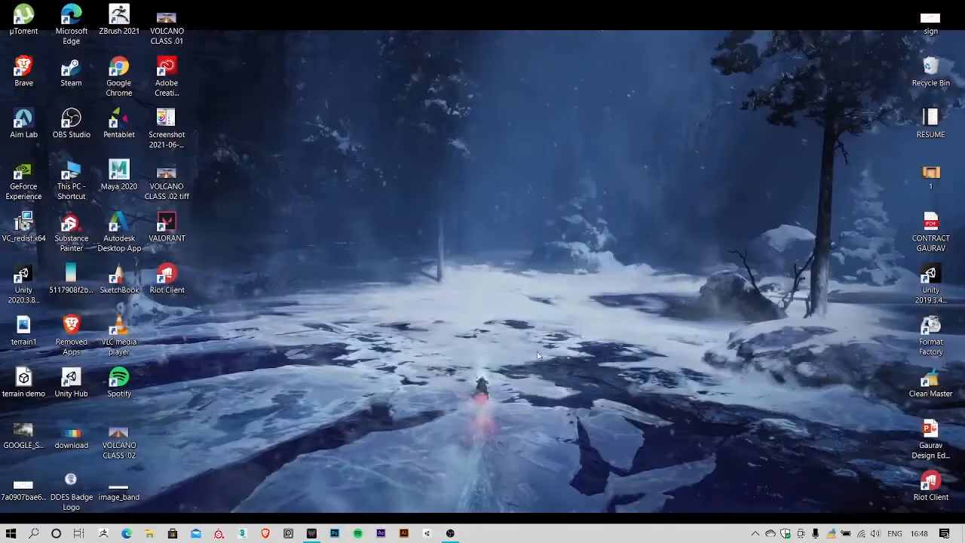
{"action": "right_click", "coordinate": [453, 104]}
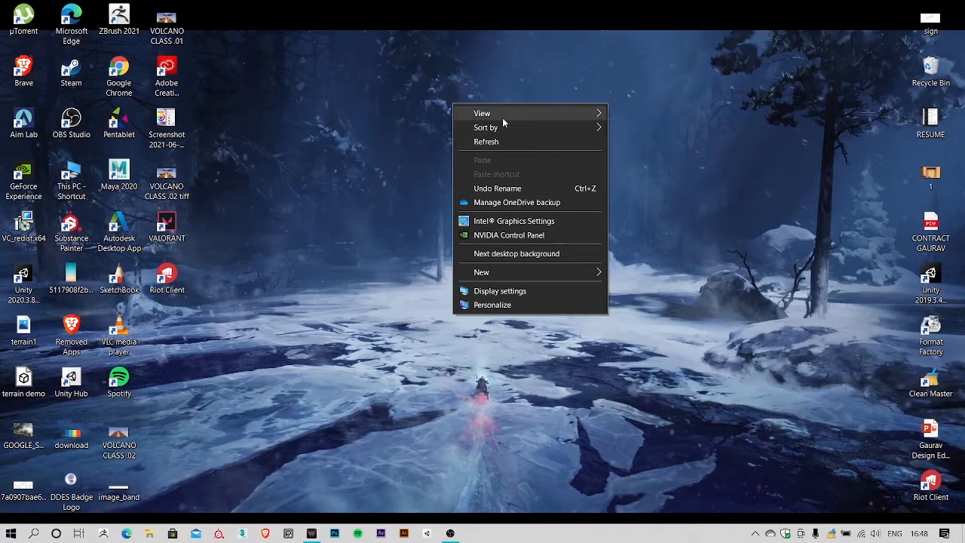
{"action": "left_click", "coordinate": [508, 143]}
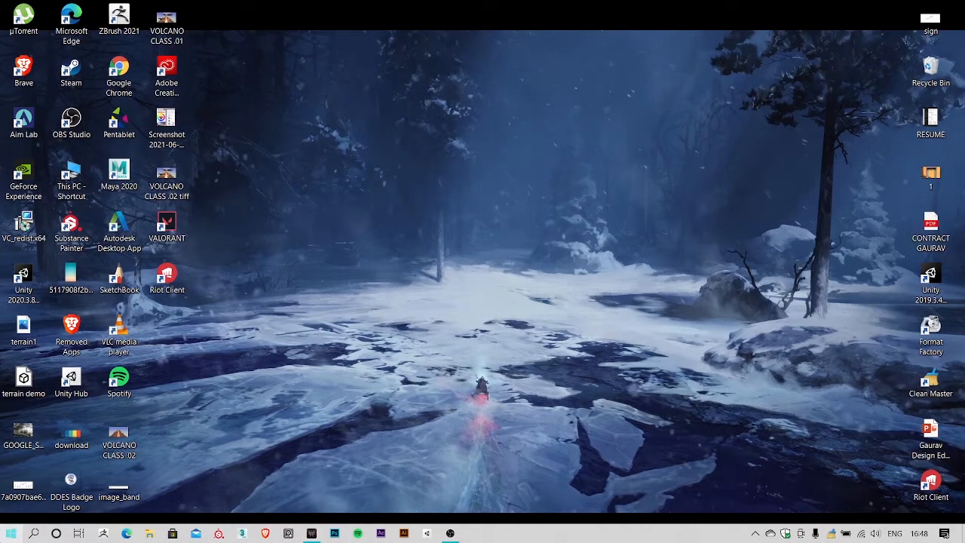
Step: Find and launch Autodesk SketchBook
{"action": "left_click", "coordinate": [10, 533]}
{"action": "type", "text": "a"}
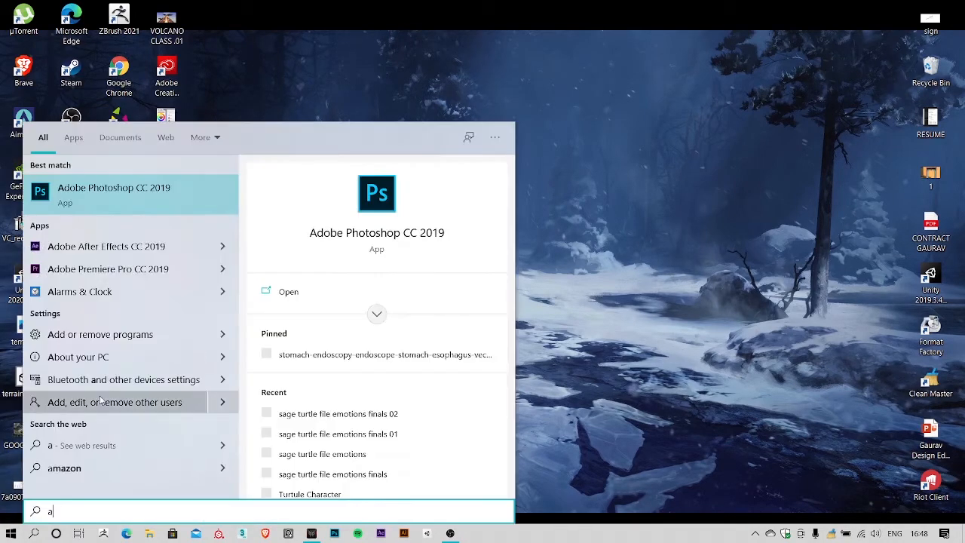
{"action": "key", "text": "BackSpace"}
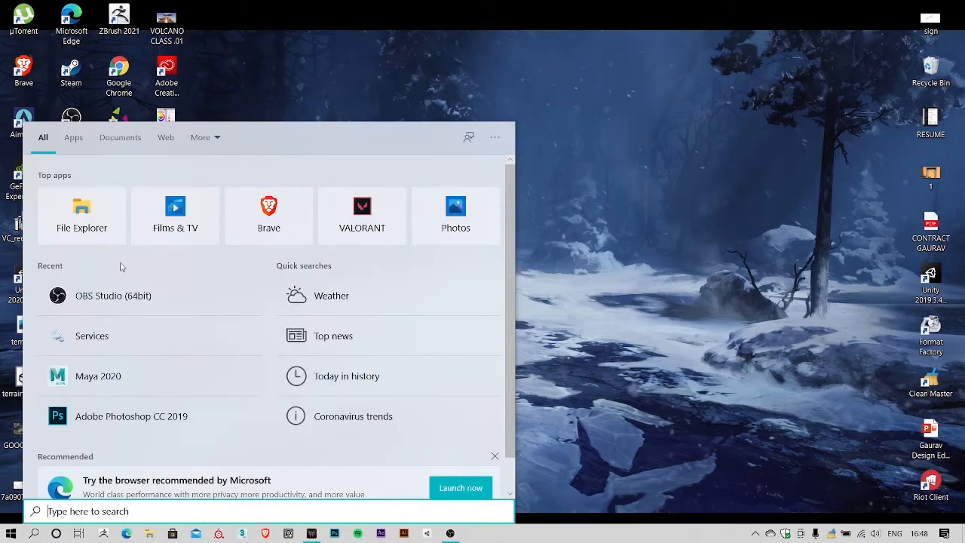
{"action": "type", "text": "sk"}
{"action": "left_click", "coordinate": [148, 202]}
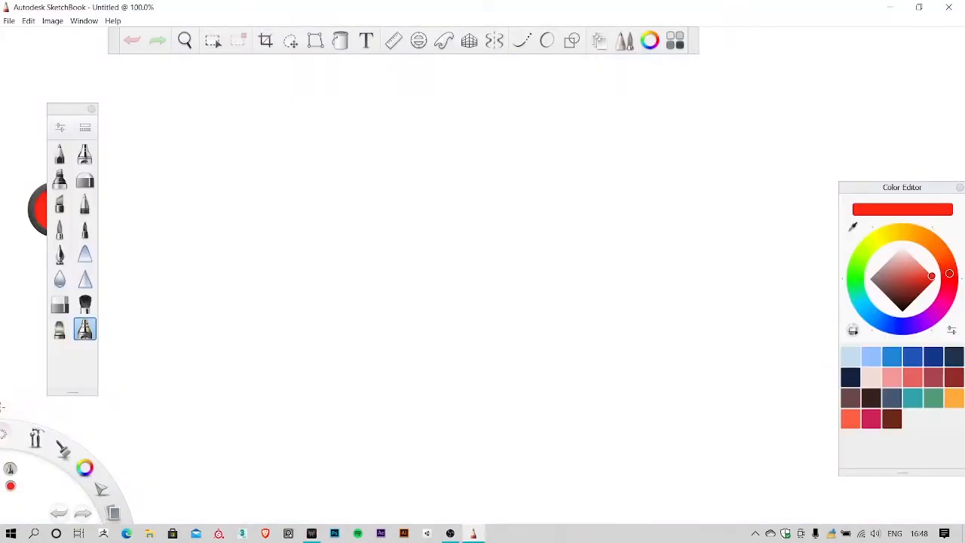
Step: Bring the whole canvas into view and move the Color Editor, brush palette and colour puck clear of it
{"action": "scroll", "coordinate": [452, 426], "scroll_direction": "down", "scroll_amount": 2}
{"action": "key", "text": "space"}
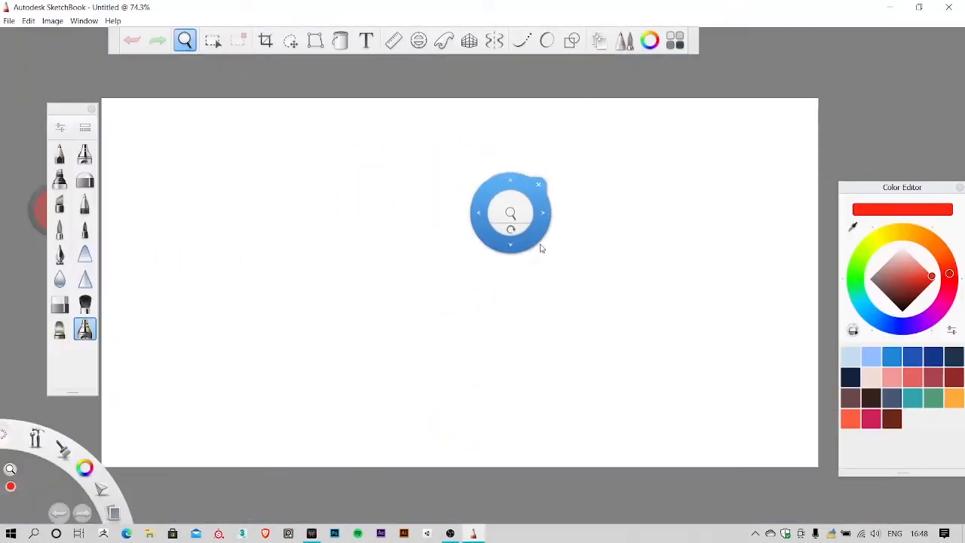
{"action": "left_click_drag", "start_coordinate": [555, 288], "coordinate": [589, 263]}
{"action": "left_click_drag", "start_coordinate": [920, 189], "coordinate": [929, 137]}
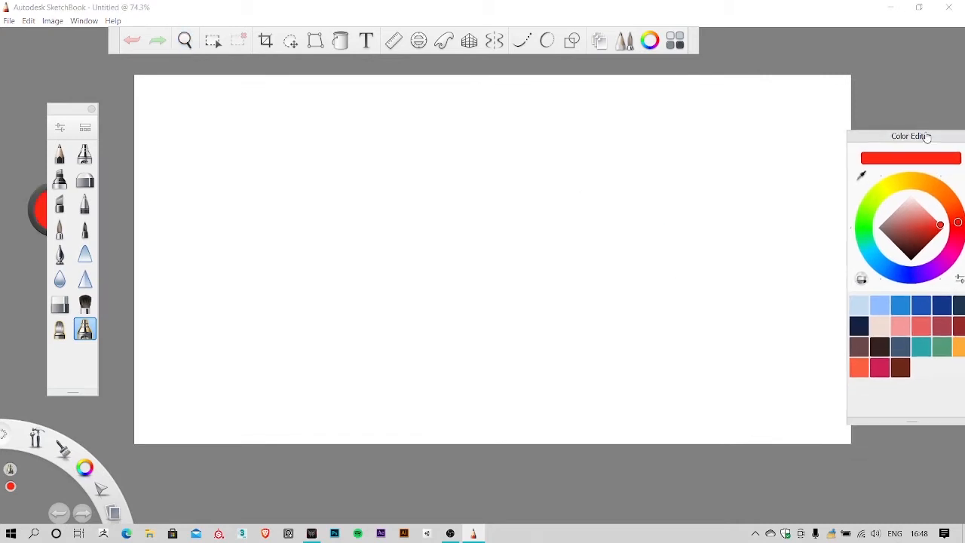
{"action": "mouse_move", "coordinate": [72, 110]}
{"action": "left_mouse_down"}
{"action": "mouse_move", "coordinate": [95, 98]}
{"action": "mouse_move", "coordinate": [60, 117]}
{"action": "mouse_move", "coordinate": [96, 104]}
{"action": "left_mouse_up"}
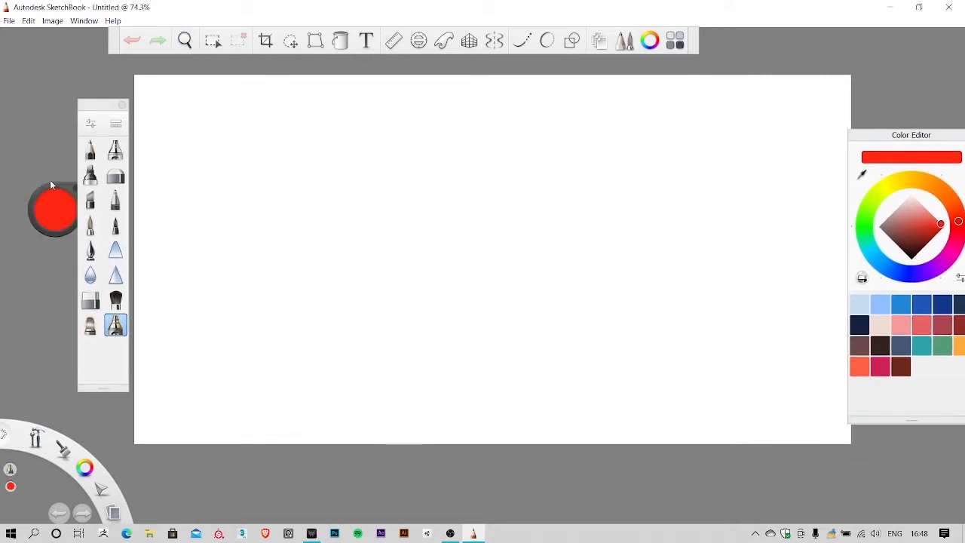
{"action": "left_click_drag", "start_coordinate": [53, 192], "coordinate": [45, 49]}
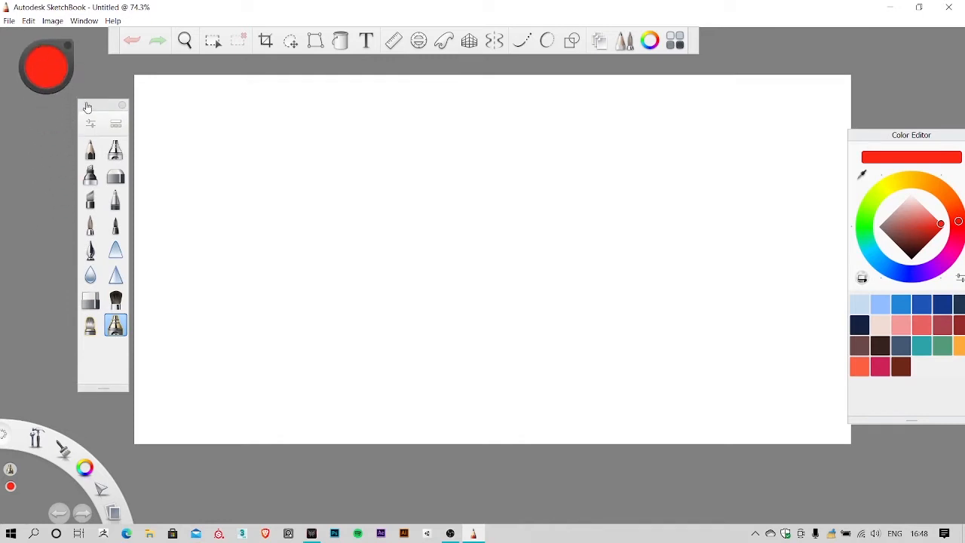
{"action": "mouse_move", "coordinate": [102, 111]}
{"action": "left_mouse_down"}
{"action": "mouse_move", "coordinate": [33, 110]}
{"action": "mouse_move", "coordinate": [41, 111]}
{"action": "left_mouse_up"}
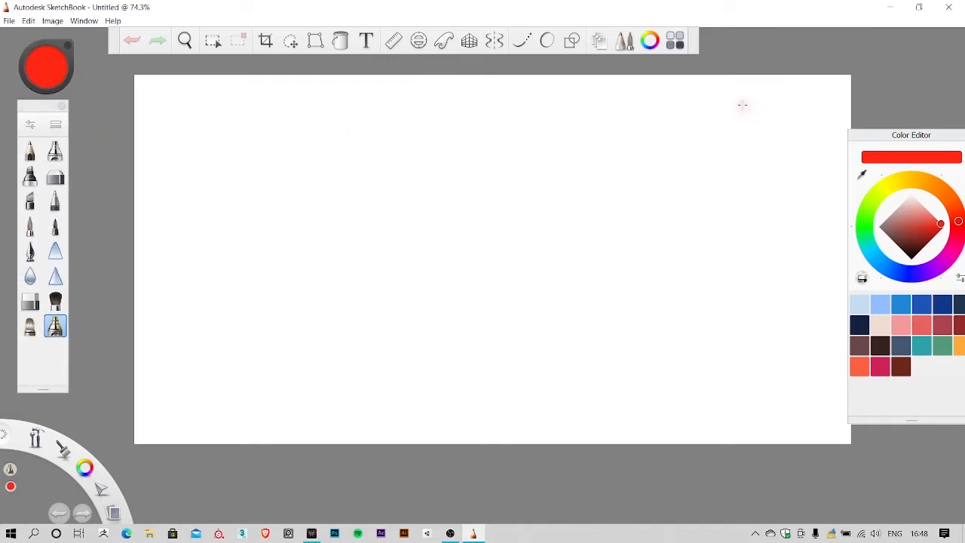
{"action": "key", "text": "space"}
{"action": "left_click_drag", "start_coordinate": [483, 244], "coordinate": [440, 233]}
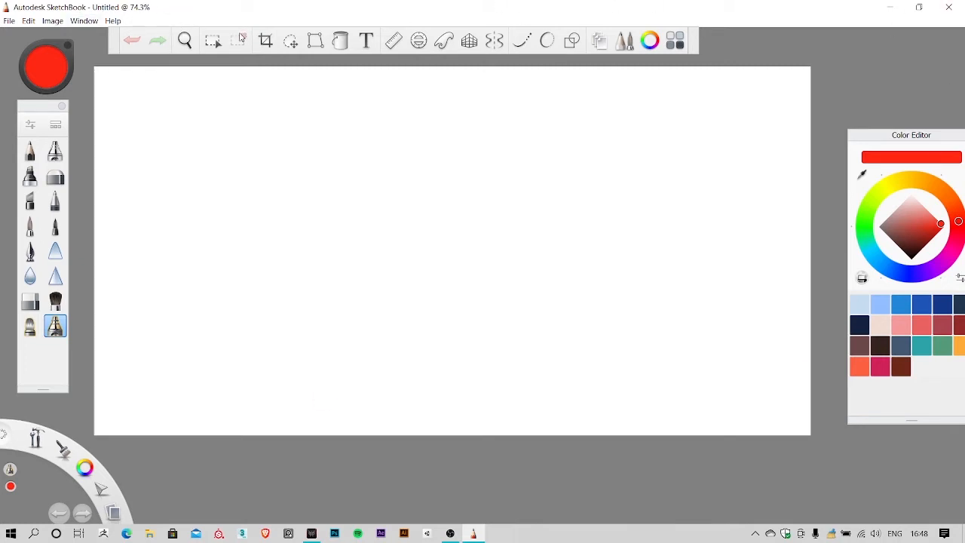
Step: Start a new empty FlipBook and bring up its properties
{"action": "left_click", "coordinate": [9, 26]}
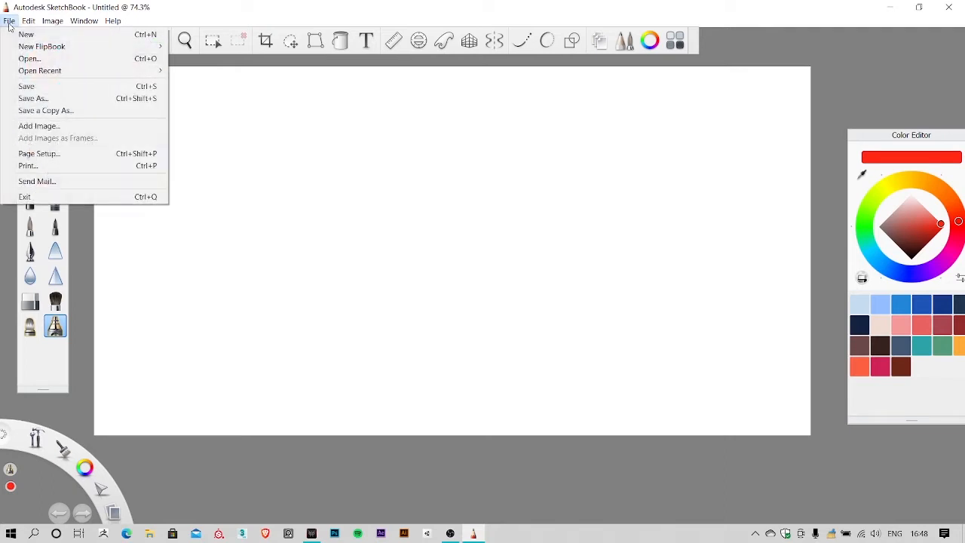
{"action": "left_click", "coordinate": [491, 21]}
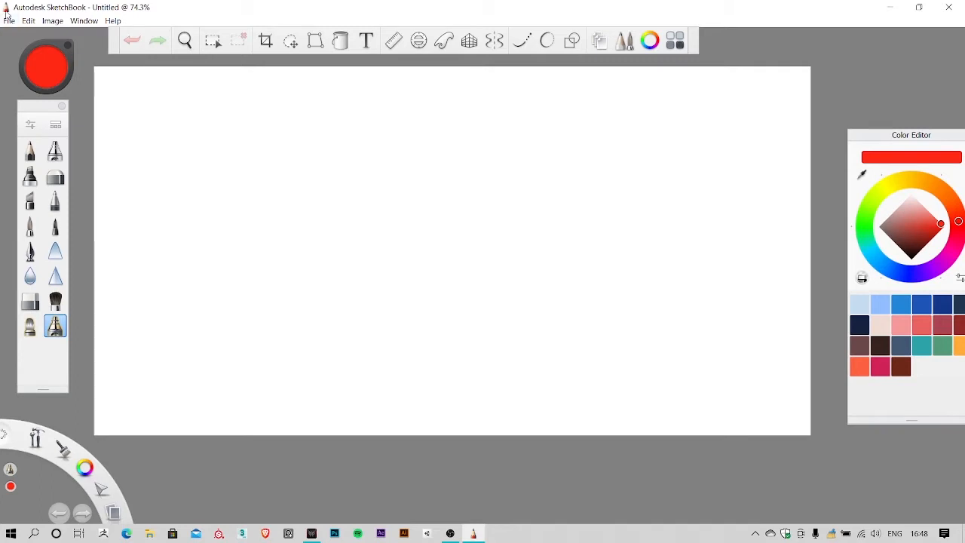
{"action": "left_click", "coordinate": [10, 21]}
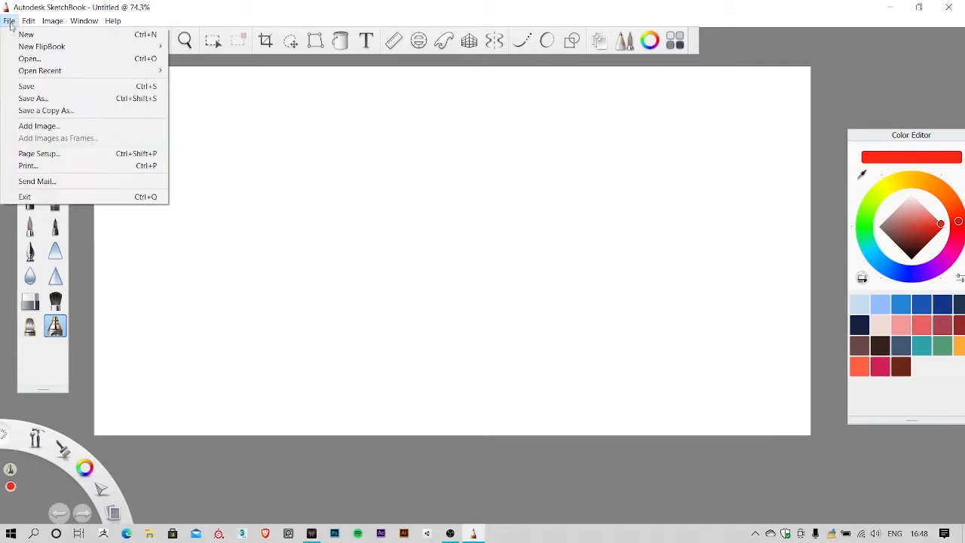
{"action": "mouse_move", "coordinate": [69, 49]}
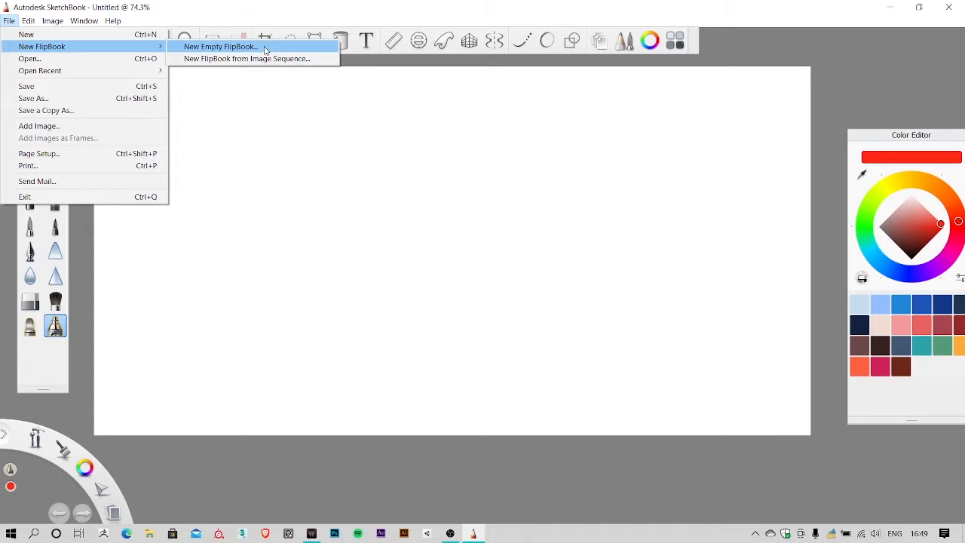
{"action": "left_click", "coordinate": [264, 50]}
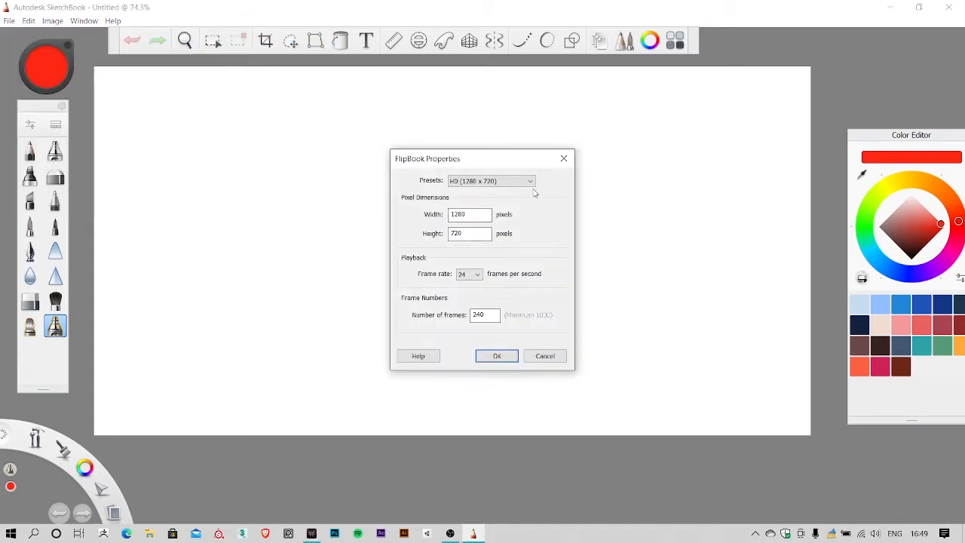
{"action": "left_click_drag", "start_coordinate": [455, 159], "coordinate": [489, 162]}
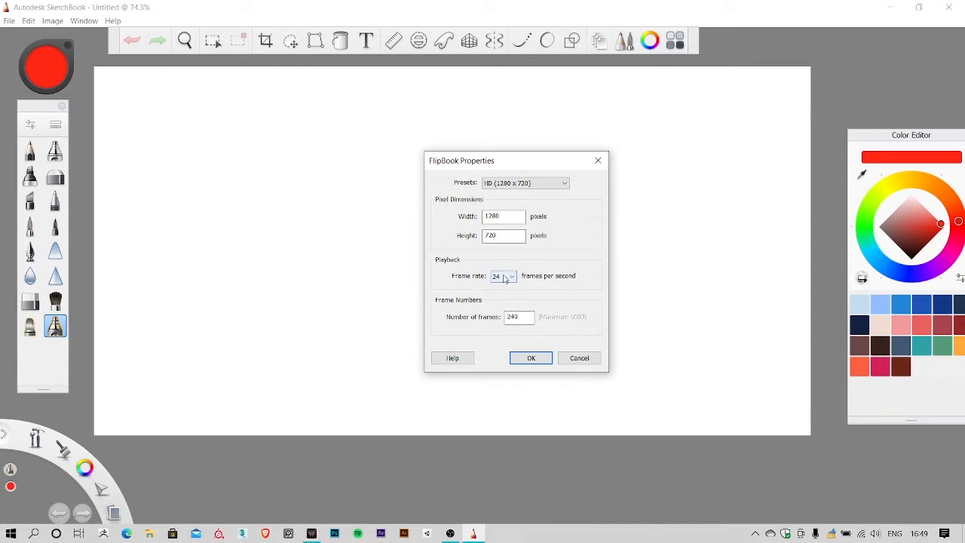
Step: Try a frame rate of 12 frames per second for the FlipBook, and return it to 24
{"action": "left_click", "coordinate": [505, 278]}
{"action": "left_click", "coordinate": [515, 294]}
{"action": "left_click", "coordinate": [516, 277]}
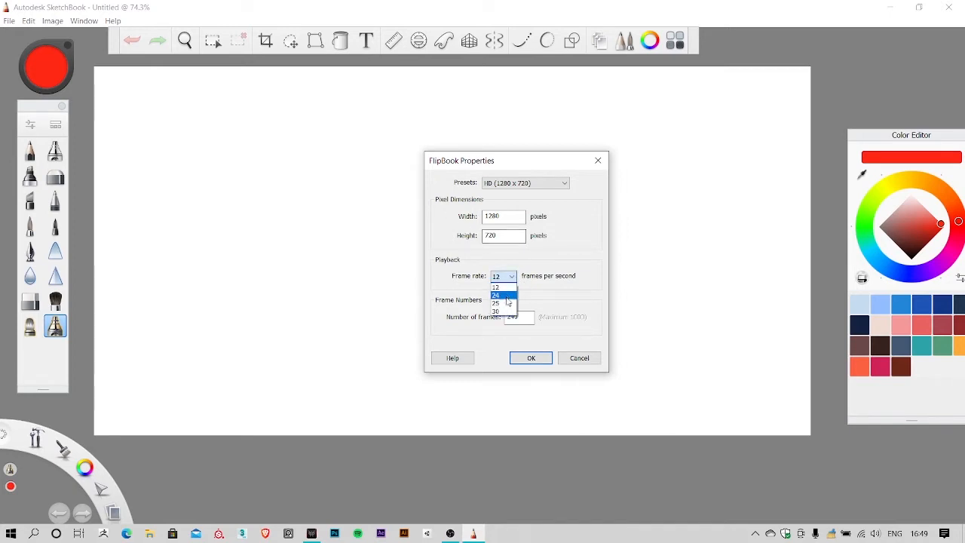
{"action": "left_click", "coordinate": [507, 296]}
Step: Apply the Full HD (1920 x 1080) preset and create the FlipBook
{"action": "left_click", "coordinate": [528, 184]}
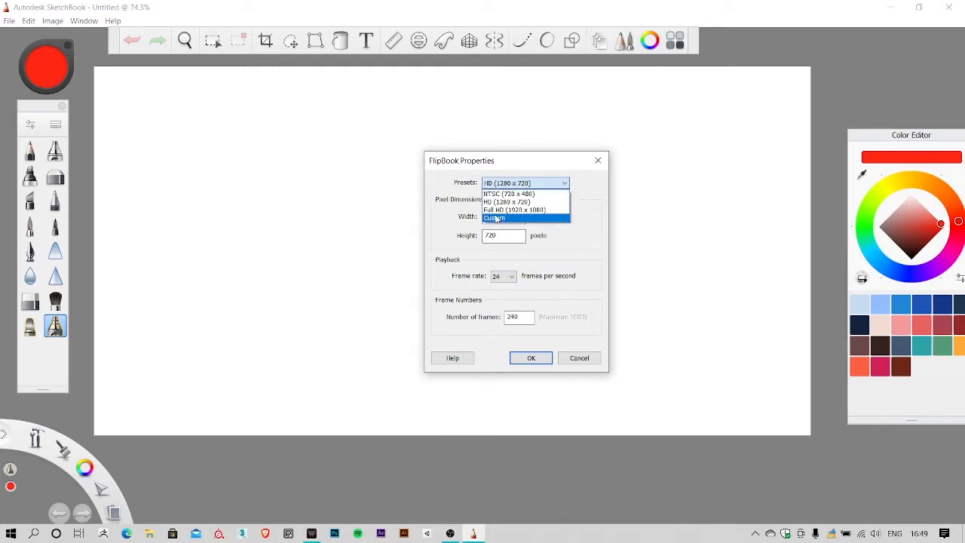
{"action": "left_click", "coordinate": [511, 210]}
{"action": "left_click", "coordinate": [532, 184]}
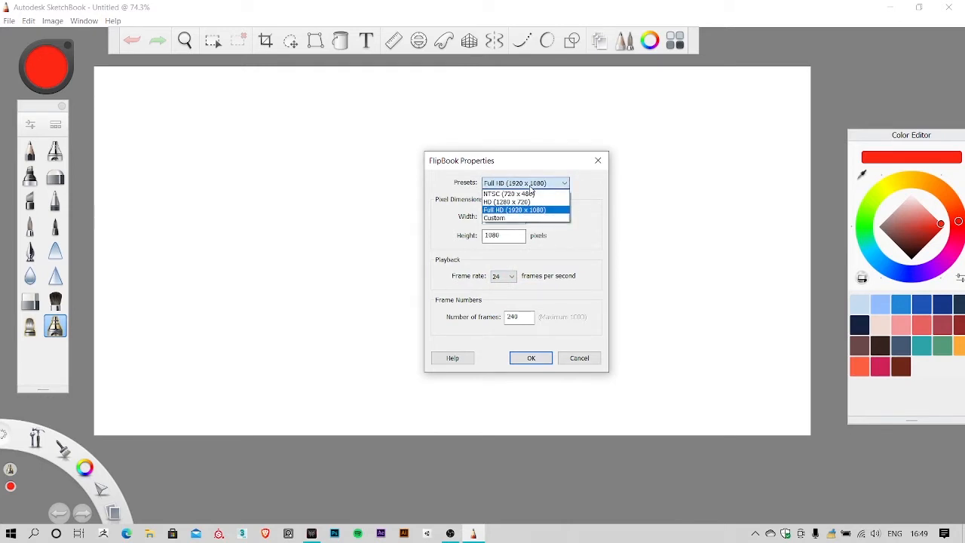
{"action": "left_click", "coordinate": [531, 188]}
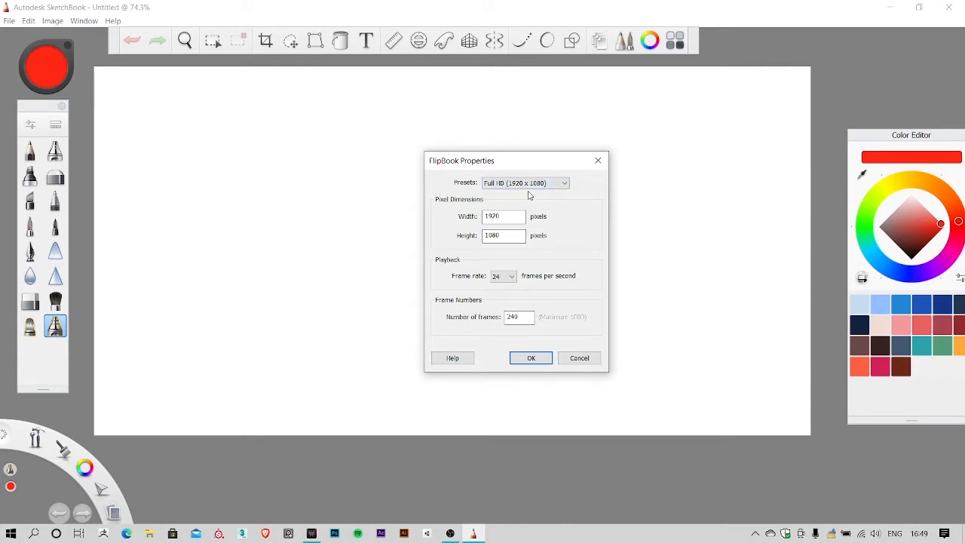
{"action": "left_click", "coordinate": [532, 359]}
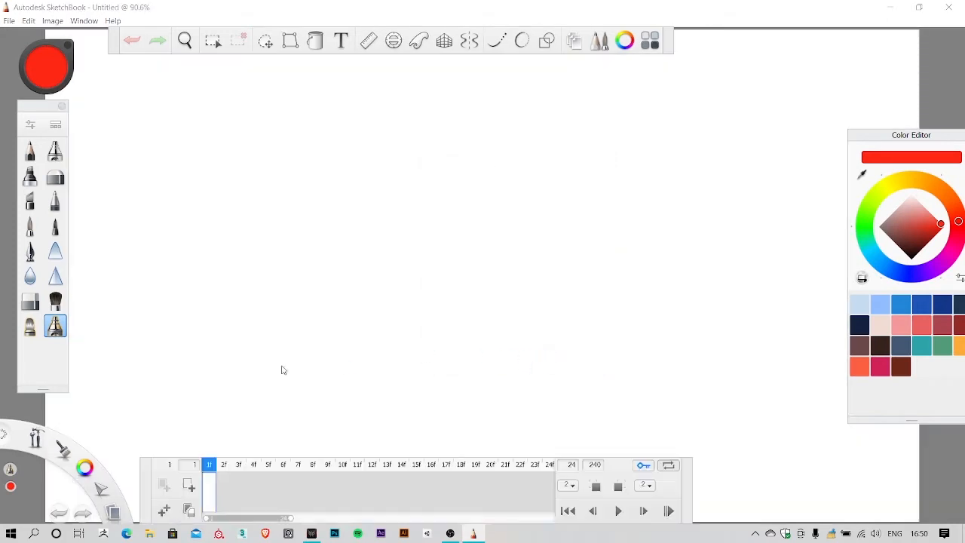
Step: Fit the FlipBook canvas in view and centre the main toolbar above it and the animation timeline below it
{"action": "scroll", "coordinate": [480, 183], "scroll_direction": "down", "scroll_amount": 4}
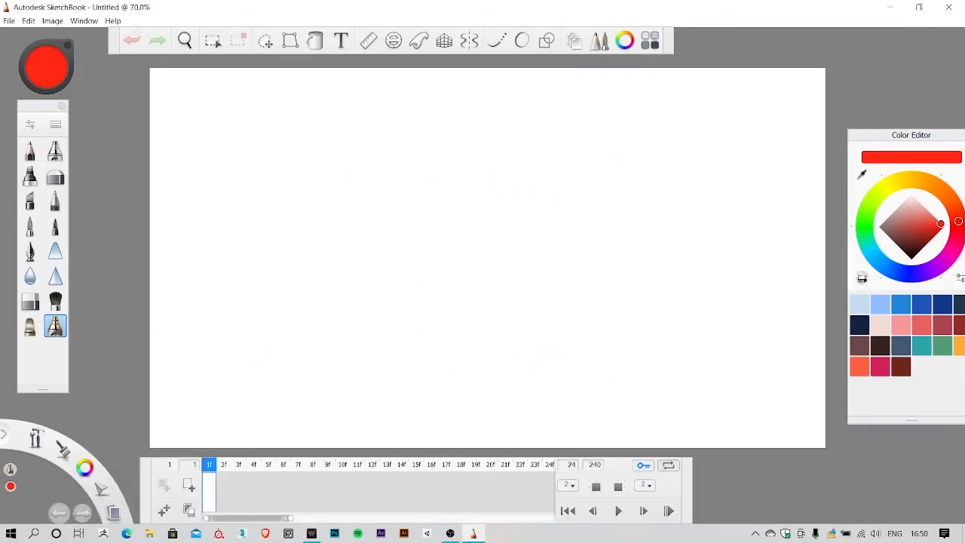
{"action": "left_click_drag", "start_coordinate": [115, 41], "coordinate": [228, 41]}
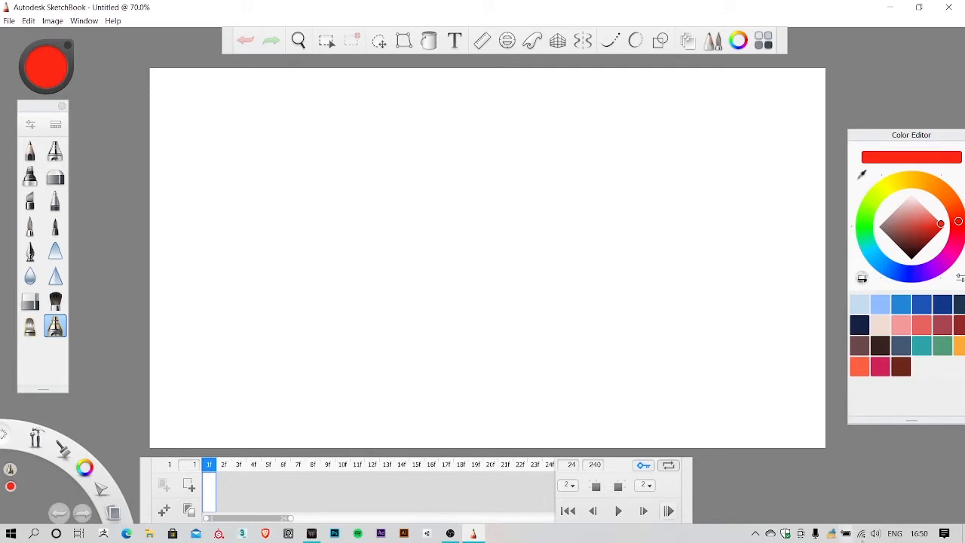
{"action": "left_click_drag", "start_coordinate": [684, 481], "coordinate": [738, 475]}
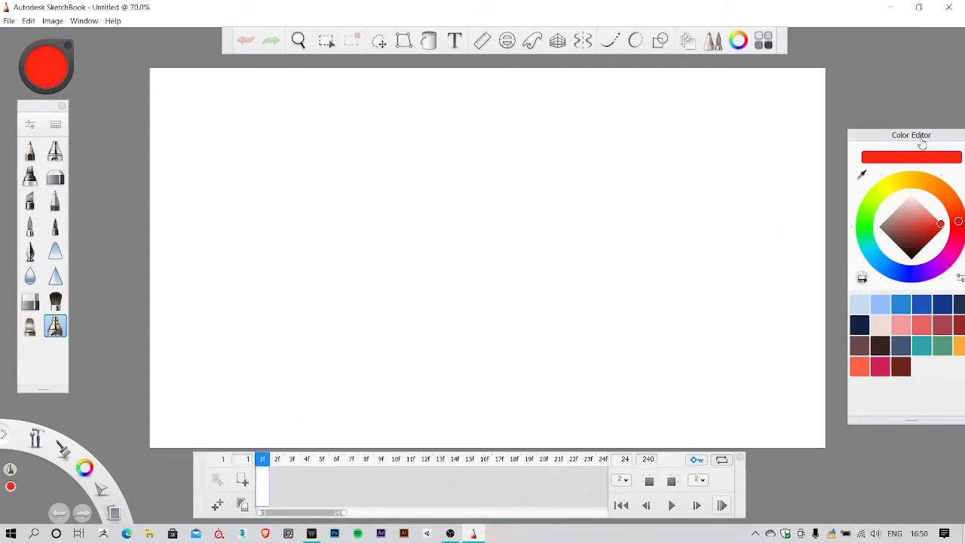
Step: Close the Color Editor and show the layer list in its place beside the canvas
{"action": "left_click_drag", "start_coordinate": [921, 137], "coordinate": [901, 101]}
{"action": "left_click", "coordinate": [948, 99]}
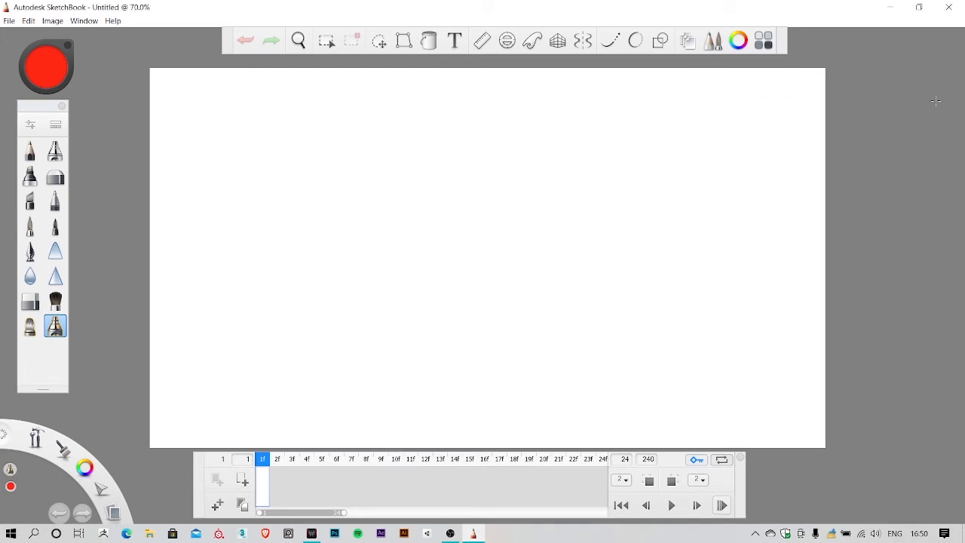
{"action": "left_click", "coordinate": [688, 40]}
{"action": "left_click_drag", "start_coordinate": [746, 53], "coordinate": [827, 136]}
{"action": "left_click_drag", "start_coordinate": [888, 134], "coordinate": [880, 116]}
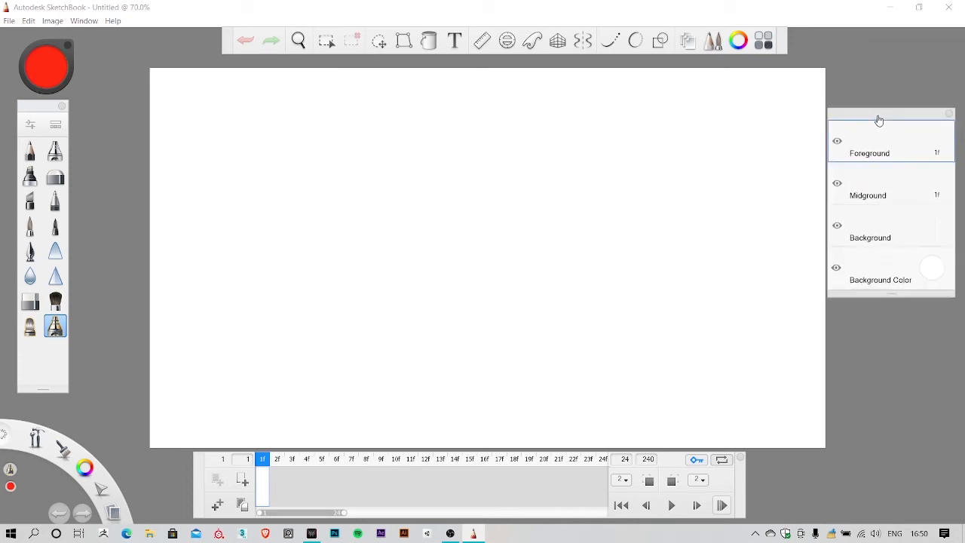
Step: Go through the Foreground, Midground and Background layers one by one, finishing on the Midground layer
{"action": "left_click", "coordinate": [880, 216]}
{"action": "left_click", "coordinate": [882, 179]}
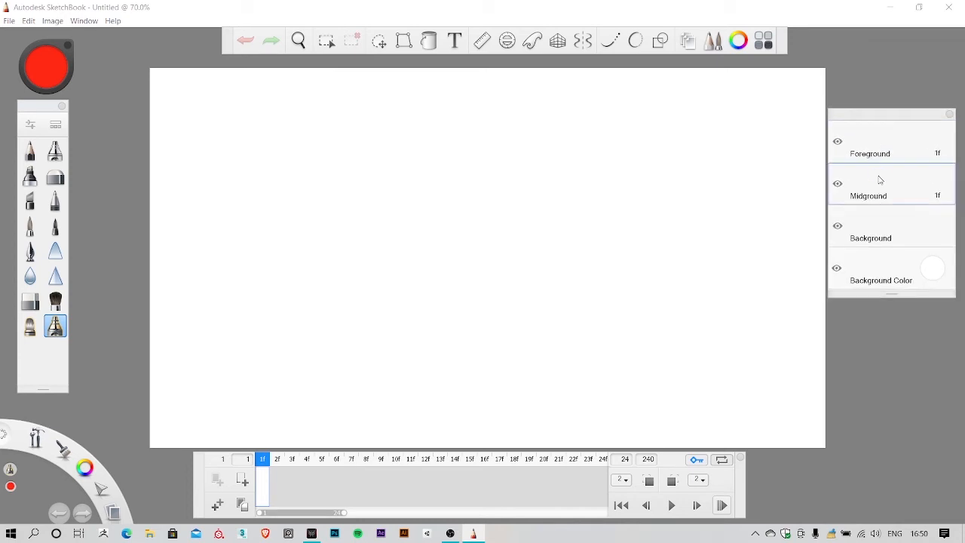
{"action": "left_click", "coordinate": [883, 227]}
{"action": "left_click", "coordinate": [884, 198]}
{"action": "left_click", "coordinate": [877, 137]}
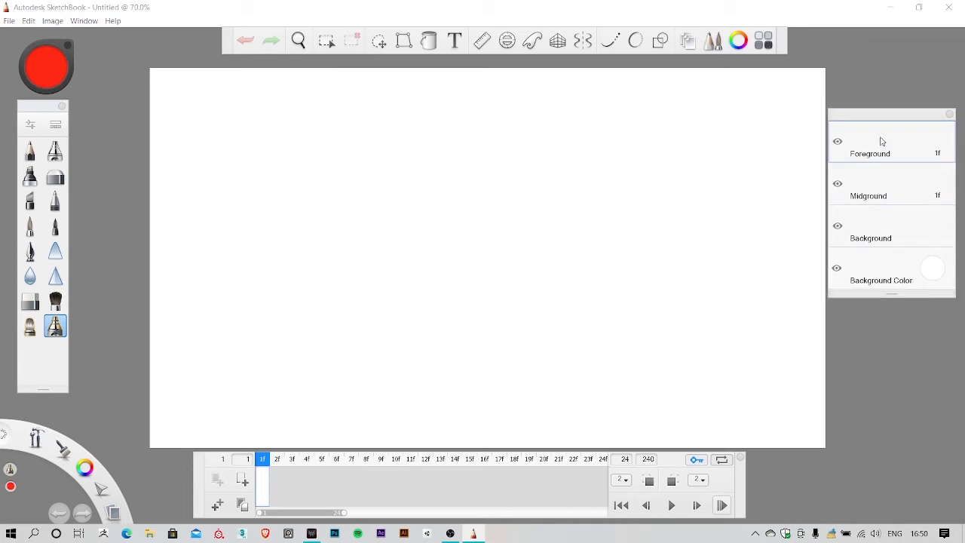
{"action": "left_click", "coordinate": [872, 236]}
{"action": "left_click", "coordinate": [873, 187]}
{"action": "left_click", "coordinate": [875, 153]}
{"action": "left_click", "coordinate": [890, 235]}
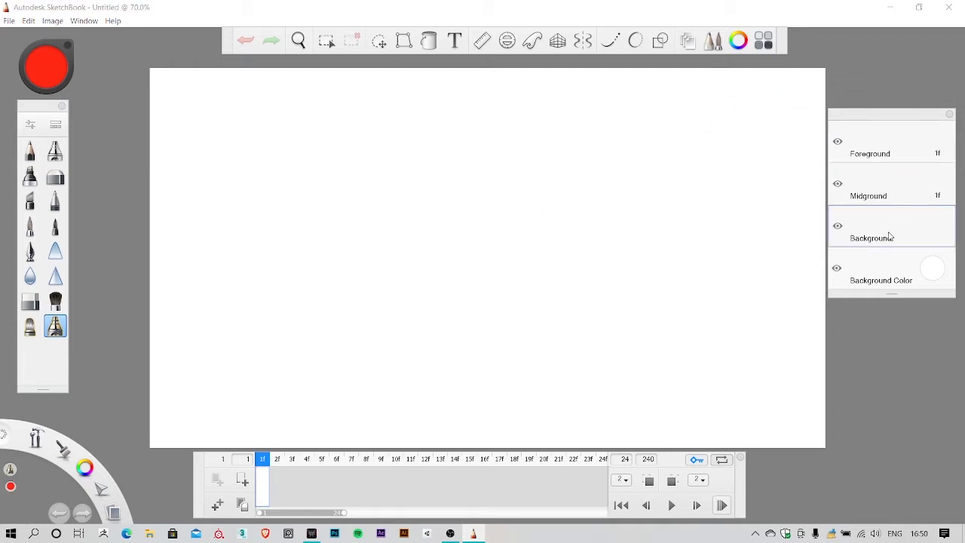
{"action": "left_click", "coordinate": [887, 143]}
{"action": "left_click", "coordinate": [870, 182]}
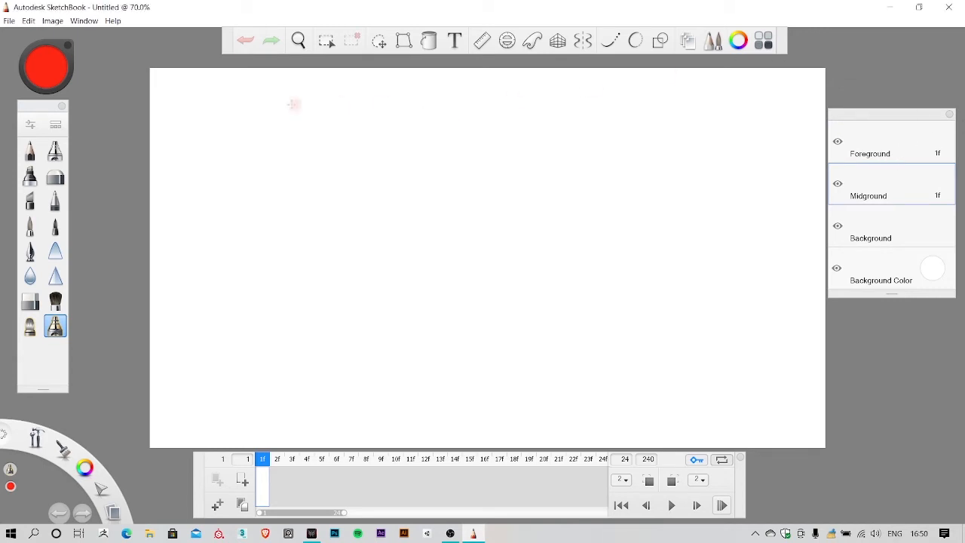
{"action": "scroll", "coordinate": [459, 116], "scroll_direction": "down", "scroll_amount": 4}
{"action": "scroll", "coordinate": [743, 170], "scroll_direction": "up", "scroll_amount": 4}
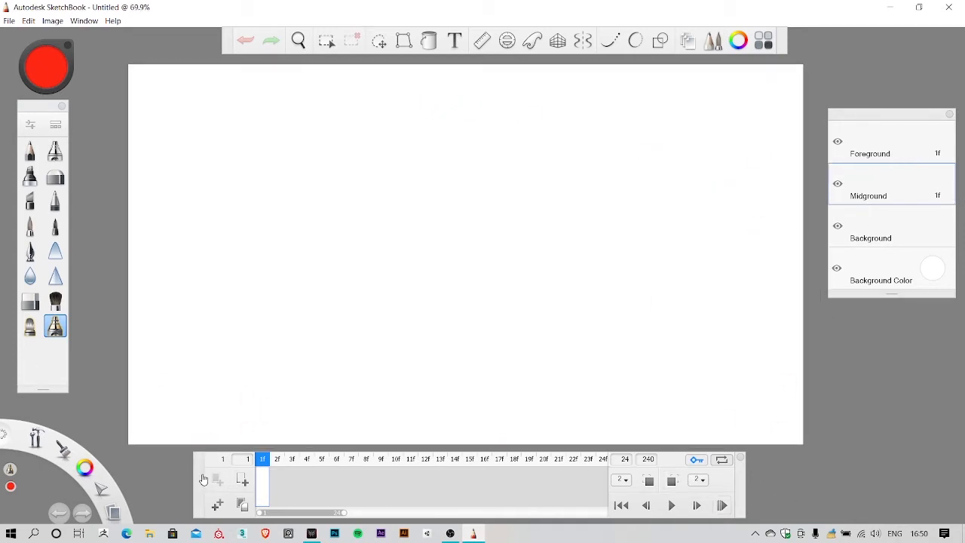
{"action": "mouse_move", "coordinate": [203, 480]}
{"action": "left_mouse_down"}
{"action": "mouse_move", "coordinate": [206, 466]}
{"action": "mouse_move", "coordinate": [202, 476]}
{"action": "left_mouse_up"}
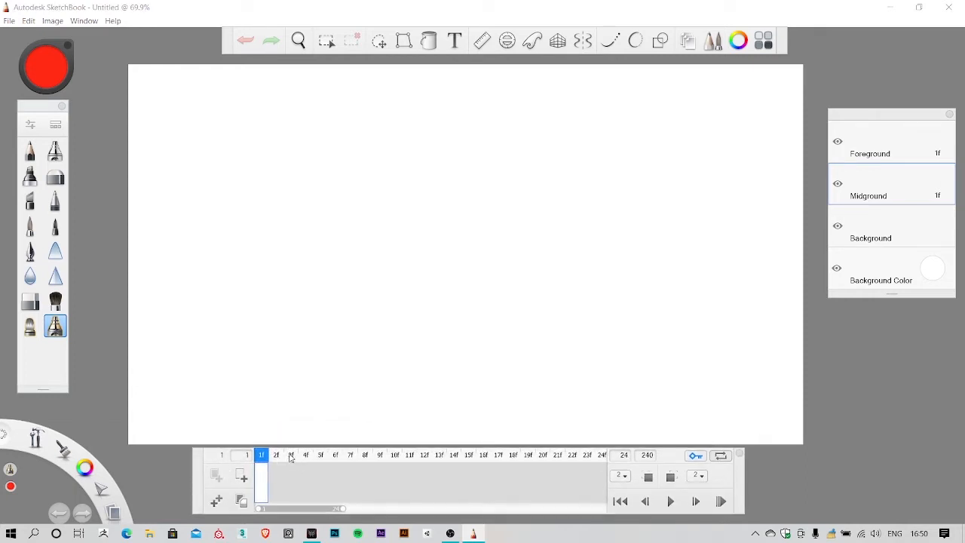
Step: Jump between frames 4, 1 and 2 on the timeline and return to frame 1
{"action": "left_click_drag", "start_coordinate": [291, 458], "coordinate": [239, 457]}
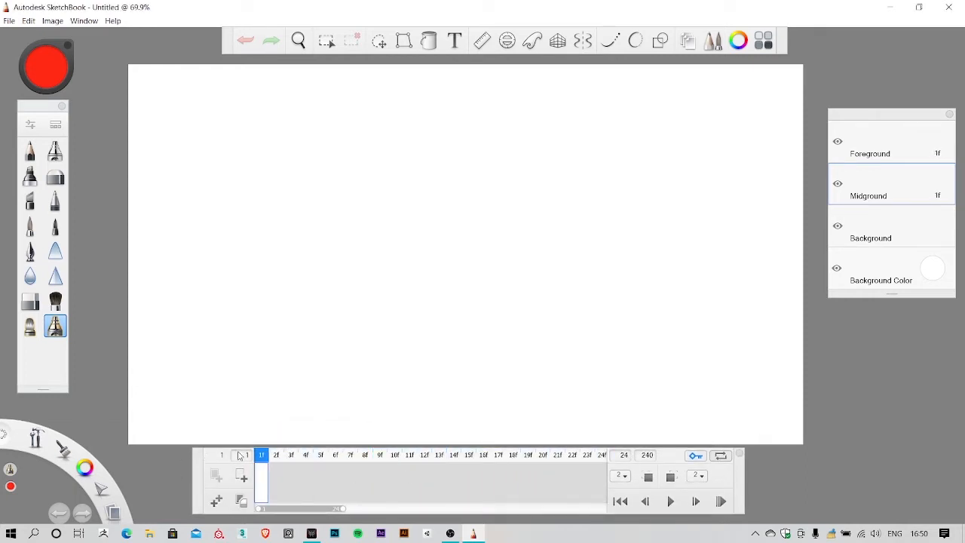
{"action": "left_click", "coordinate": [305, 456]}
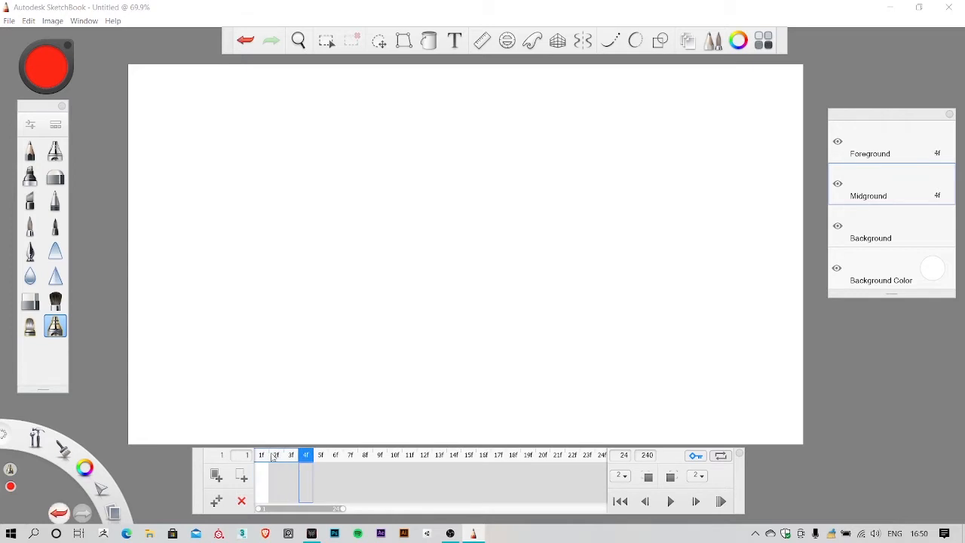
{"action": "left_click", "coordinate": [267, 457]}
{"action": "left_click", "coordinate": [281, 456]}
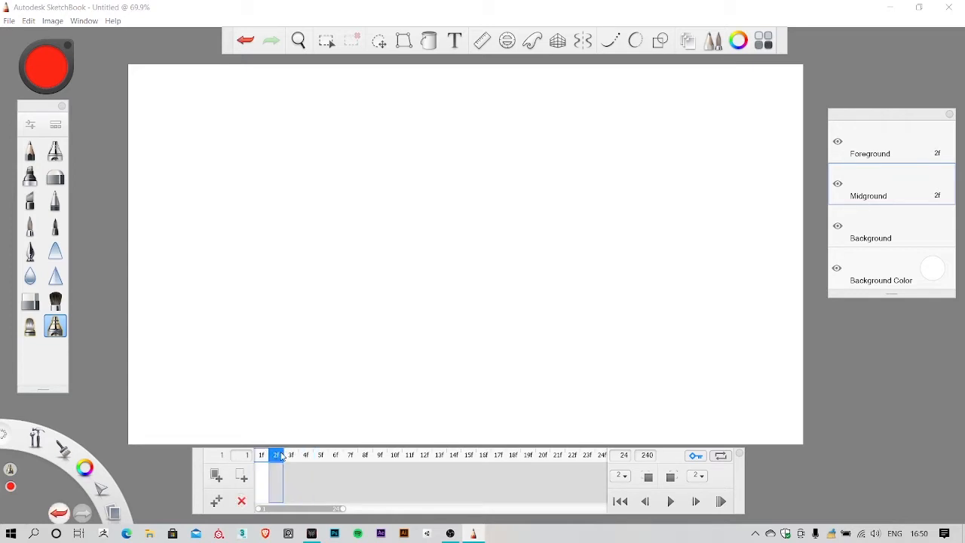
{"action": "left_click", "coordinate": [262, 456]}
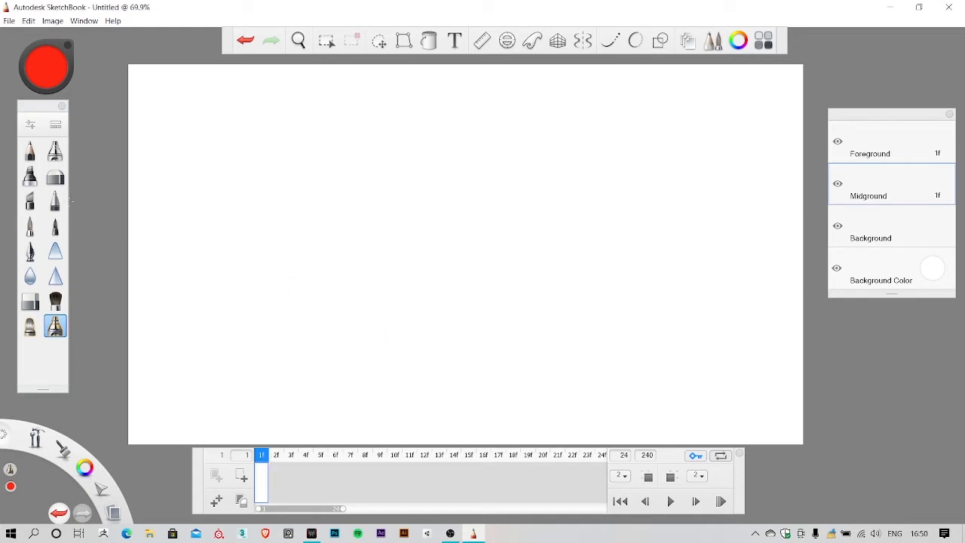
Step: Step through frames 1, 2 and 3 of the timeline with the whole canvas in view, finishing on frame 3
{"action": "scroll", "coordinate": [479, 208], "scroll_direction": "down", "scroll_amount": 1}
{"action": "scroll", "coordinate": [479, 208], "scroll_direction": "up", "scroll_amount": 1}
{"action": "scroll", "coordinate": [479, 209], "scroll_direction": "down", "scroll_amount": 1}
{"action": "key", "text": "space"}
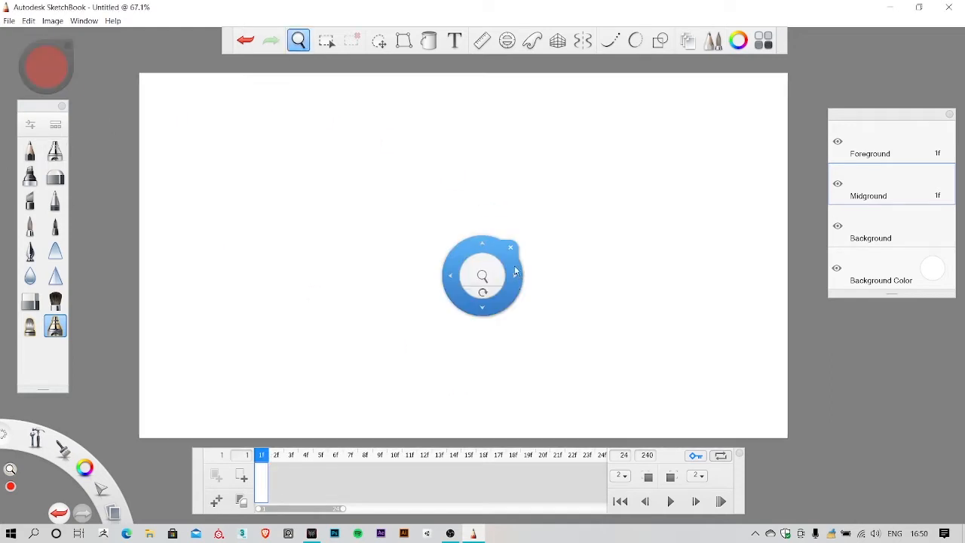
{"action": "left_click_drag", "start_coordinate": [535, 288], "coordinate": [549, 279]}
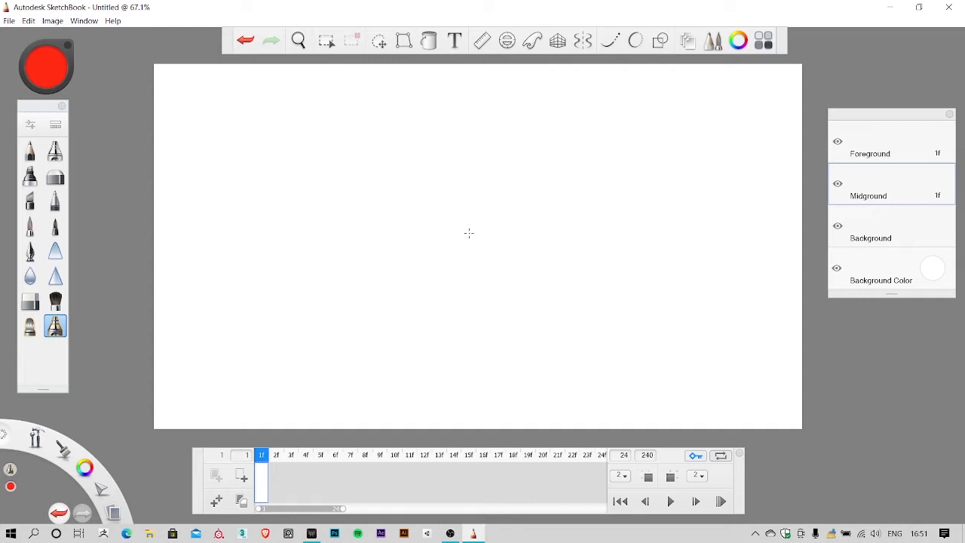
{"action": "left_click", "coordinate": [277, 458]}
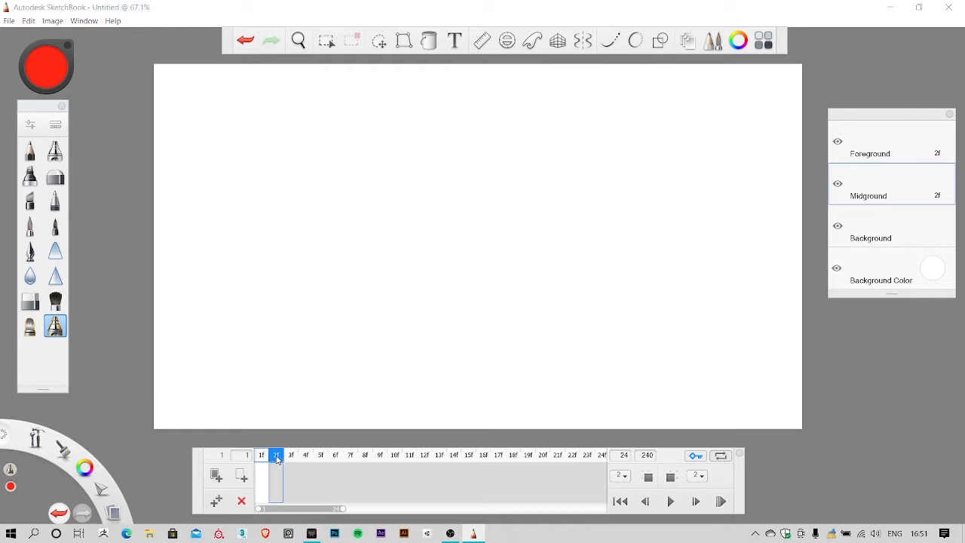
{"action": "left_click", "coordinate": [264, 457]}
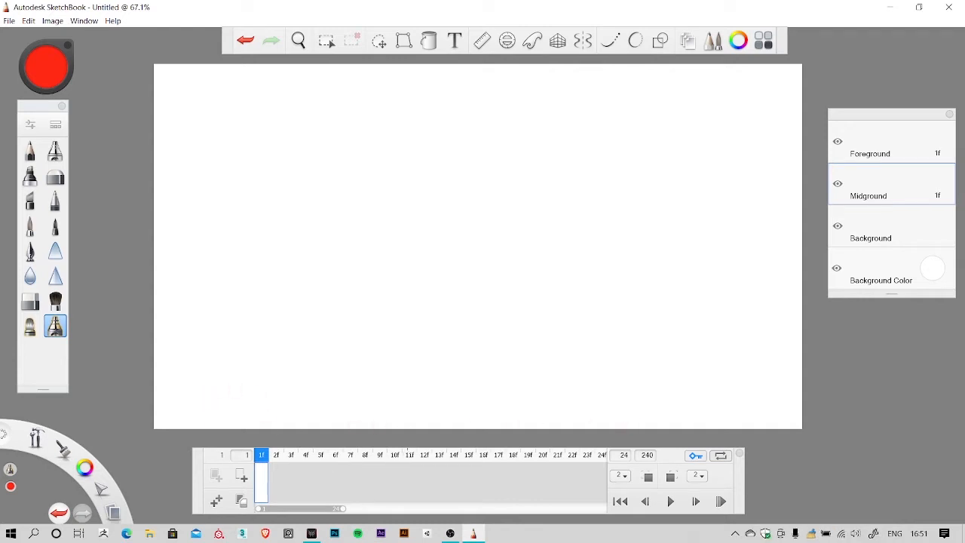
{"action": "left_click_drag", "start_coordinate": [281, 454], "coordinate": [299, 465]}
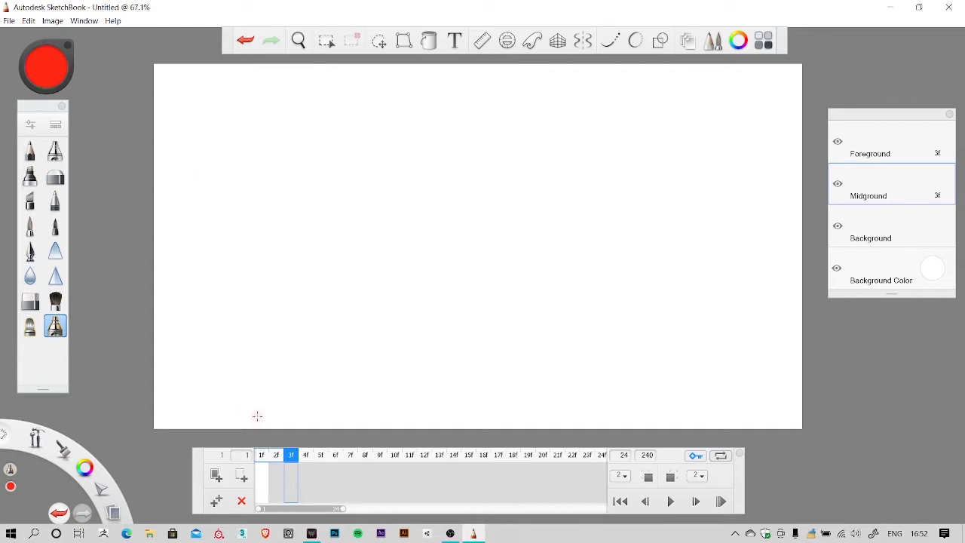
{"action": "left_click", "coordinate": [264, 457]}
{"action": "left_click", "coordinate": [277, 457]}
{"action": "left_click", "coordinate": [292, 457]}
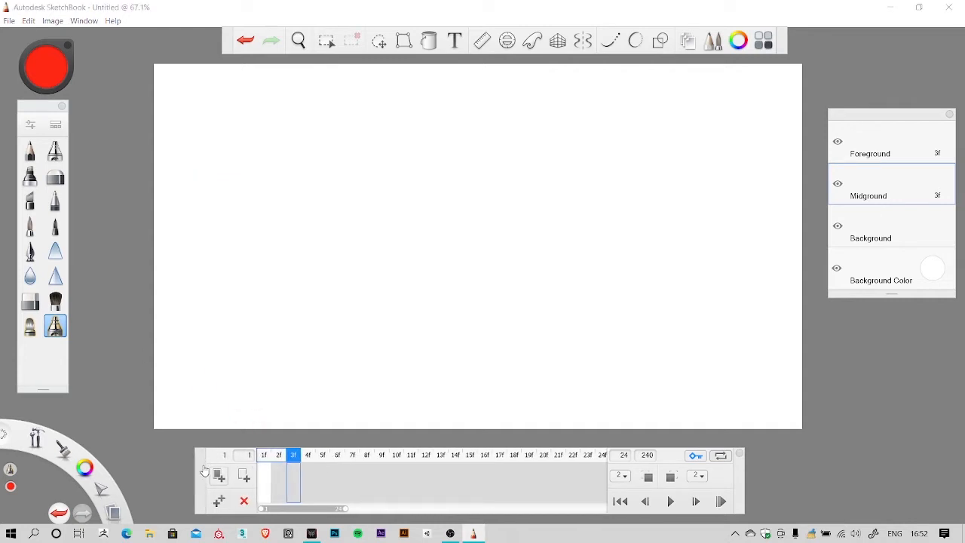
Step: Move the animation timeline up against the canvas's lower edge and extend its visible range to 29 frames
{"action": "left_click_drag", "start_coordinate": [203, 471], "coordinate": [149, 458]}
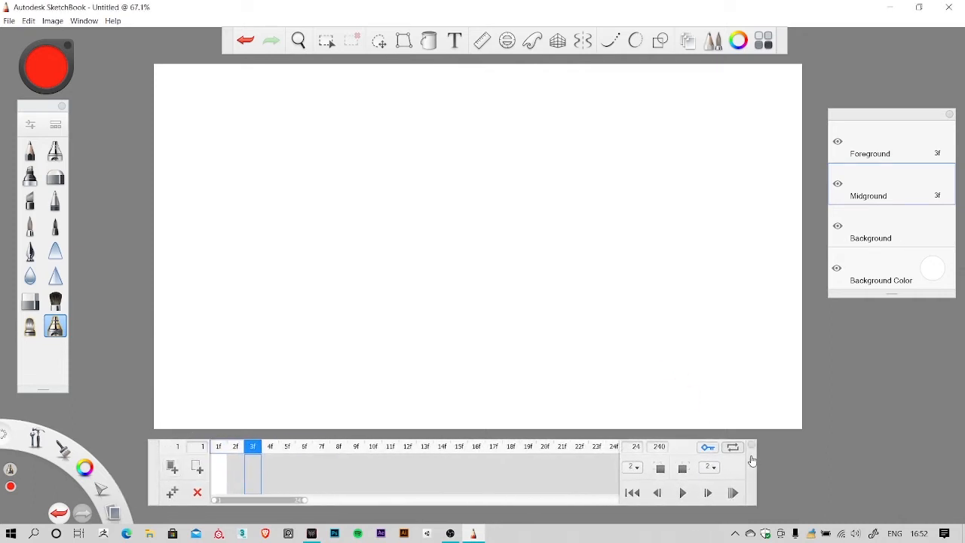
{"action": "mouse_move", "coordinate": [758, 468]}
{"action": "left_mouse_down"}
{"action": "mouse_move", "coordinate": [769, 458]}
{"action": "mouse_move", "coordinate": [776, 469]}
{"action": "left_mouse_up"}
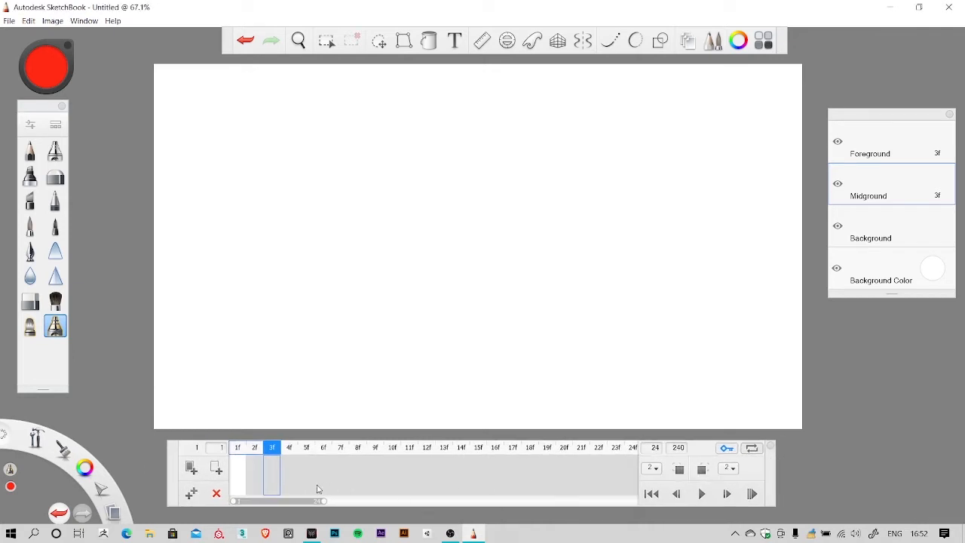
{"action": "left_click_drag", "start_coordinate": [326, 501], "coordinate": [332, 500]}
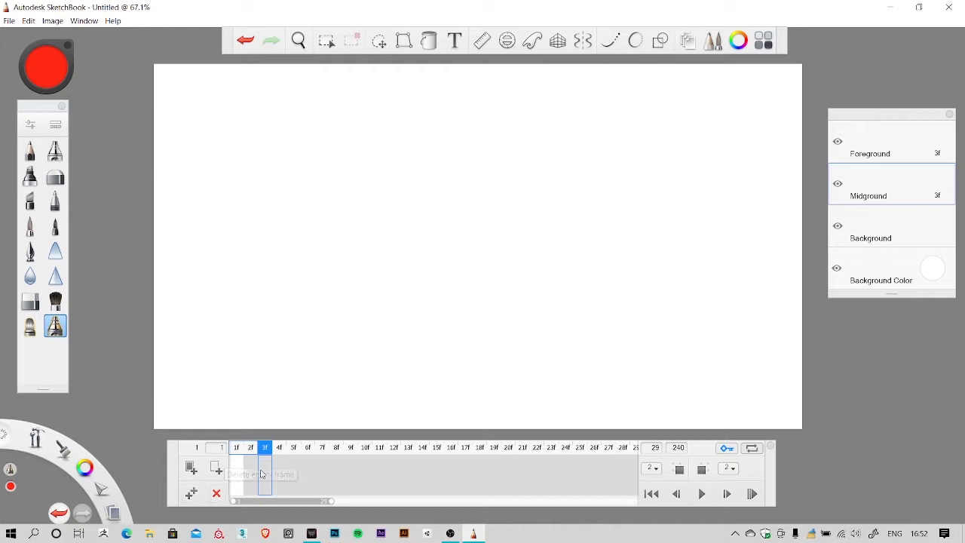
Step: Delete the empty frame at frame 3, visit frame 2 and make frame 1 the current frame
{"action": "left_click", "coordinate": [219, 495]}
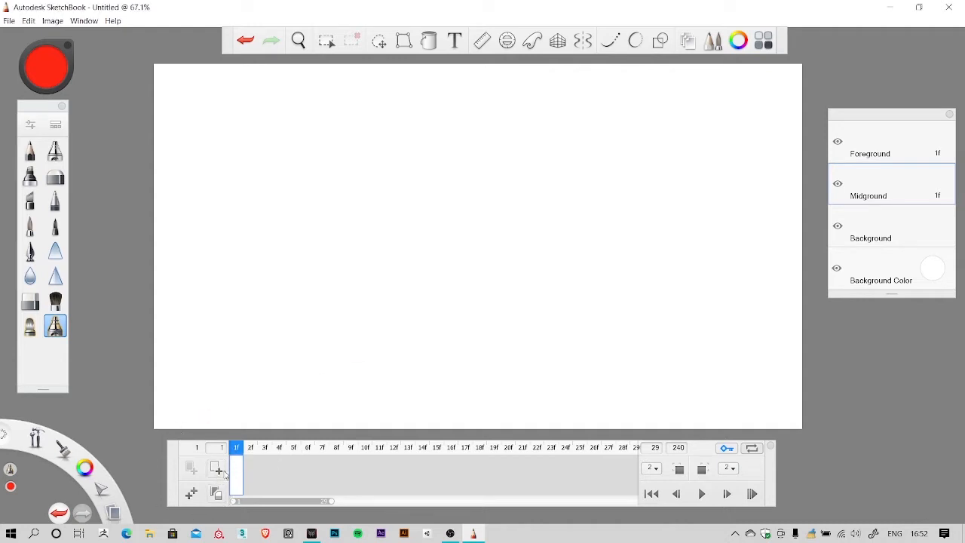
{"action": "left_click", "coordinate": [250, 449]}
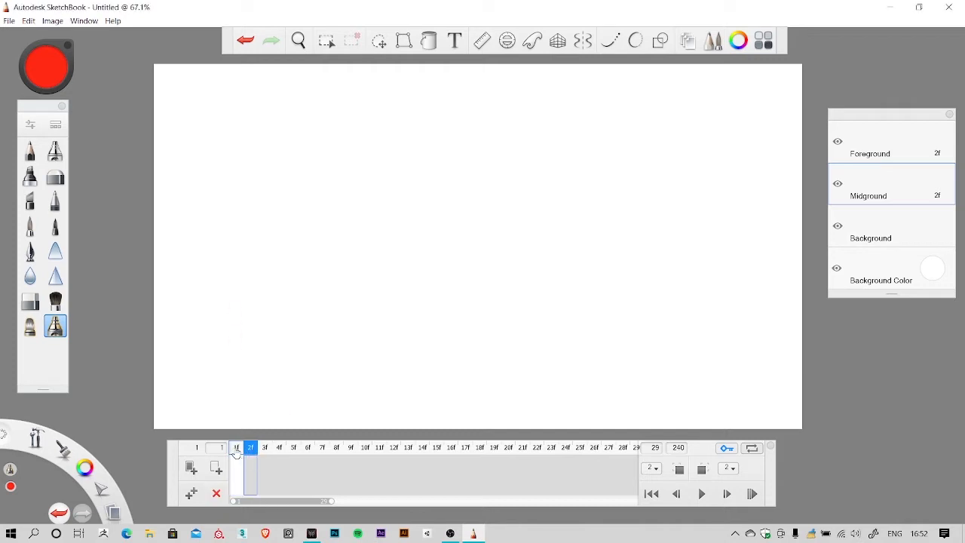
{"action": "left_click", "coordinate": [236, 450]}
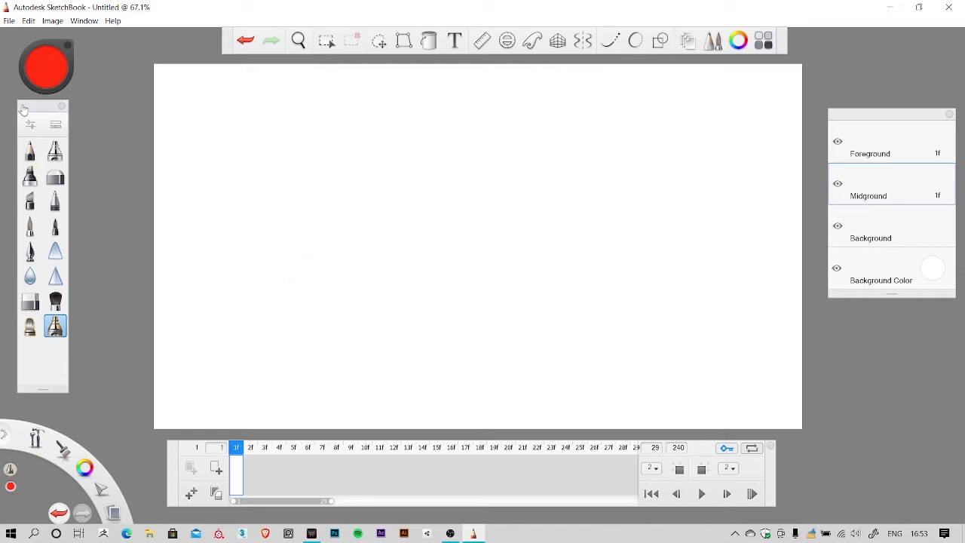
Step: Move the brush palette nearer the canvas and paint a small glowing ring at the canvas's left on frame 1, repeating it slightly farther right on frame 2
{"action": "left_click_drag", "start_coordinate": [48, 108], "coordinate": [74, 110]}
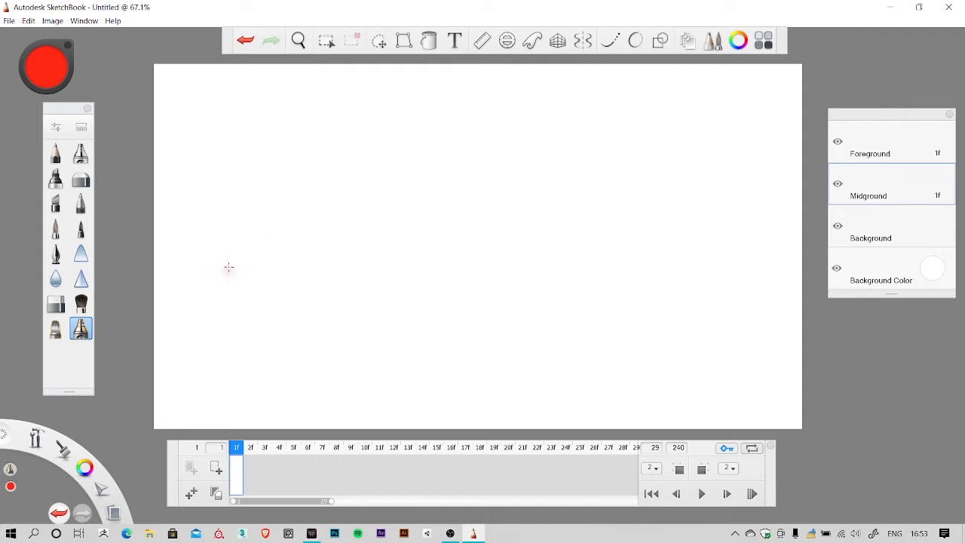
{"action": "mouse_move", "coordinate": [209, 243]}
{"action": "left_mouse_down"}
{"action": "mouse_move", "coordinate": [213, 270]}
{"action": "mouse_move", "coordinate": [221, 252]}
{"action": "left_mouse_up"}
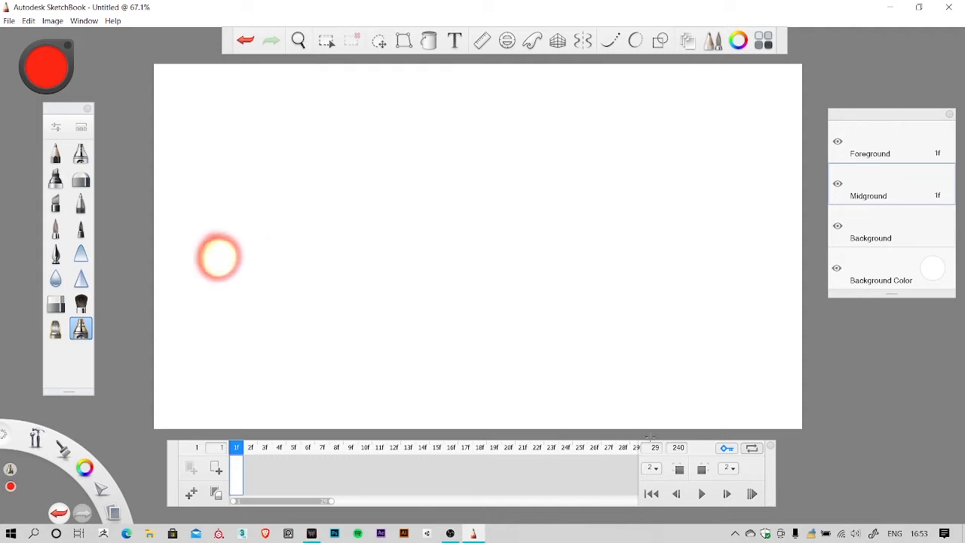
{"action": "left_click", "coordinate": [251, 448]}
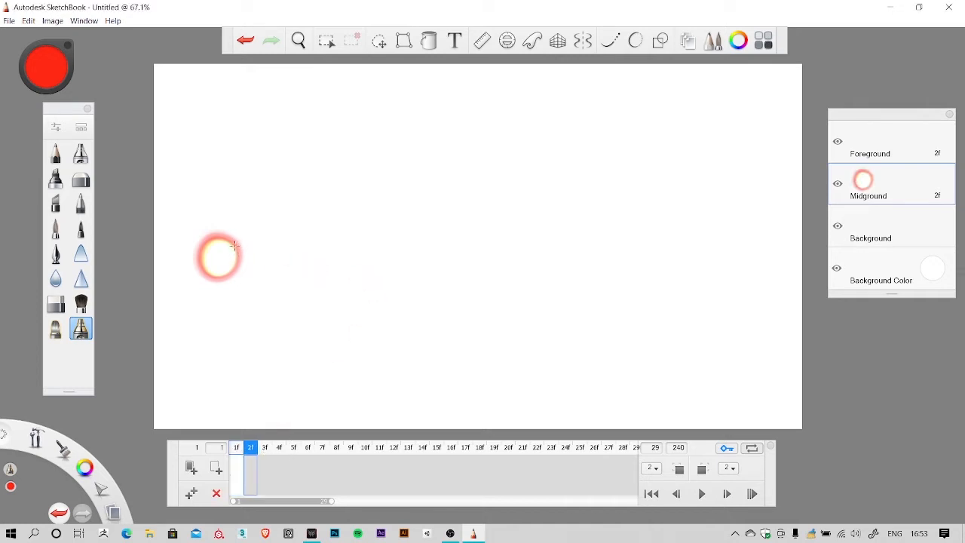
{"action": "left_click_drag", "start_coordinate": [234, 245], "coordinate": [232, 257]}
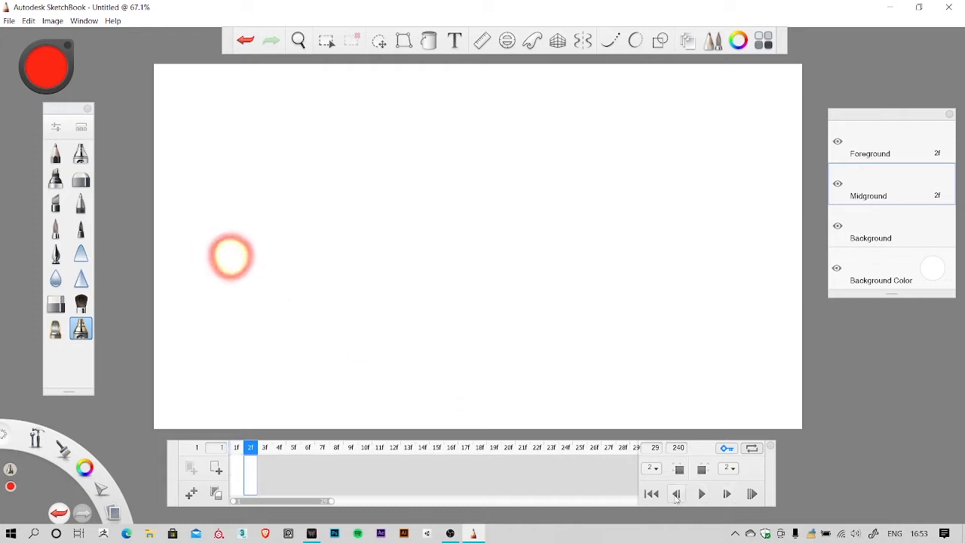
Step: Turn on onion skinning for the previous frames and change the Background Color to a dark navy blue
{"action": "left_click", "coordinate": [683, 469]}
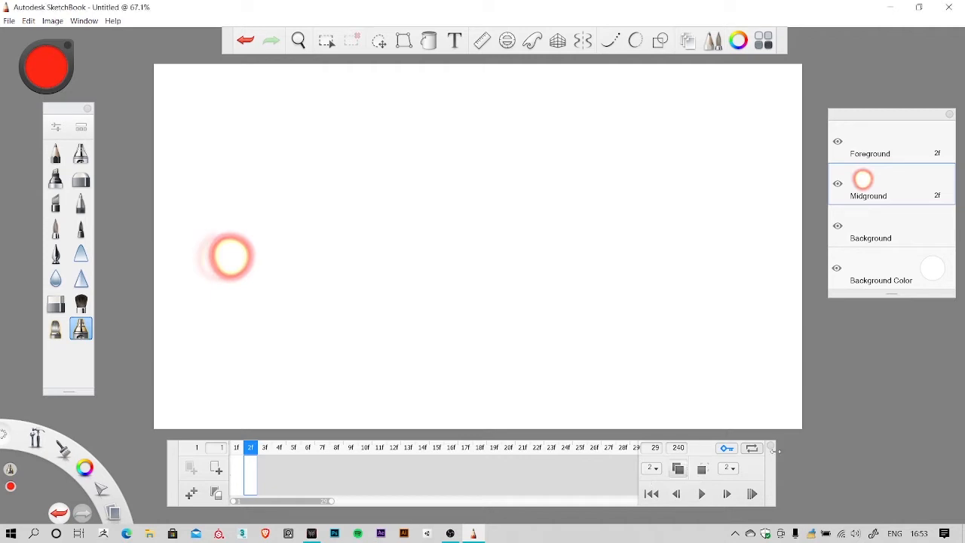
{"action": "left_click", "coordinate": [930, 277]}
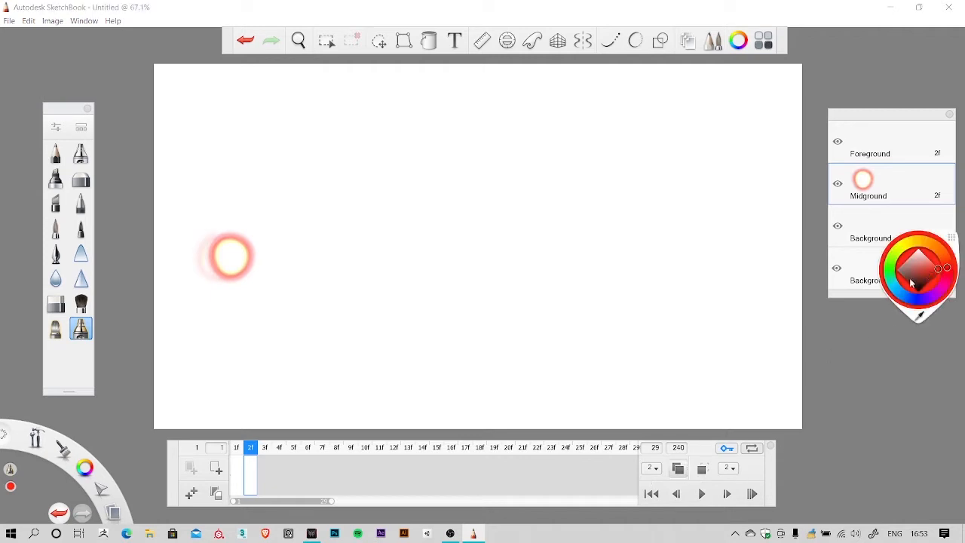
{"action": "left_click_drag", "start_coordinate": [927, 280], "coordinate": [923, 293]}
{"action": "left_click", "coordinate": [915, 300]}
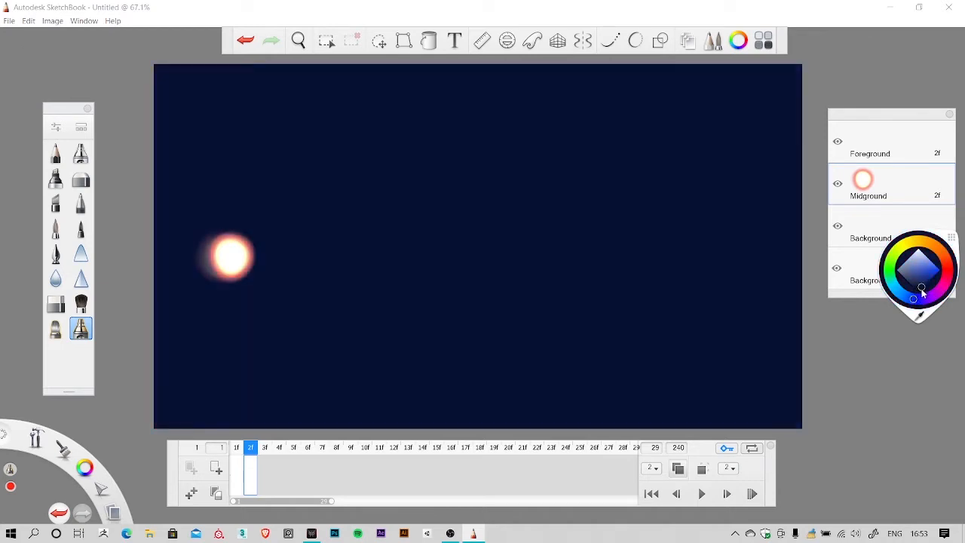
Step: Switch back and forth between frames 1 and 2 to compare the glowing ball's positions, ending on frame 2
{"action": "left_click", "coordinate": [237, 450]}
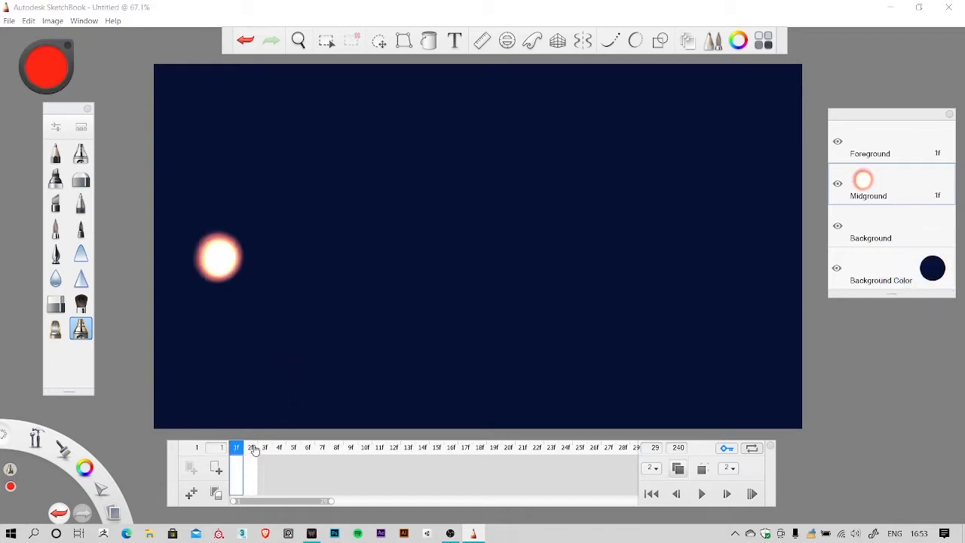
{"action": "left_click", "coordinate": [252, 449]}
{"action": "left_click", "coordinate": [237, 449]}
{"action": "left_click", "coordinate": [251, 450]}
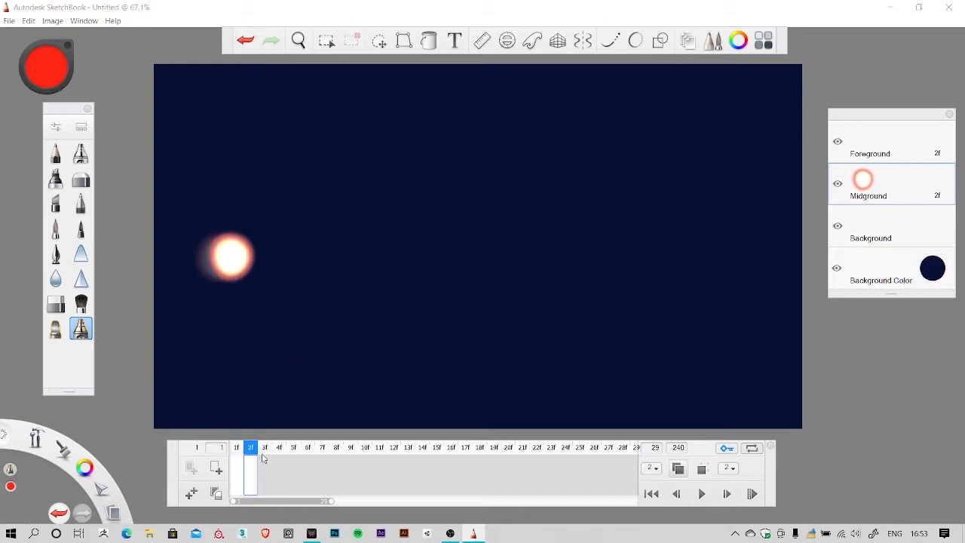
Step: Paint the glowing ball on frame 3, slightly to the right of its frame 2 position
{"action": "key", "text": "space"}
{"action": "mouse_move", "coordinate": [293, 267]}
{"action": "left_mouse_down"}
{"action": "mouse_move", "coordinate": [362, 253]}
{"action": "mouse_move", "coordinate": [407, 301]}
{"action": "left_mouse_up"}
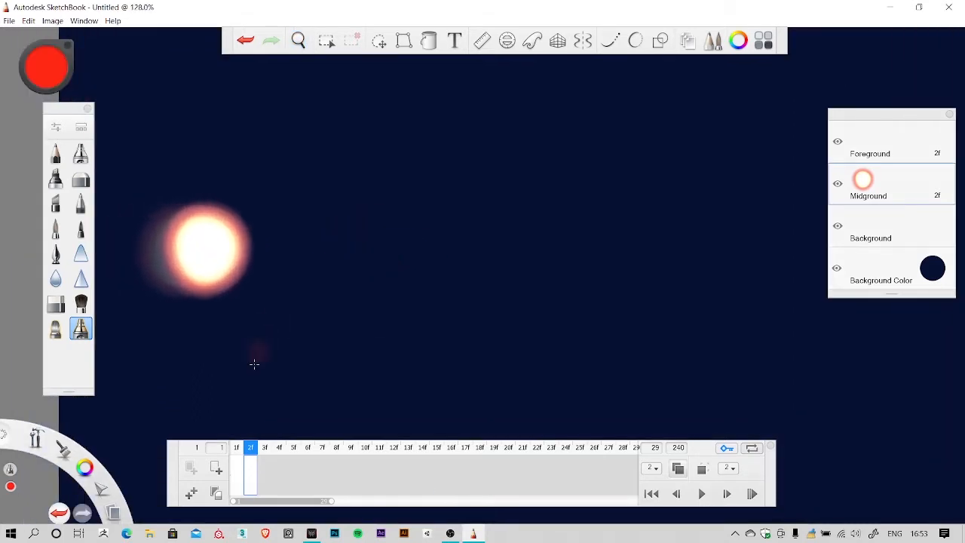
{"action": "left_click", "coordinate": [266, 448]}
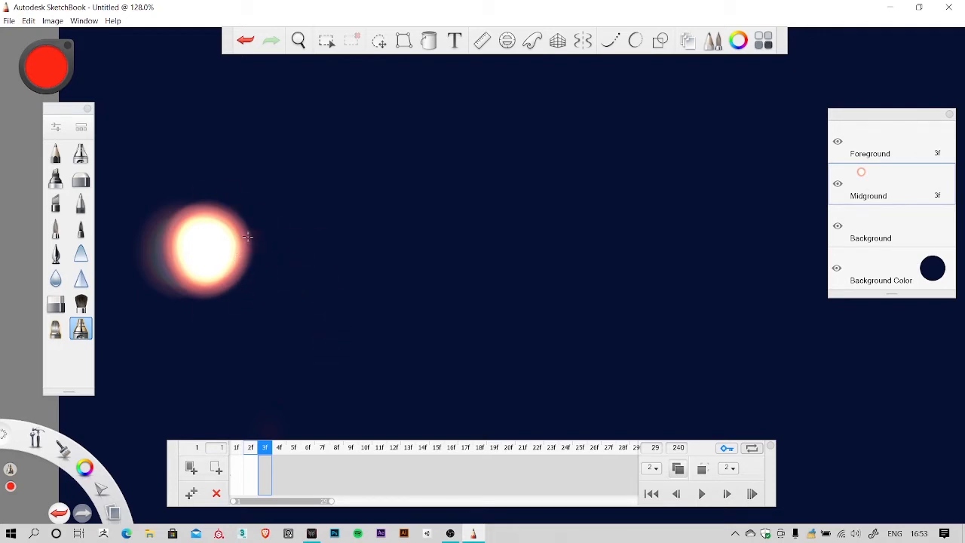
{"action": "mouse_move", "coordinate": [231, 235]}
{"action": "left_mouse_down"}
{"action": "mouse_move", "coordinate": [249, 267]}
{"action": "mouse_move", "coordinate": [244, 223]}
{"action": "mouse_move", "coordinate": [232, 241]}
{"action": "mouse_move", "coordinate": [255, 251]}
{"action": "left_mouse_up"}
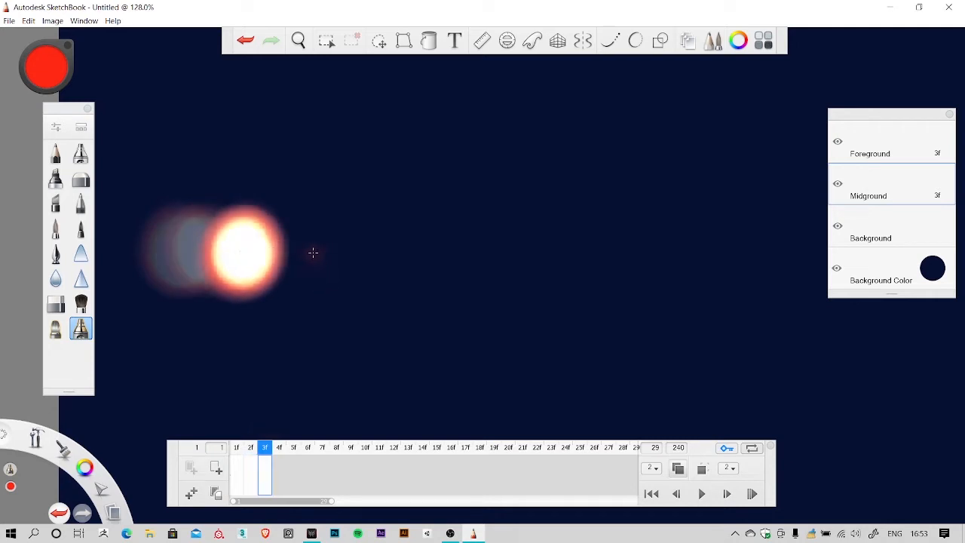
Step: Paint the glowing ball on frames 4, 5 and 6, moving it farther right with a wider gap each time
{"action": "key", "text": "Right"}
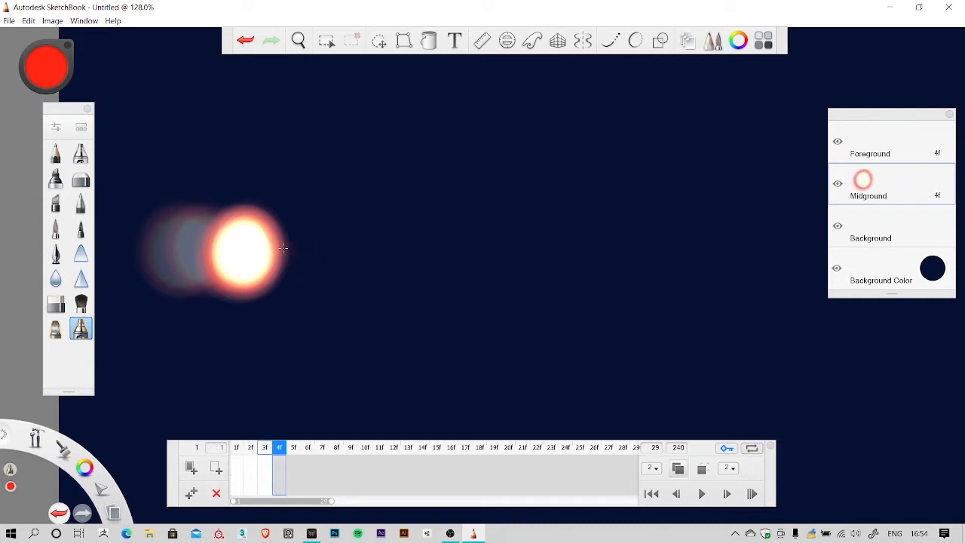
{"action": "mouse_move", "coordinate": [299, 242]}
{"action": "left_mouse_down"}
{"action": "mouse_move", "coordinate": [282, 244]}
{"action": "mouse_move", "coordinate": [319, 218]}
{"action": "mouse_move", "coordinate": [301, 233]}
{"action": "mouse_move", "coordinate": [313, 239]}
{"action": "mouse_move", "coordinate": [292, 241]}
{"action": "mouse_move", "coordinate": [301, 240]}
{"action": "left_mouse_up"}
{"action": "key", "text": "Right"}
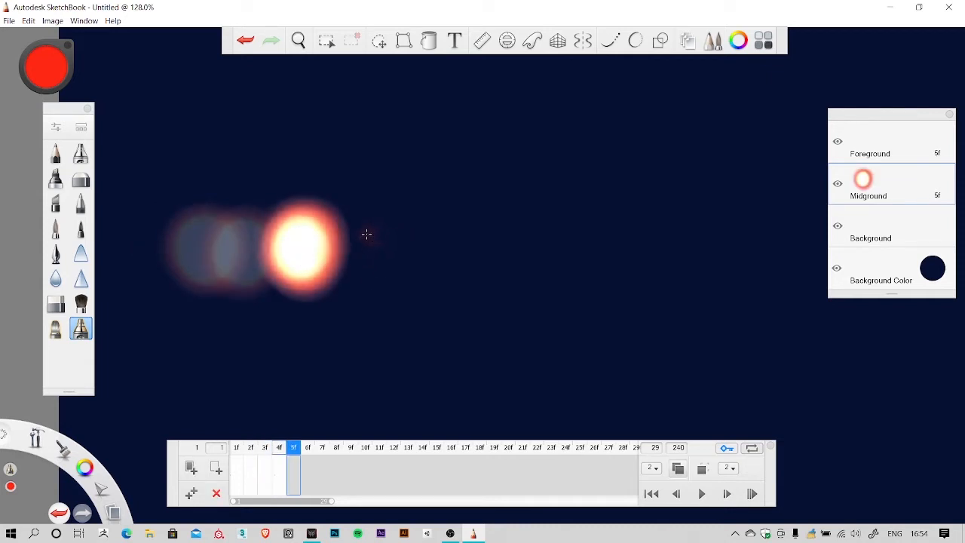
{"action": "mouse_move", "coordinate": [364, 234]}
{"action": "left_mouse_down"}
{"action": "mouse_move", "coordinate": [367, 267]}
{"action": "mouse_move", "coordinate": [366, 257]}
{"action": "left_mouse_up"}
{"action": "key", "text": "Right"}
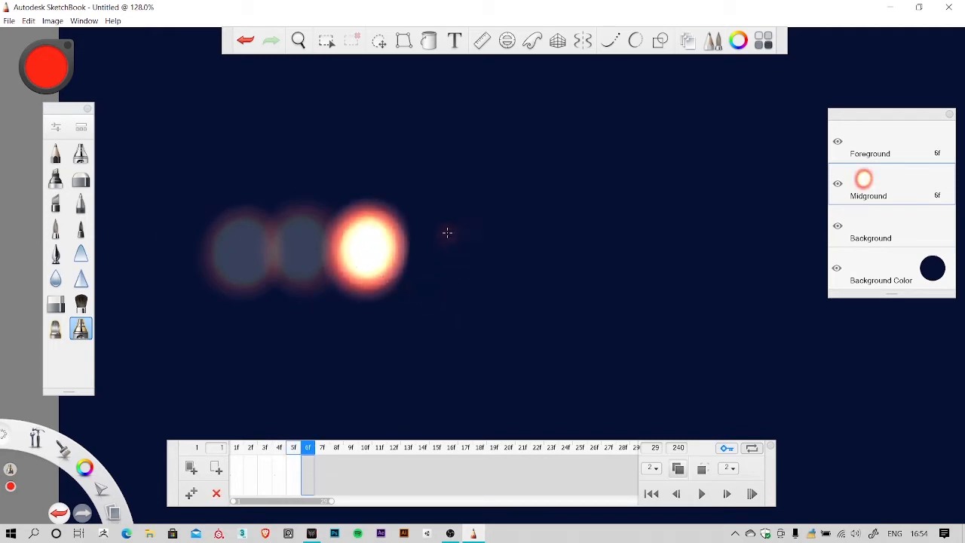
{"action": "mouse_move", "coordinate": [440, 228]}
{"action": "left_mouse_down"}
{"action": "mouse_move", "coordinate": [464, 227]}
{"action": "mouse_move", "coordinate": [475, 239]}
{"action": "mouse_move", "coordinate": [467, 272]}
{"action": "mouse_move", "coordinate": [456, 272]}
{"action": "mouse_move", "coordinate": [456, 243]}
{"action": "left_mouse_up"}
Step: Go to the empty frame 7 and paint the glowing ball well to the right of its frame 6 position
{"action": "key", "text": "Right"}
{"action": "key", "text": "Right"}
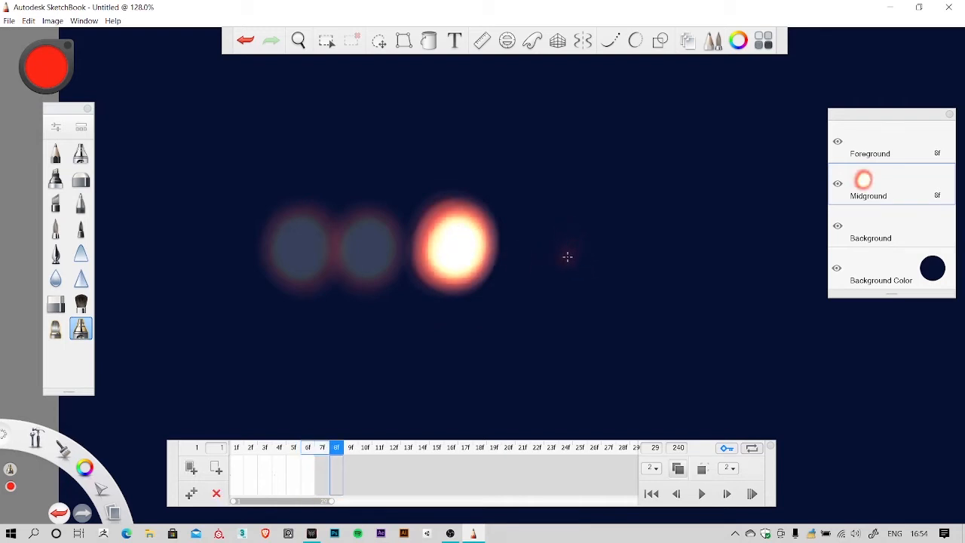
{"action": "key", "text": "Right"}
{"action": "key", "text": "Left"}
{"action": "key", "text": "Left"}
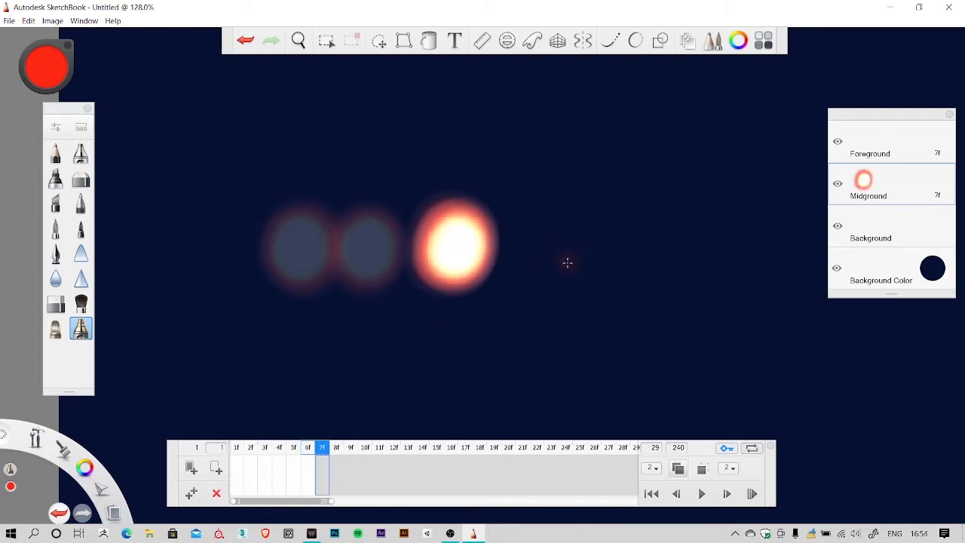
{"action": "key", "text": "Right"}
{"action": "key", "text": "Left"}
{"action": "mouse_move", "coordinate": [548, 223]}
{"action": "left_mouse_down"}
{"action": "mouse_move", "coordinate": [540, 270]}
{"action": "mouse_move", "coordinate": [529, 225]}
{"action": "mouse_move", "coordinate": [565, 218]}
{"action": "mouse_move", "coordinate": [560, 243]}
{"action": "left_mouse_up"}
Step: Paint the glowing ball on frame 8, to the right of its frame 7 position with a clear gap
{"action": "key", "text": "space"}
{"action": "mouse_move", "coordinate": [614, 280]}
{"action": "left_mouse_down"}
{"action": "mouse_move", "coordinate": [421, 287]}
{"action": "mouse_move", "coordinate": [386, 320]}
{"action": "left_mouse_up"}
{"action": "key", "text": "space"}
{"action": "key", "text": "space"}
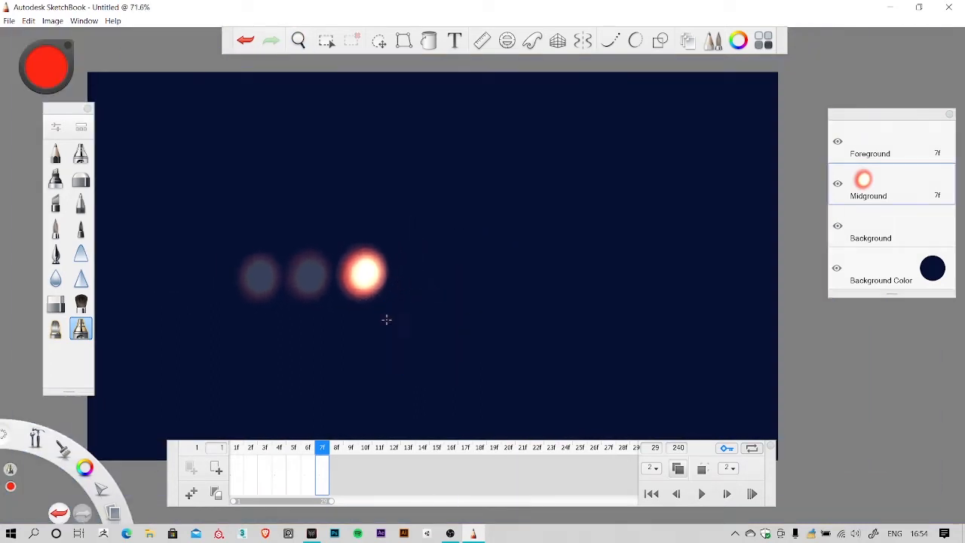
{"action": "left_click", "coordinate": [341, 451]}
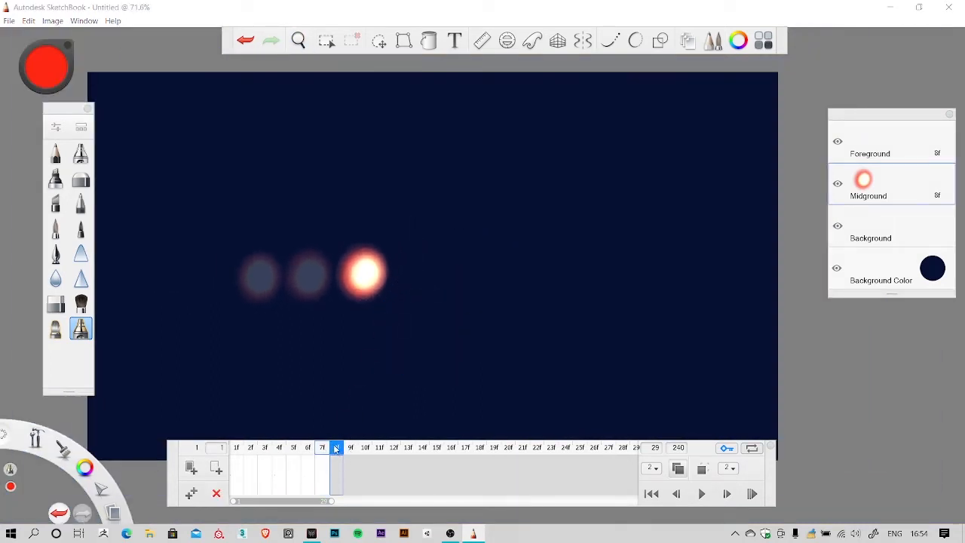
{"action": "mouse_move", "coordinate": [395, 268]}
{"action": "left_mouse_down"}
{"action": "mouse_move", "coordinate": [423, 270]}
{"action": "mouse_move", "coordinate": [405, 291]}
{"action": "mouse_move", "coordinate": [414, 262]}
{"action": "left_mouse_up"}
{"action": "key", "text": "ctrl+z"}
{"action": "left_click_drag", "start_coordinate": [423, 259], "coordinate": [432, 276]}
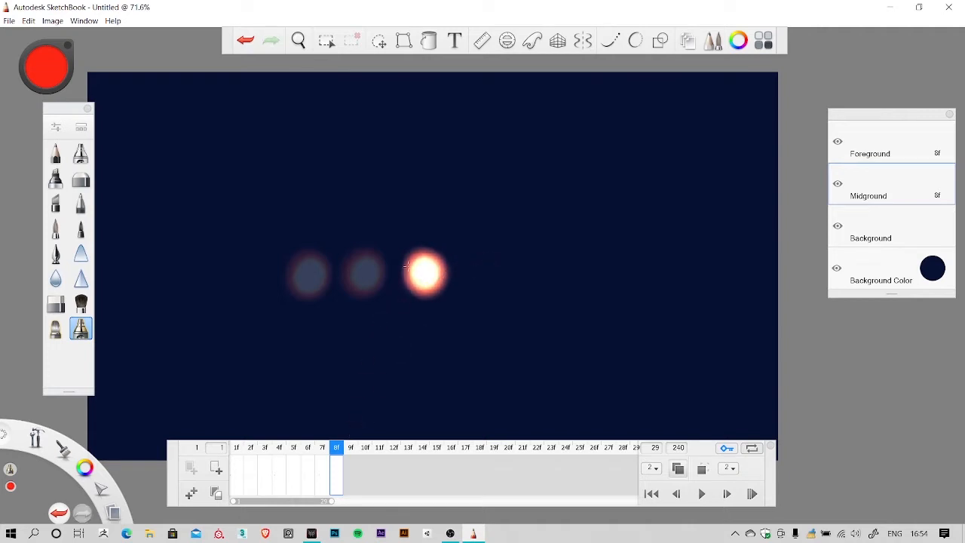
Step: Paint the glowing ball on frames 9, 10 and 11, moving it right by an even gap each time
{"action": "key", "text": "Right"}
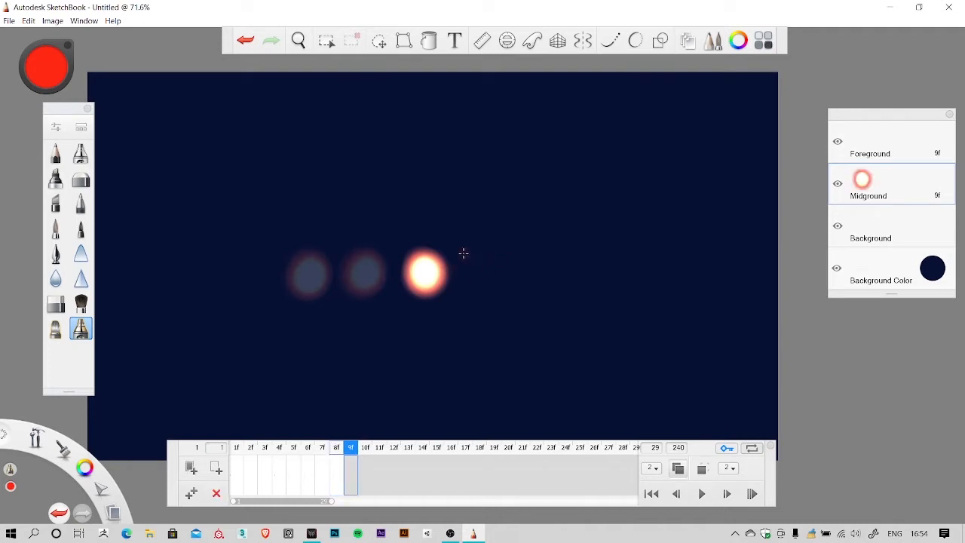
{"action": "key", "text": "Left"}
{"action": "key", "text": "Right"}
{"action": "mouse_move", "coordinate": [491, 258]}
{"action": "left_mouse_down"}
{"action": "mouse_move", "coordinate": [500, 281]}
{"action": "mouse_move", "coordinate": [484, 282]}
{"action": "mouse_move", "coordinate": [490, 264]}
{"action": "mouse_move", "coordinate": [481, 280]}
{"action": "mouse_move", "coordinate": [513, 285]}
{"action": "left_mouse_up"}
{"action": "key", "text": "Right"}
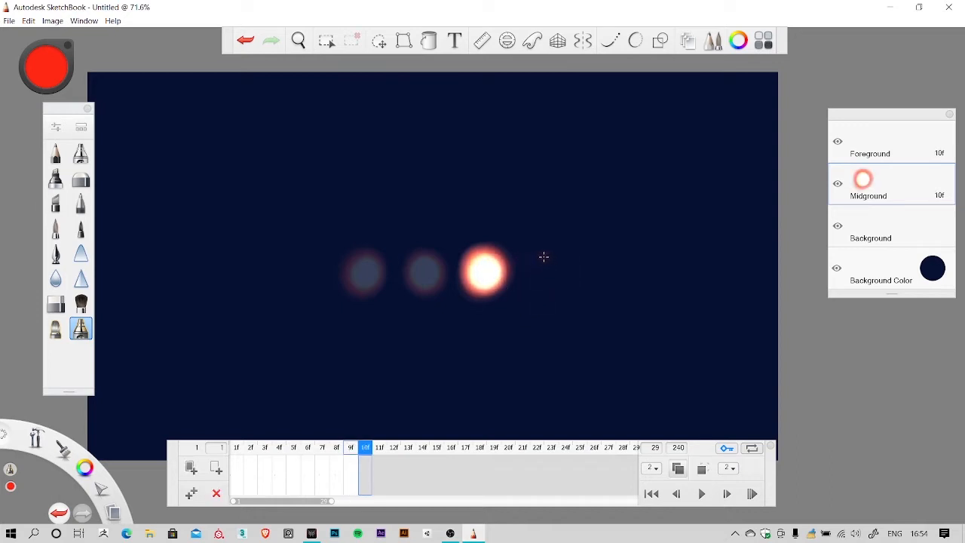
{"action": "left_click_drag", "start_coordinate": [544, 257], "coordinate": [556, 282]}
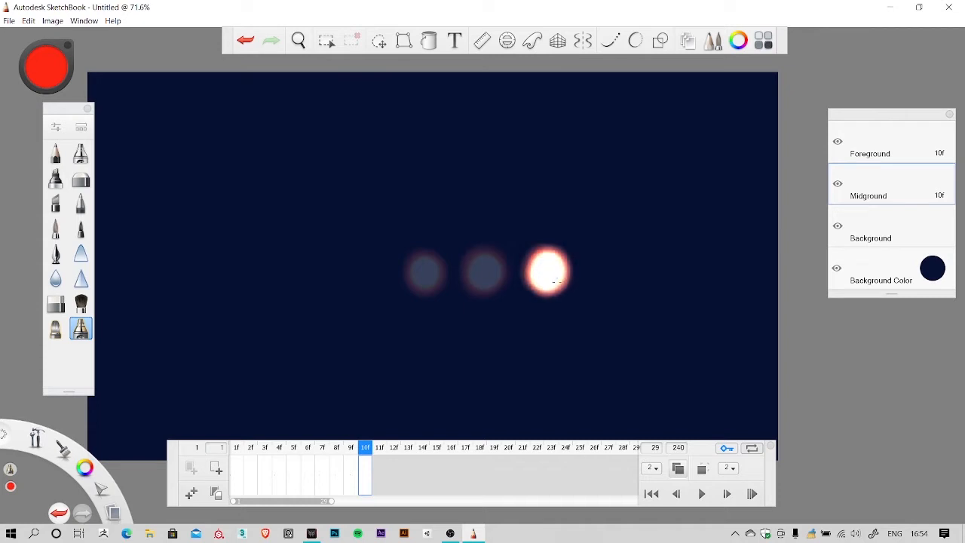
{"action": "key", "text": "period"}
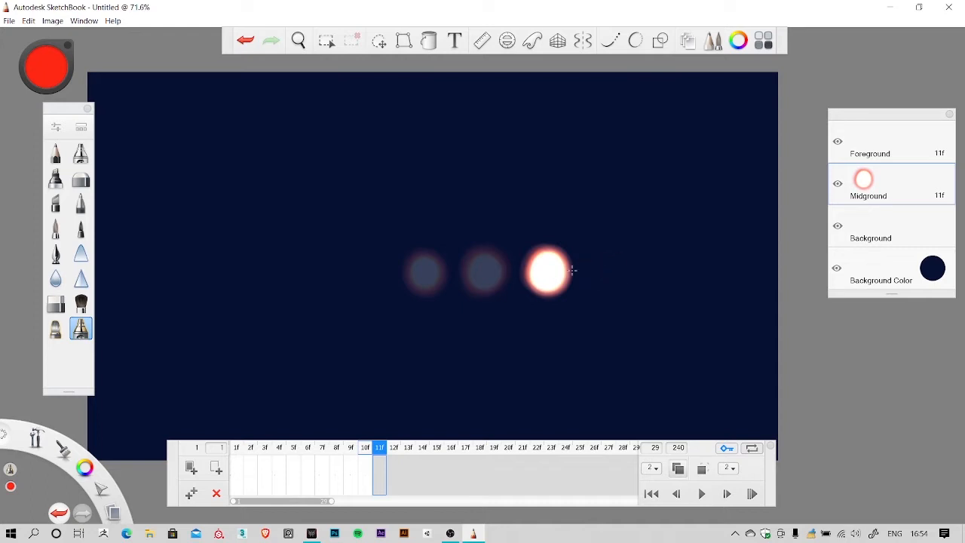
{"action": "mouse_move", "coordinate": [597, 256]}
{"action": "left_mouse_down"}
{"action": "mouse_move", "coordinate": [588, 267]}
{"action": "mouse_move", "coordinate": [609, 267]}
{"action": "mouse_move", "coordinate": [610, 283]}
{"action": "mouse_move", "coordinate": [604, 276]}
{"action": "left_mouse_up"}
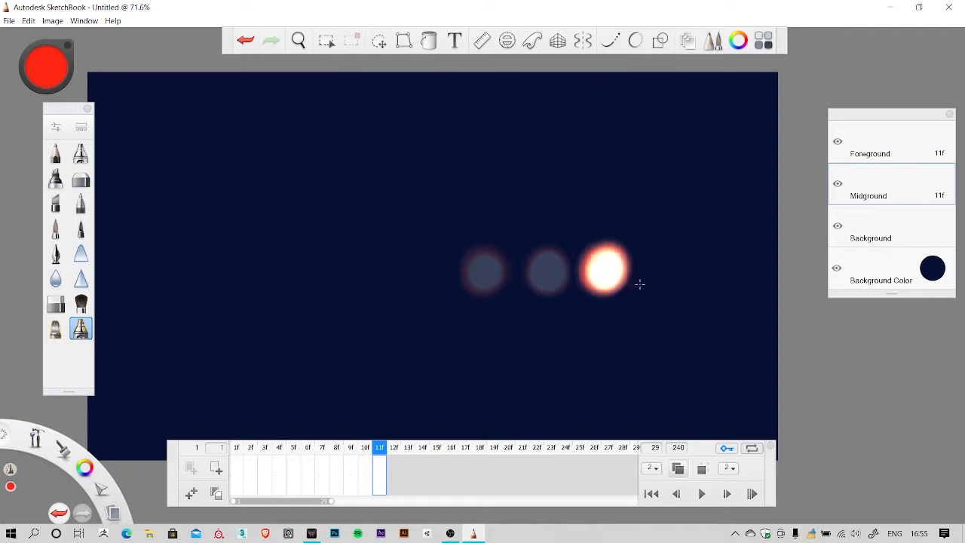
Step: Paint the glowing ball on frames 12 and 13, moving it only slightly right so it overlaps its previous position
{"action": "key", "text": "period"}
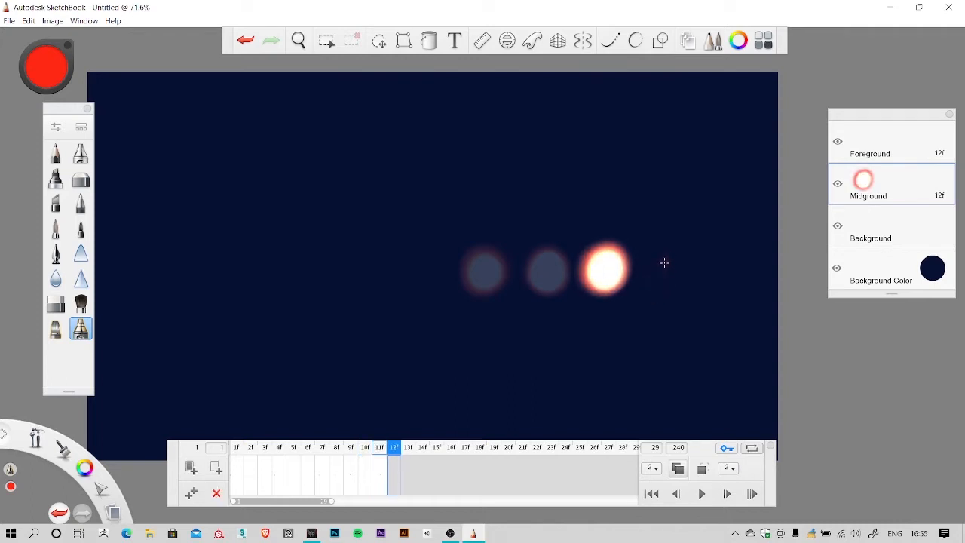
{"action": "mouse_move", "coordinate": [641, 262]}
{"action": "left_mouse_down"}
{"action": "mouse_move", "coordinate": [625, 258]}
{"action": "mouse_move", "coordinate": [640, 273]}
{"action": "left_mouse_up"}
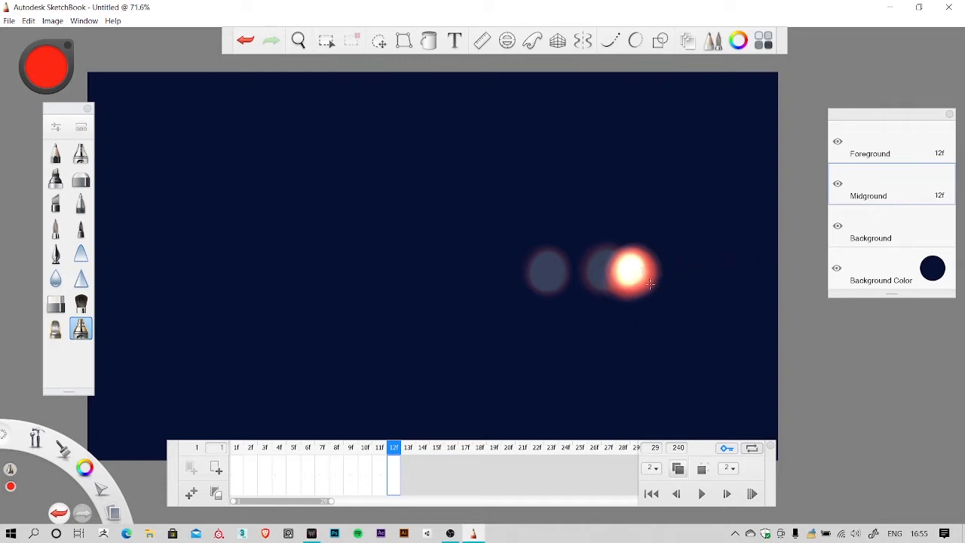
{"action": "key", "text": "period"}
{"action": "left_click_drag", "start_coordinate": [645, 266], "coordinate": [660, 282]}
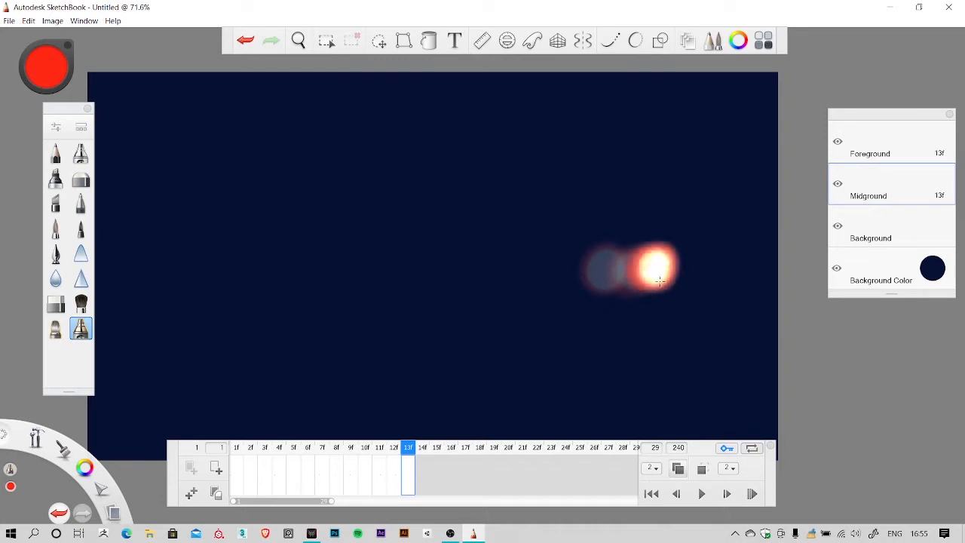
Step: Paint the glowing ball slightly farther right on frame 14, reverse it leftward on frames 15 and 16, and advance to frame 17
{"action": "key", "text": "period"}
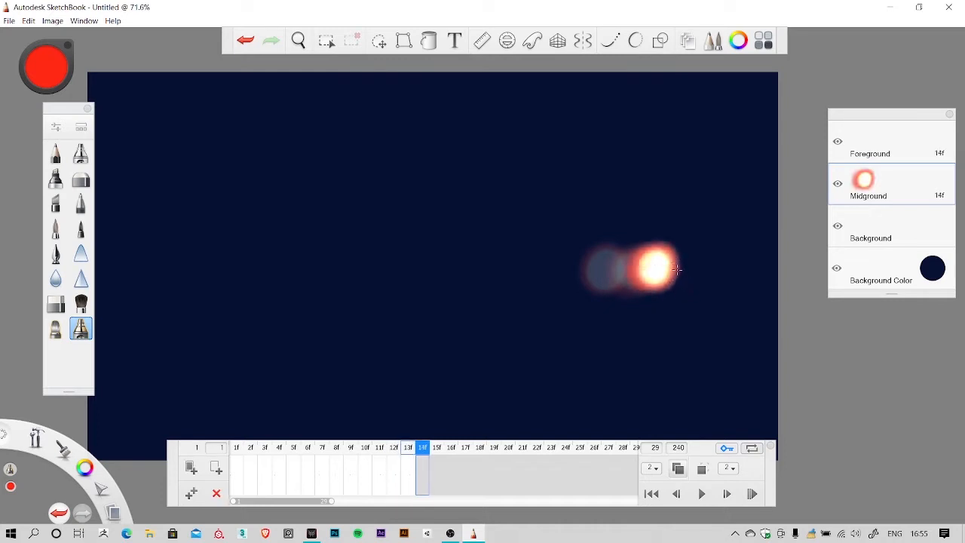
{"action": "mouse_move", "coordinate": [675, 264]}
{"action": "left_mouse_down"}
{"action": "mouse_move", "coordinate": [660, 284]}
{"action": "mouse_move", "coordinate": [675, 285]}
{"action": "mouse_move", "coordinate": [681, 251]}
{"action": "mouse_move", "coordinate": [641, 285]}
{"action": "mouse_move", "coordinate": [641, 265]}
{"action": "mouse_move", "coordinate": [593, 281]}
{"action": "left_mouse_up"}
{"action": "key", "text": "period"}
{"action": "key", "text": "period"}
{"action": "key", "text": "period"}
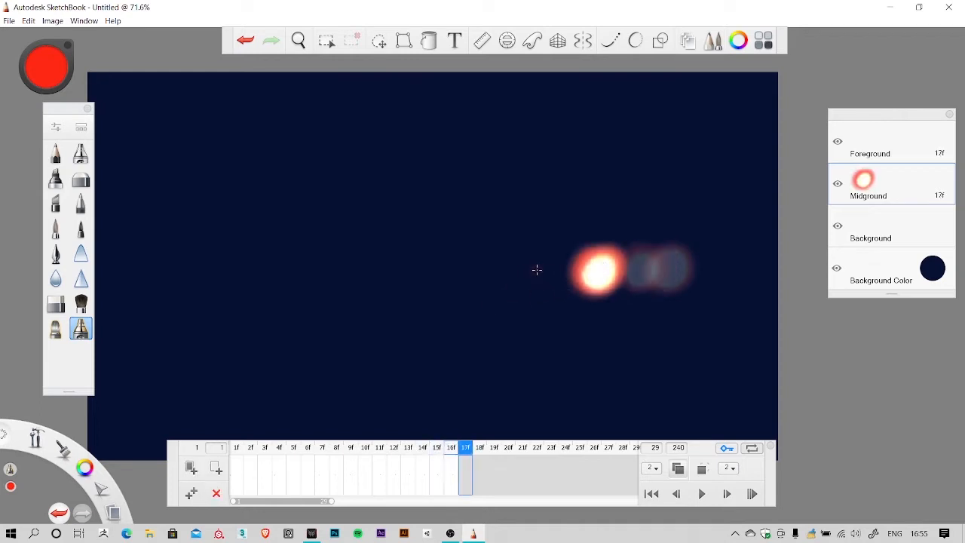
Step: Paint the glowing ball on frames 17, 18, 19 and 20, moving it left by a wide gap each time
{"action": "mouse_move", "coordinate": [537, 269]}
{"action": "left_mouse_down"}
{"action": "mouse_move", "coordinate": [522, 279]}
{"action": "mouse_move", "coordinate": [534, 279]}
{"action": "left_mouse_up"}
{"action": "key", "text": "period"}
{"action": "left_click_drag", "start_coordinate": [458, 284], "coordinate": [452, 279]}
{"action": "key", "text": "period"}
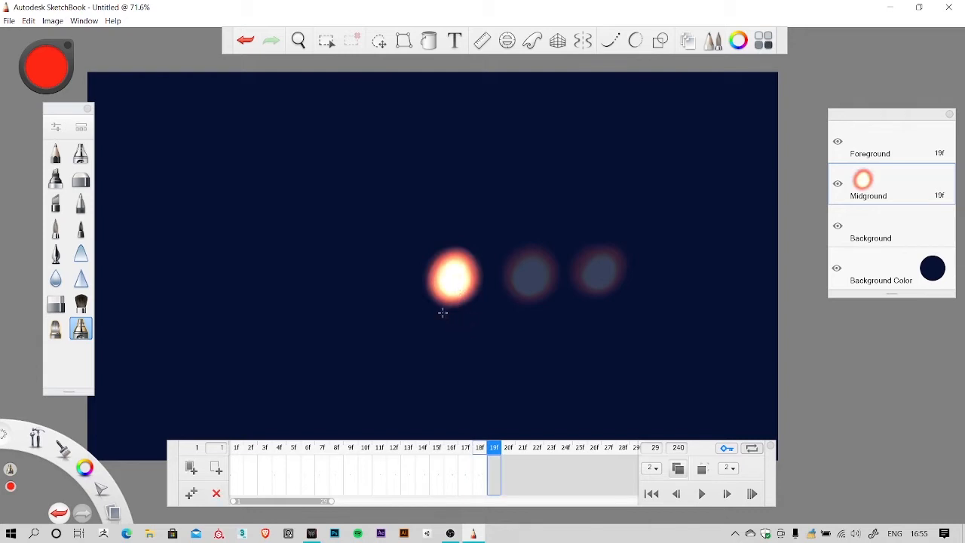
{"action": "mouse_move", "coordinate": [374, 279]}
{"action": "left_mouse_down"}
{"action": "mouse_move", "coordinate": [386, 299]}
{"action": "mouse_move", "coordinate": [383, 276]}
{"action": "left_mouse_up"}
{"action": "key", "text": "period"}
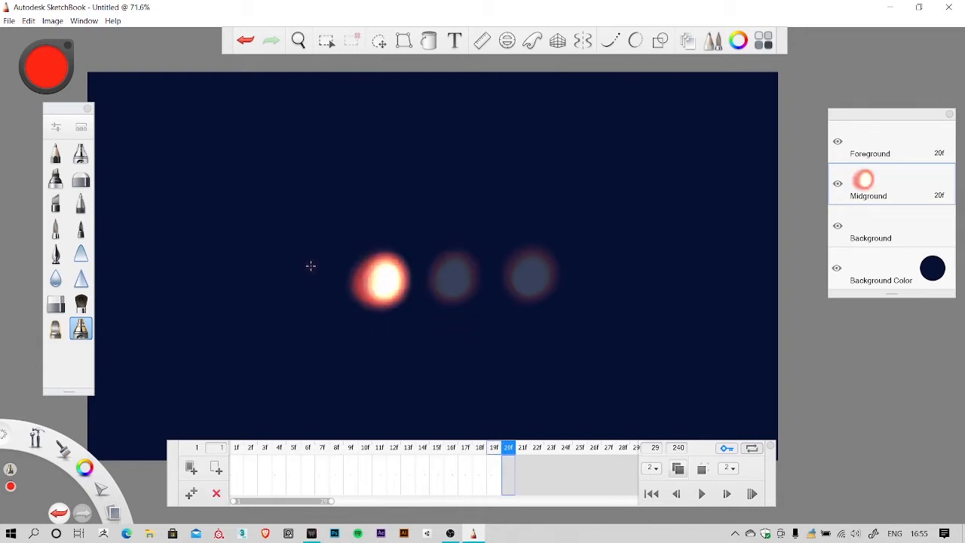
{"action": "mouse_move", "coordinate": [310, 265]}
{"action": "left_mouse_down"}
{"action": "mouse_move", "coordinate": [303, 283]}
{"action": "mouse_move", "coordinate": [315, 303]}
{"action": "left_mouse_up"}
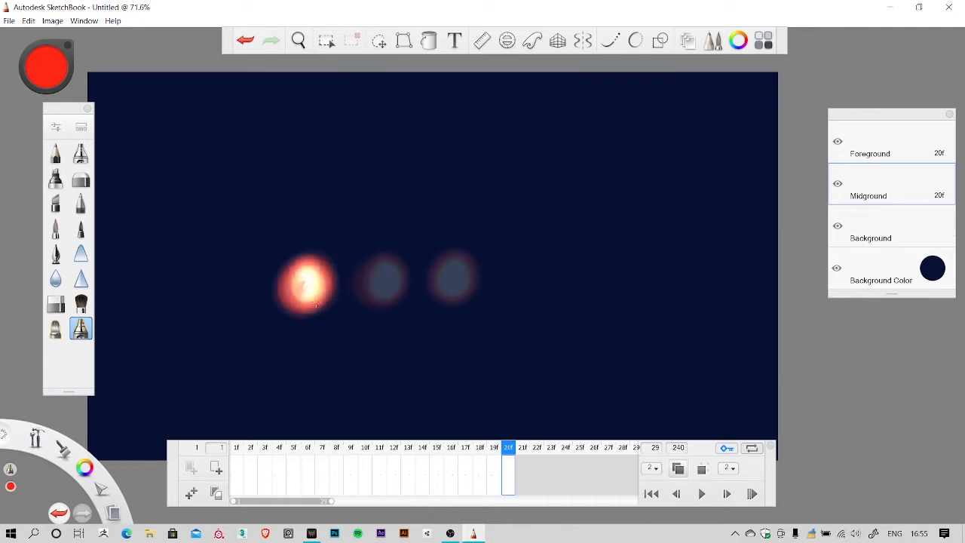
Step: Compare frame 20 with frame 1 and brighten the core of the ball on frame 20
{"action": "left_click", "coordinate": [241, 453]}
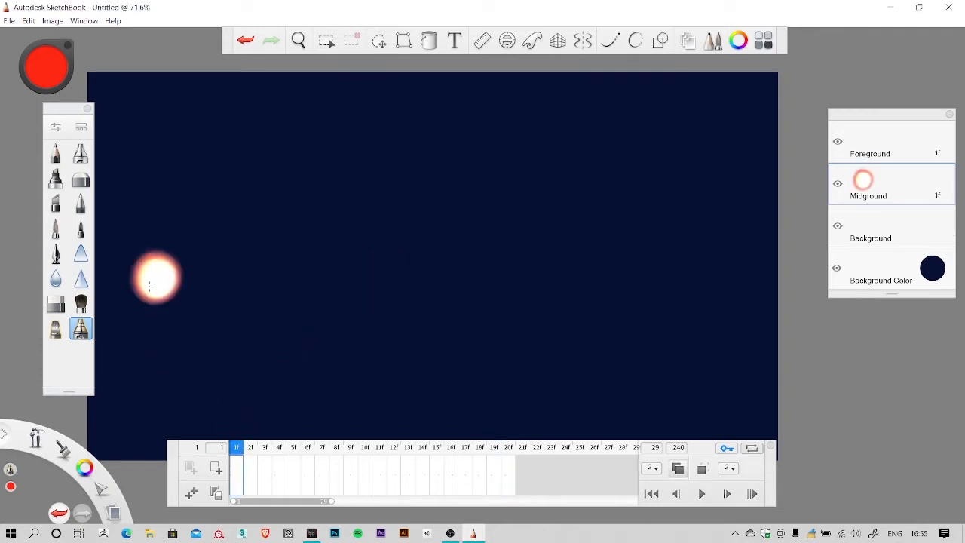
{"action": "left_click", "coordinate": [512, 460]}
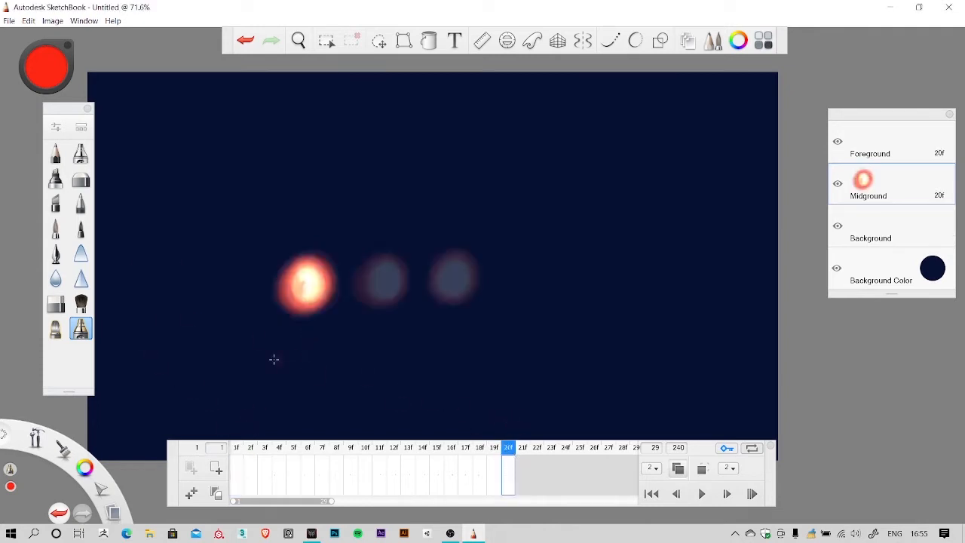
{"action": "left_click_drag", "start_coordinate": [307, 285], "coordinate": [311, 284]}
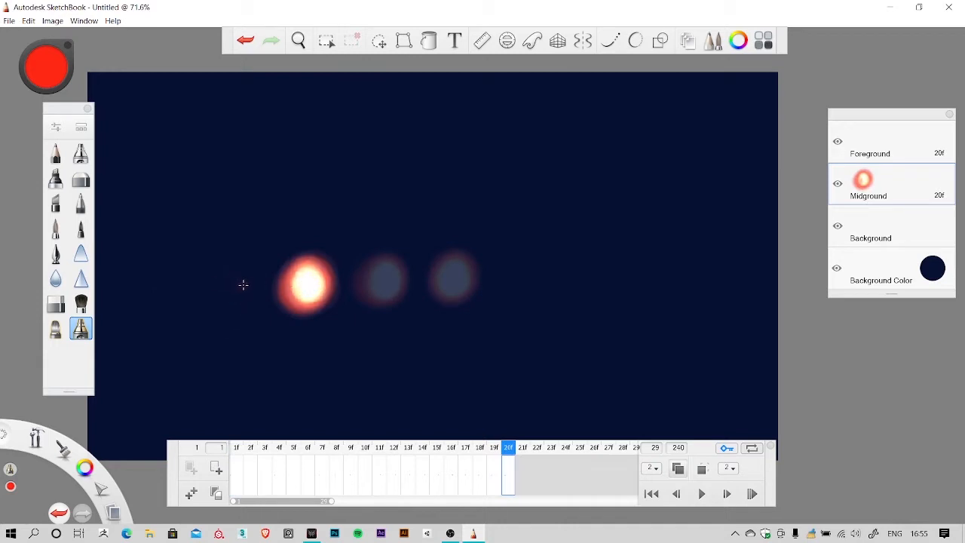
Step: Duplicate the frame 1 ball keyframe and move it beyond the last drawing to frame 23
{"action": "left_click", "coordinate": [243, 479]}
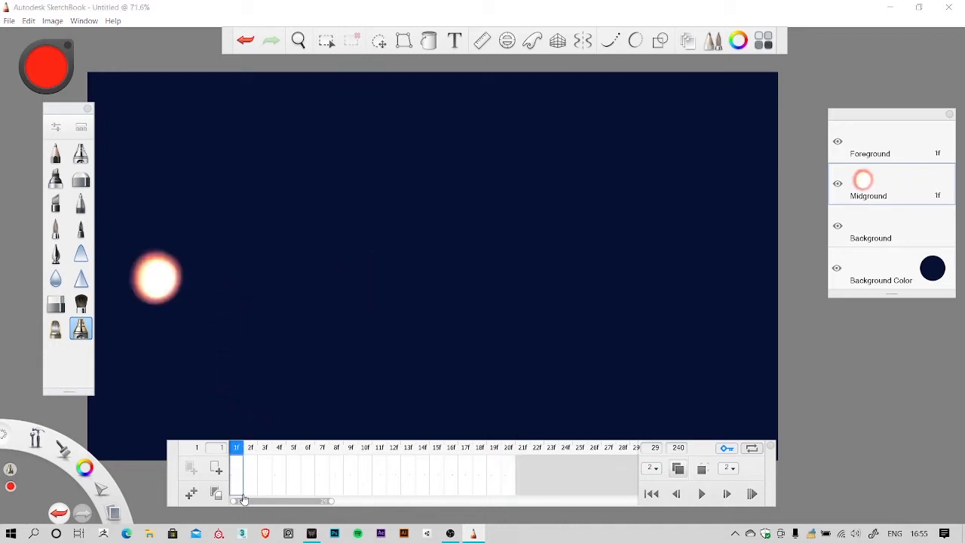
{"action": "left_click", "coordinate": [196, 494]}
{"action": "left_click_drag", "start_coordinate": [251, 469], "coordinate": [551, 475]}
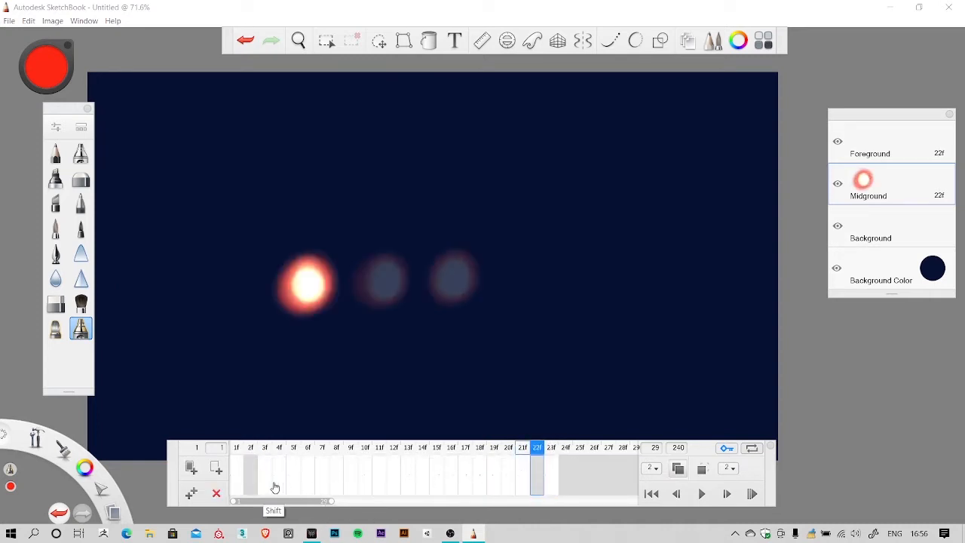
Step: Move the frame 1 drawing into the empty frame 2 and start the timeline range at frame 2
{"action": "left_click", "coordinate": [264, 475]}
{"action": "left_click", "coordinate": [522, 475]}
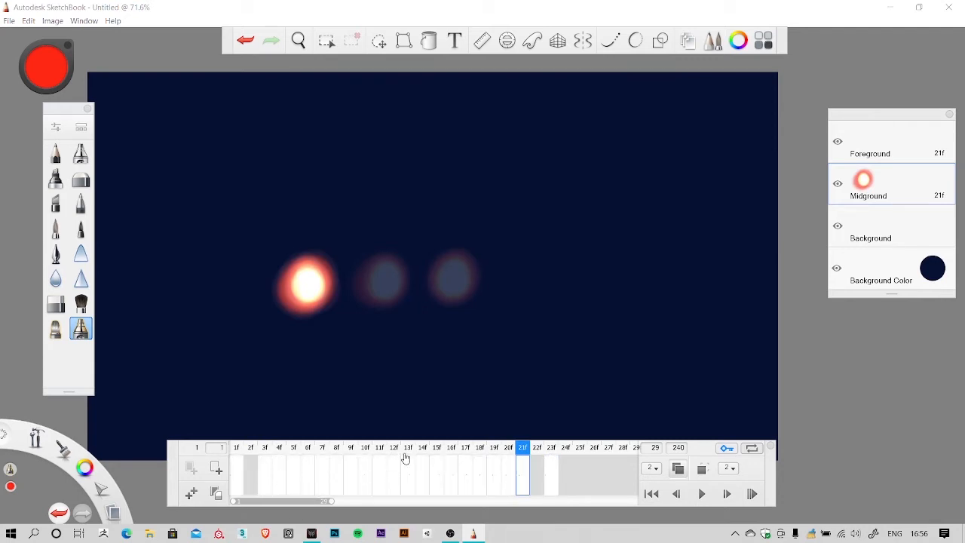
{"action": "mouse_move", "coordinate": [295, 480]}
{"action": "left_mouse_down"}
{"action": "mouse_move", "coordinate": [247, 478]}
{"action": "mouse_move", "coordinate": [265, 504]}
{"action": "left_mouse_up"}
Step: Check the frames after the last leftward drawing and move the ball keyframe from frame 23 to frame 29
{"action": "left_click", "coordinate": [519, 450]}
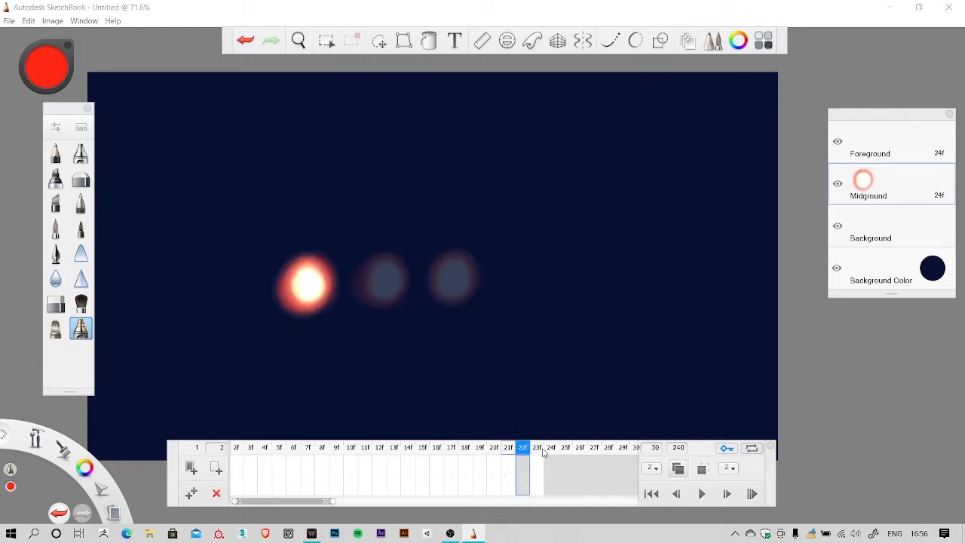
{"action": "left_click", "coordinate": [542, 451]}
{"action": "left_click", "coordinate": [537, 452]}
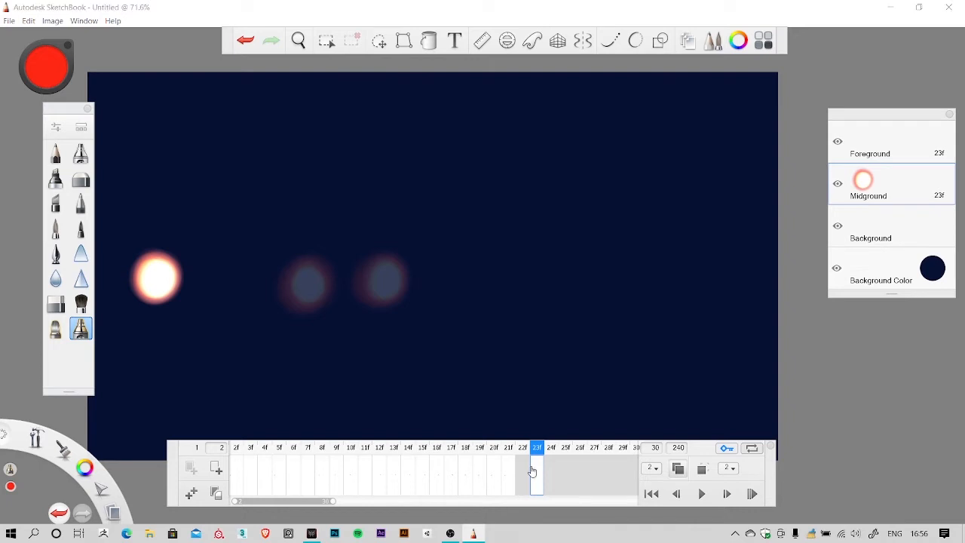
{"action": "left_click_drag", "start_coordinate": [534, 473], "coordinate": [623, 475]}
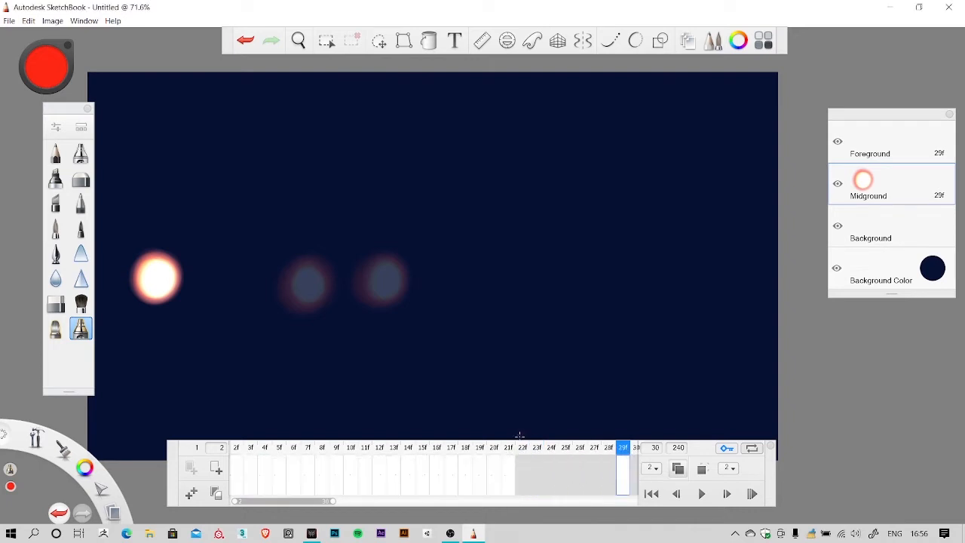
Step: Turn on onion skinning for the following frames while on the empty frame 23
{"action": "left_click", "coordinate": [509, 448]}
{"action": "left_click", "coordinate": [532, 449]}
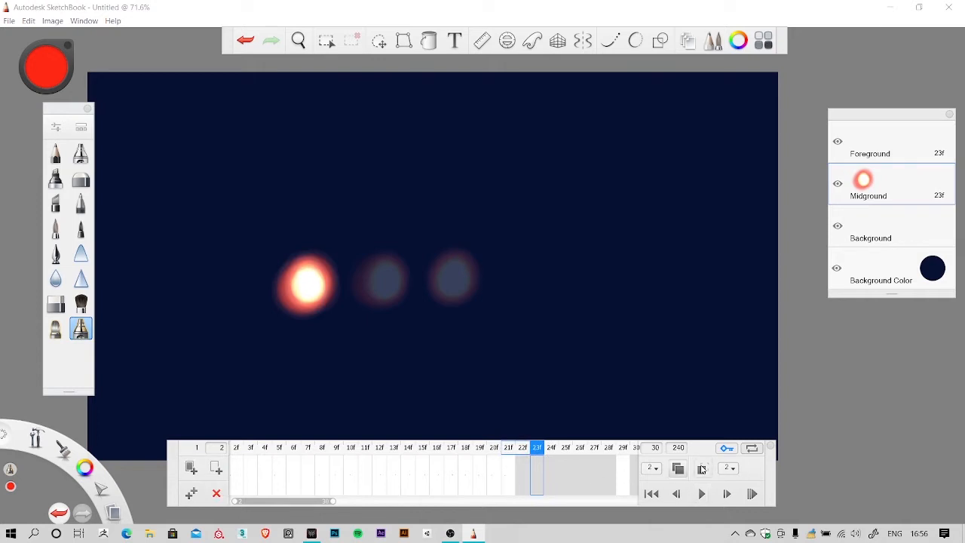
{"action": "left_click", "coordinate": [701, 469]}
Step: Paint the glowing ball on frames 22, 23 and 24, moving it left in shrinking gaps toward the starting position
{"action": "left_click", "coordinate": [523, 455]}
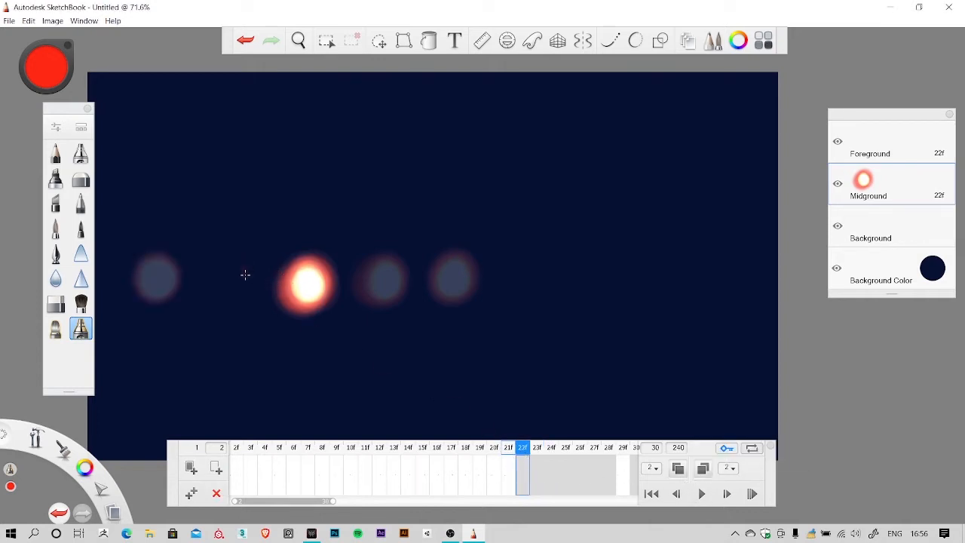
{"action": "key", "text": "Delete"}
{"action": "mouse_move", "coordinate": [234, 272]}
{"action": "left_mouse_down"}
{"action": "mouse_move", "coordinate": [234, 293]}
{"action": "mouse_move", "coordinate": [235, 282]}
{"action": "left_mouse_up"}
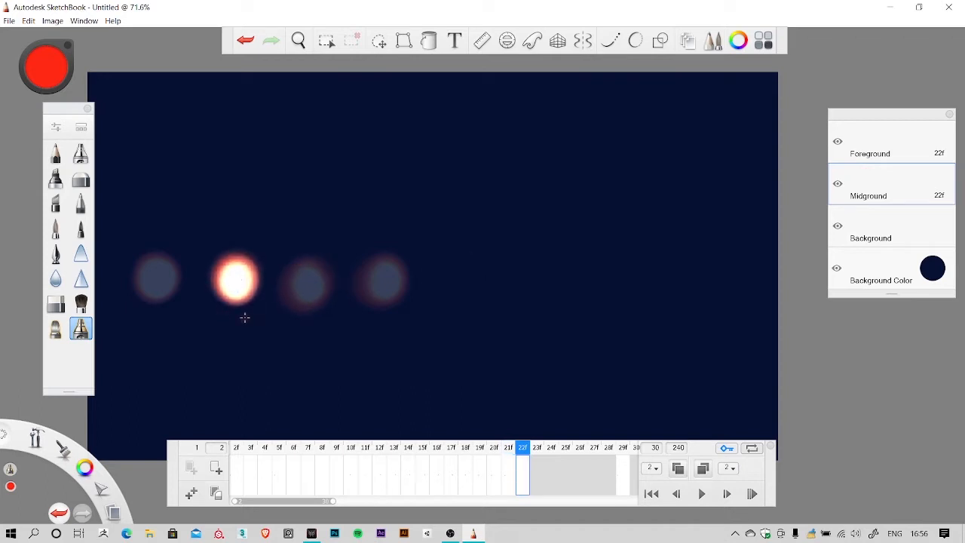
{"action": "left_click", "coordinate": [537, 468]}
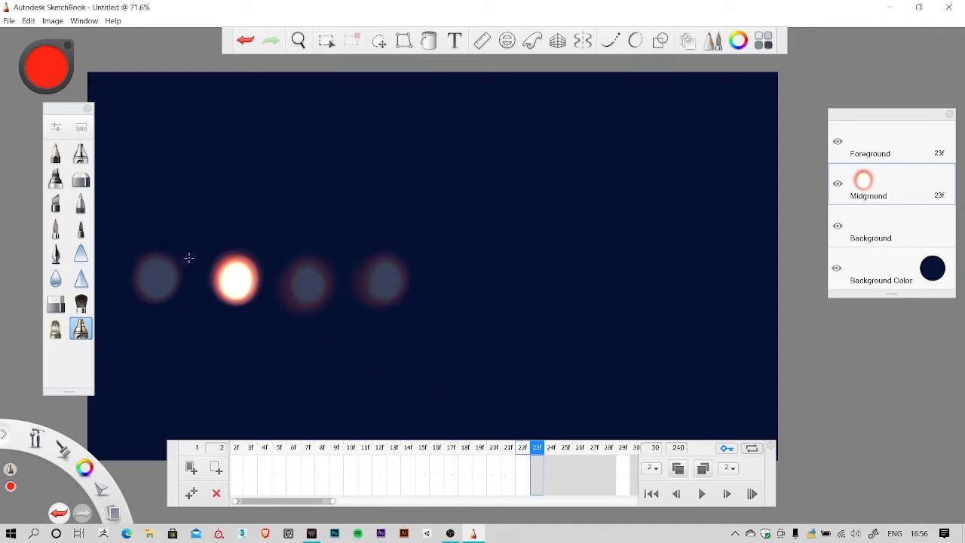
{"action": "mouse_move", "coordinate": [208, 267]}
{"action": "left_mouse_down"}
{"action": "mouse_move", "coordinate": [199, 295]}
{"action": "mouse_move", "coordinate": [195, 266]}
{"action": "left_mouse_up"}
{"action": "left_click", "coordinate": [550, 460]}
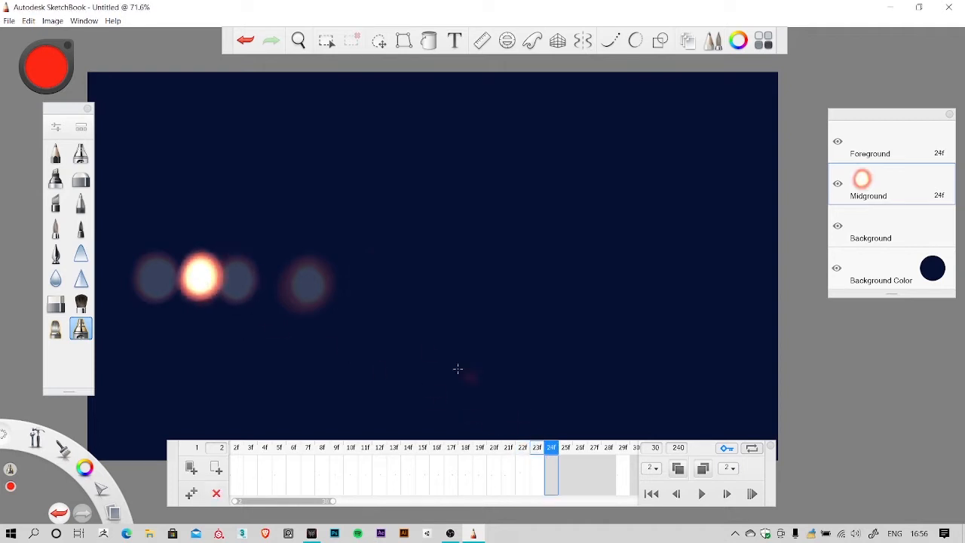
{"action": "mouse_move", "coordinate": [180, 261]}
{"action": "left_mouse_down"}
{"action": "mouse_move", "coordinate": [169, 268]}
{"action": "mouse_move", "coordinate": [171, 283]}
{"action": "left_mouse_up"}
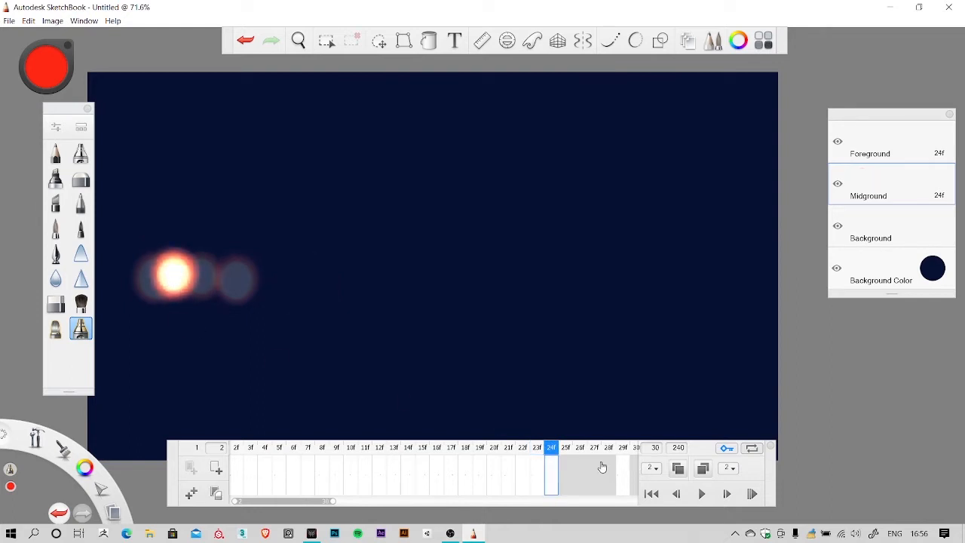
Step: Move the closing ball keyframe from frame 29 to frame 25 and end the timeline range at frame 24
{"action": "left_click", "coordinate": [571, 459]}
{"action": "left_click_drag", "start_coordinate": [623, 474], "coordinate": [583, 464]}
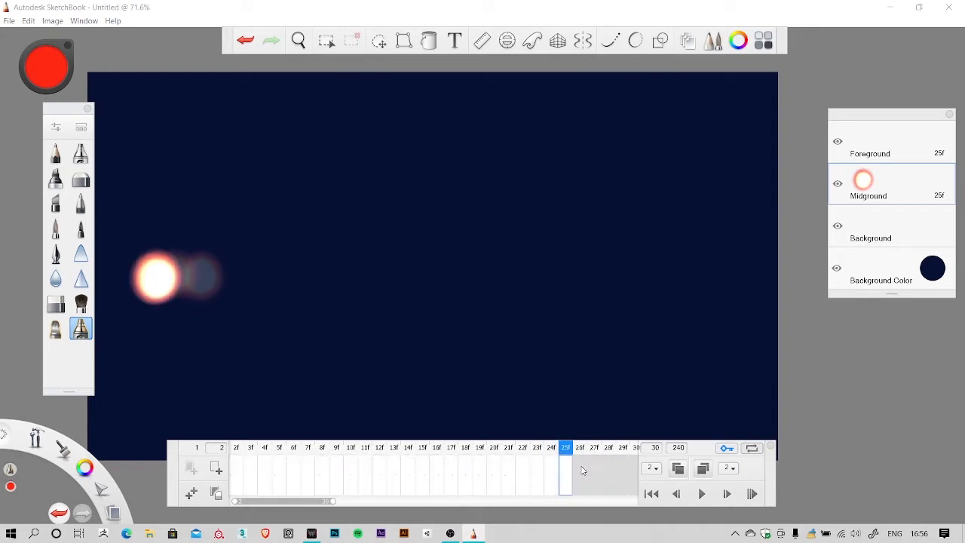
{"action": "key", "text": "ctrl+z"}
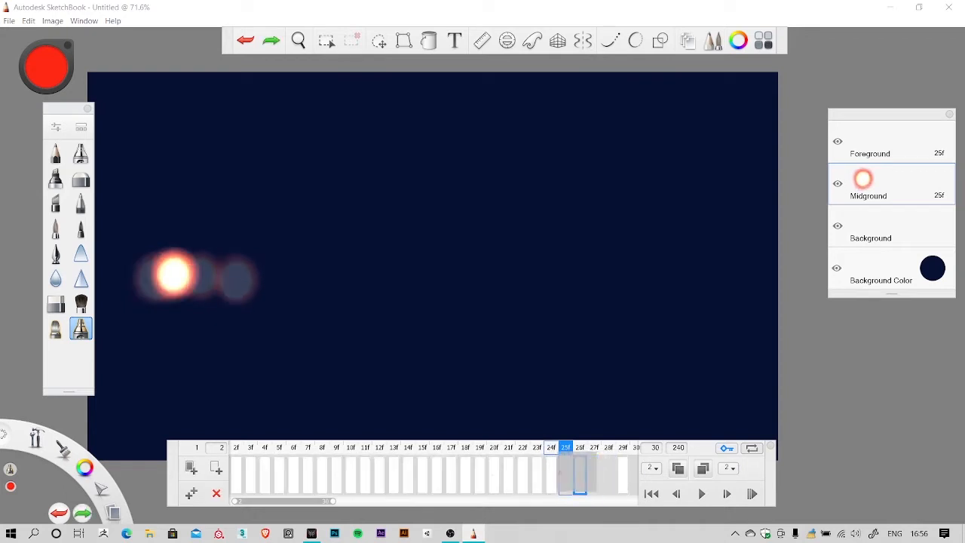
{"action": "left_click_drag", "start_coordinate": [581, 471], "coordinate": [590, 468]}
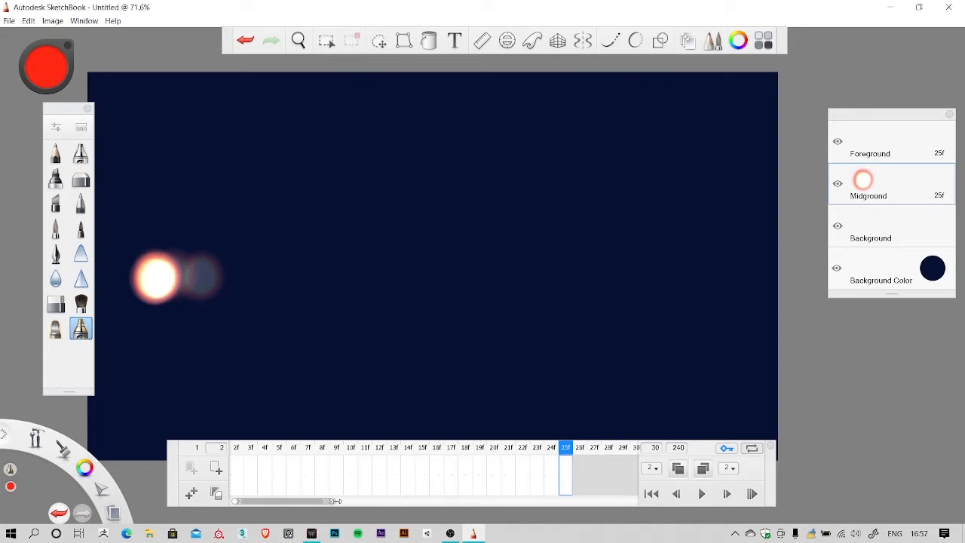
{"action": "left_click_drag", "start_coordinate": [329, 500], "coordinate": [331, 501]}
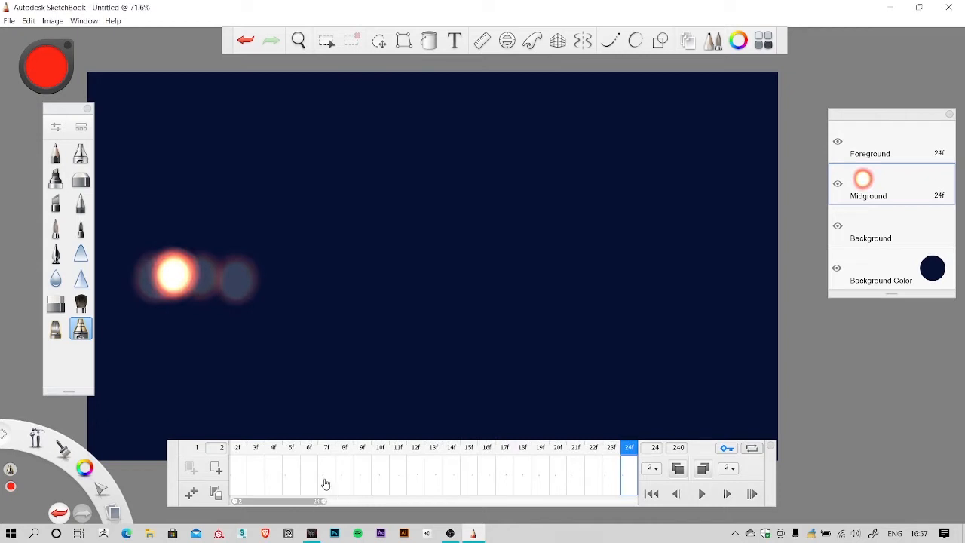
Step: Scrub through the opening frames and play back the ball animation over frames 2 to 24
{"action": "left_click_drag", "start_coordinate": [242, 450], "coordinate": [328, 449]}
{"action": "left_click", "coordinate": [702, 493]}
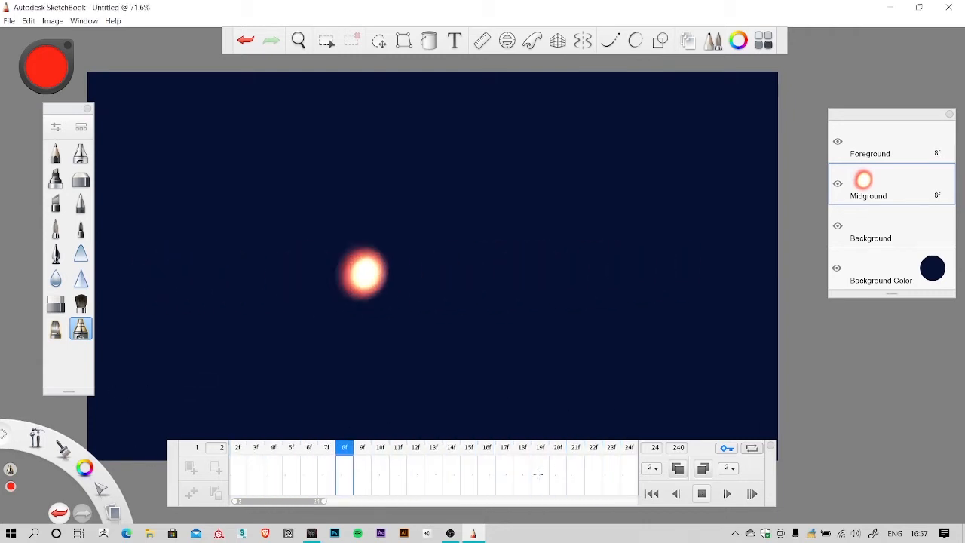
{"action": "left_click", "coordinate": [702, 494]}
{"action": "left_click", "coordinate": [702, 494]}
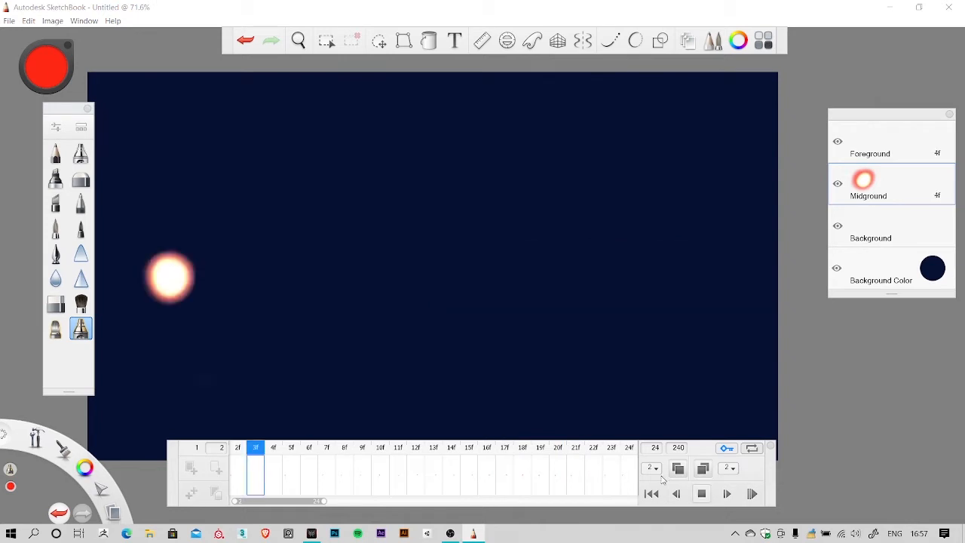
{"action": "left_click", "coordinate": [700, 494]}
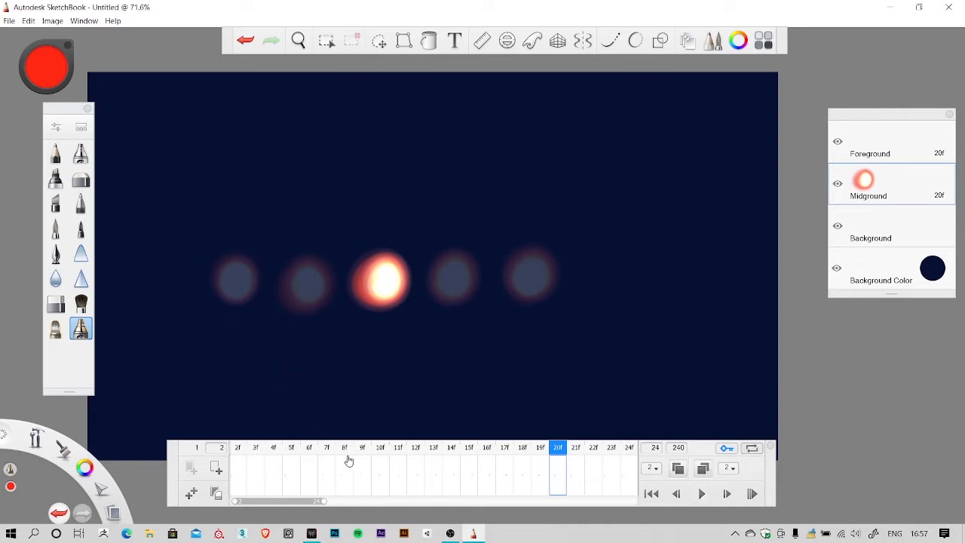
Step: Set the timeline range to frames 1 through 32 and go to frame 25
{"action": "left_click", "coordinate": [238, 451]}
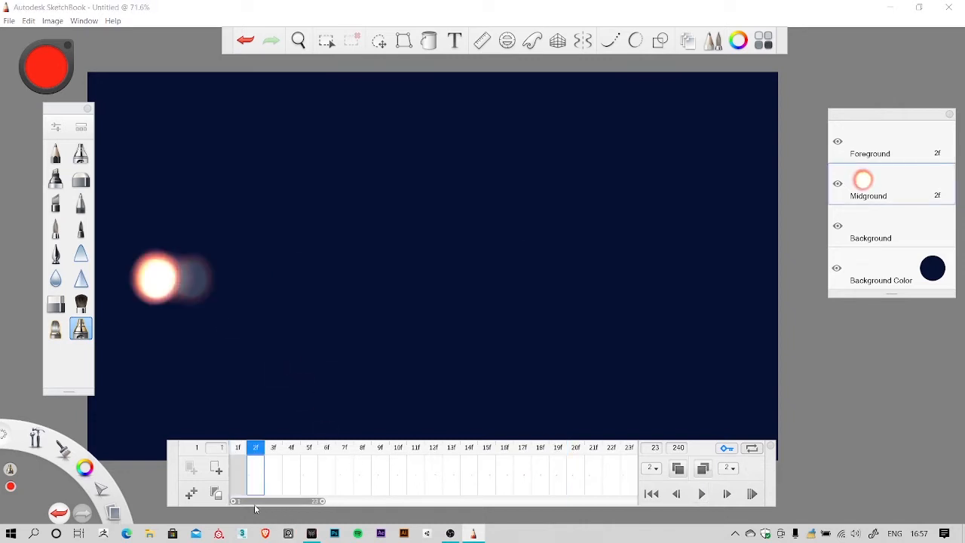
{"action": "left_click_drag", "start_coordinate": [323, 500], "coordinate": [335, 500]}
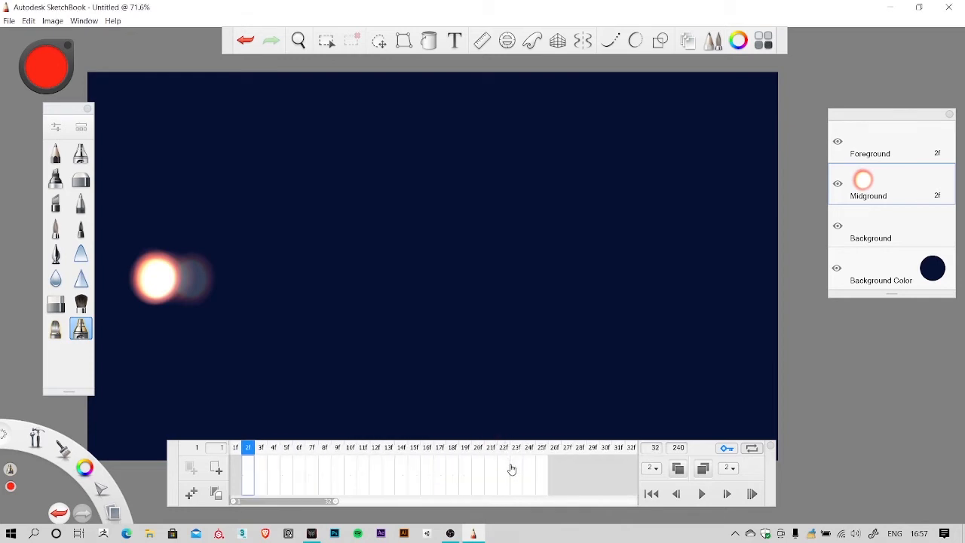
{"action": "left_click_drag", "start_coordinate": [530, 472], "coordinate": [546, 475]}
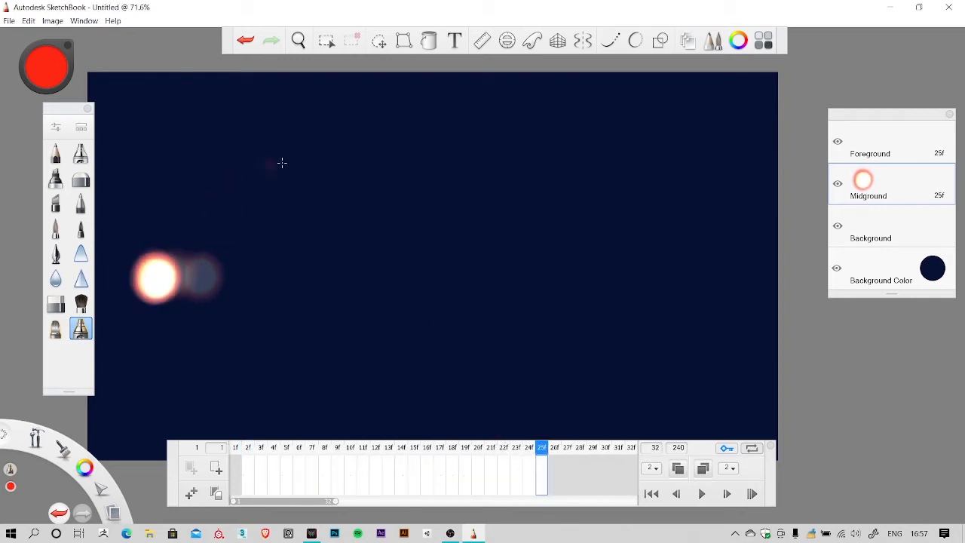
{"action": "key", "text": "space"}
{"action": "left_click_drag", "start_coordinate": [442, 237], "coordinate": [516, 236]}
Step: Open the recent file black cover.png, discarding the unsaved FlipBook changes
{"action": "left_click", "coordinate": [9, 21]}
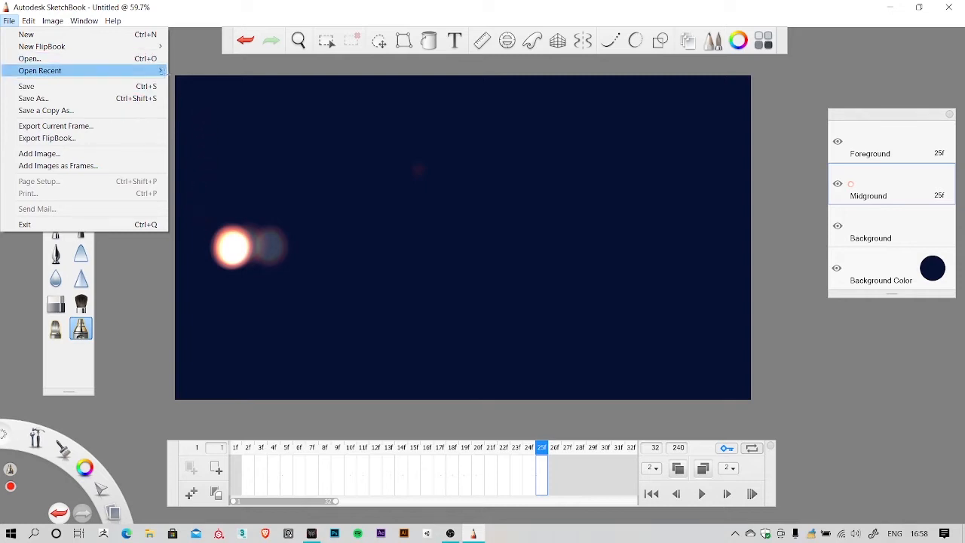
{"action": "mouse_move", "coordinate": [158, 70]}
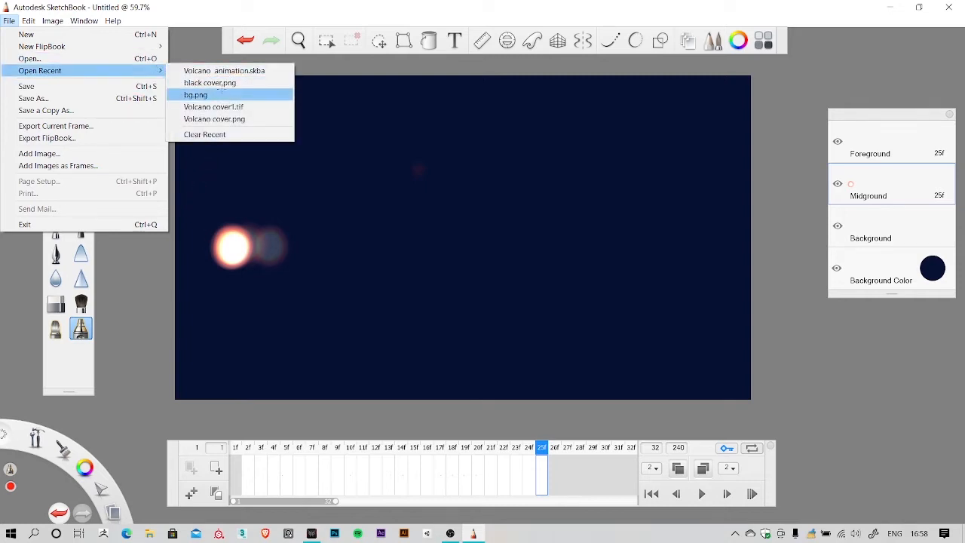
{"action": "left_click", "coordinate": [223, 83]}
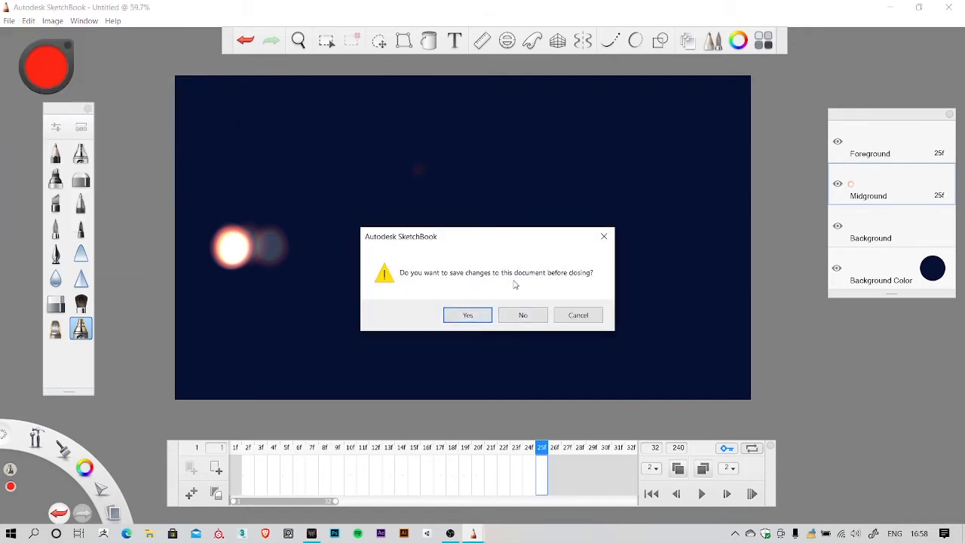
{"action": "left_click", "coordinate": [534, 317]}
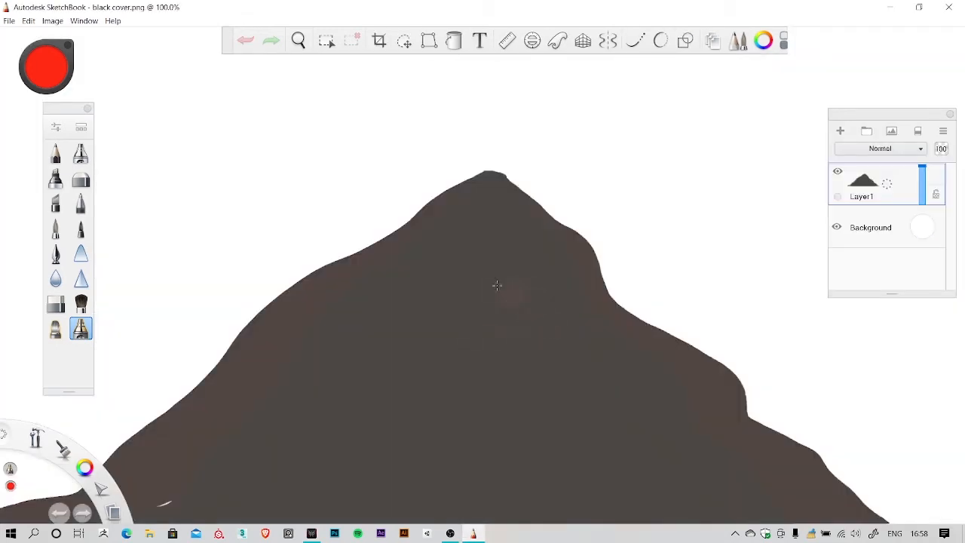
Step: Open the recent file Volcano cover1.tif and bring the whole artwork into view
{"action": "left_click", "coordinate": [10, 22]}
{"action": "mouse_move", "coordinate": [157, 76]}
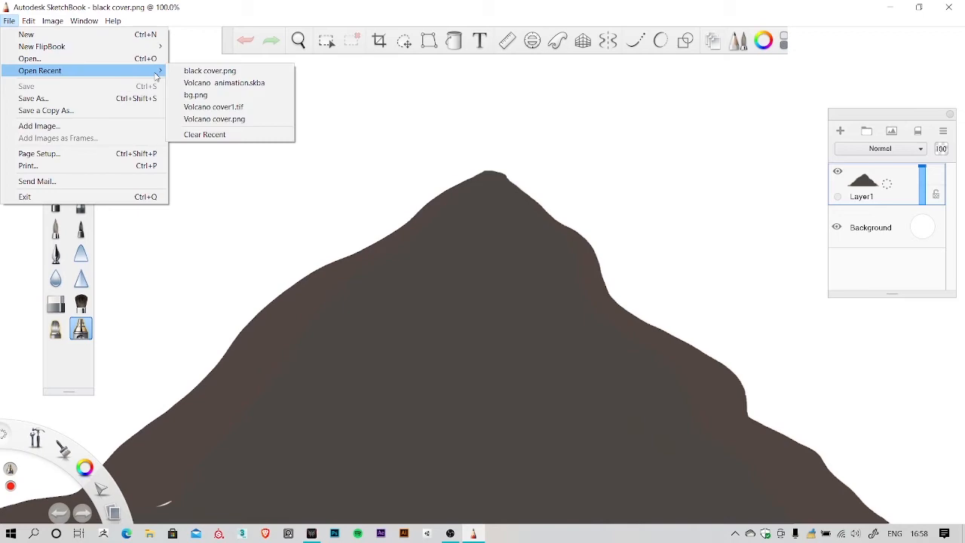
{"action": "left_click", "coordinate": [256, 106]}
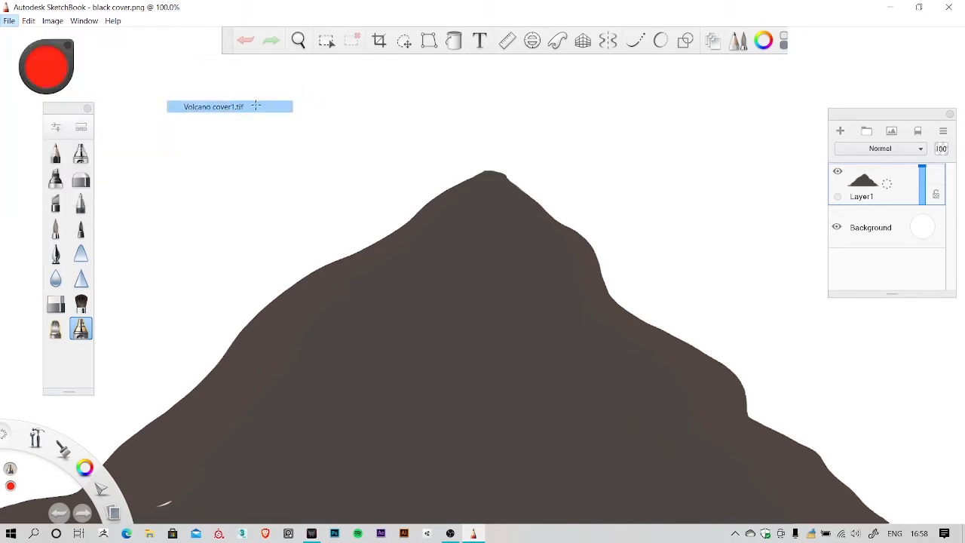
{"action": "key", "text": "space"}
{"action": "mouse_move", "coordinate": [523, 288]}
{"action": "left_mouse_down"}
{"action": "mouse_move", "coordinate": [491, 329]}
{"action": "mouse_move", "coordinate": [590, 318]}
{"action": "left_mouse_up"}
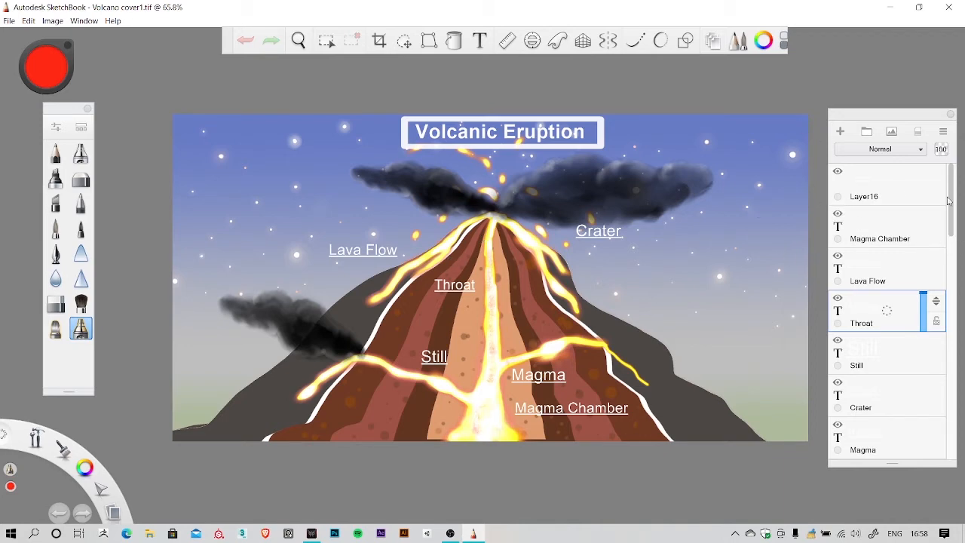
Step: Hide Layer16 and the text layers Magma Chamber, Lava Flow, Throat, Still, Crater, Magma and Volcanic
{"action": "left_click", "coordinate": [838, 213]}
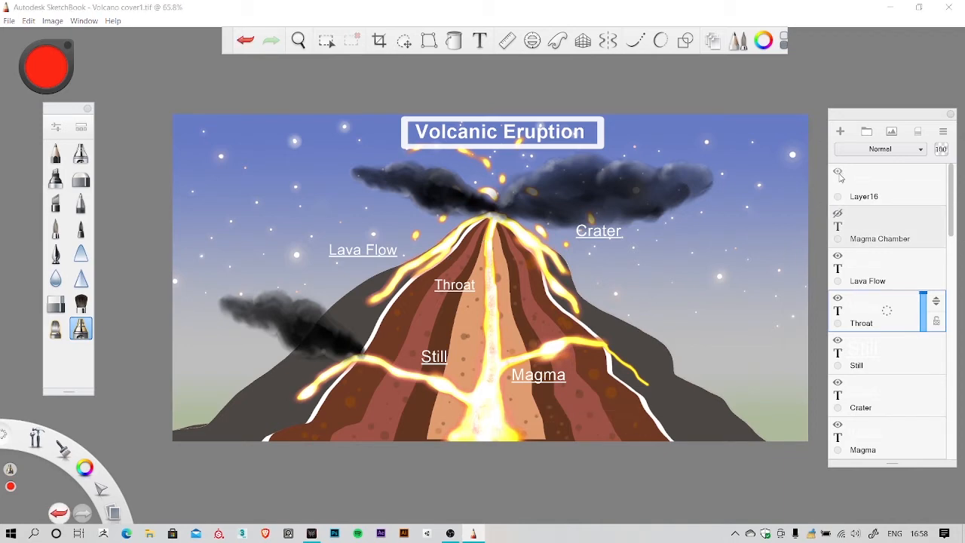
{"action": "left_click", "coordinate": [839, 173]}
{"action": "left_click", "coordinate": [837, 258]}
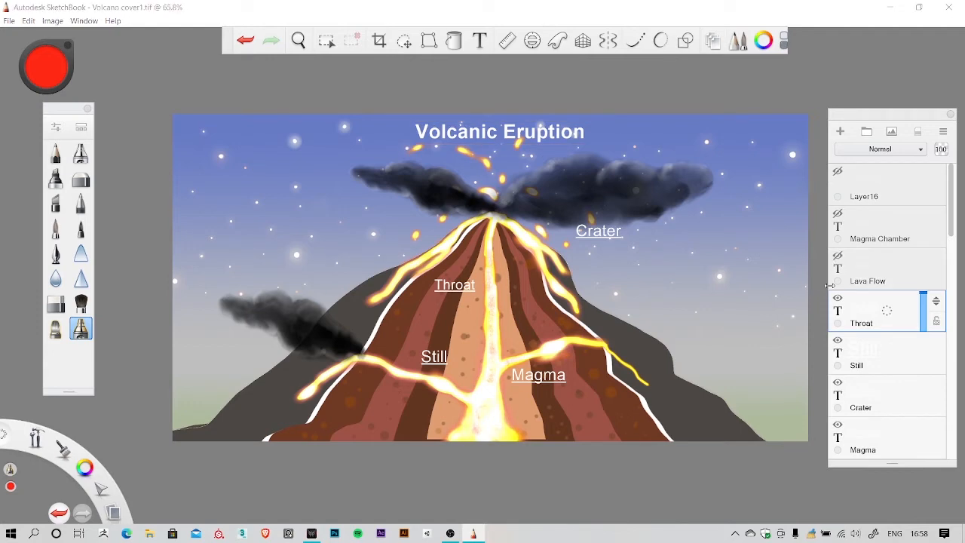
{"action": "left_click", "coordinate": [838, 298]}
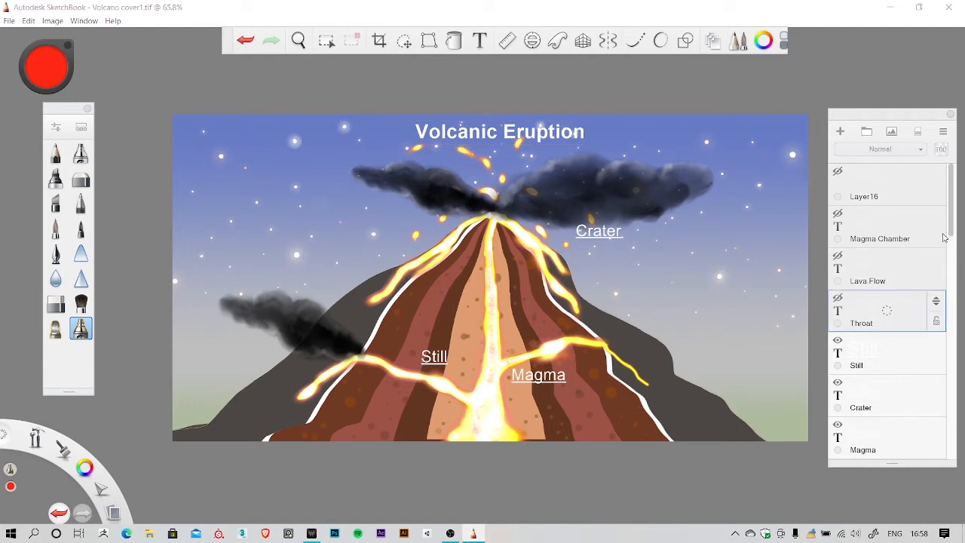
{"action": "scroll", "coordinate": [927, 249], "scroll_direction": "down", "scroll_amount": 3}
{"action": "left_click", "coordinate": [838, 226]}
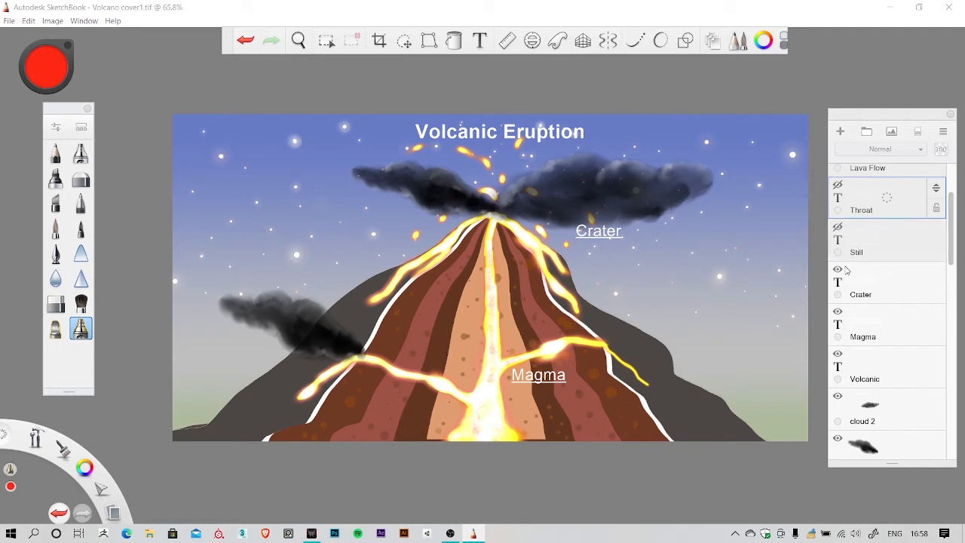
{"action": "left_click", "coordinate": [838, 269]}
{"action": "left_click", "coordinate": [839, 311]}
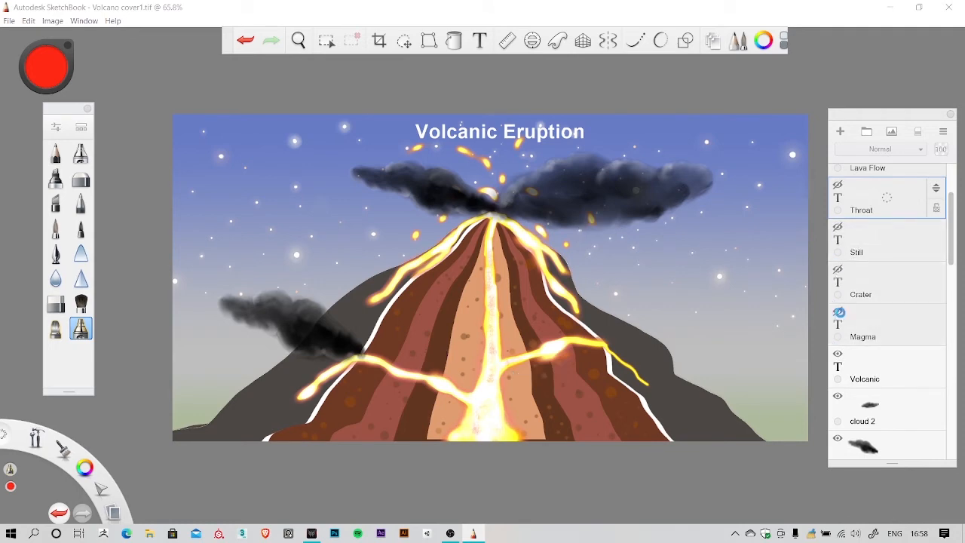
{"action": "left_click", "coordinate": [850, 363]}
{"action": "left_click", "coordinate": [838, 354]}
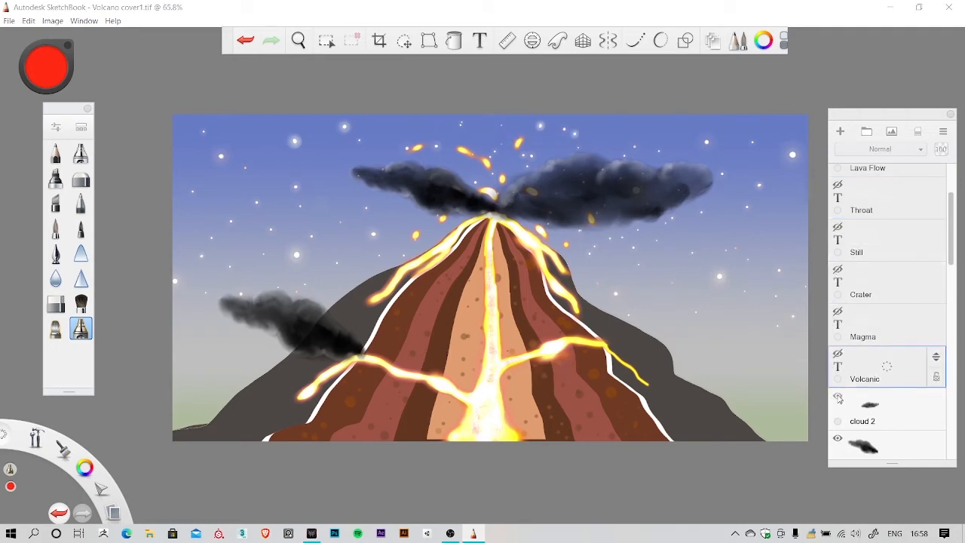
Step: Hide the cloud 2, smoke clouds-1, smoke clouds and Lava layers
{"action": "left_click", "coordinate": [838, 397]}
{"action": "left_click", "coordinate": [837, 439]}
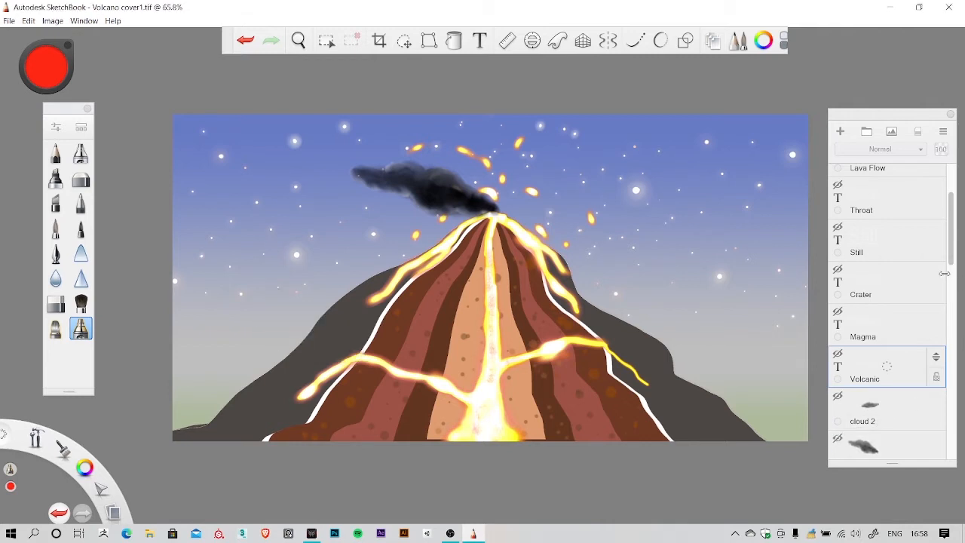
{"action": "scroll", "coordinate": [869, 270], "scroll_direction": "down", "scroll_amount": 4}
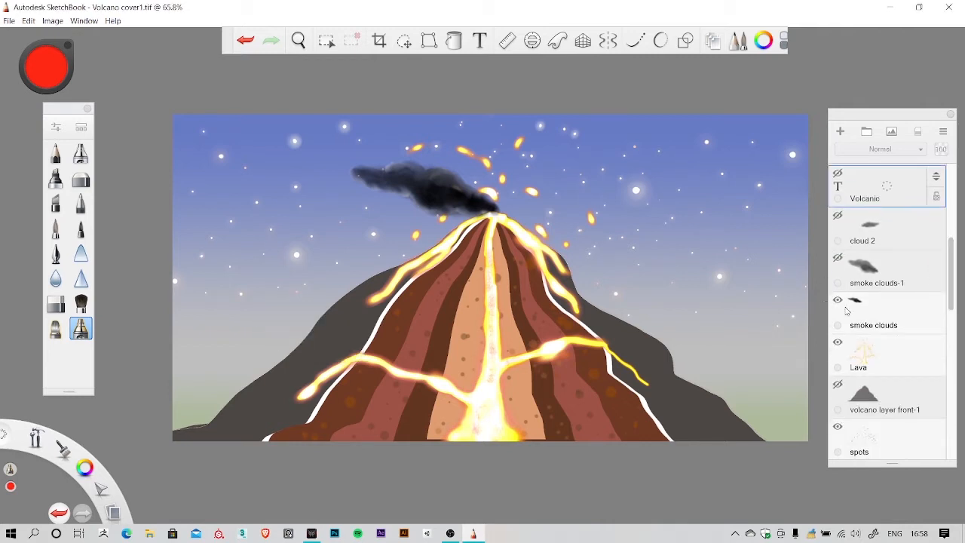
{"action": "left_click", "coordinate": [842, 302]}
{"action": "left_click", "coordinate": [838, 301]}
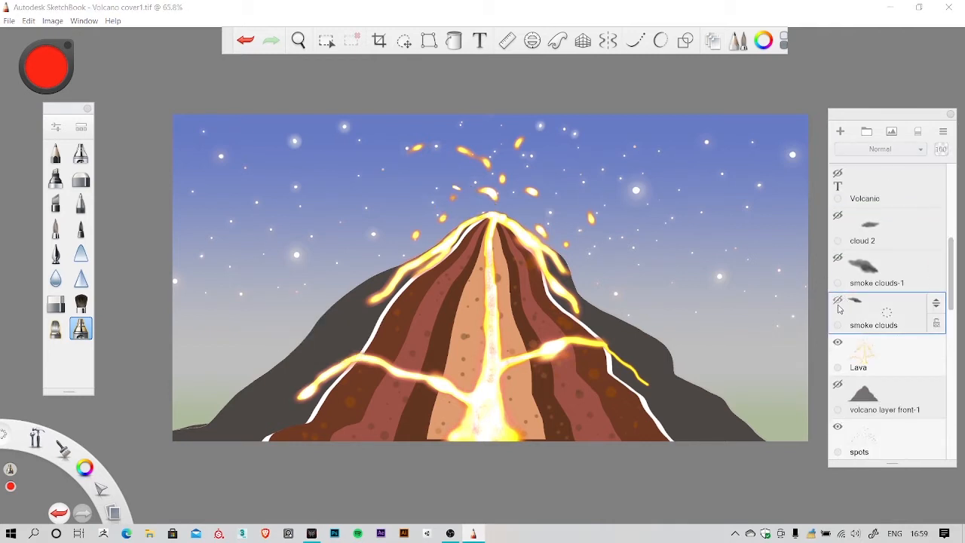
{"action": "left_click", "coordinate": [840, 343]}
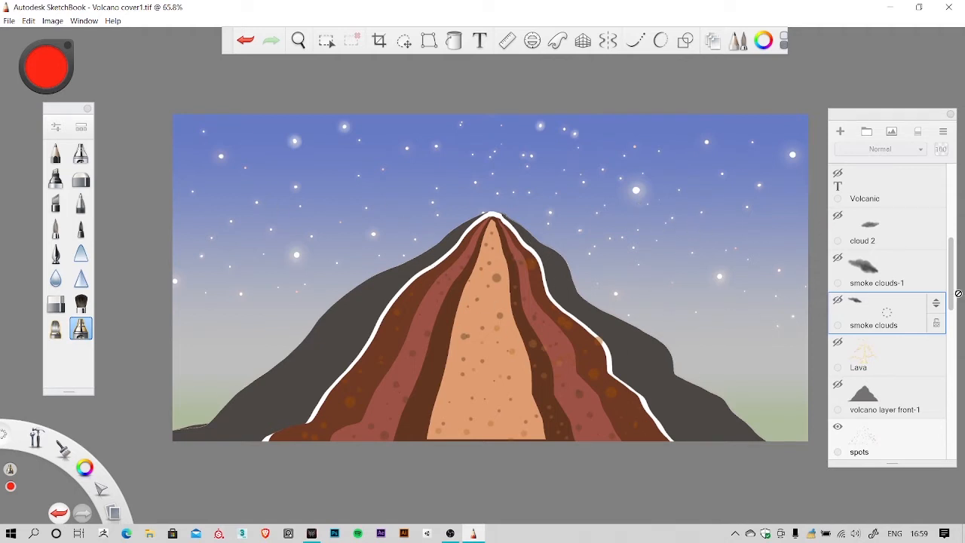
Step: Review the remaining layers from spots down to Sky, switching the Sky layer off and back on
{"action": "left_click_drag", "start_coordinate": [953, 284], "coordinate": [938, 346]}
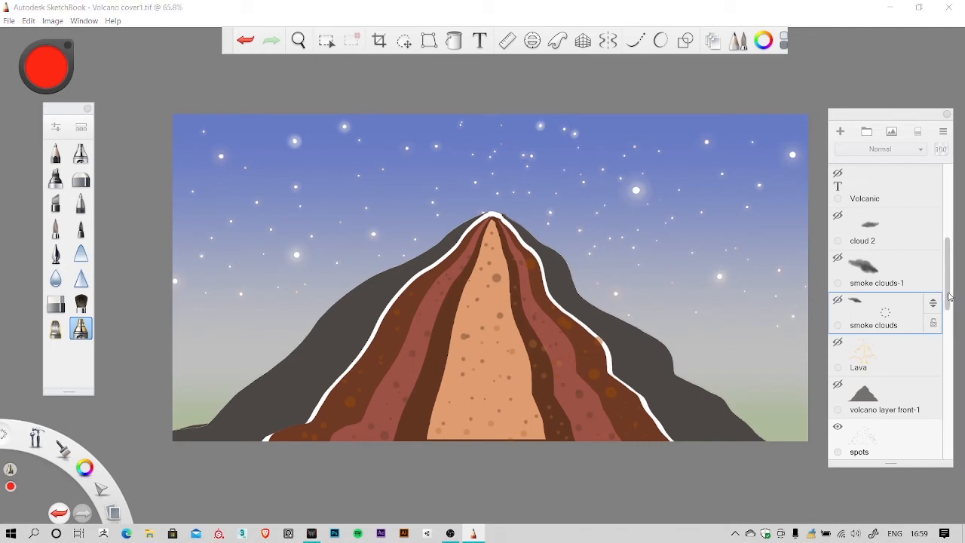
{"action": "scroll", "coordinate": [949, 296], "scroll_direction": "down", "scroll_amount": 3}
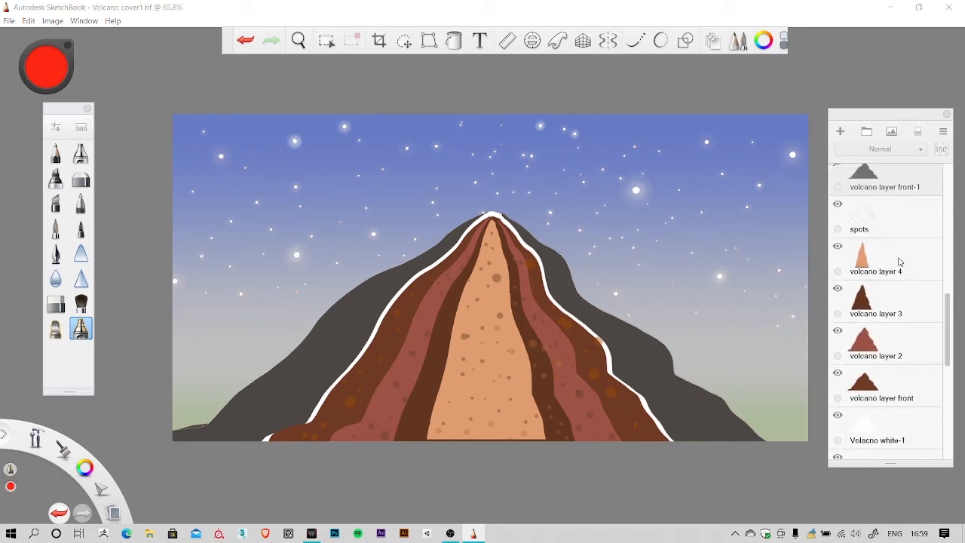
{"action": "left_click", "coordinate": [900, 231]}
{"action": "left_click", "coordinate": [901, 194]}
{"action": "scroll", "coordinate": [926, 390], "scroll_direction": "down", "scroll_amount": 4}
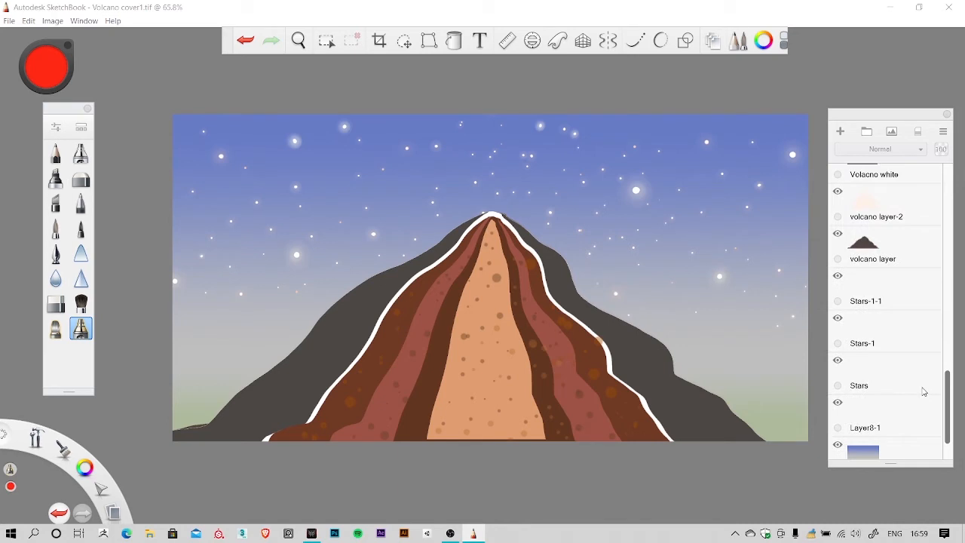
{"action": "scroll", "coordinate": [922, 393], "scroll_direction": "down", "scroll_amount": 1}
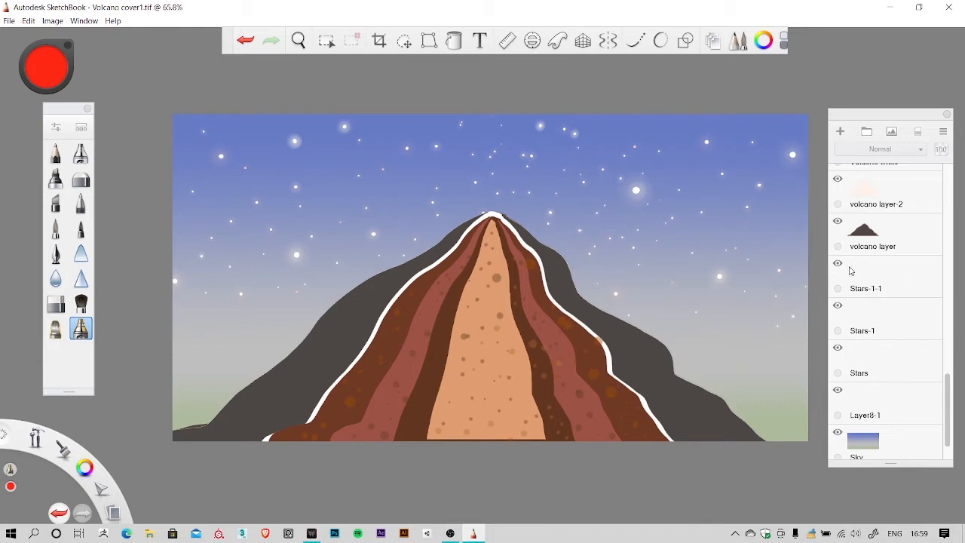
{"action": "left_click", "coordinate": [837, 433]}
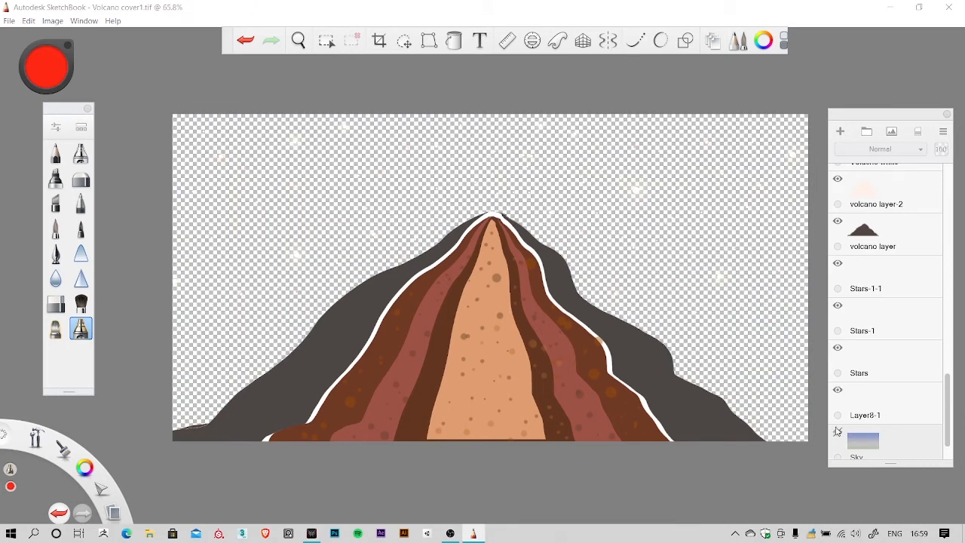
{"action": "left_click", "coordinate": [838, 433]}
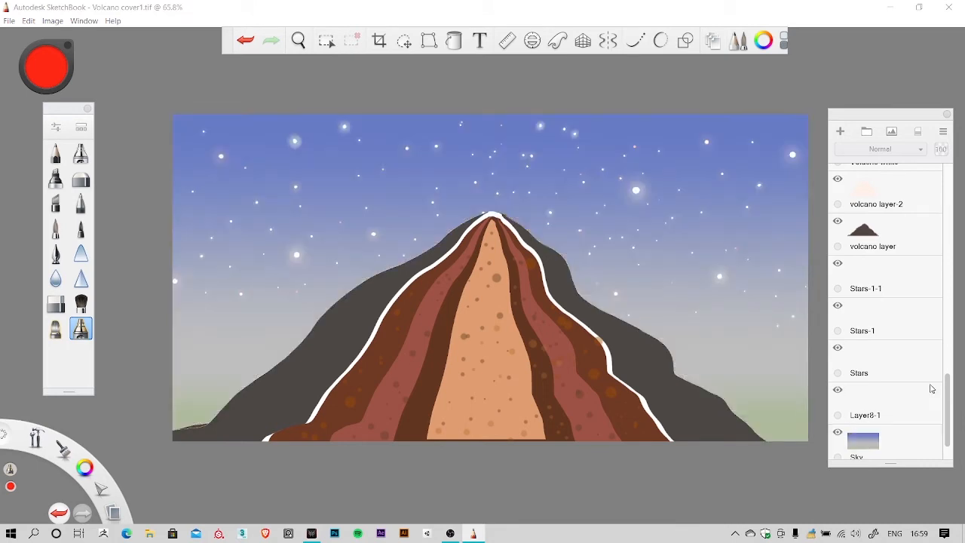
Step: Hide the Layer8-1, Stars, Stars-1, Stars-1-1 and Sky layers so only the volcano layers show
{"action": "left_click", "coordinate": [838, 390]}
{"action": "left_click", "coordinate": [838, 348]}
{"action": "left_click", "coordinate": [838, 305]}
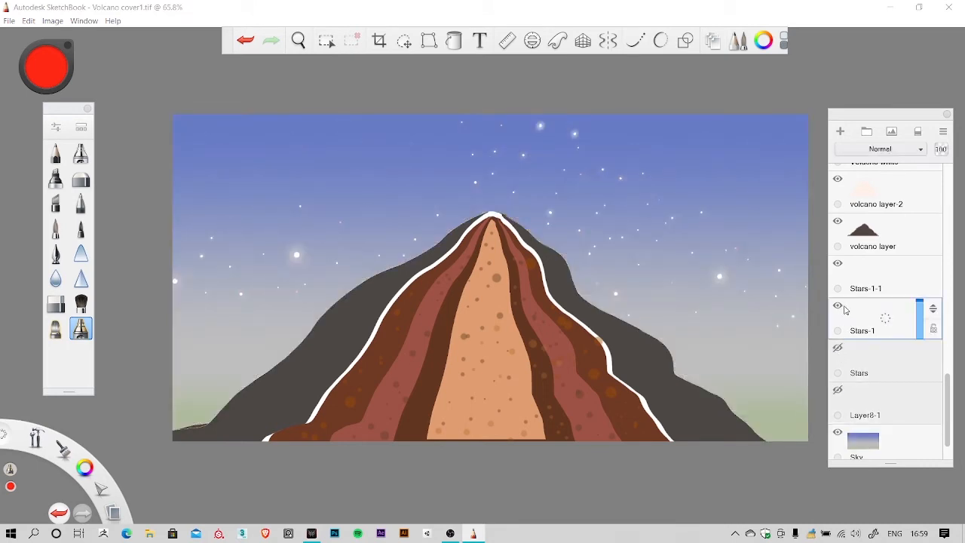
{"action": "left_click", "coordinate": [838, 263]}
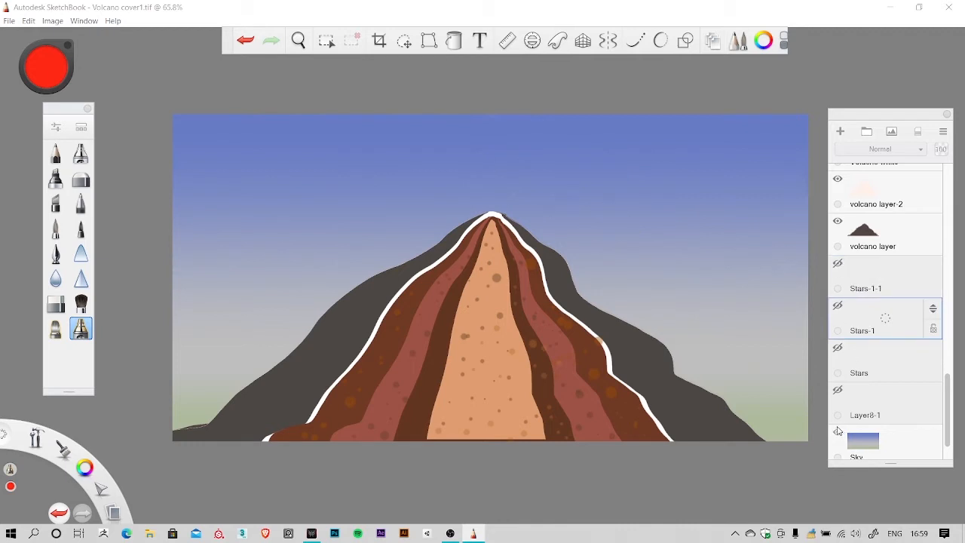
{"action": "left_click", "coordinate": [838, 432]}
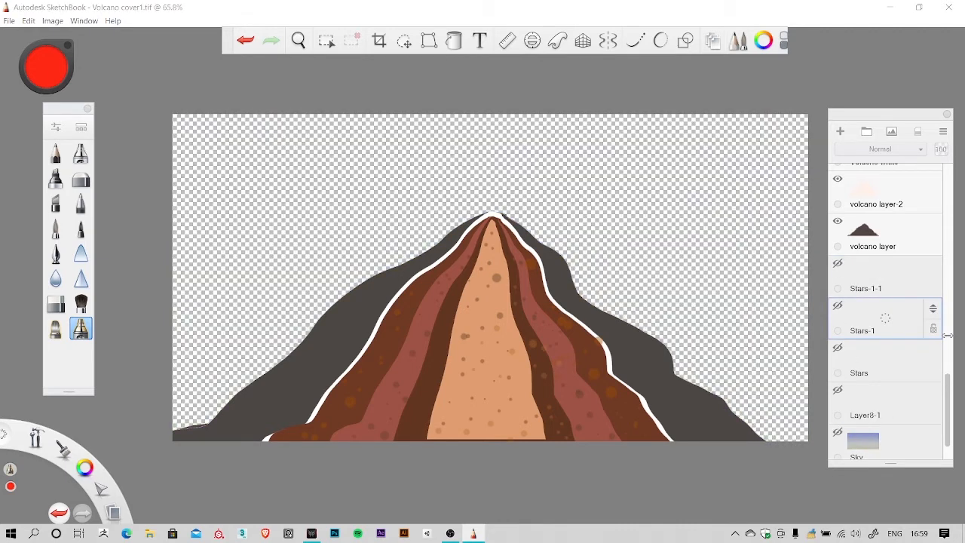
Step: Start saving the image under a new name in the Volcano folder, using the suggested file name Volcano animation.mp4 as the base
{"action": "scroll", "coordinate": [944, 374], "scroll_direction": "up", "scroll_amount": 5}
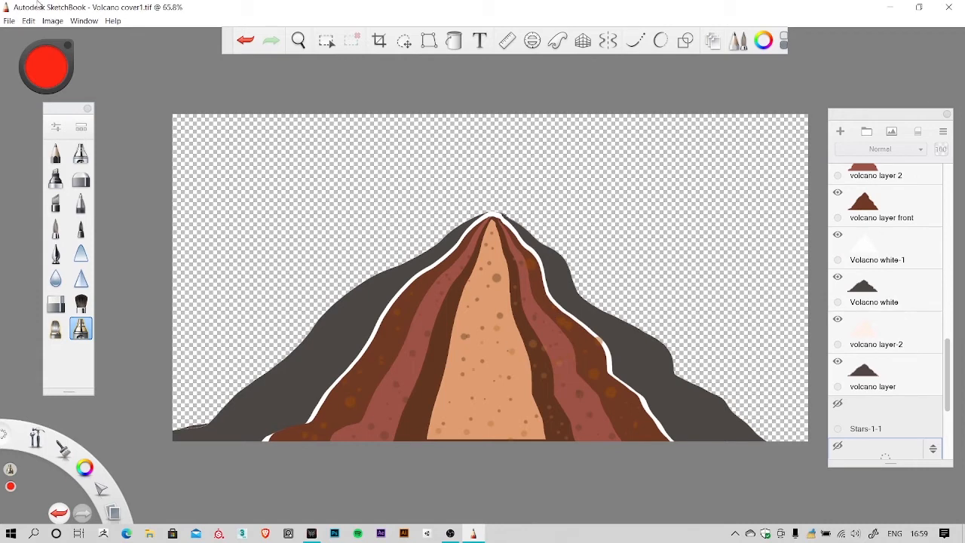
{"action": "left_click", "coordinate": [10, 20]}
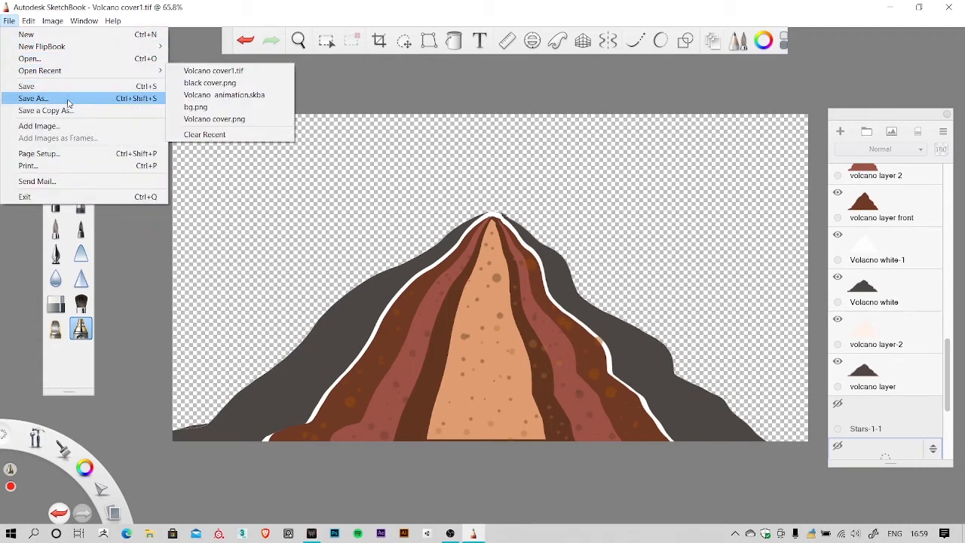
{"action": "left_click", "coordinate": [34, 98]}
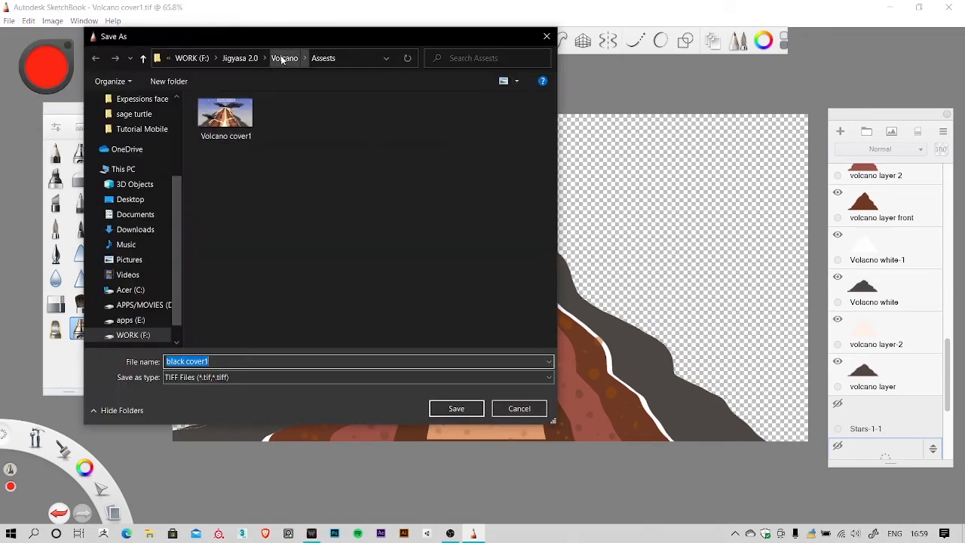
{"action": "left_click", "coordinate": [286, 60]}
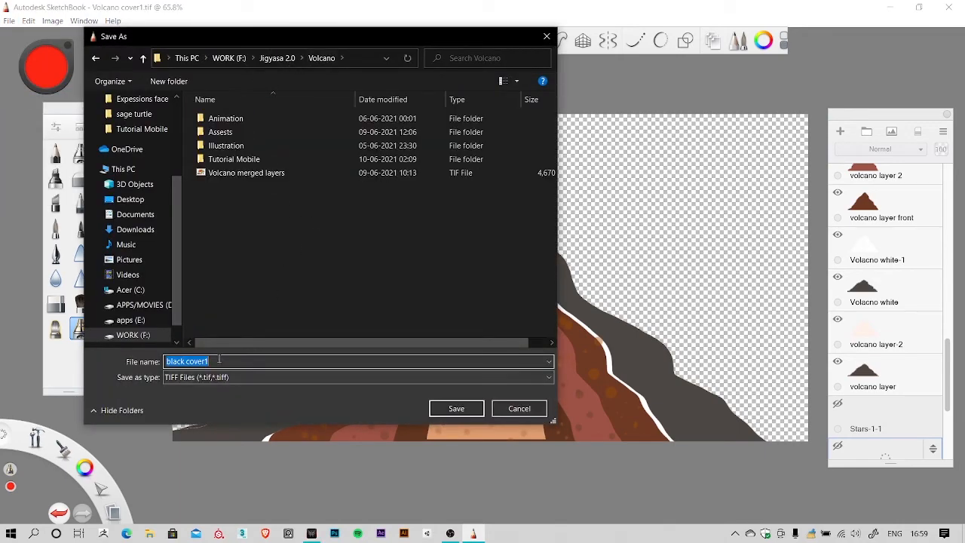
{"action": "left_click_drag", "start_coordinate": [220, 359], "coordinate": [114, 376]}
{"action": "type", "text": "Vo"}
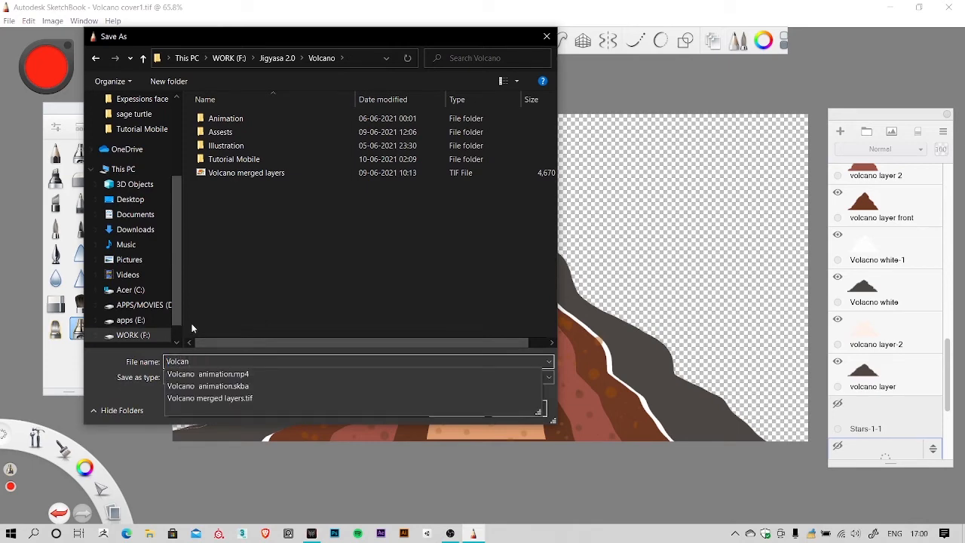
{"action": "type", "text": "lcan"}
{"action": "left_click", "coordinate": [209, 374]}
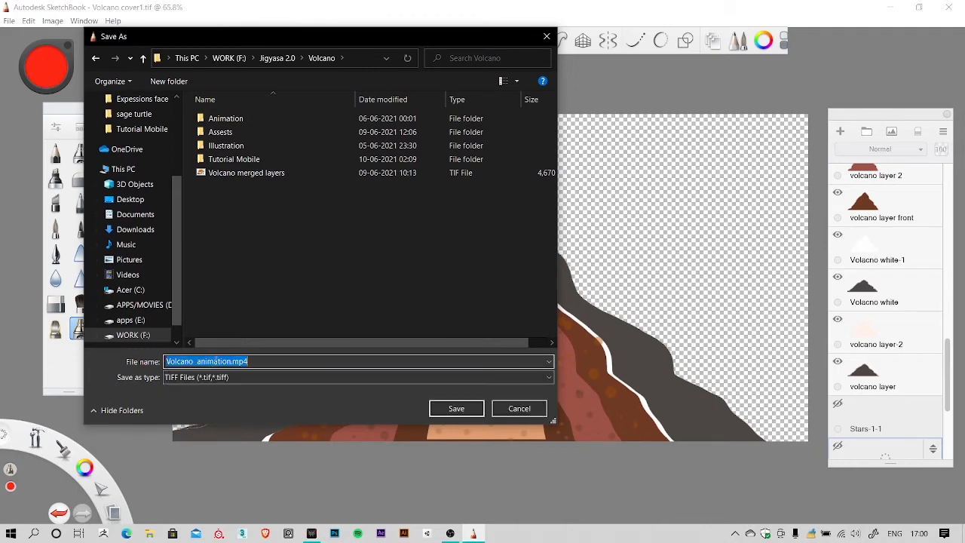
Step: Change the file name to "Volcano assests" and save the image as a TIFF file
{"action": "left_click", "coordinate": [213, 362]}
{"action": "left_click", "coordinate": [212, 360]}
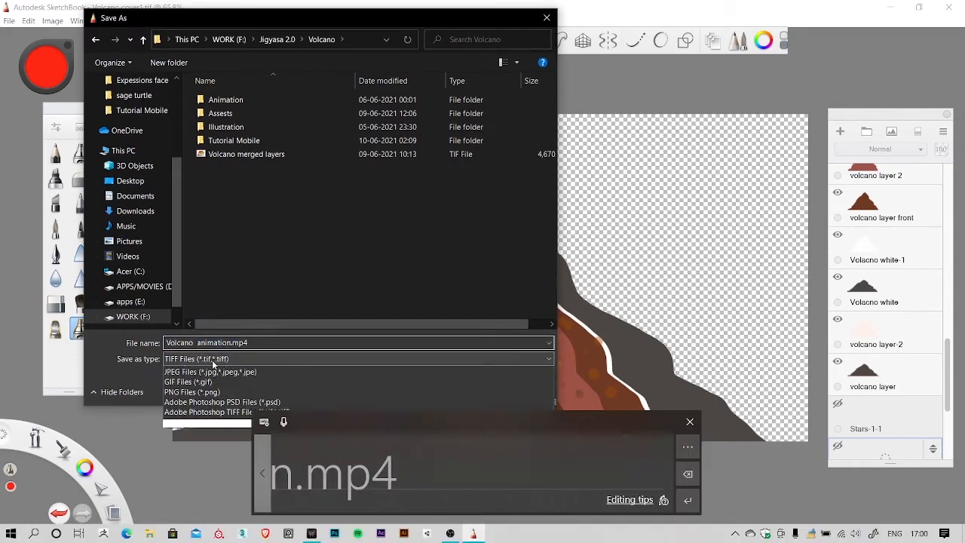
{"action": "left_click", "coordinate": [223, 359]}
{"action": "double_click", "coordinate": [228, 342]}
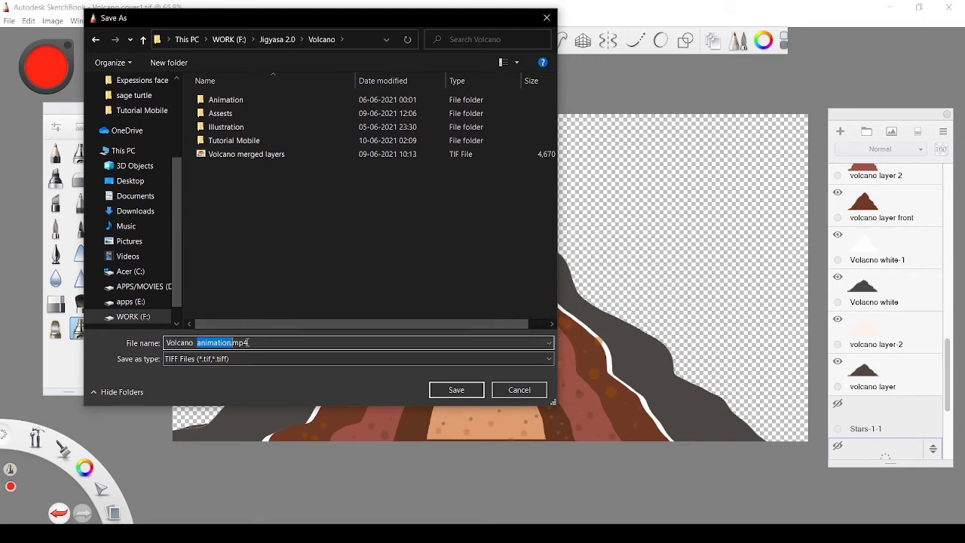
{"action": "left_click", "coordinate": [251, 340]}
{"action": "left_click", "coordinate": [253, 326]}
{"action": "left_click", "coordinate": [257, 323]}
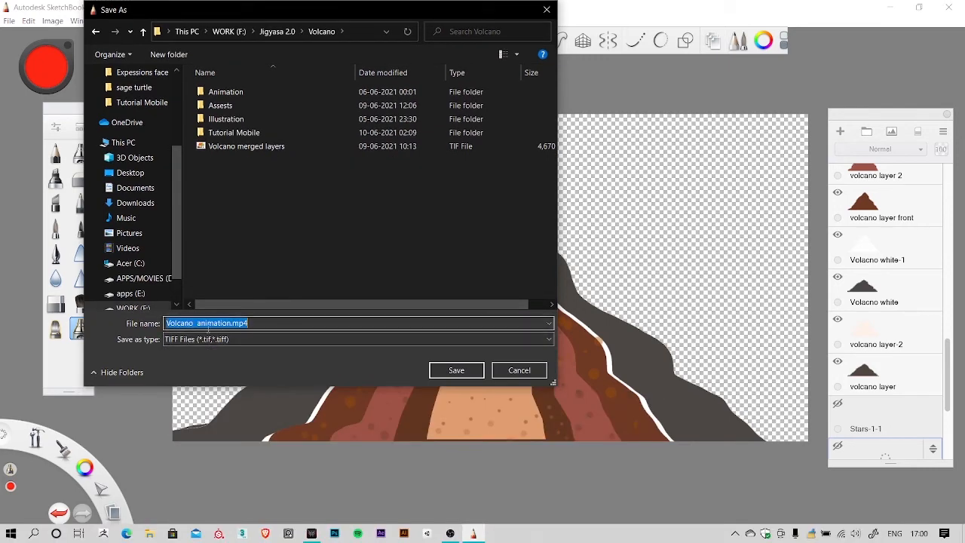
{"action": "left_click", "coordinate": [202, 325]}
{"action": "left_click", "coordinate": [252, 322]}
{"action": "left_click", "coordinate": [256, 321]}
{"action": "key", "text": "BackSpace"}
{"action": "key", "text": "BackSpace"}
{"action": "key", "text": "BackSpace"}
{"action": "key", "text": "BackSpace"}
{"action": "key", "text": "BackSpace"}
{"action": "key", "text": "BackSpace"}
{"action": "key", "text": "BackSpace"}
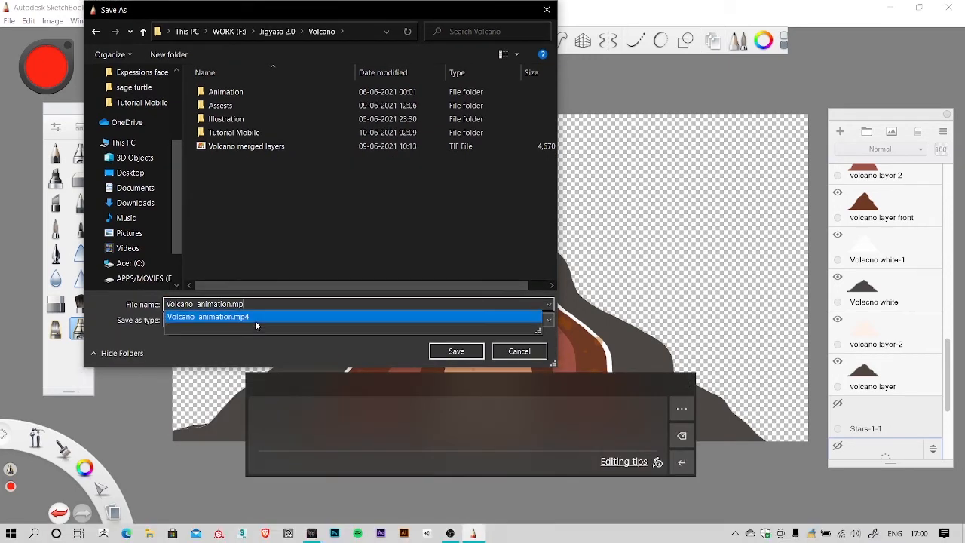
{"action": "key", "text": "BackSpace"}
{"action": "key", "text": "BackSpace"}
{"action": "key", "text": "BackSpace"}
{"action": "key", "text": "BackSpace"}
{"action": "key", "text": "BackSpace"}
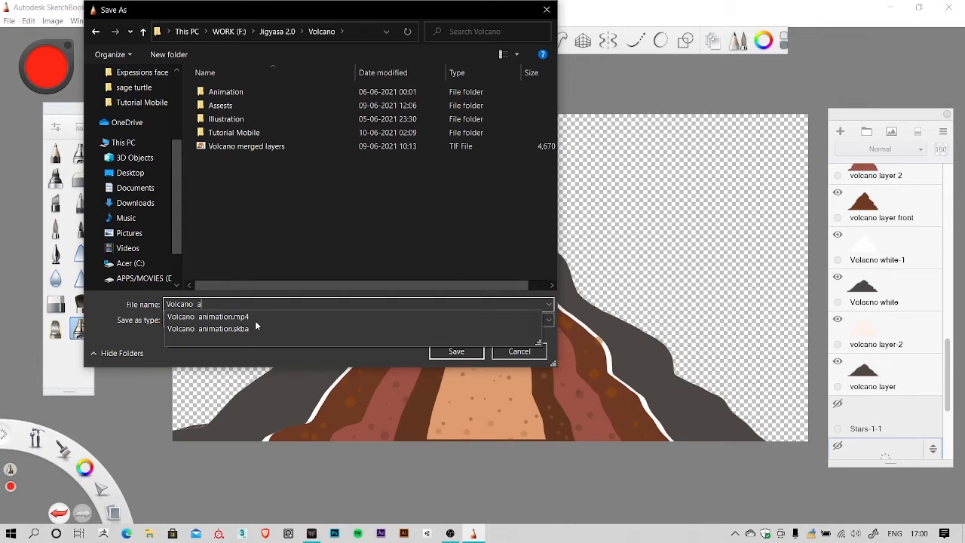
{"action": "type", "text": "ssests"}
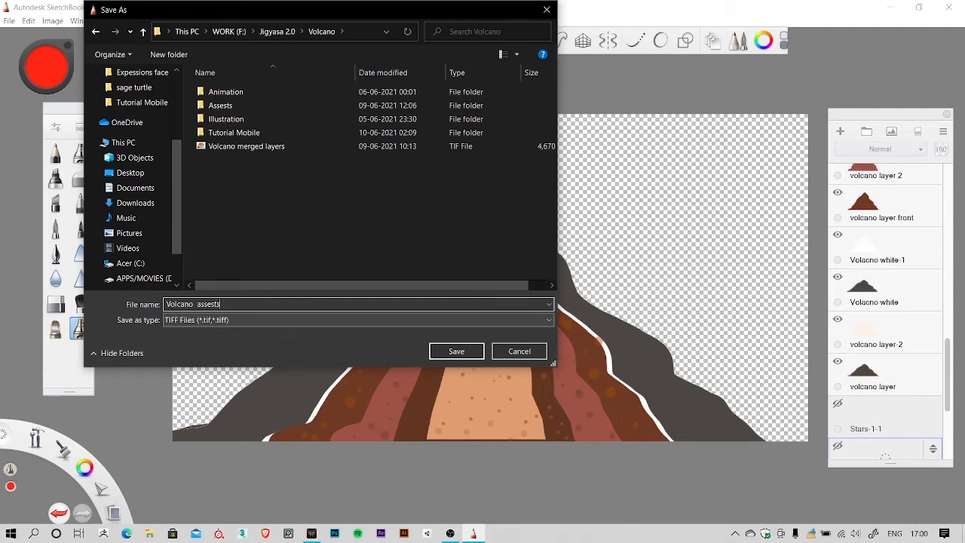
{"action": "left_click", "coordinate": [461, 350]}
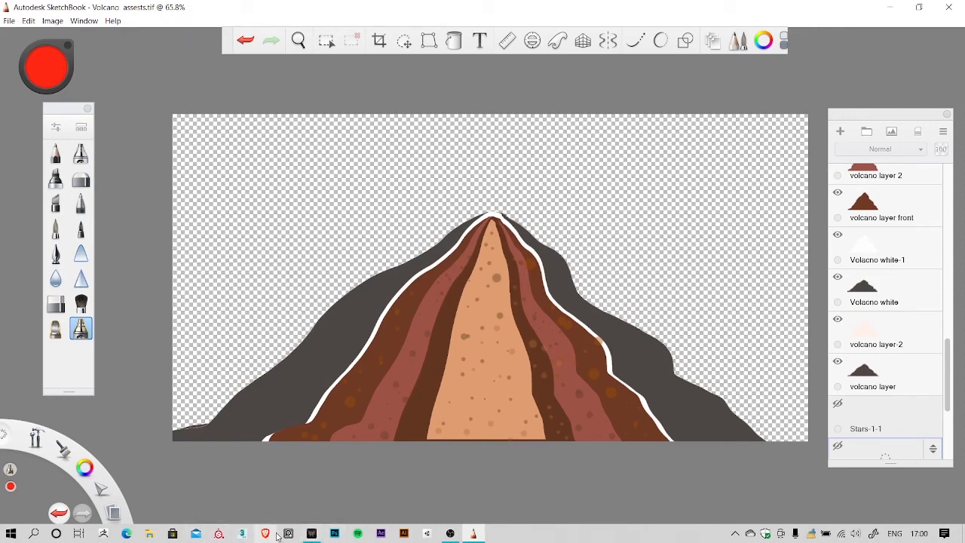
Step: Switch to File Explorer, maximize it and open the folder location of the recent Volcano assests file
{"action": "left_click", "coordinate": [151, 535]}
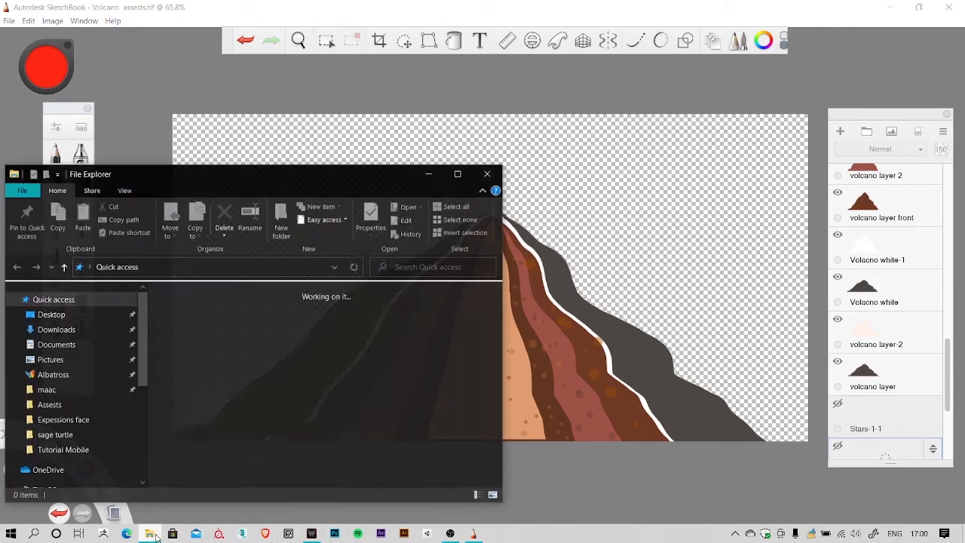
{"action": "left_click", "coordinate": [455, 175]}
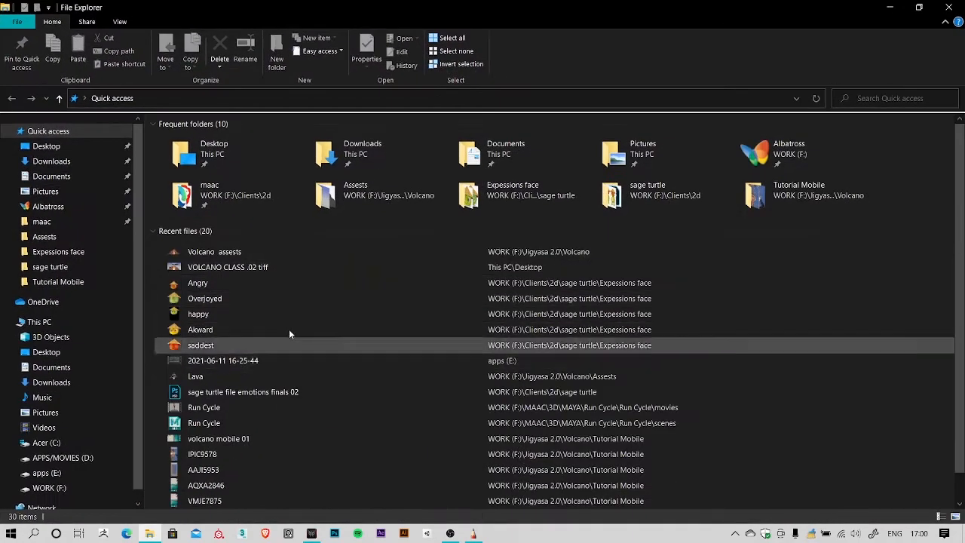
{"action": "left_click", "coordinate": [290, 251]}
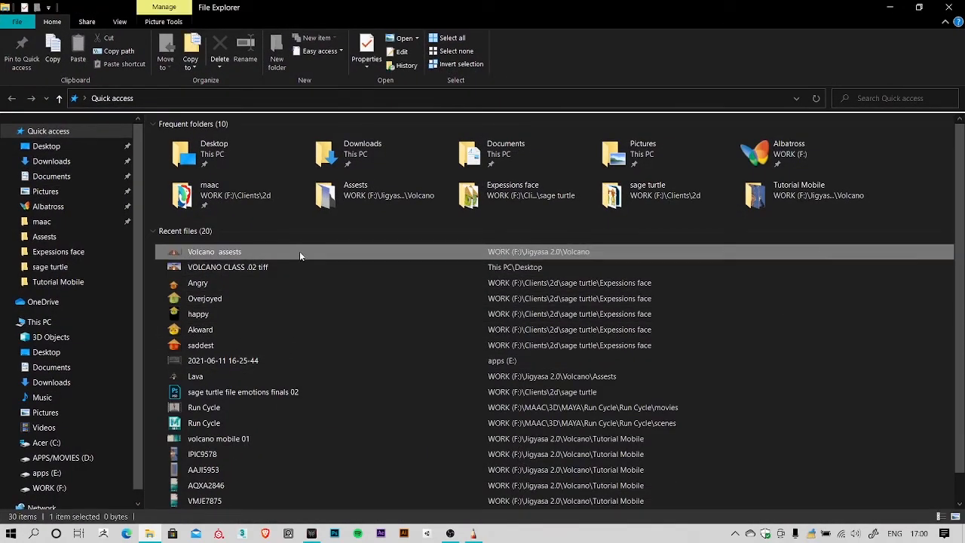
{"action": "right_click", "coordinate": [300, 251]}
{"action": "left_click", "coordinate": [380, 496]}
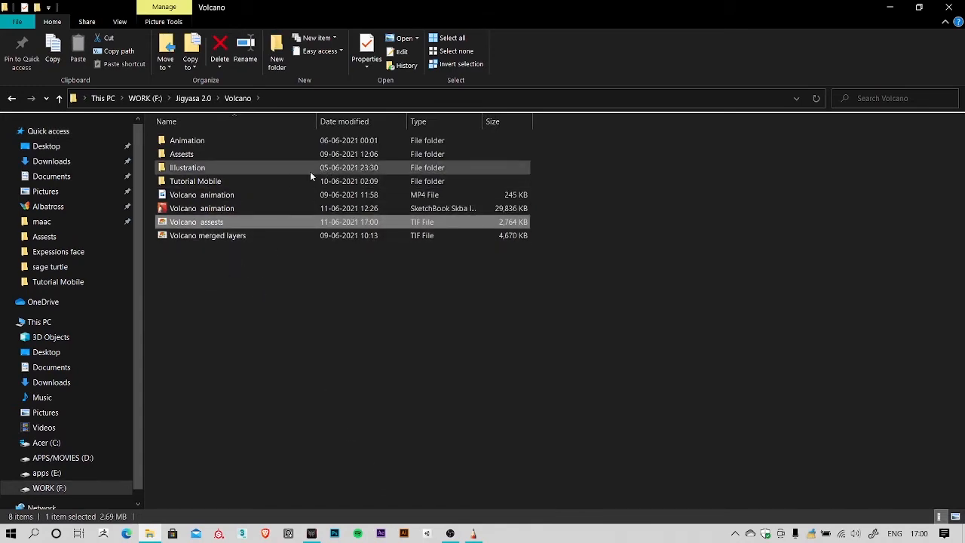
Step: View the saved Volcano assests image, and close both the photo viewer and File Explorer
{"action": "double_click", "coordinate": [289, 222]}
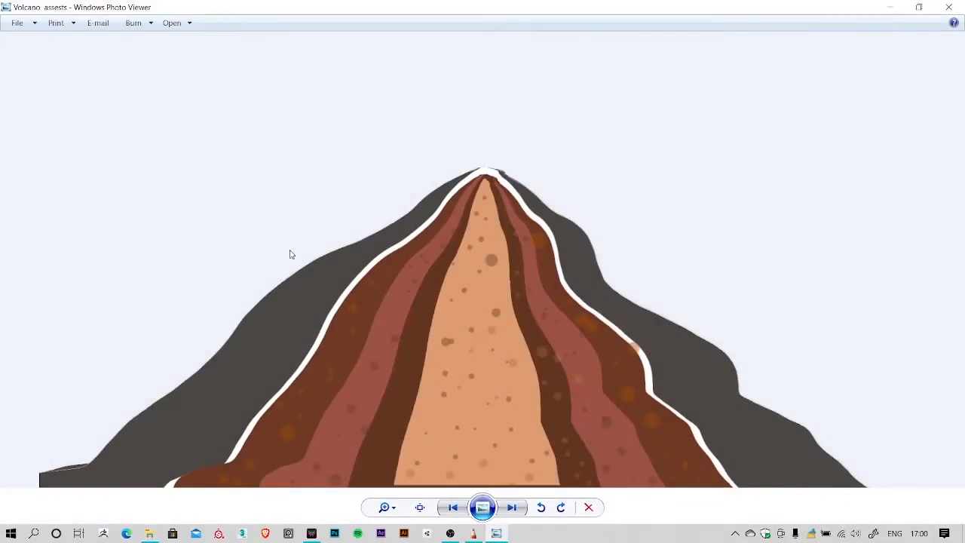
{"action": "left_click", "coordinate": [947, 7]}
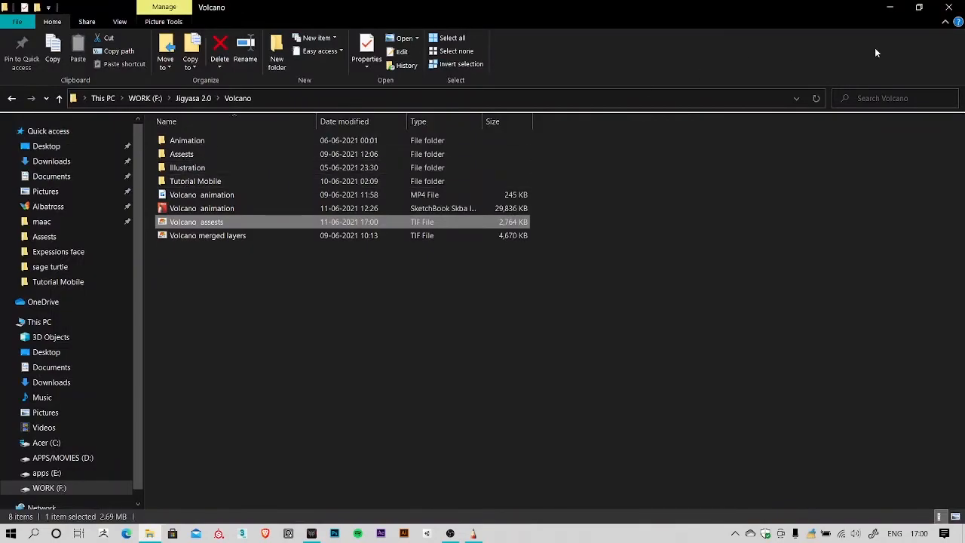
{"action": "left_click", "coordinate": [950, 9]}
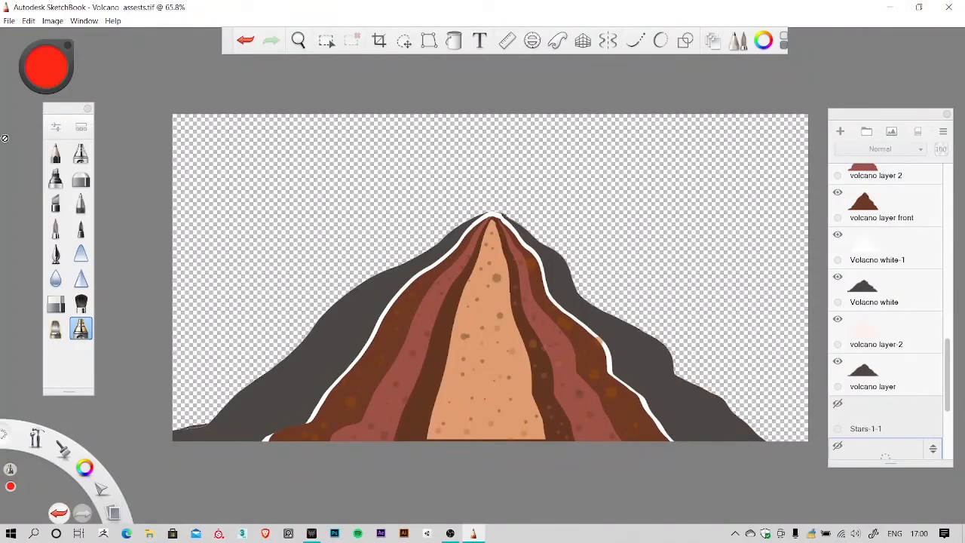
Step: Start another save under a new name and create a new folder inside the Volcano folder
{"action": "left_click", "coordinate": [9, 21]}
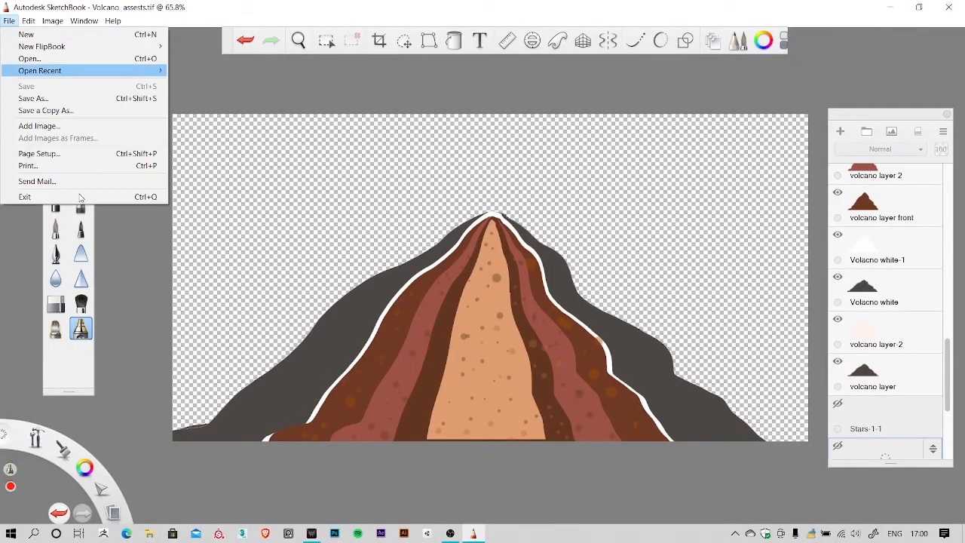
{"action": "left_click", "coordinate": [66, 105]}
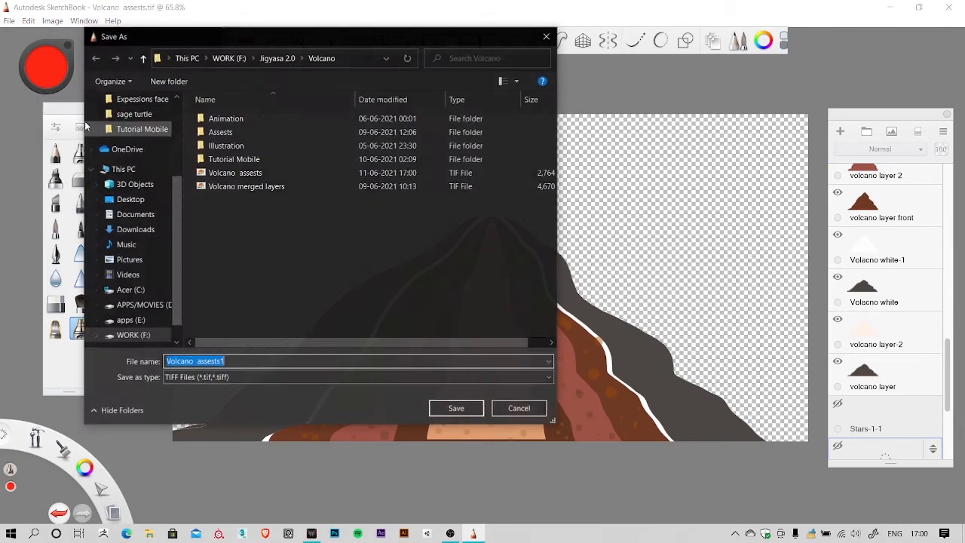
{"action": "right_click", "coordinate": [270, 248]}
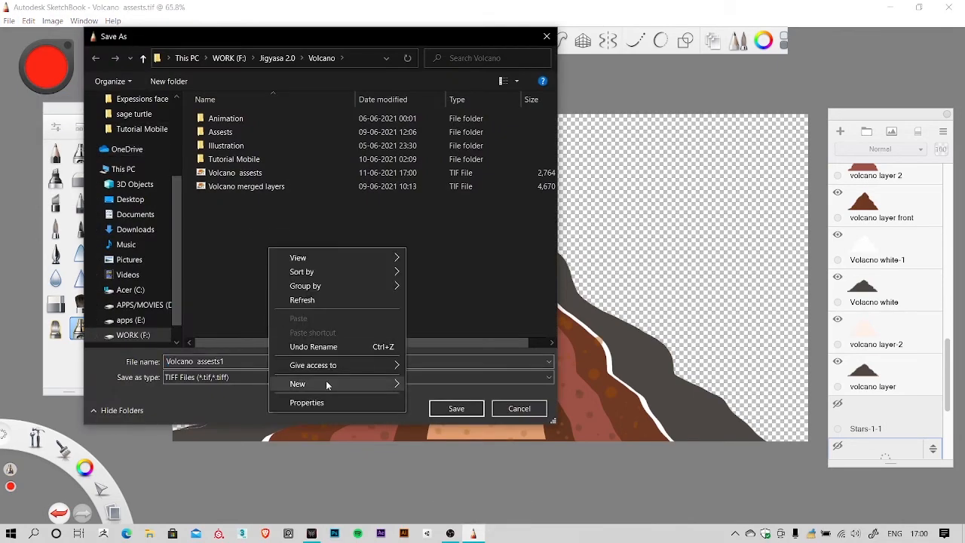
{"action": "mouse_move", "coordinate": [326, 382]}
{"action": "left_click", "coordinate": [467, 385]}
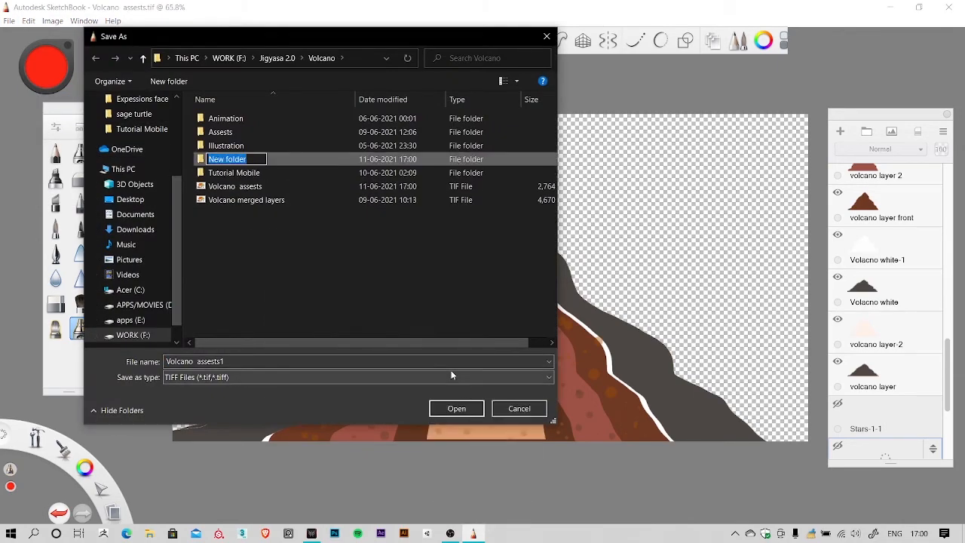
{"action": "type", "text": "A"}
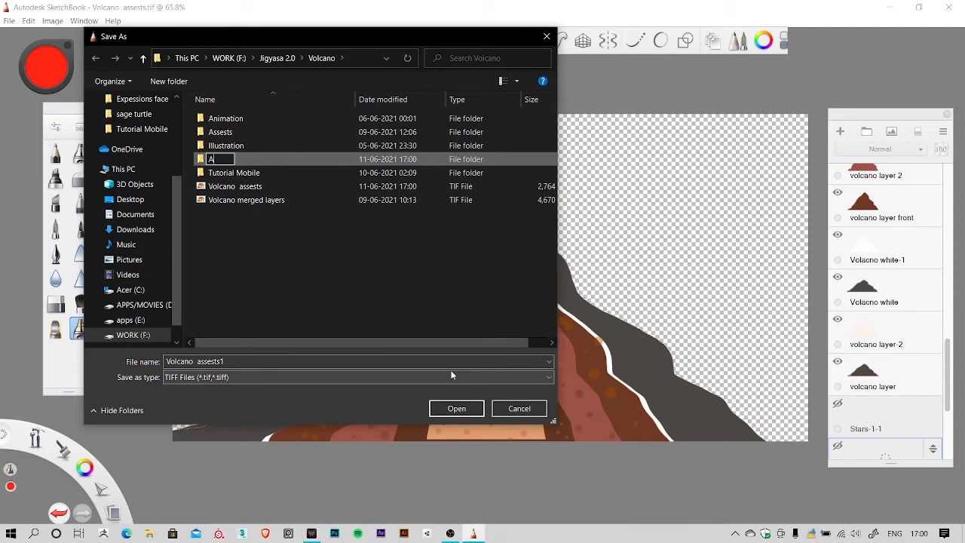
{"action": "type", "text": "sse"}
{"action": "type", "text": "ts"}
{"action": "key", "text": "BackSpace"}
{"action": "key", "text": "BackSpace"}
{"action": "key", "text": "BackSpace"}
{"action": "key", "text": "BackSpace"}
{"action": "key", "text": "BackSpace"}
{"action": "key", "text": "BackSpace"}
Step: Name the new folder "parts of volcano" and open it as the save location
{"action": "type", "text": "parts of vo"}
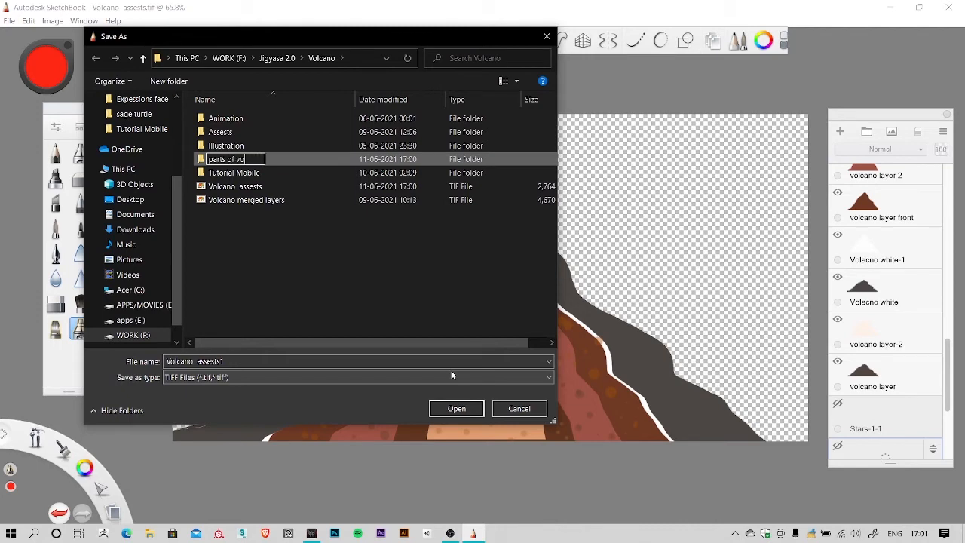
{"action": "type", "text": "lcano"}
{"action": "key", "text": "Return"}
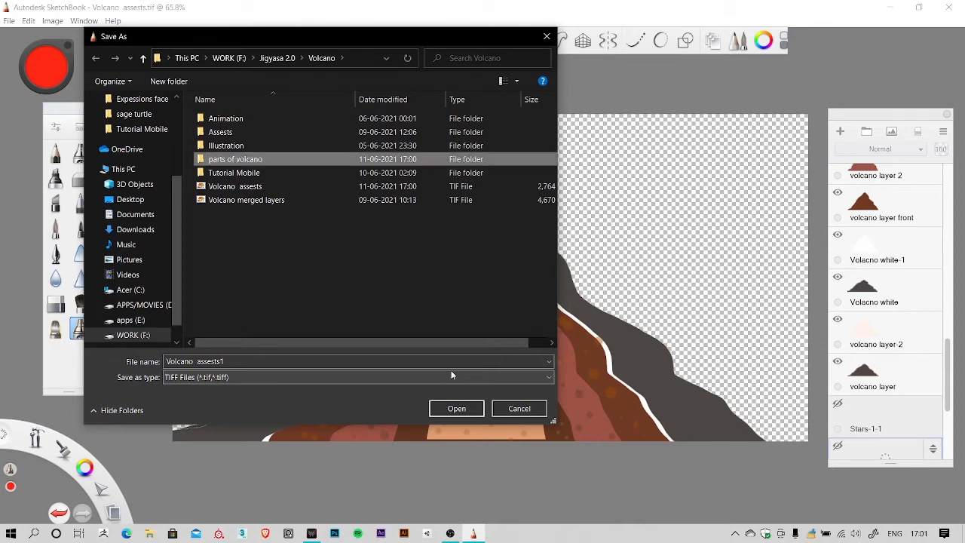
{"action": "double_click", "coordinate": [266, 160]}
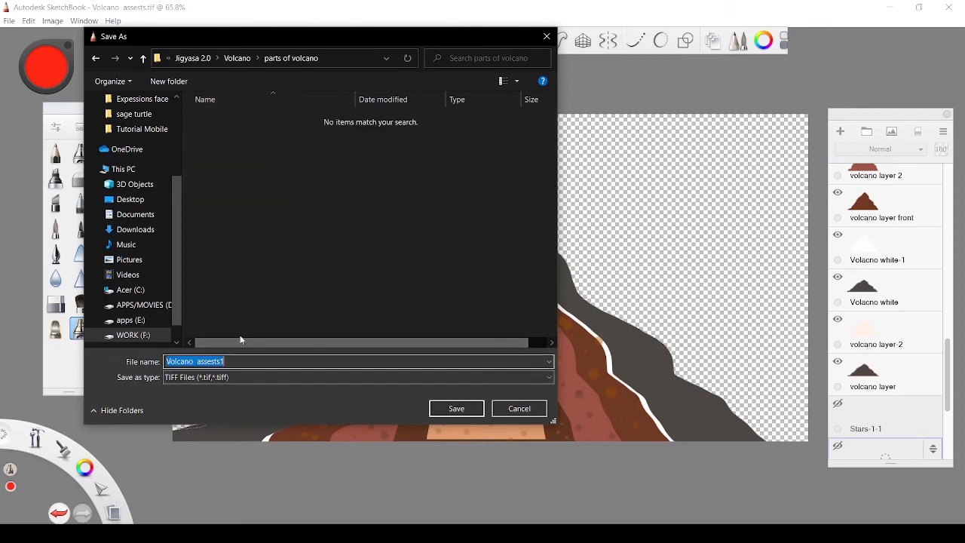
Step: Save the image as "volcano main" in PNG format, accepting that all layers get merged
{"action": "left_click_drag", "start_coordinate": [239, 344], "coordinate": [108, 370]}
{"action": "key", "text": "BackSpace"}
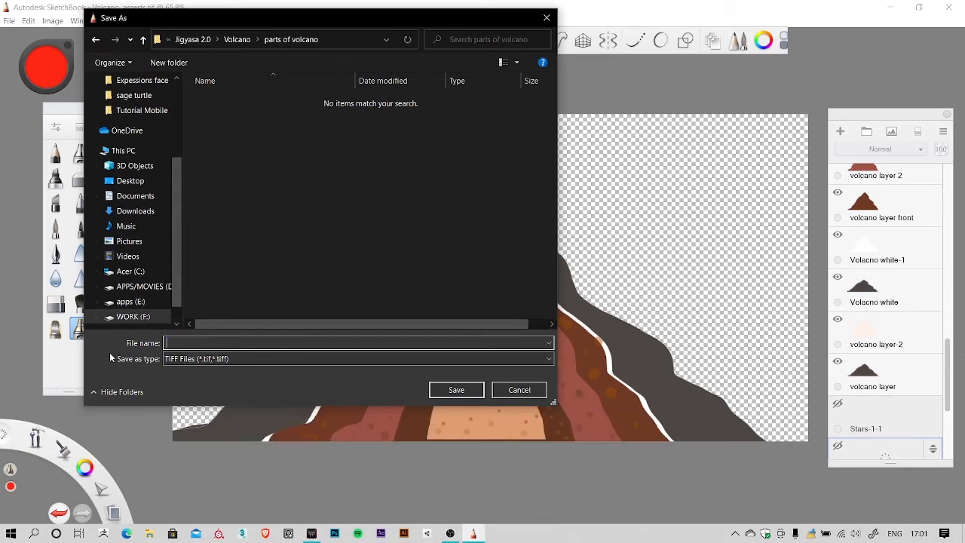
{"action": "type", "text": "volcano main"}
{"action": "left_click", "coordinate": [276, 358]}
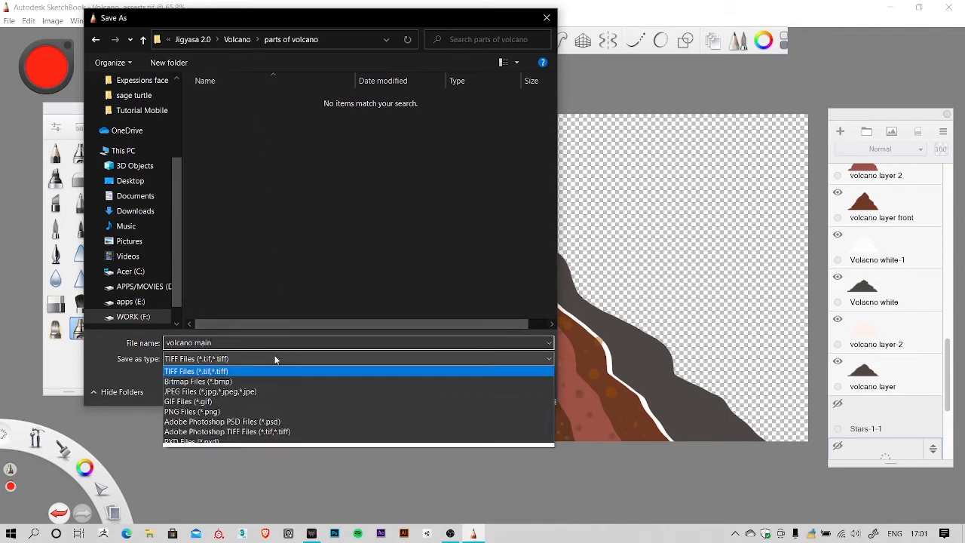
{"action": "left_click", "coordinate": [229, 364]}
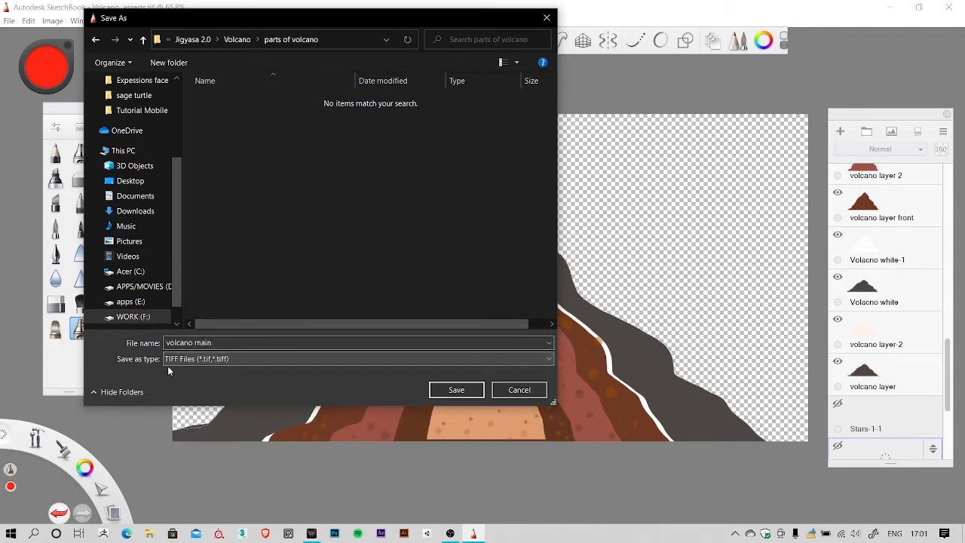
{"action": "left_click", "coordinate": [219, 361]}
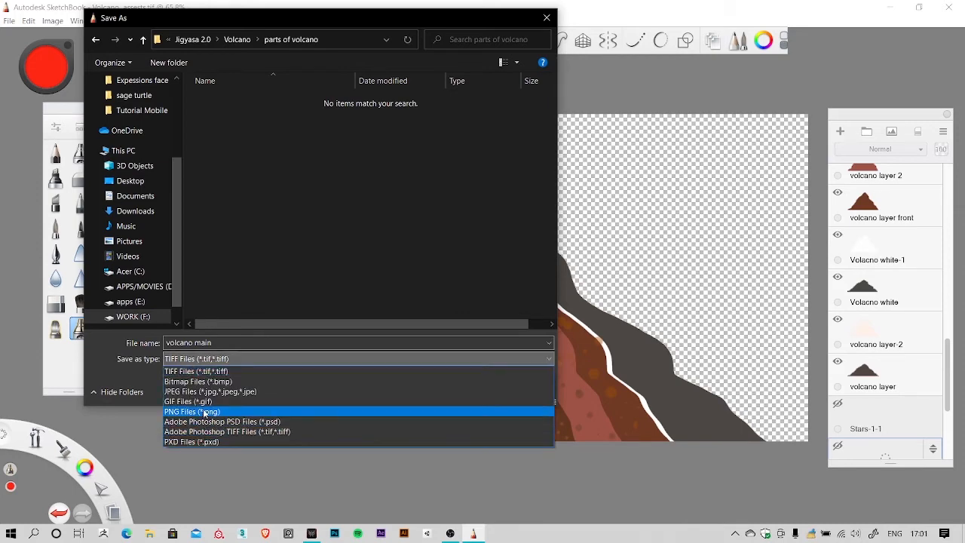
{"action": "left_click", "coordinate": [203, 412]}
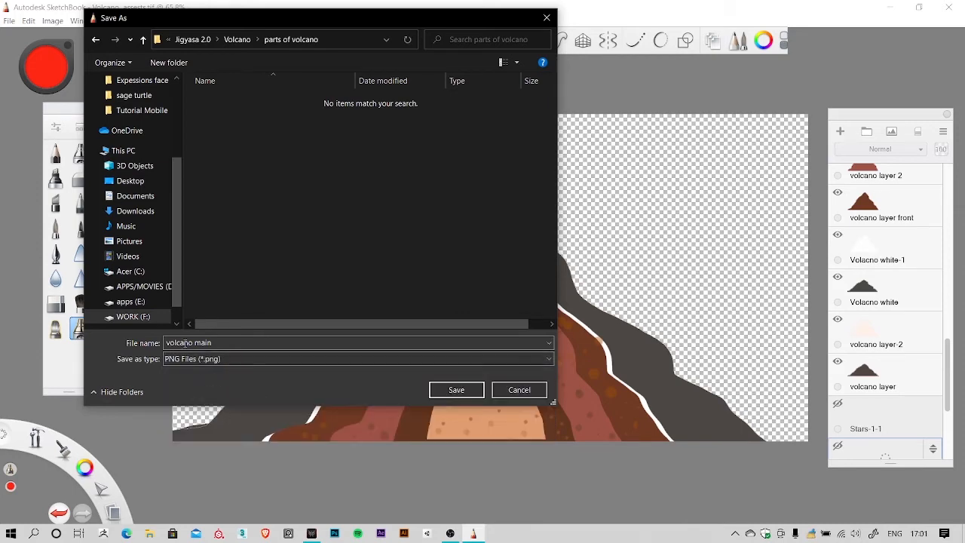
{"action": "left_click", "coordinate": [457, 390]}
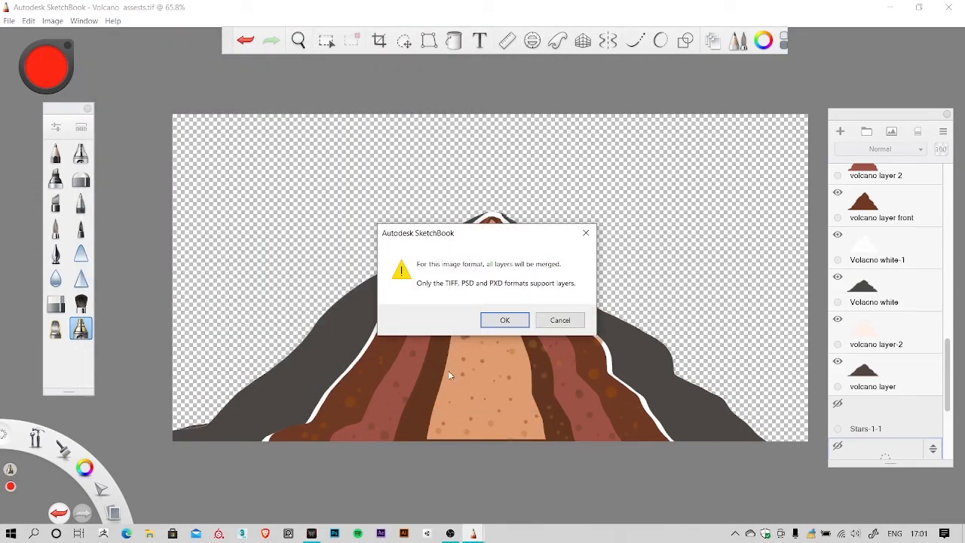
{"action": "left_click", "coordinate": [509, 323]}
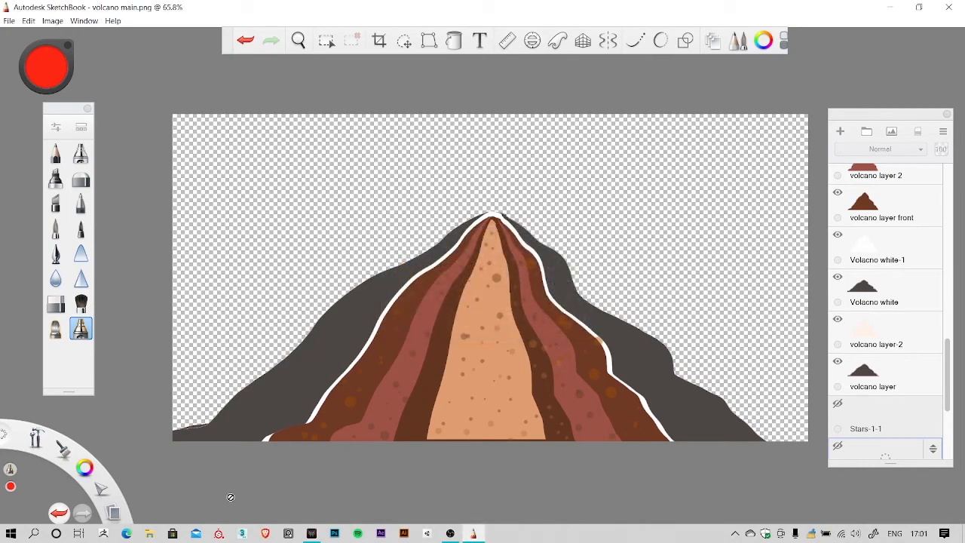
Step: Open the saved volcano main image from the recent files to check it, and close the viewer and minimise File Explorer
{"action": "left_click", "coordinate": [149, 533]}
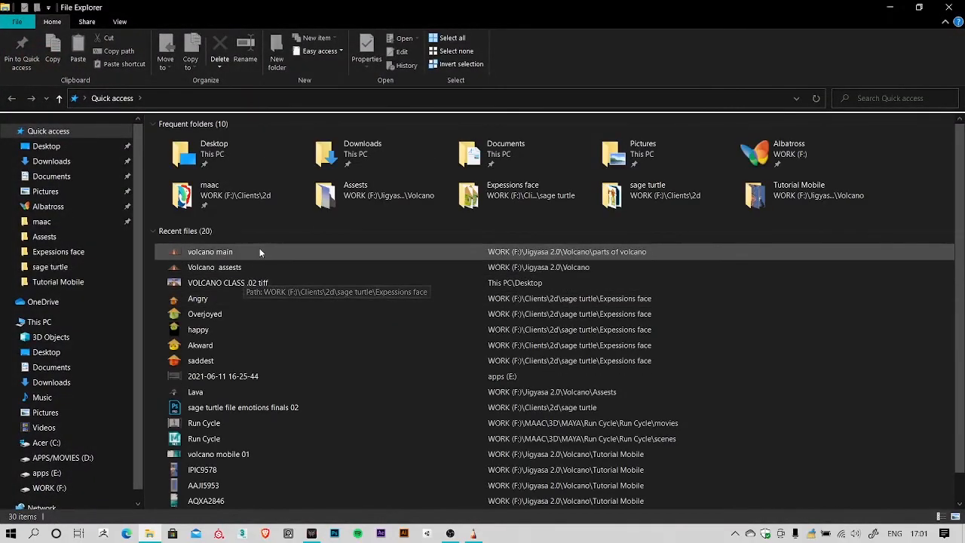
{"action": "double_click", "coordinate": [261, 250]}
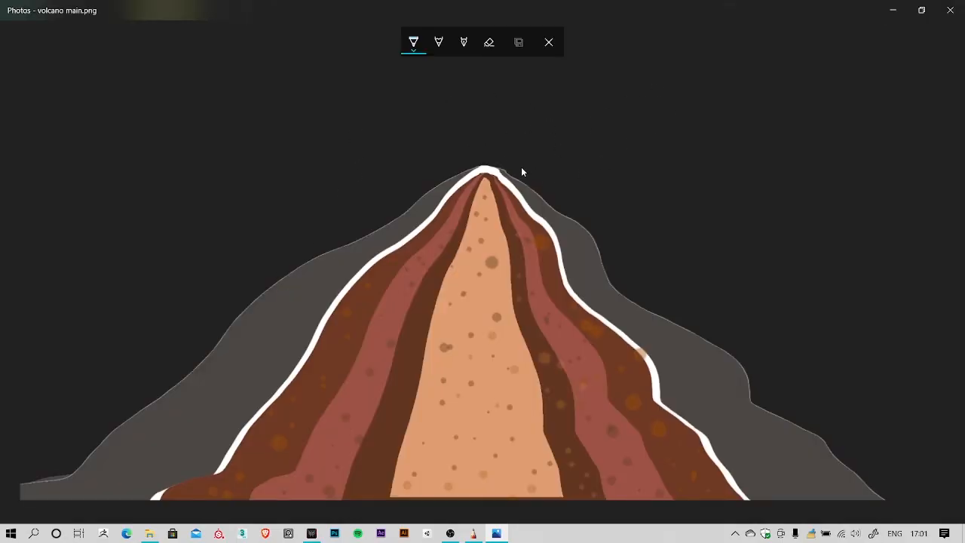
{"action": "left_click", "coordinate": [954, 10]}
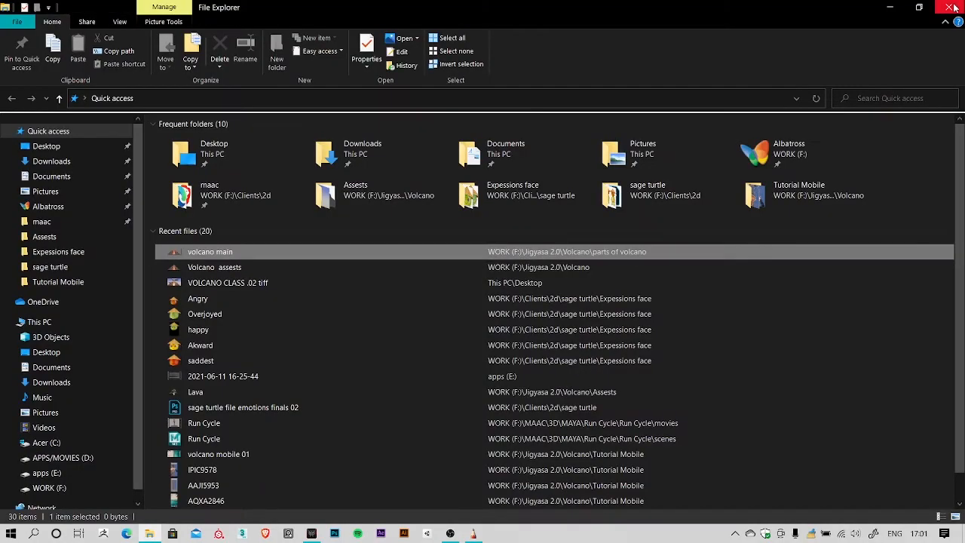
{"action": "left_click", "coordinate": [894, 8]}
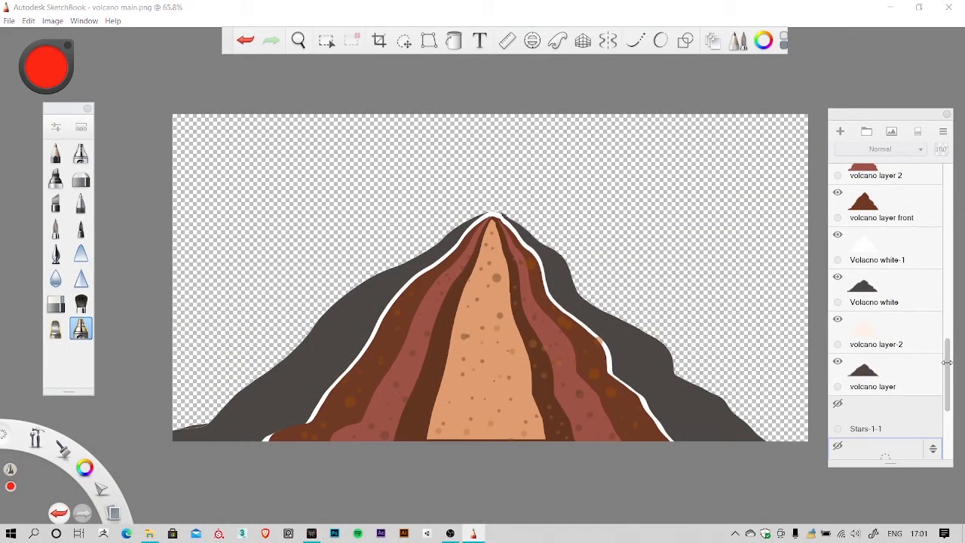
{"action": "left_click_drag", "start_coordinate": [946, 358], "coordinate": [948, 295]}
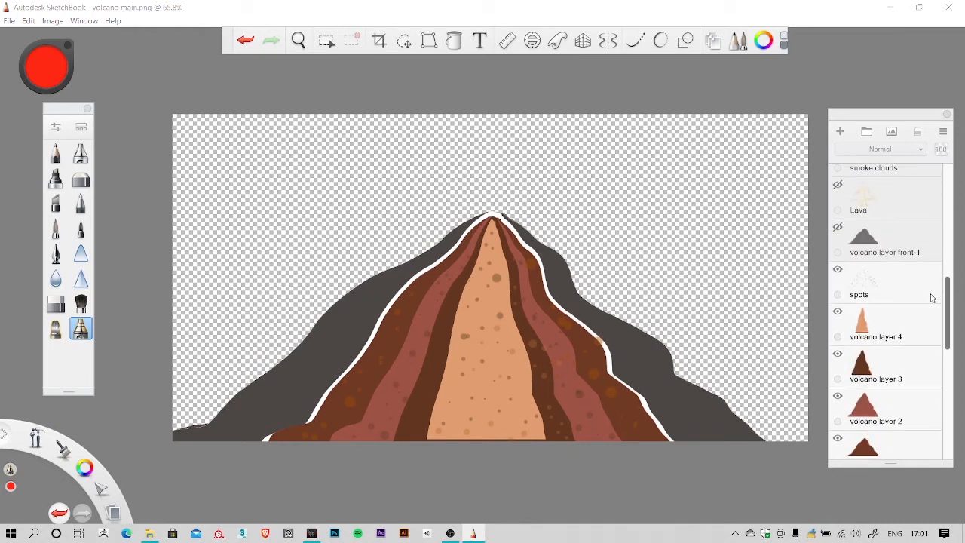
{"action": "left_click", "coordinate": [885, 282]}
{"action": "mouse_move", "coordinate": [485, 225]}
{"action": "left_mouse_down"}
{"action": "mouse_move", "coordinate": [424, 260]}
{"action": "mouse_move", "coordinate": [573, 274]}
{"action": "mouse_move", "coordinate": [397, 351]}
{"action": "mouse_move", "coordinate": [494, 363]}
{"action": "mouse_move", "coordinate": [437, 392]}
{"action": "mouse_move", "coordinate": [649, 411]}
{"action": "left_mouse_up"}
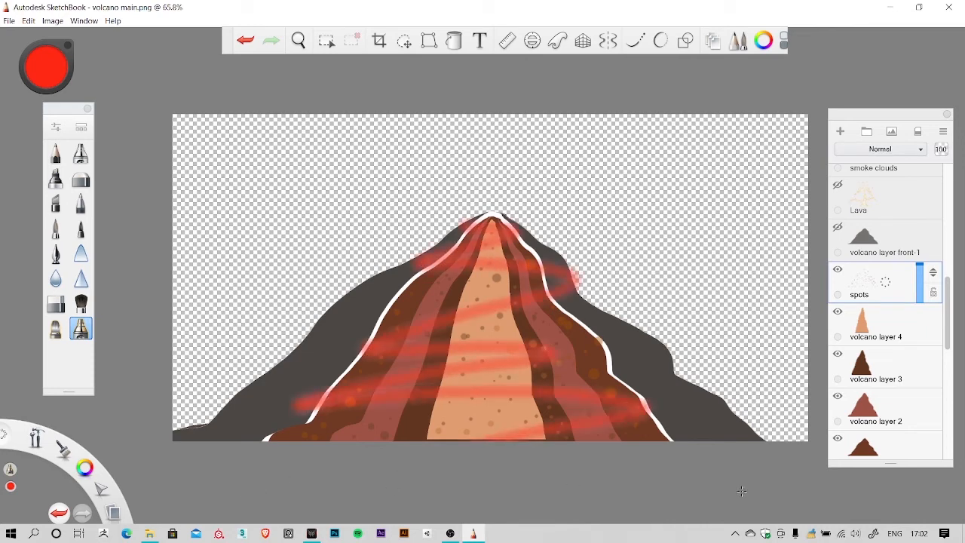
{"action": "key", "text": "ctrl+z"}
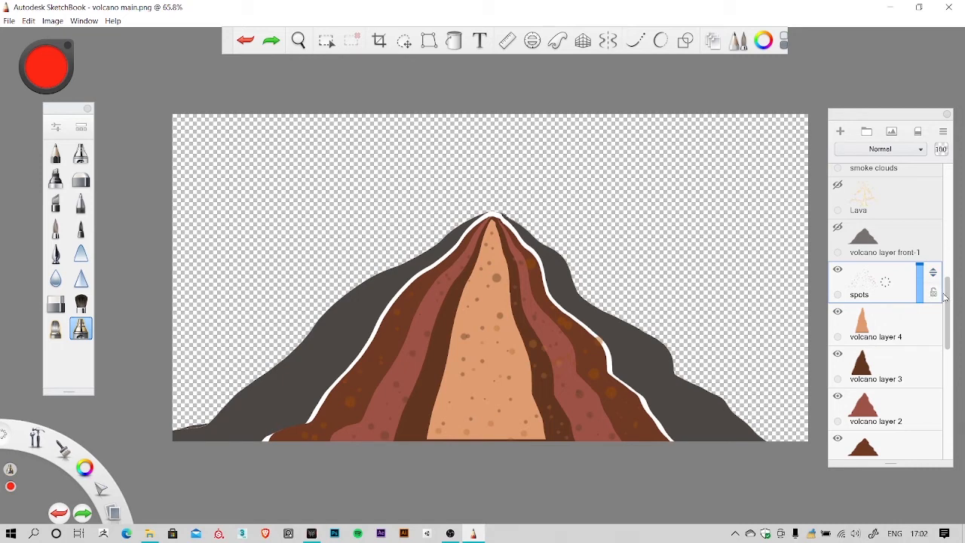
Step: Select the Volacno white-1 layer and toggle its visibility to examine which part of the volcano it forms
{"action": "scroll", "coordinate": [944, 296], "scroll_direction": "down", "scroll_amount": 5}
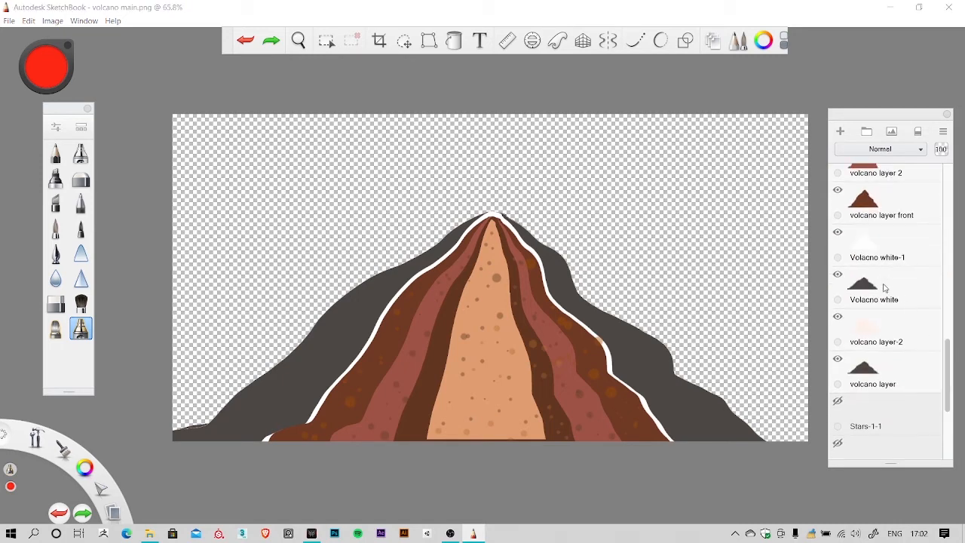
{"action": "left_click", "coordinate": [888, 249]}
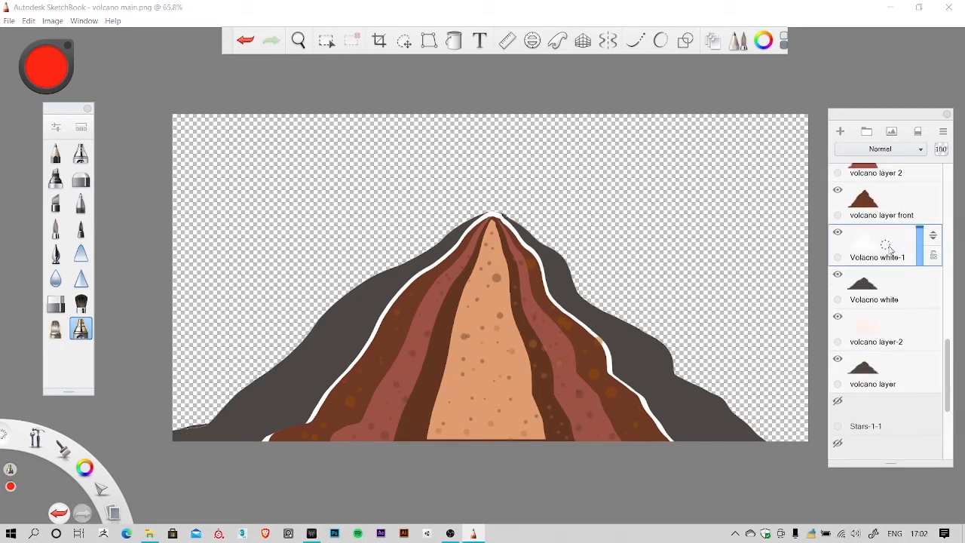
{"action": "left_click", "coordinate": [838, 234]}
{"action": "left_click", "coordinate": [838, 235]}
{"action": "left_click", "coordinate": [943, 131]}
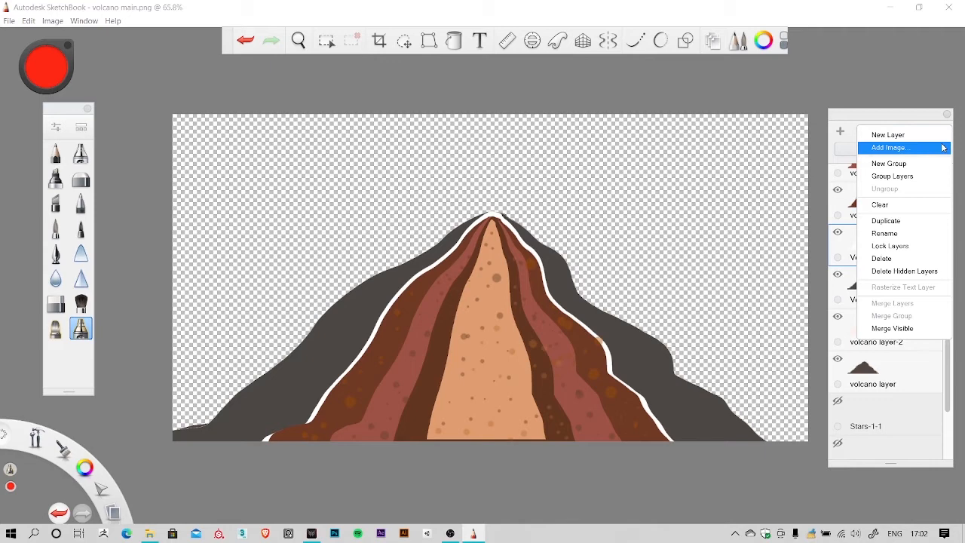
{"action": "left_click", "coordinate": [915, 226]}
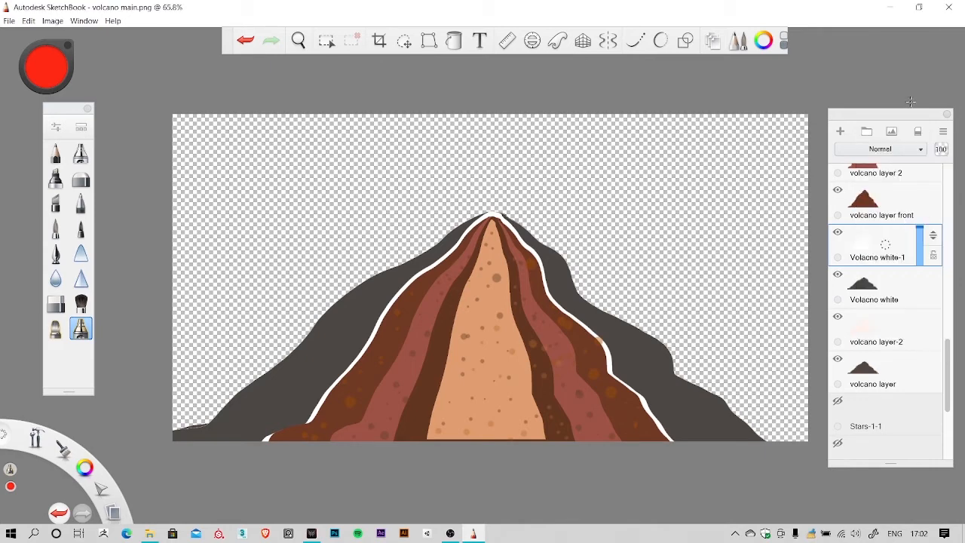
{"action": "left_click_drag", "start_coordinate": [881, 120], "coordinate": [884, 90]}
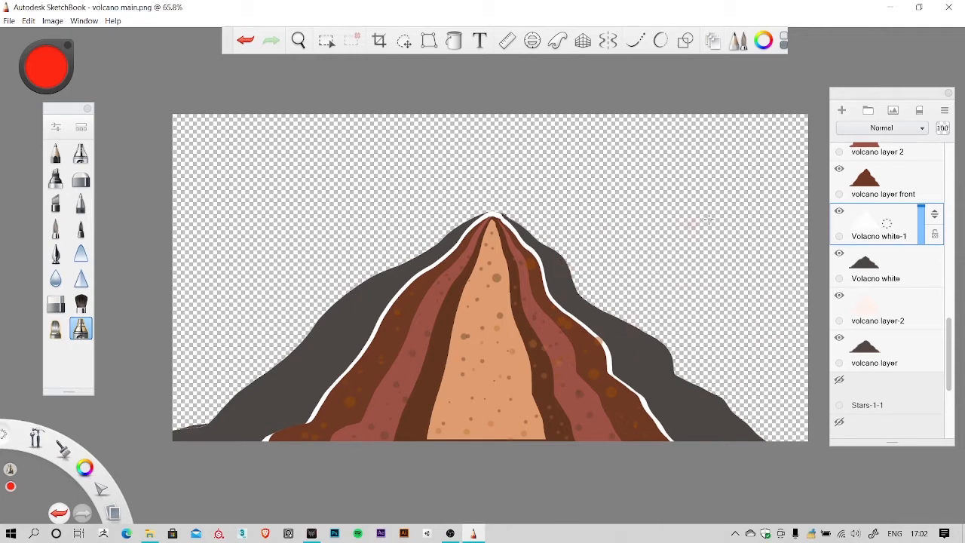
{"action": "left_click", "coordinate": [840, 213]}
{"action": "left_click", "coordinate": [840, 212]}
{"action": "left_click", "coordinate": [840, 212]}
{"action": "left_click", "coordinate": [840, 213]}
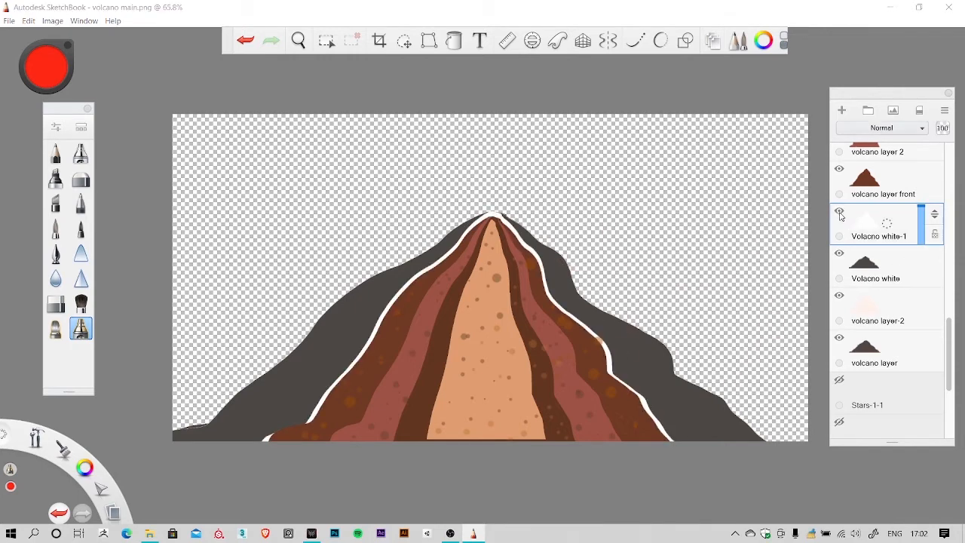
{"action": "left_click", "coordinate": [840, 214]}
{"action": "left_click", "coordinate": [840, 213]}
{"action": "left_click", "coordinate": [839, 212]}
{"action": "left_click", "coordinate": [840, 212]}
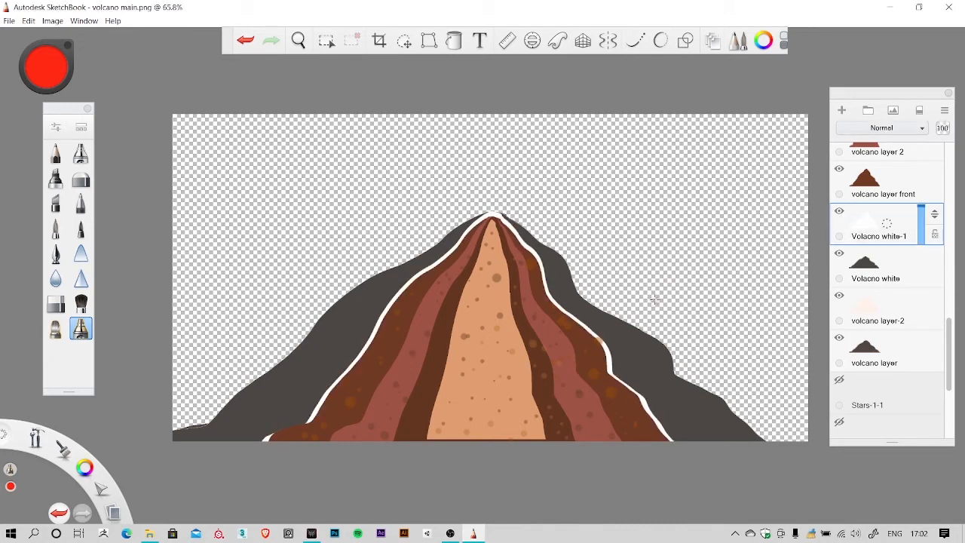
Step: Duplicate the Volacno white-1 layer and rename the copy "volcano cover"
{"action": "left_click", "coordinate": [945, 110]}
{"action": "left_click", "coordinate": [894, 208]}
{"action": "left_click", "coordinate": [944, 112]}
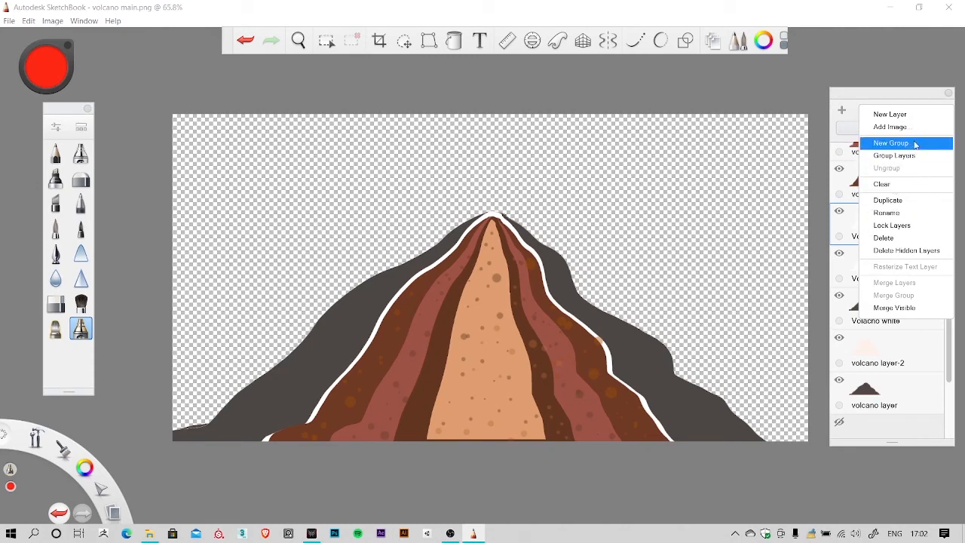
{"action": "left_click", "coordinate": [905, 213]}
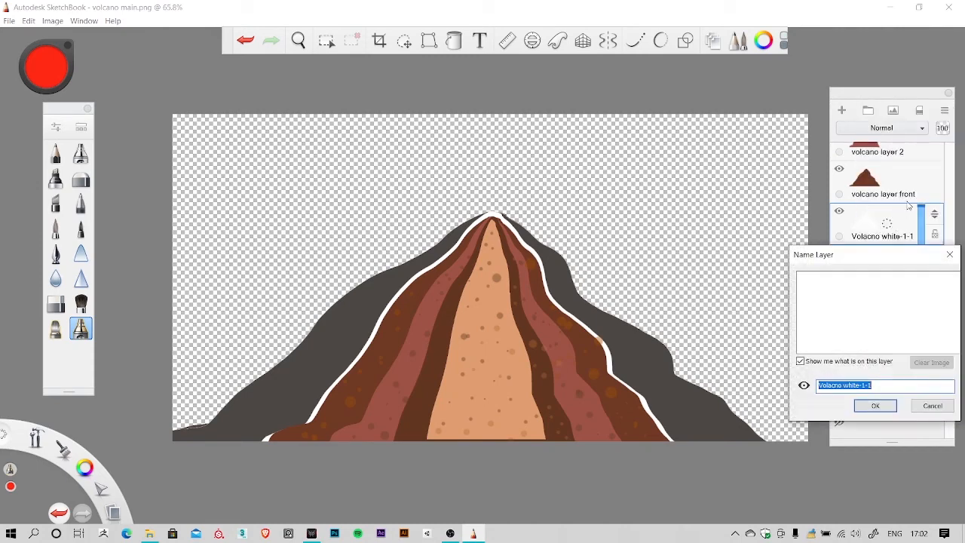
{"action": "type", "text": "V"}
{"action": "key", "text": "Return"}
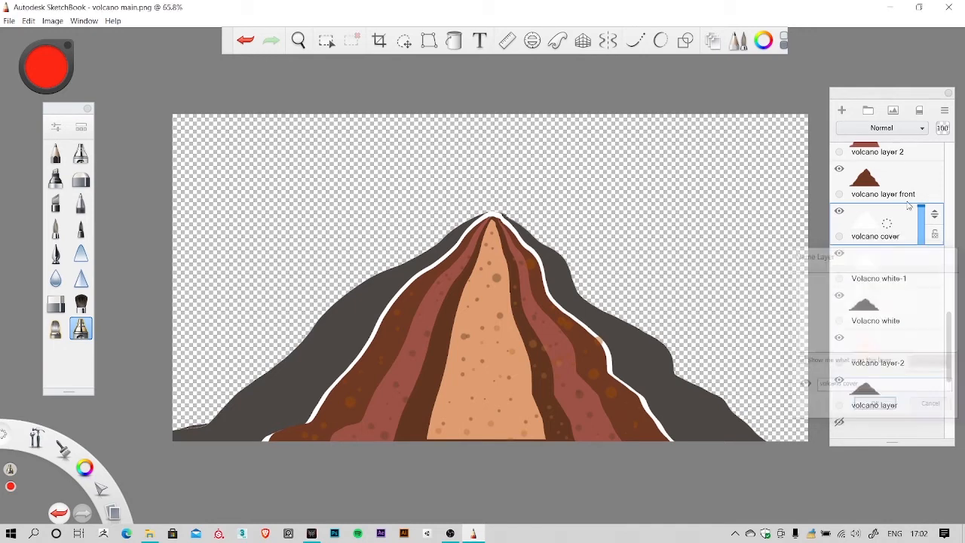
Step: Sample the dark grey of the volcano's outer slope as the current colour and close the Color Editor
{"action": "left_click", "coordinate": [764, 40]}
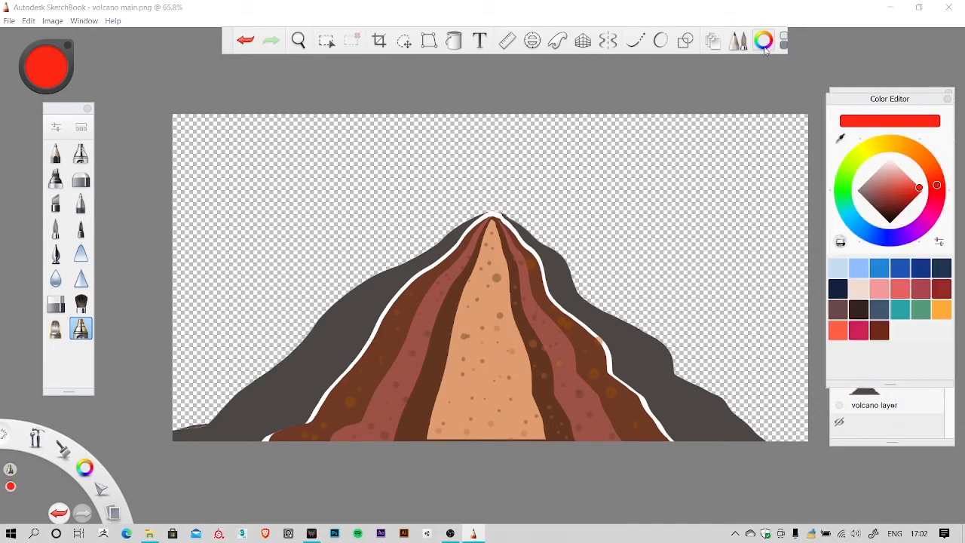
{"action": "left_click", "coordinate": [842, 139]}
{"action": "left_click", "coordinate": [843, 136]}
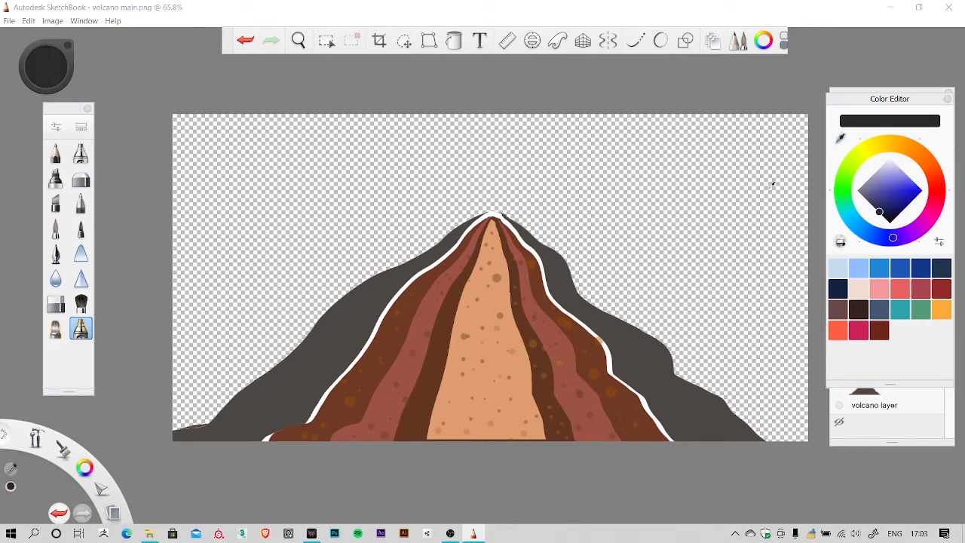
{"action": "left_click_drag", "start_coordinate": [356, 305], "coordinate": [359, 309]}
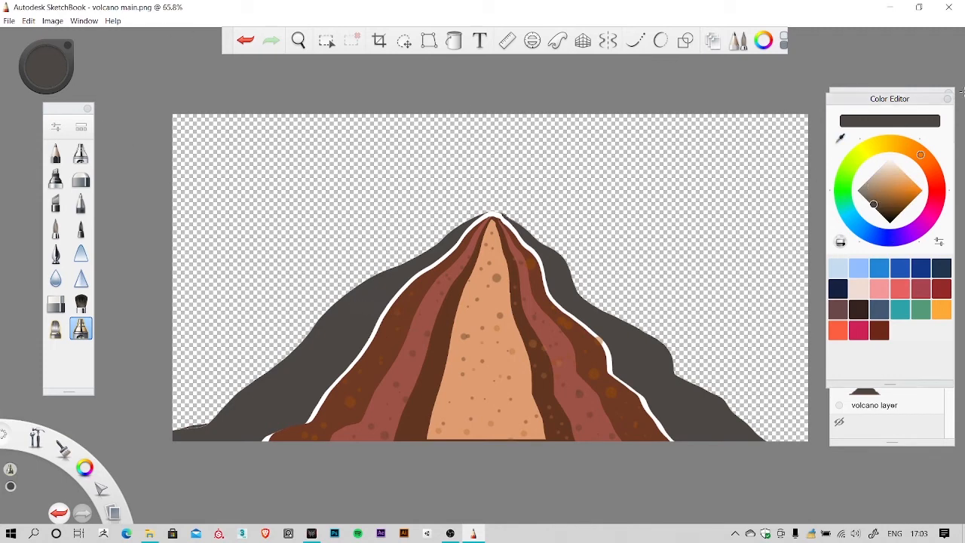
{"action": "left_click", "coordinate": [948, 99]}
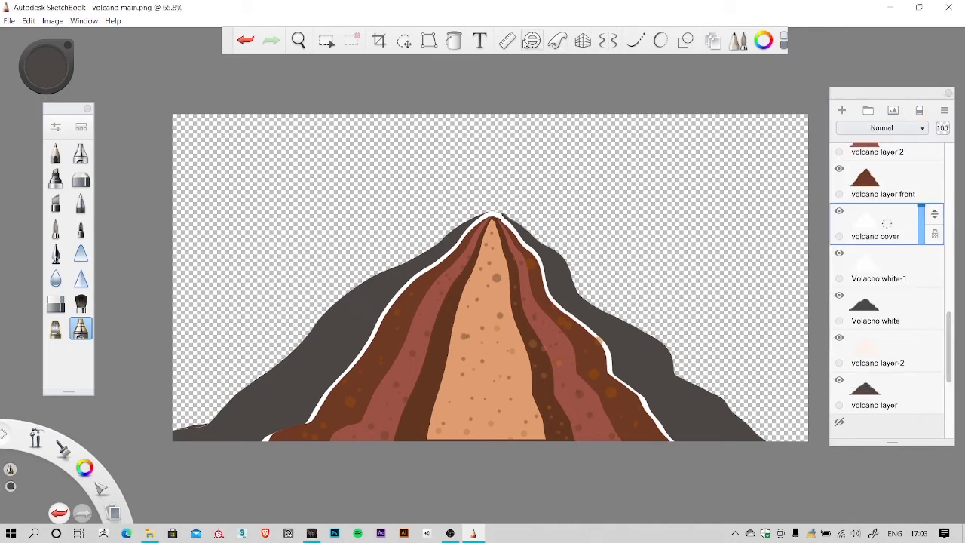
Step: Flood-fill the white shape on the volcano cover layer with the sampled dark grey and check it by toggling the layer
{"action": "left_click", "coordinate": [454, 40]}
{"action": "left_click", "coordinate": [426, 308]}
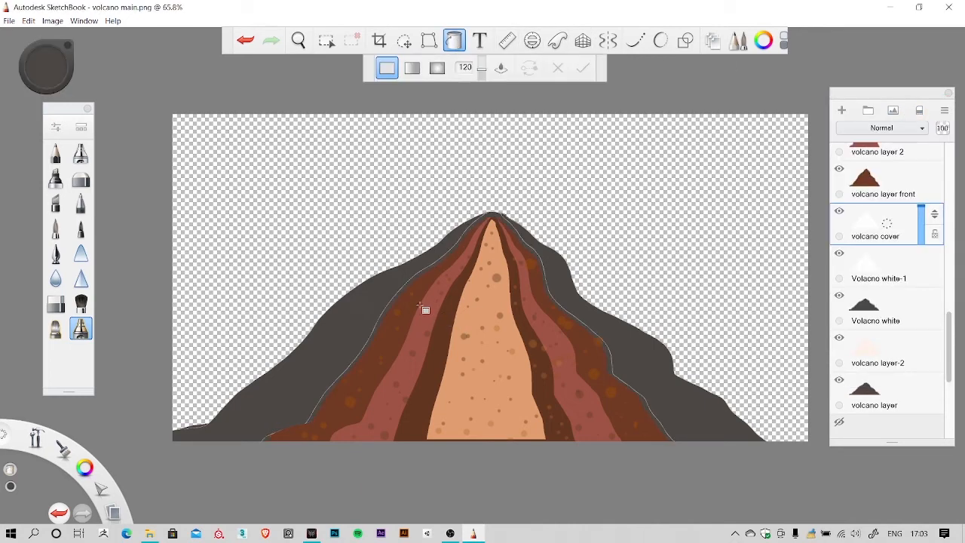
{"action": "left_click", "coordinate": [426, 291]}
{"action": "left_click", "coordinate": [838, 212]}
{"action": "left_click", "coordinate": [838, 212]}
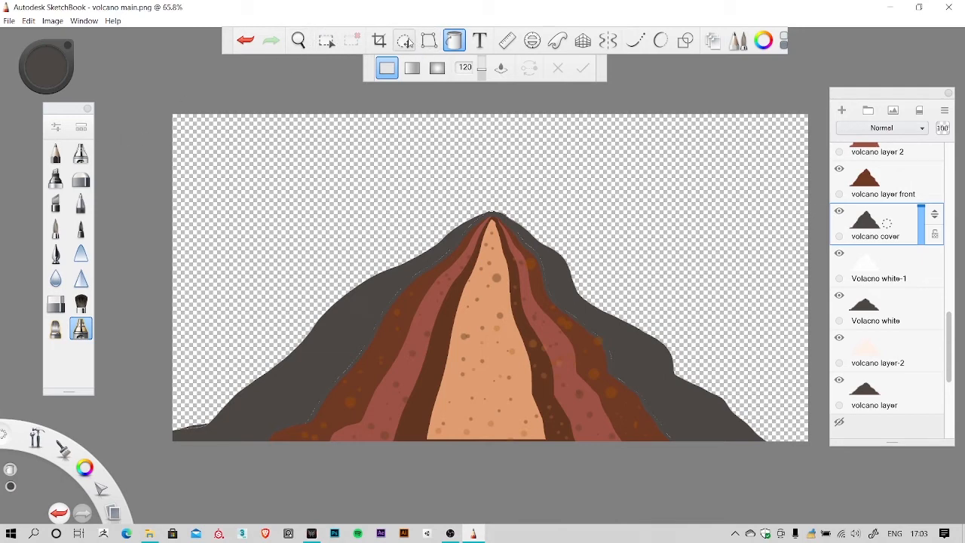
{"action": "left_click", "coordinate": [405, 42]}
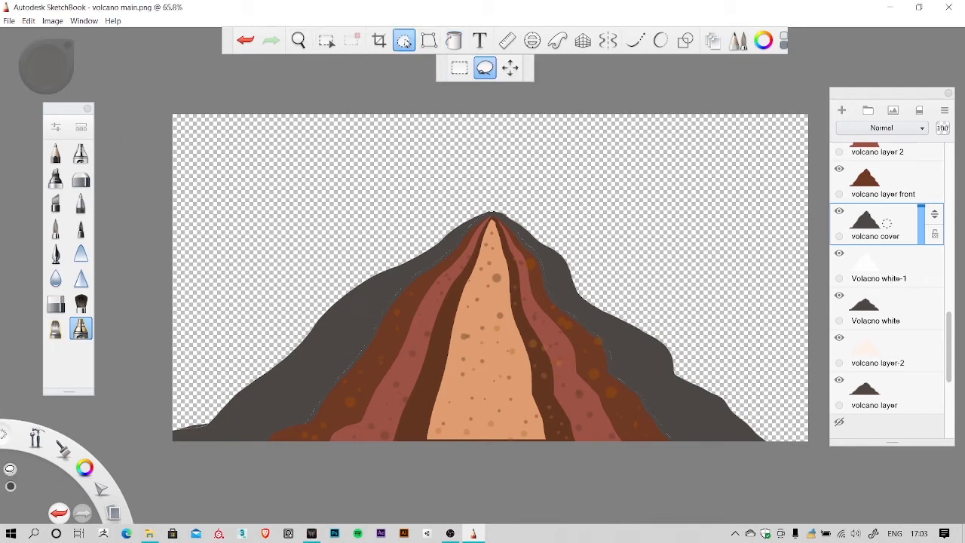
{"action": "left_click", "coordinate": [407, 43]}
Step: Move the volcano cover layer up the layer stack so it sits directly above the spots layer
{"action": "left_click_drag", "start_coordinate": [925, 219], "coordinate": [901, 181]}
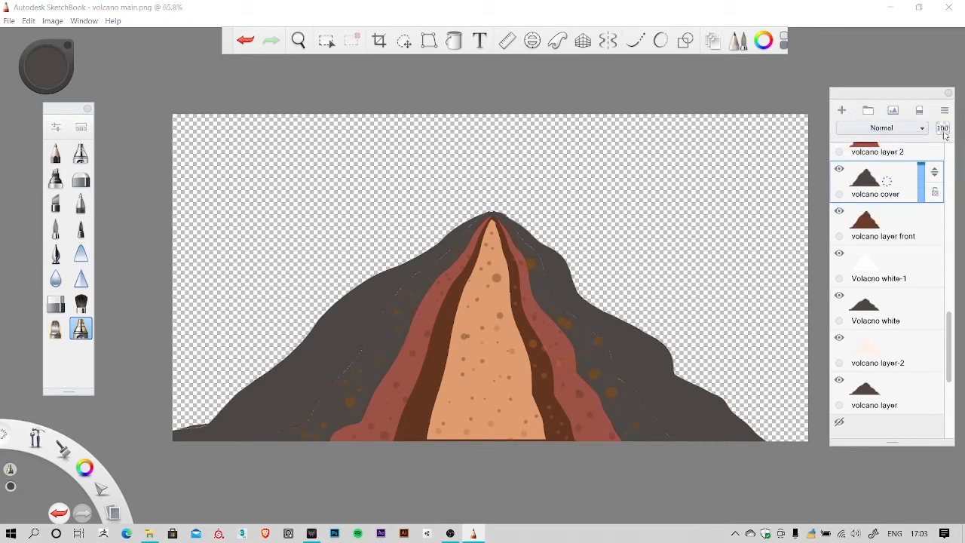
{"action": "left_click_drag", "start_coordinate": [894, 87], "coordinate": [895, 39]}
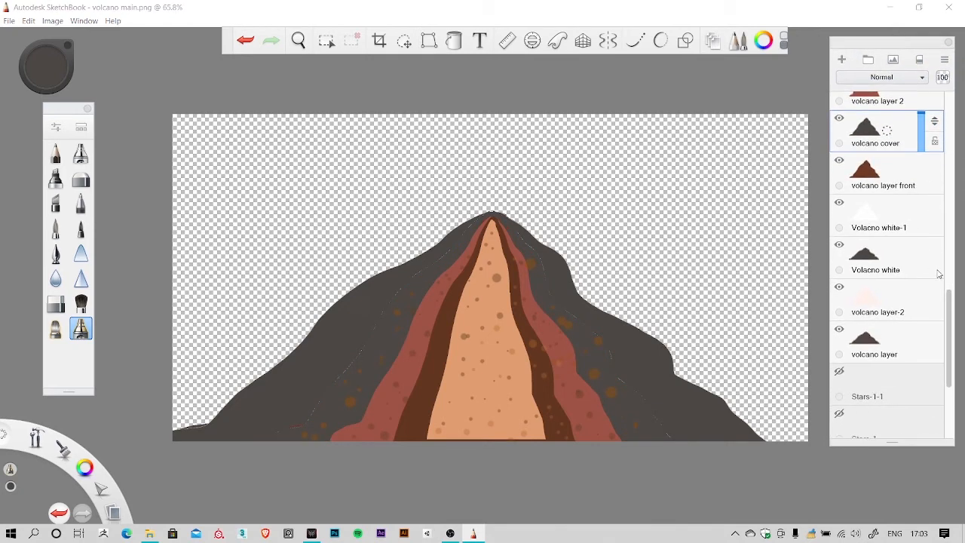
{"action": "scroll", "coordinate": [949, 302], "scroll_direction": "up", "scroll_amount": 5}
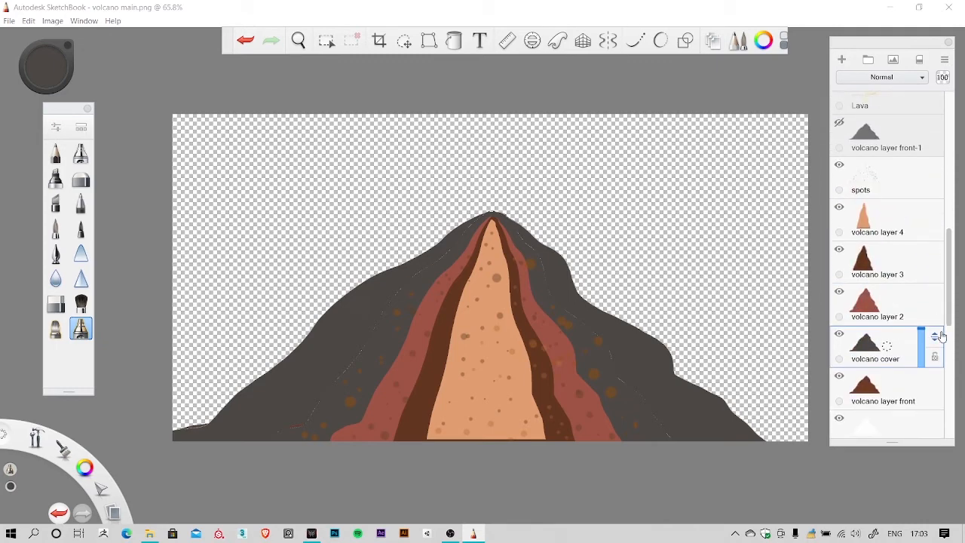
{"action": "left_click_drag", "start_coordinate": [937, 334], "coordinate": [930, 174]}
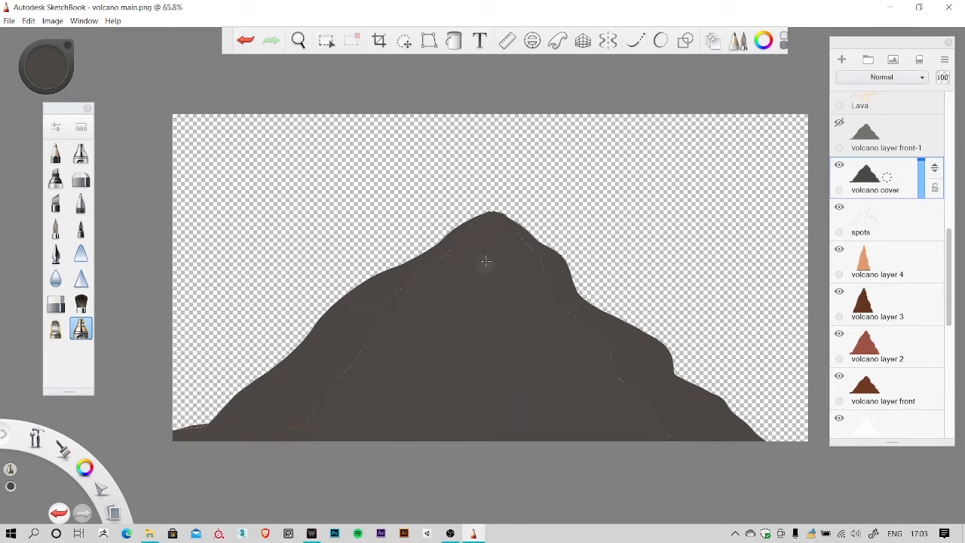
Step: Undo the stray brush dab and flood-fill the volcano cover layer again to cover the thin leftover outline
{"action": "left_click_drag", "start_coordinate": [485, 261], "coordinate": [471, 283]}
{"action": "key", "text": "ctrl+z"}
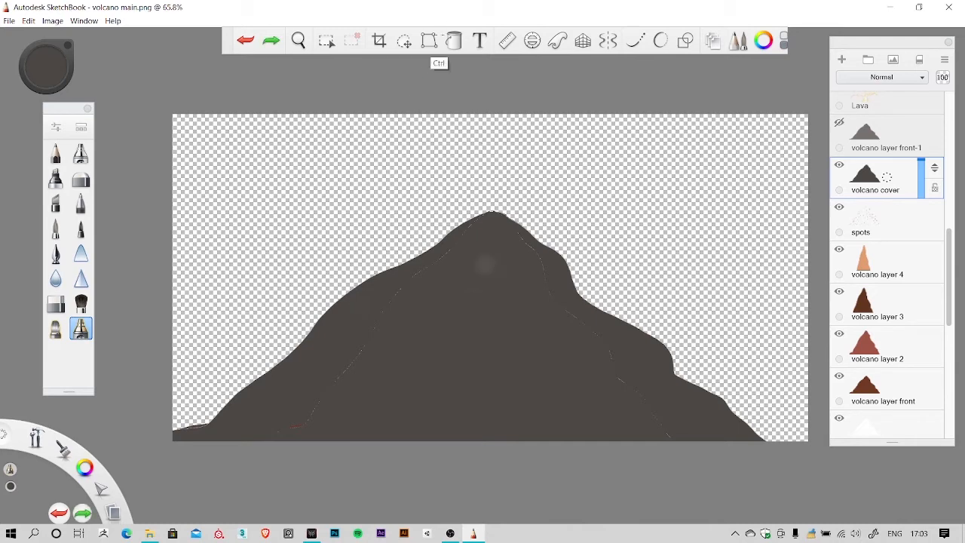
{"action": "left_click", "coordinate": [454, 40]}
{"action": "left_click", "coordinate": [468, 322]}
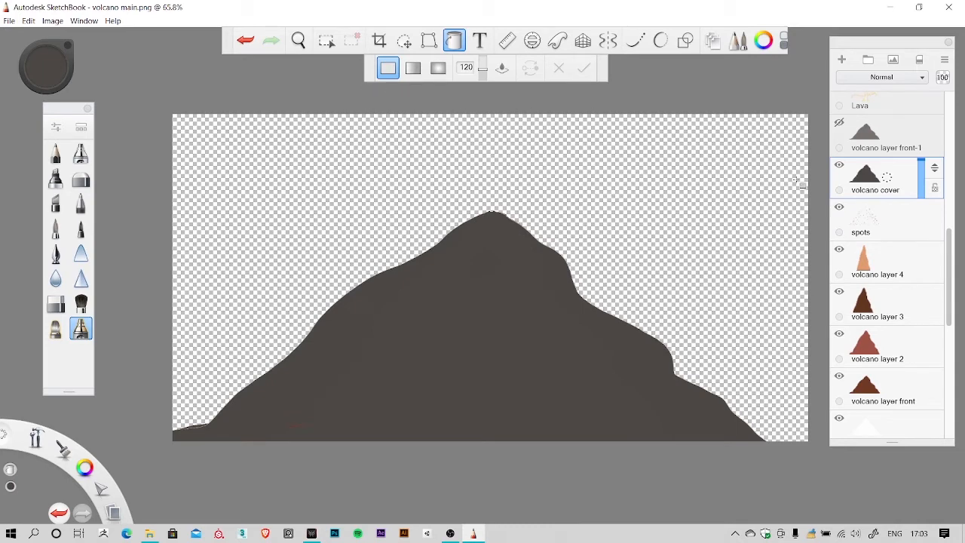
Step: Toggle the volcano cover layer on and off to compare the covered volcano with the layered one
{"action": "left_click", "coordinate": [842, 167]}
{"action": "left_click", "coordinate": [843, 167]}
{"action": "left_click", "coordinate": [843, 168]}
{"action": "left_click", "coordinate": [843, 167]}
{"action": "left_click", "coordinate": [843, 168]}
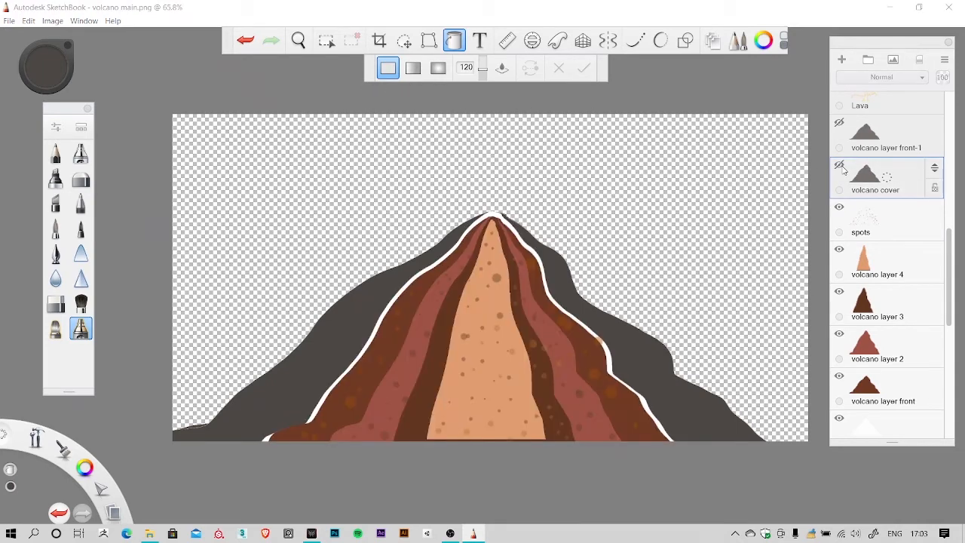
{"action": "left_click", "coordinate": [844, 168]}
{"action": "left_click", "coordinate": [844, 167]}
{"action": "left_click", "coordinate": [735, 533]}
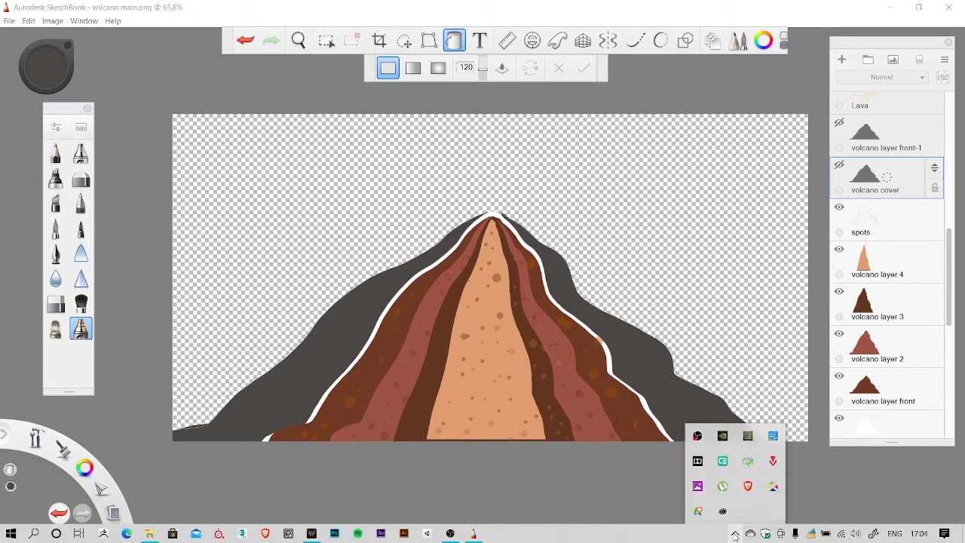
{"action": "left_click", "coordinate": [735, 534]}
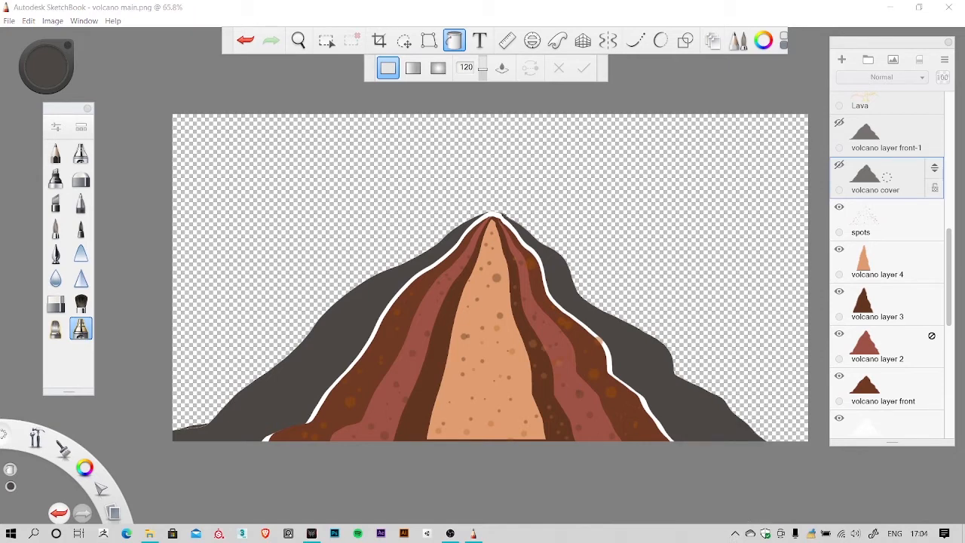
Step: Show the volcano cover layer and hide volcano layer 4 and volcano layer 3 beneath it
{"action": "left_click", "coordinate": [839, 166]}
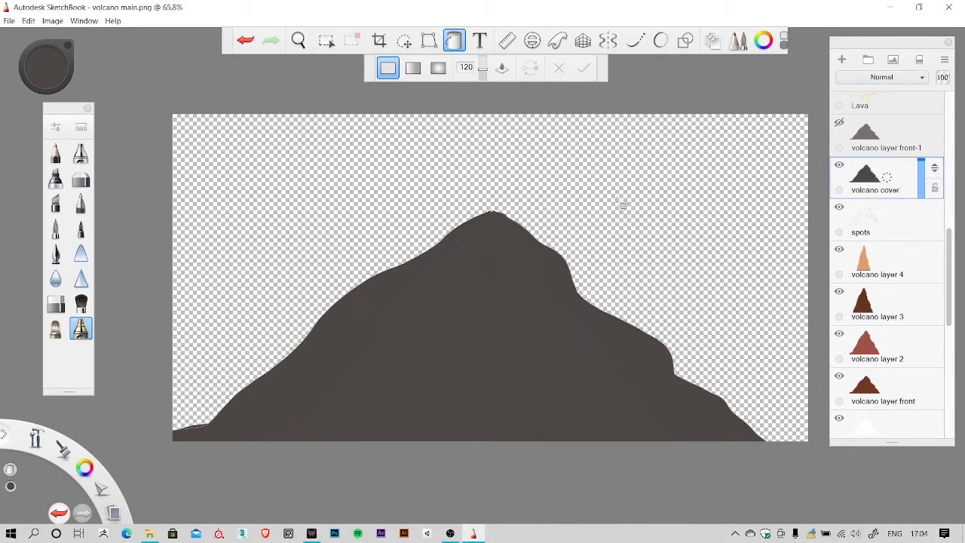
{"action": "left_click", "coordinate": [839, 206]}
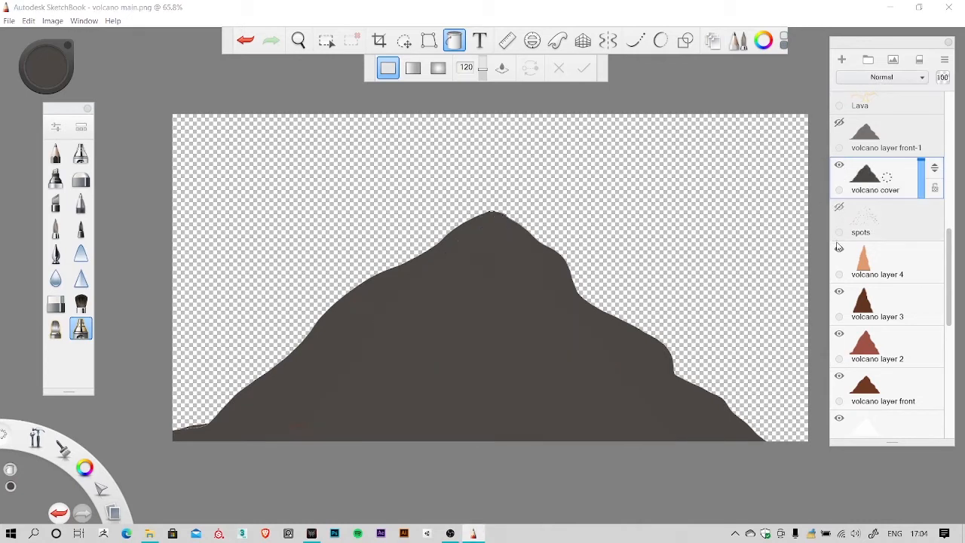
{"action": "left_click", "coordinate": [840, 249]}
{"action": "left_click", "coordinate": [845, 294]}
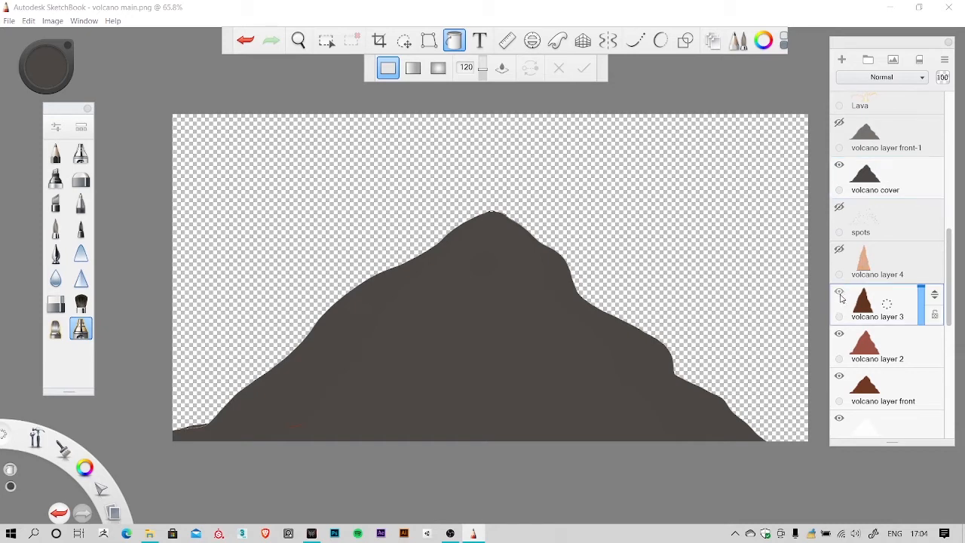
{"action": "left_click", "coordinate": [840, 293]}
{"action": "left_click", "coordinate": [840, 250]}
{"action": "left_click", "coordinate": [840, 208]}
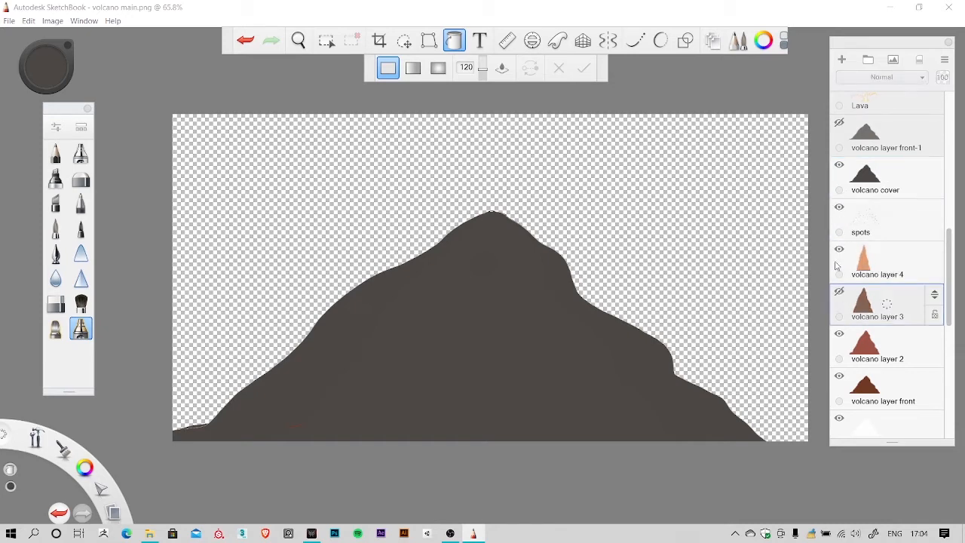
{"action": "left_click", "coordinate": [840, 251]}
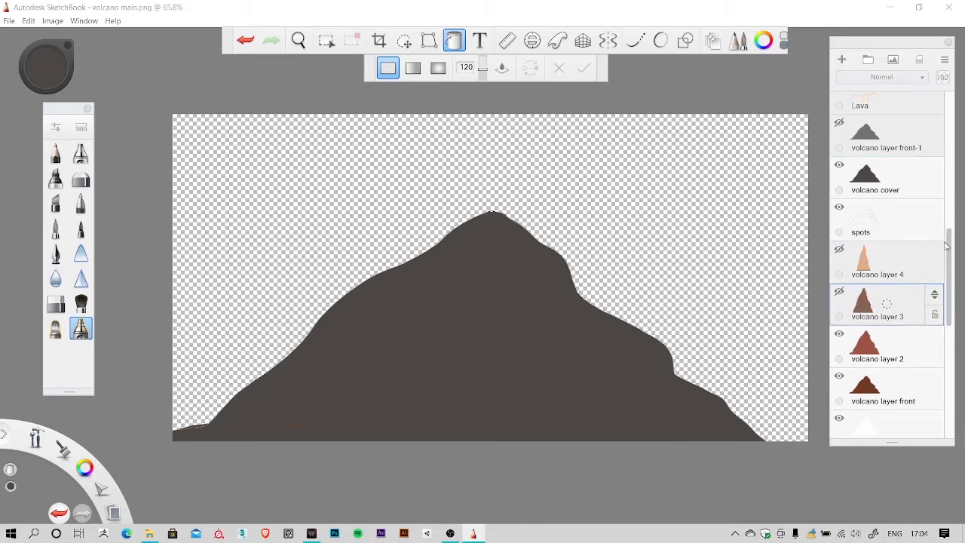
Step: Hide the Volacno white, Volacno white-1, volcano layer front and volcano layer 2 layers
{"action": "left_click_drag", "start_coordinate": [950, 241], "coordinate": [949, 282]}
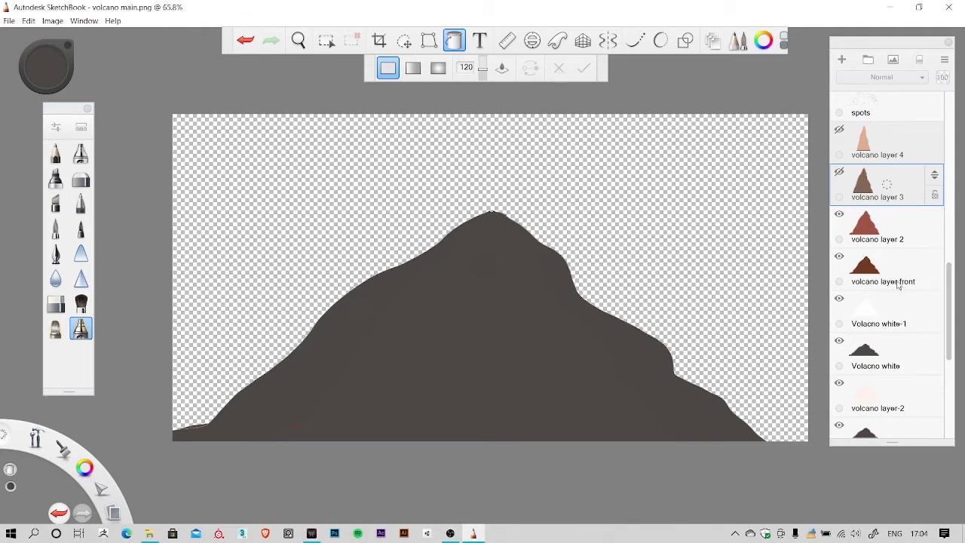
{"action": "left_click", "coordinate": [839, 342]}
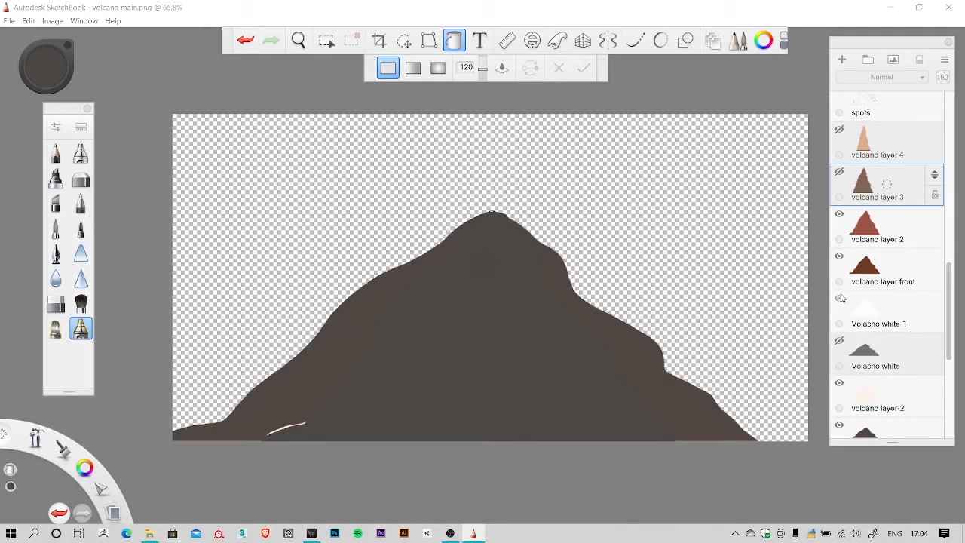
{"action": "left_click", "coordinate": [840, 299]}
{"action": "left_click", "coordinate": [839, 256]}
{"action": "left_click", "coordinate": [839, 214]}
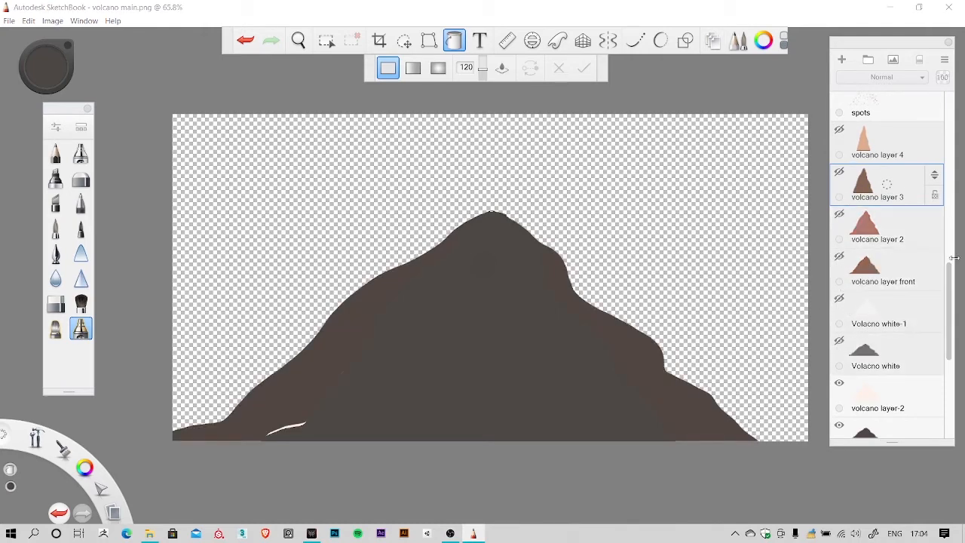
Step: Hide the volcano layer-2 layer and the spots layer
{"action": "scroll", "coordinate": [905, 287], "scroll_direction": "down", "scroll_amount": 3}
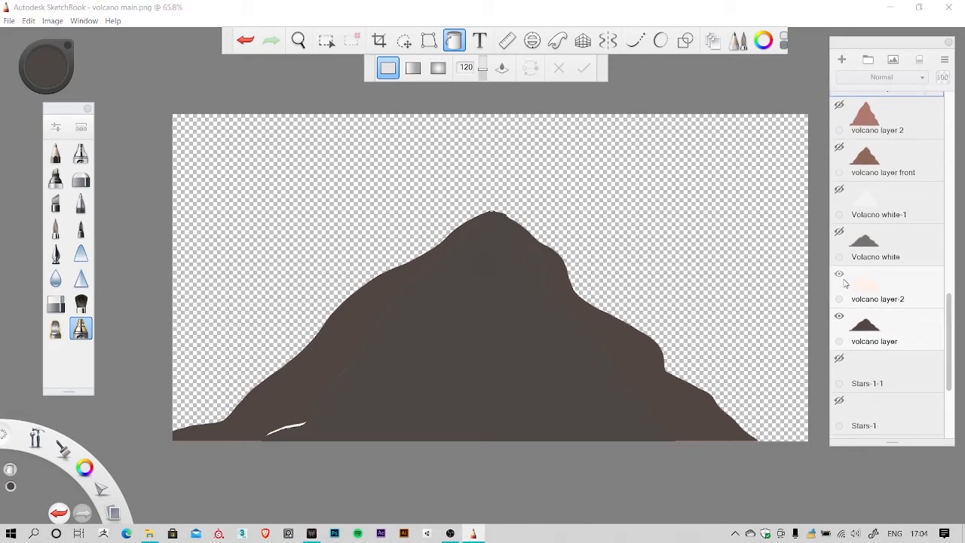
{"action": "left_click", "coordinate": [840, 274]}
{"action": "left_click", "coordinate": [952, 276]}
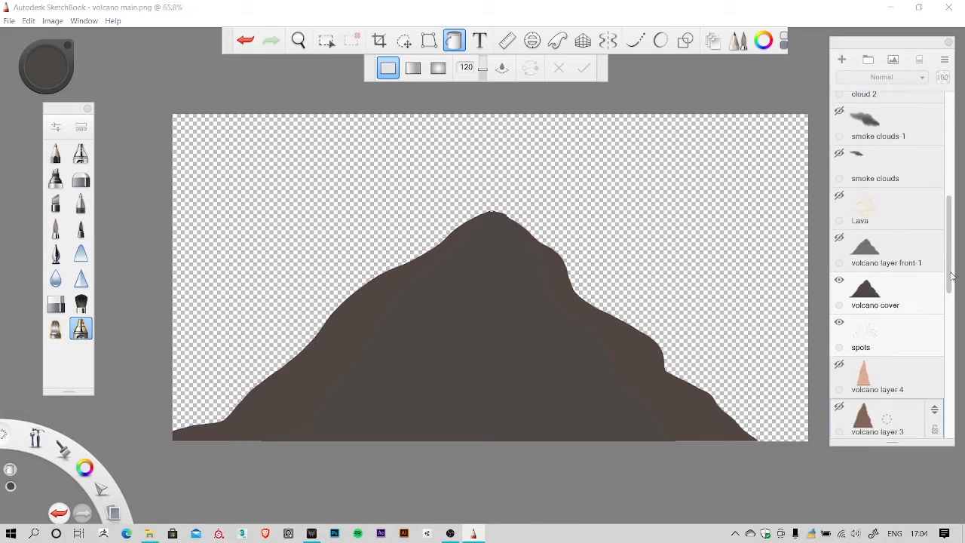
{"action": "left_click", "coordinate": [840, 322]}
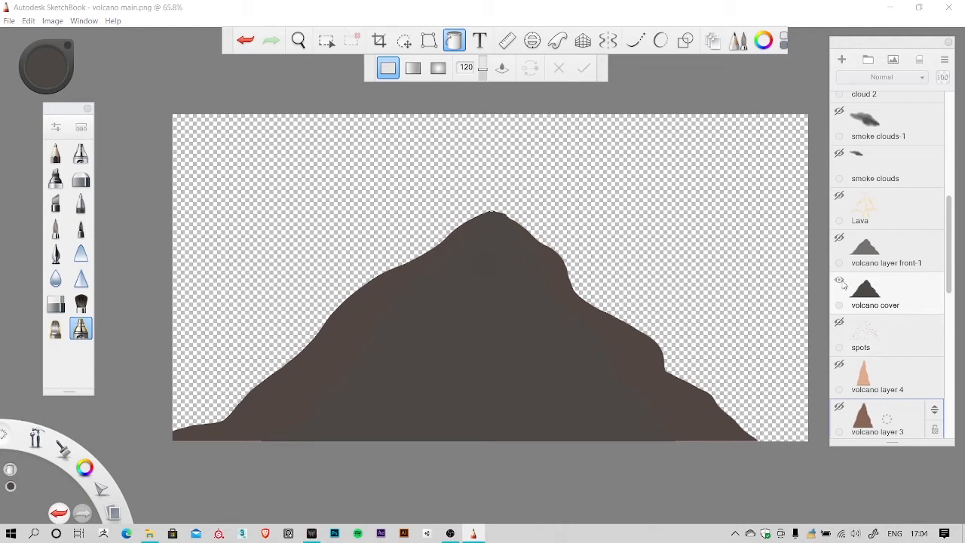
Step: Toggle the volcano cover to check it, hide the base volcano layer, and leave only the volcano cover layer visible
{"action": "left_click", "coordinate": [840, 281]}
{"action": "left_click", "coordinate": [841, 282]}
{"action": "left_click", "coordinate": [840, 284]}
{"action": "left_click", "coordinate": [840, 287]}
{"action": "left_click_drag", "start_coordinate": [949, 260], "coordinate": [944, 349]}
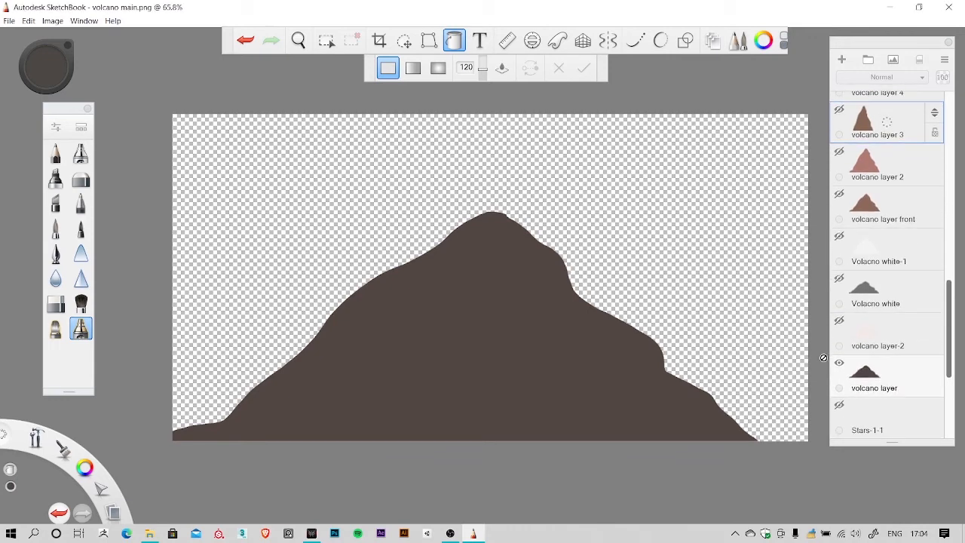
{"action": "left_click", "coordinate": [840, 363]}
{"action": "left_click_drag", "start_coordinate": [952, 312], "coordinate": [948, 241]}
{"action": "left_click", "coordinate": [897, 257]}
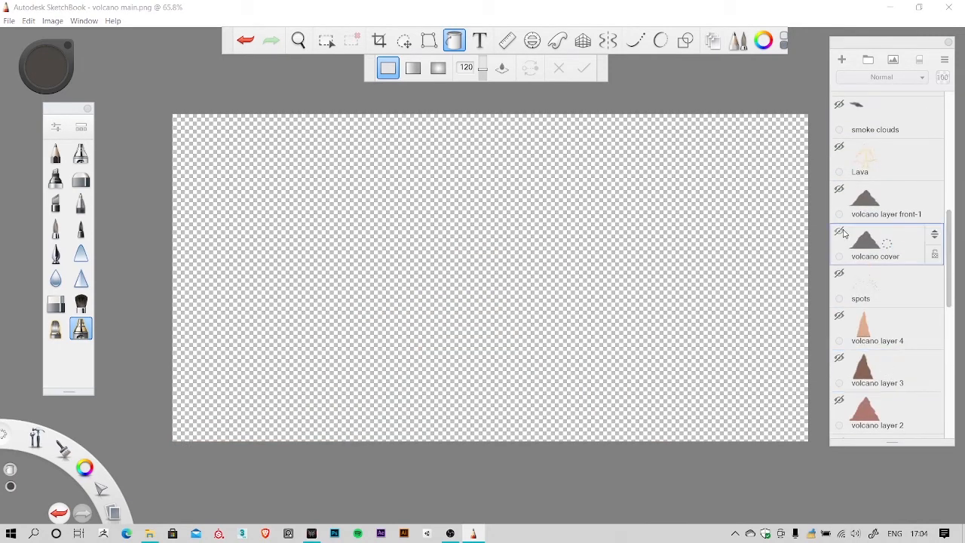
{"action": "left_click", "coordinate": [839, 231]}
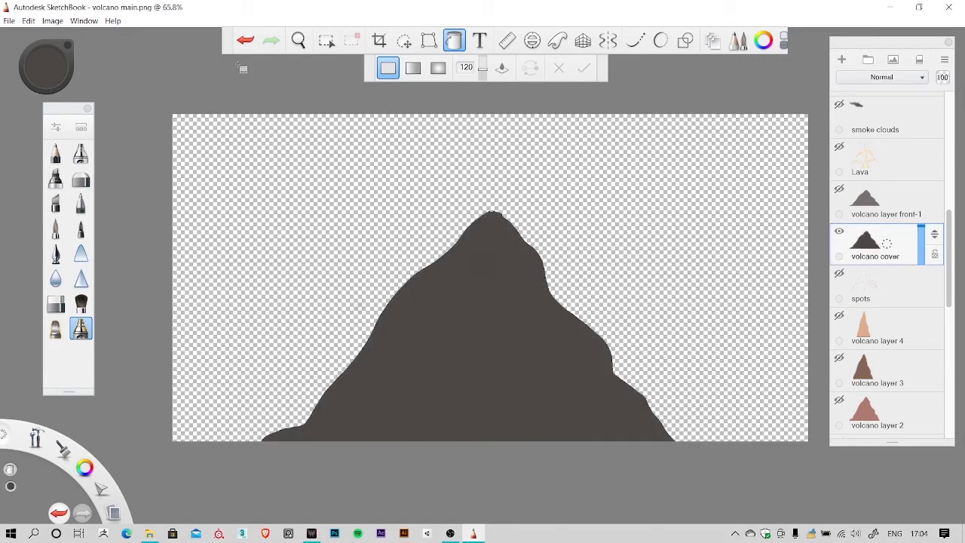
Step: Start saving the image under a new name in the parts of volcano folder with PNG as the file type
{"action": "left_click", "coordinate": [9, 20]}
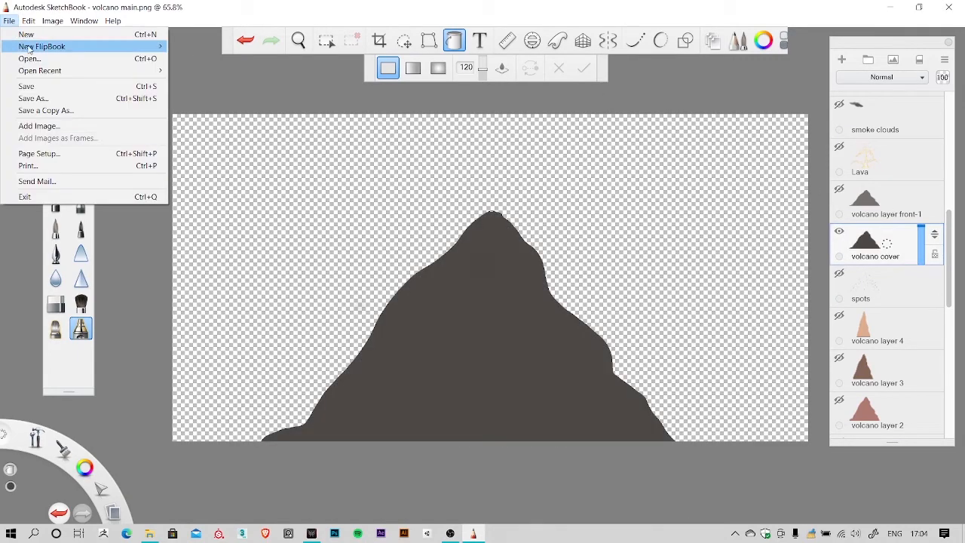
{"action": "left_click", "coordinate": [92, 98]}
{"action": "left_click", "coordinate": [262, 358]}
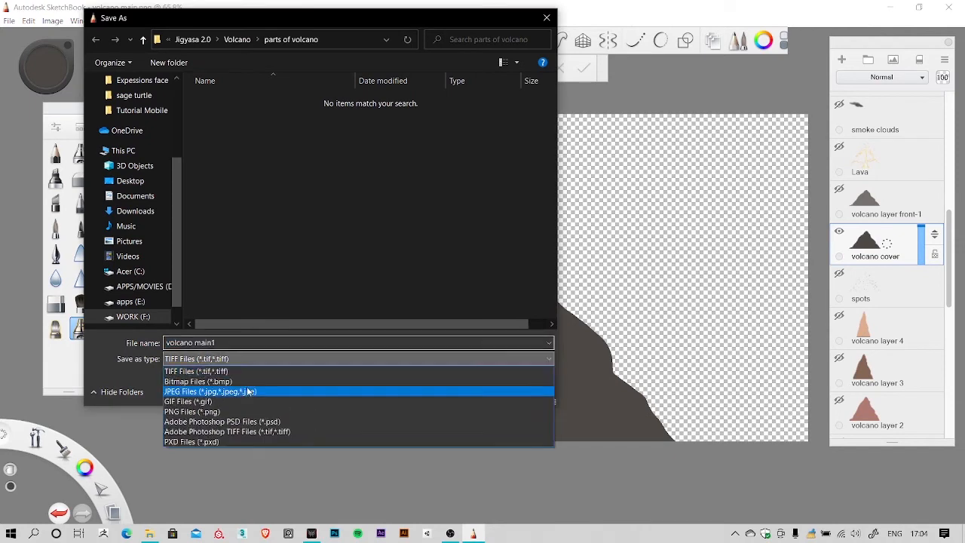
{"action": "left_click", "coordinate": [225, 415]}
Step: Base the file name on the existing volcano main file and change it to volcano cover
{"action": "left_click", "coordinate": [248, 101]}
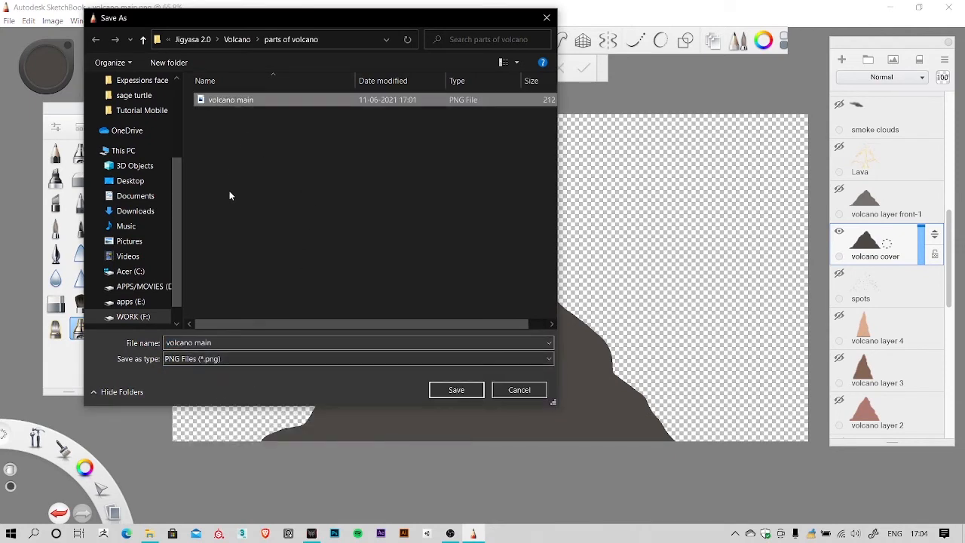
{"action": "left_click", "coordinate": [204, 342]}
{"action": "left_click", "coordinate": [205, 343]}
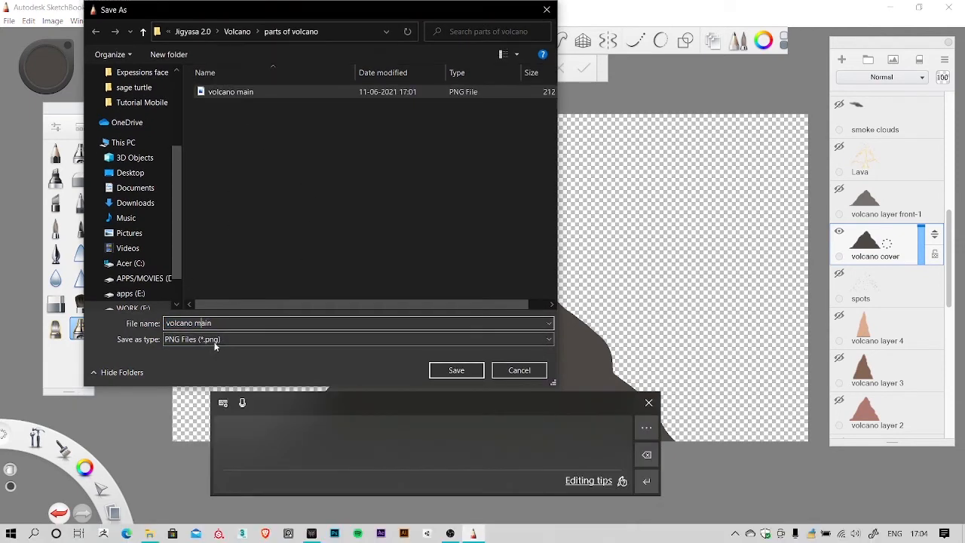
{"action": "left_click_drag", "start_coordinate": [193, 323], "coordinate": [236, 314]}
{"action": "key", "text": "BackSpace"}
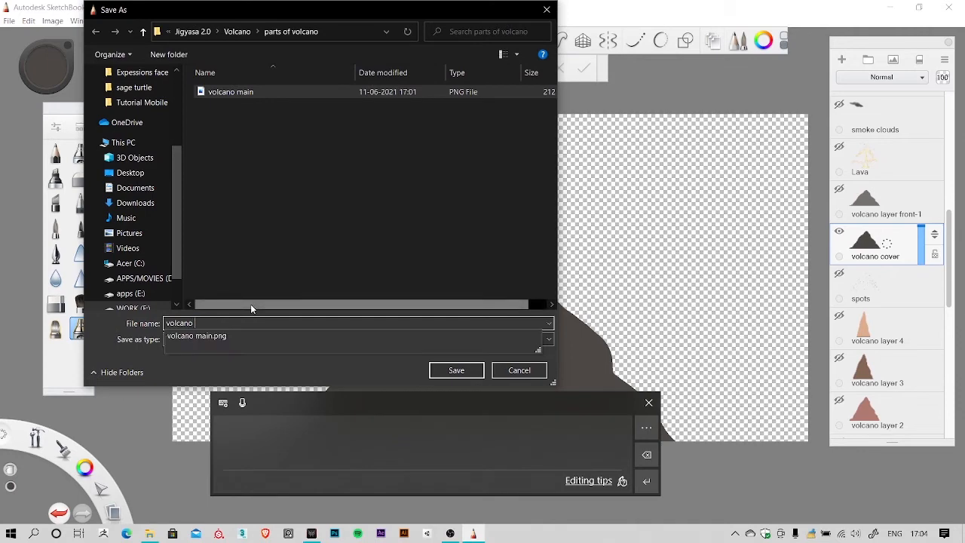
{"action": "type", "text": "cover"}
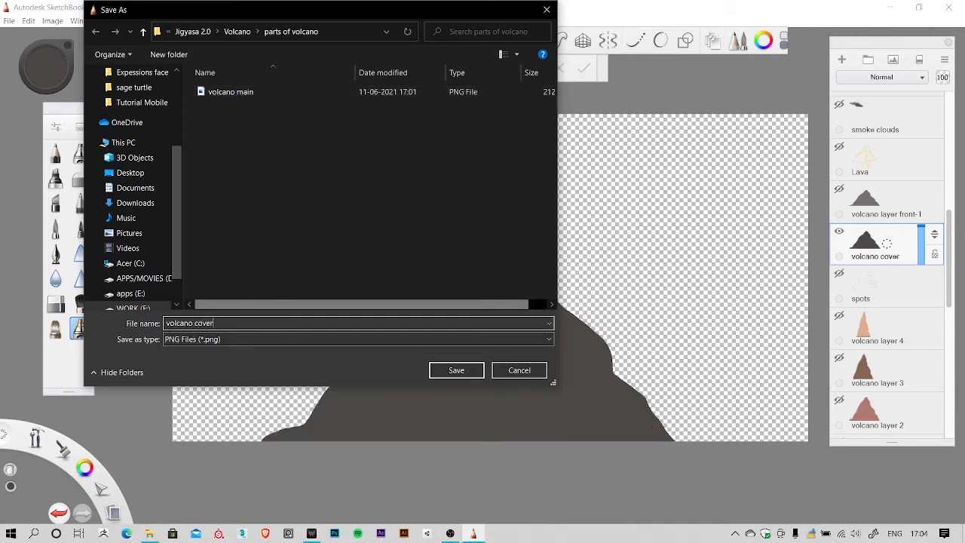
Step: Keep PNG as the file type and save the volcano cover image, accepting that all layers are merged
{"action": "left_click", "coordinate": [230, 339]}
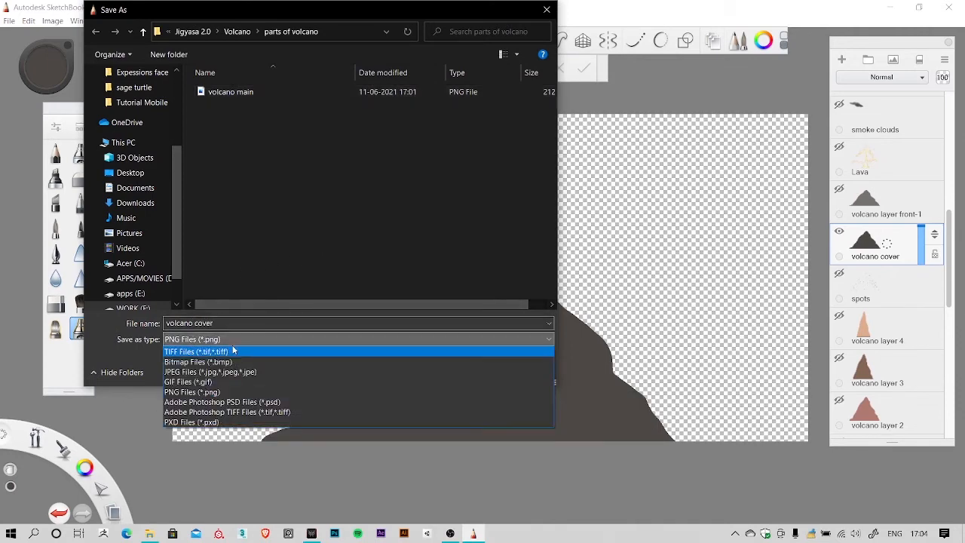
{"action": "left_click", "coordinate": [238, 339]}
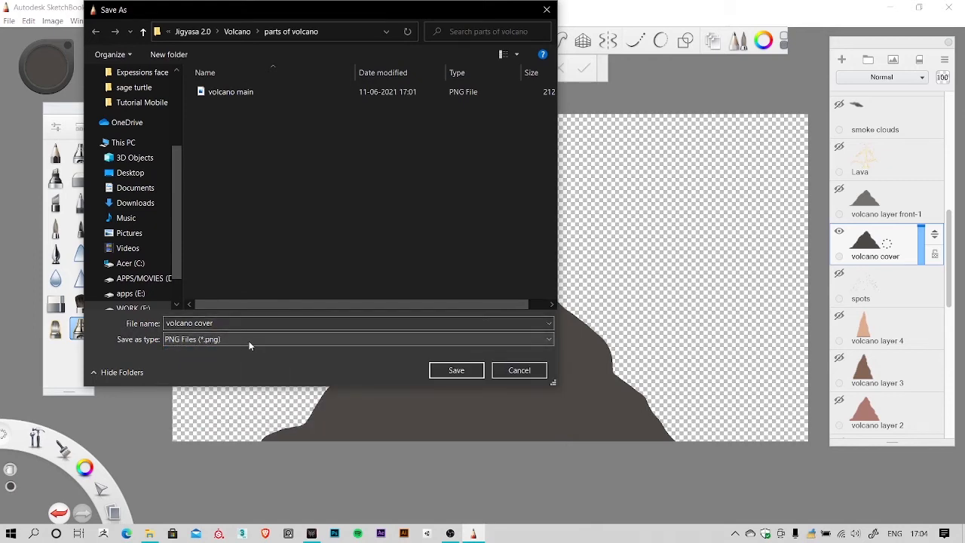
{"action": "left_click", "coordinate": [253, 340]}
{"action": "left_click", "coordinate": [249, 339]}
{"action": "left_click", "coordinate": [249, 338]}
{"action": "left_click", "coordinate": [257, 340]}
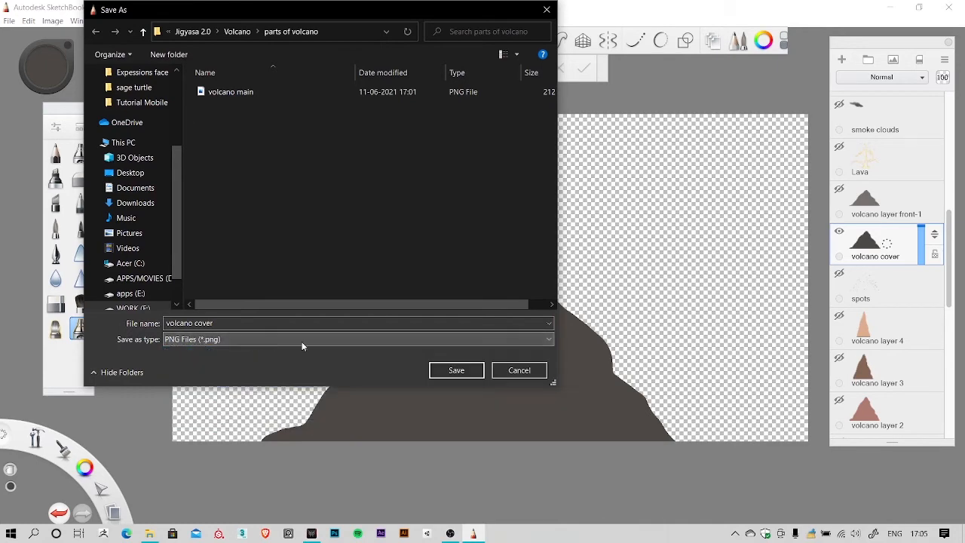
{"action": "left_click", "coordinate": [448, 370]}
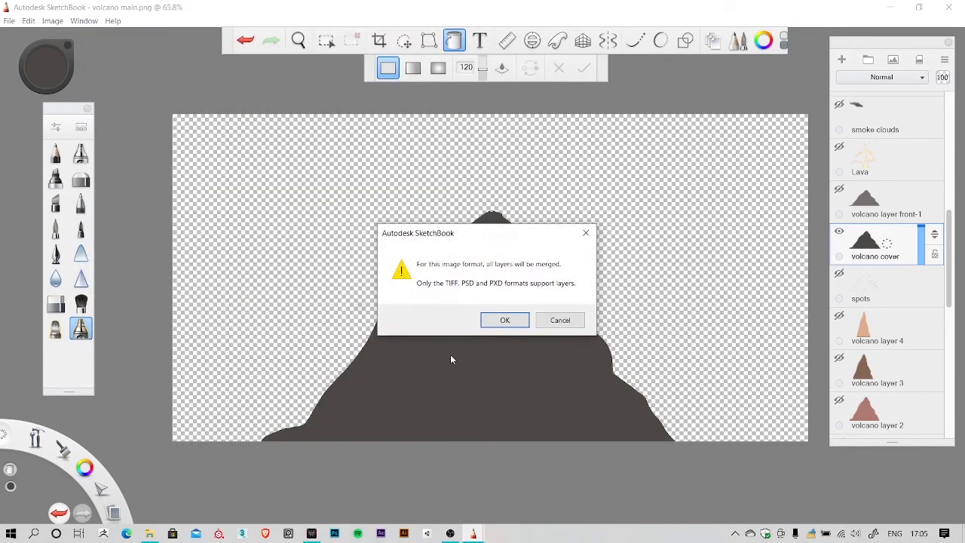
{"action": "left_click", "coordinate": [504, 320]}
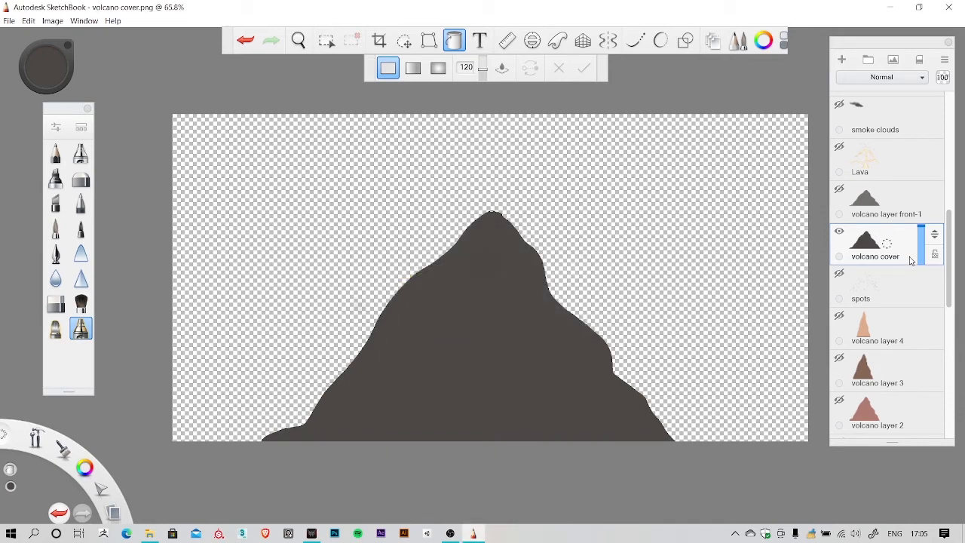
Step: Select the spots layer and go down the layer stack to the base volcano and background layers
{"action": "left_click", "coordinate": [880, 295]}
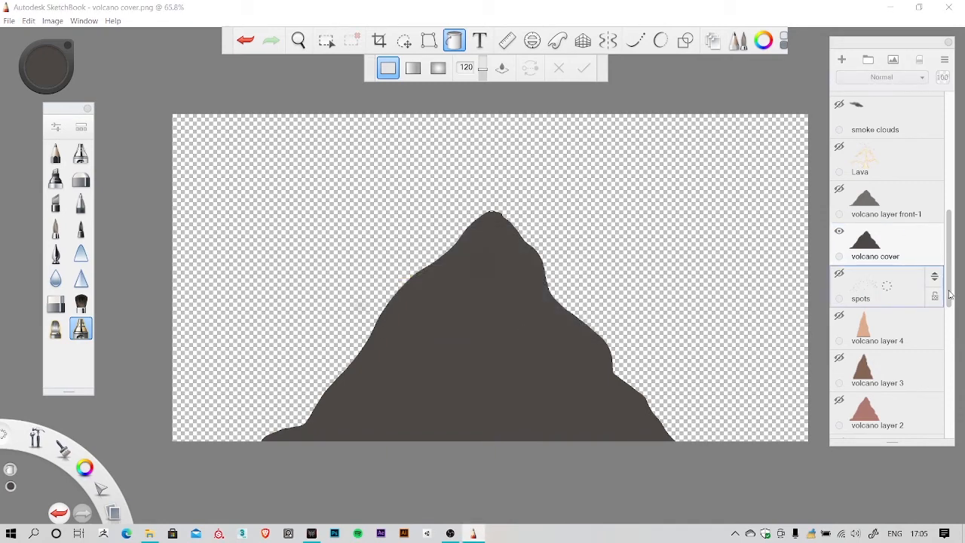
{"action": "left_click_drag", "start_coordinate": [950, 295], "coordinate": [897, 440]}
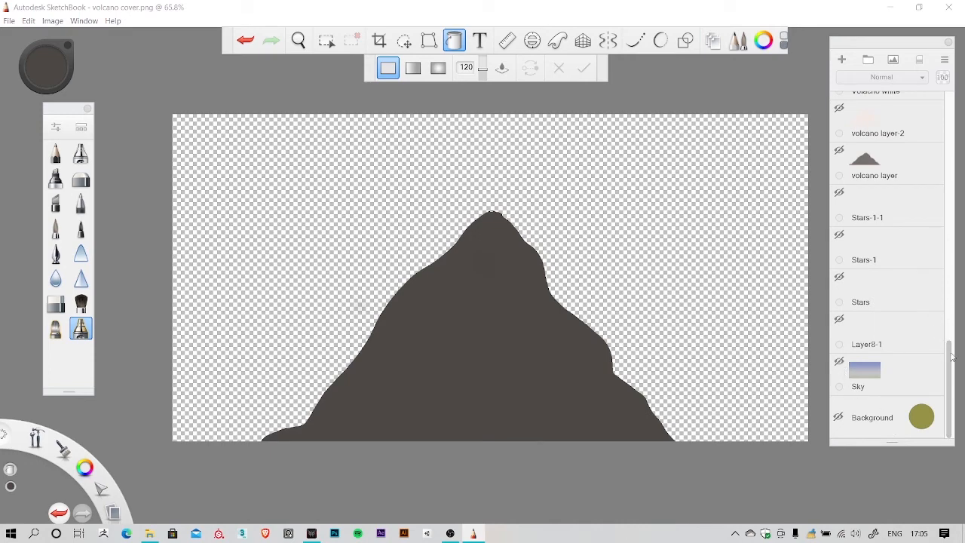
Step: Hide the volcano cover layer
{"action": "left_click_drag", "start_coordinate": [949, 365], "coordinate": [947, 300]}
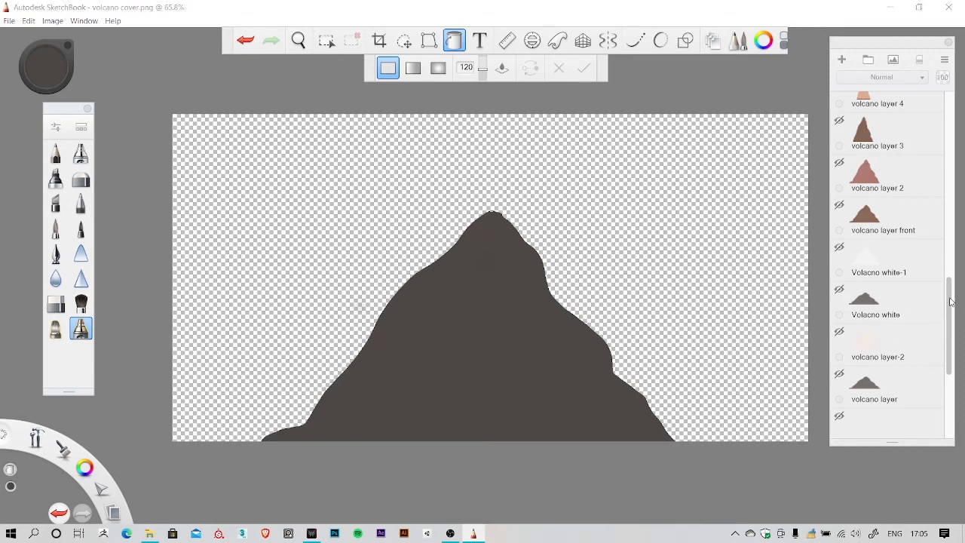
{"action": "scroll", "coordinate": [953, 300], "scroll_direction": "up", "scroll_amount": 3}
{"action": "left_click", "coordinate": [840, 107]}
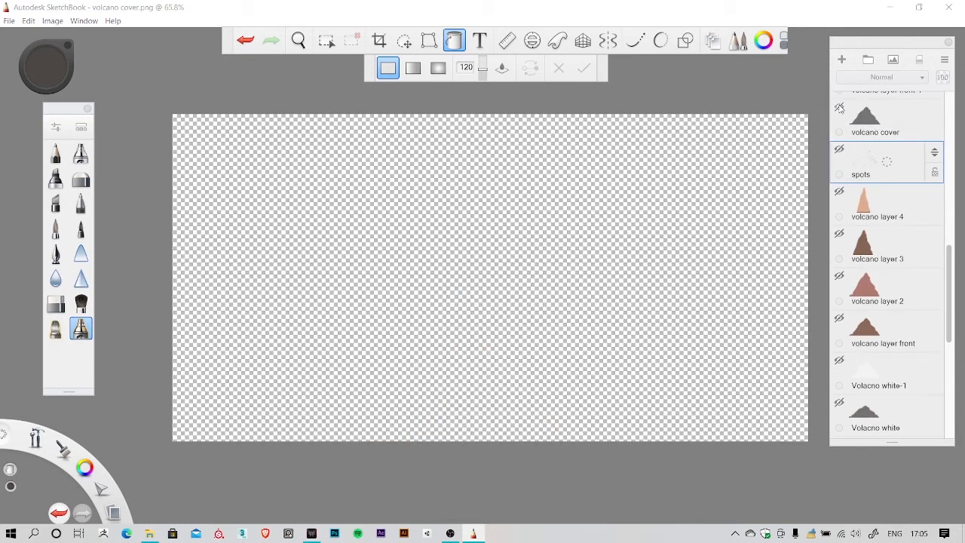
Step: Show the Sky, Layer8-1, Stars, Stars-1 and Stars-1-1 layers
{"action": "scroll", "coordinate": [951, 279], "scroll_direction": "down", "scroll_amount": 5}
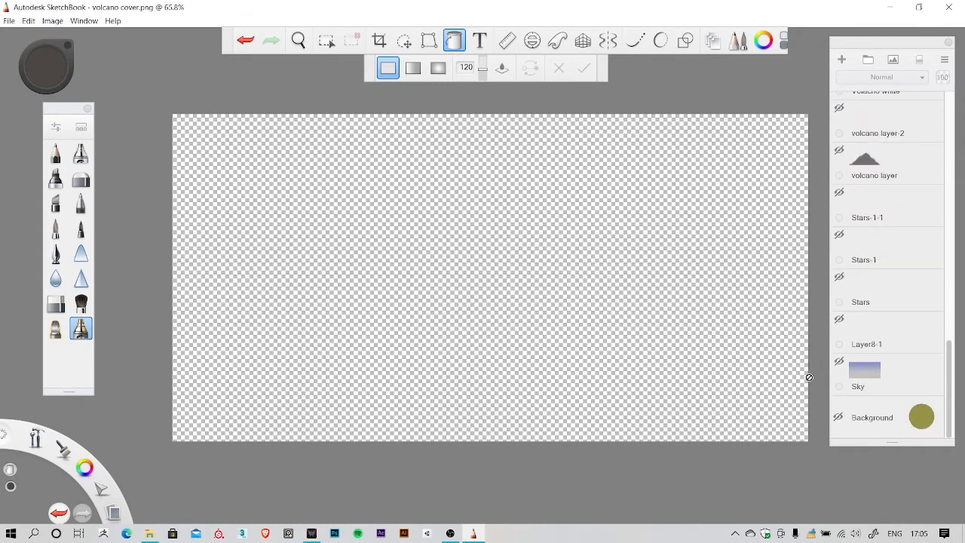
{"action": "left_click", "coordinate": [839, 362]}
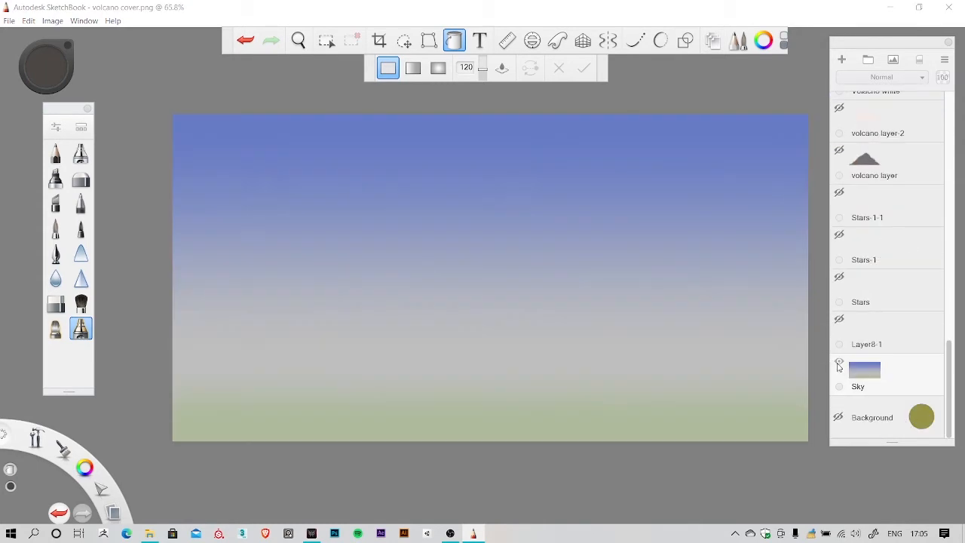
{"action": "left_click", "coordinate": [839, 319]}
{"action": "left_click", "coordinate": [839, 277]}
{"action": "left_click", "coordinate": [839, 235]}
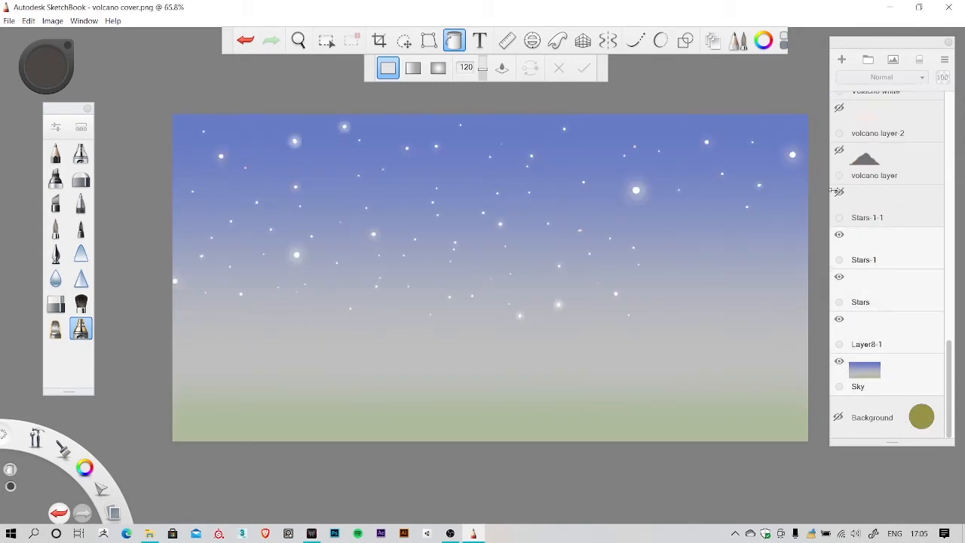
{"action": "left_click", "coordinate": [839, 193]}
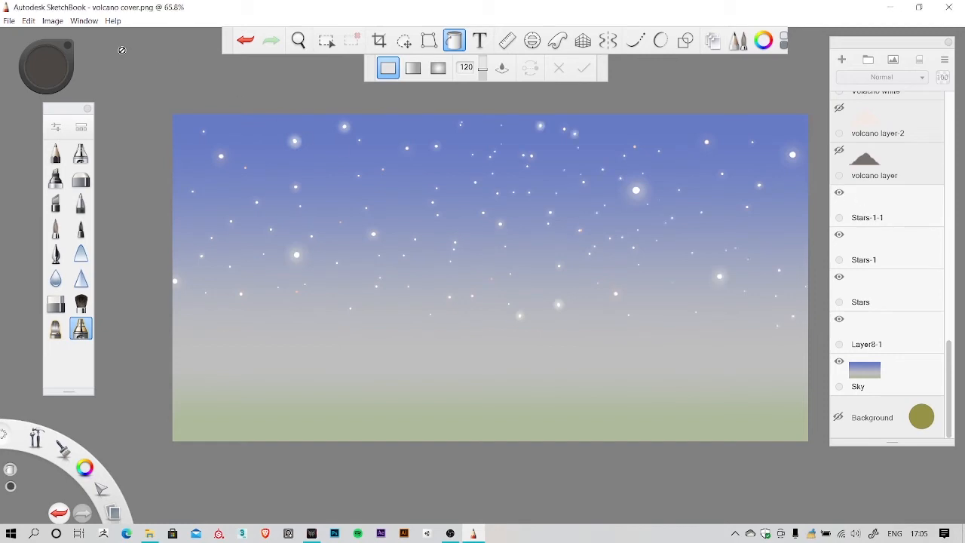
Step: Save the visible starry sky as the PNG file "volcano bg" in the "parts of volcano" folder, accepting the layer merge
{"action": "left_click", "coordinate": [9, 21]}
{"action": "left_click", "coordinate": [34, 98]}
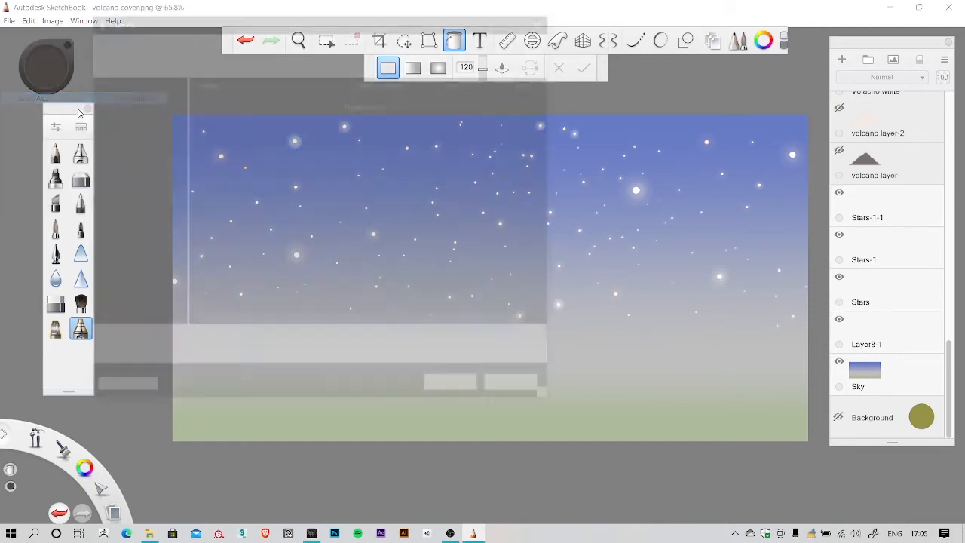
{"action": "left_click", "coordinate": [240, 39]}
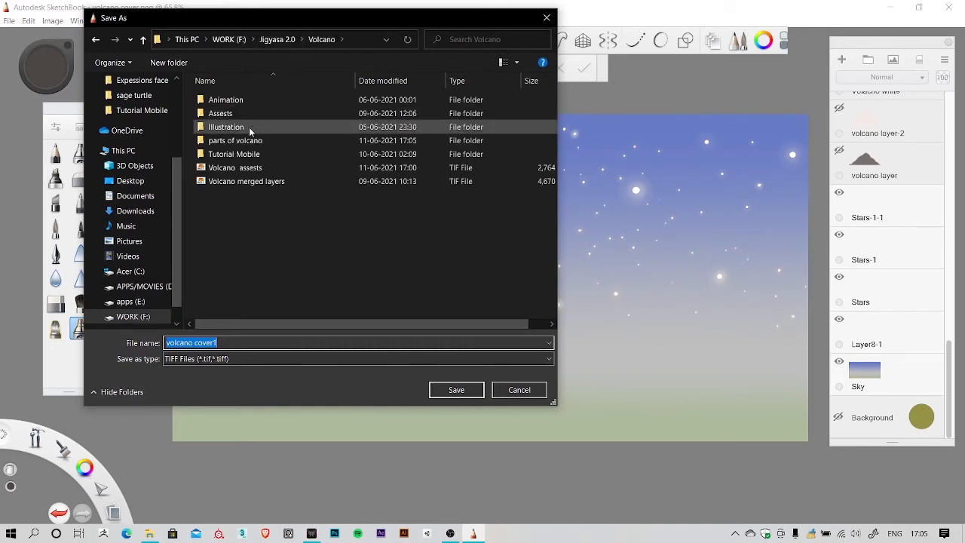
{"action": "double_click", "coordinate": [260, 141]}
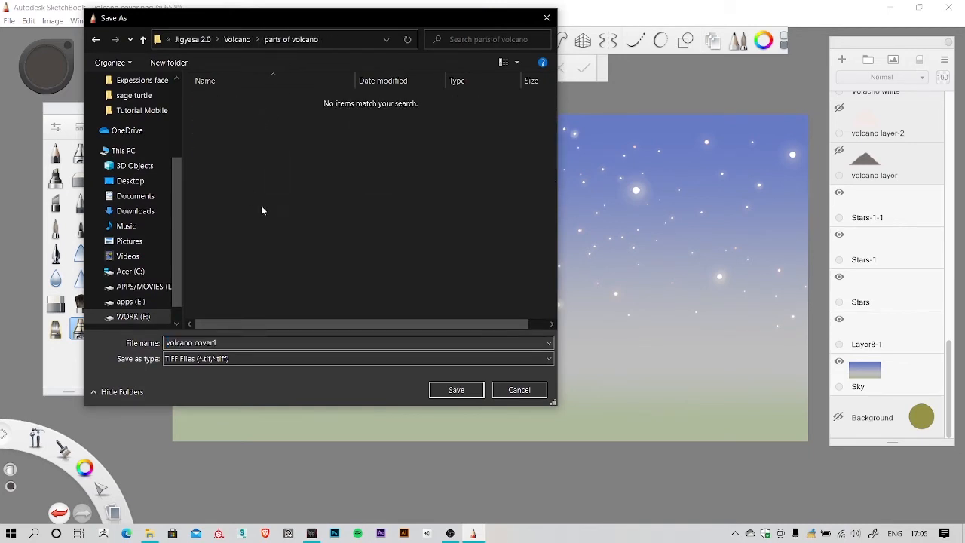
{"action": "left_click", "coordinate": [263, 358]}
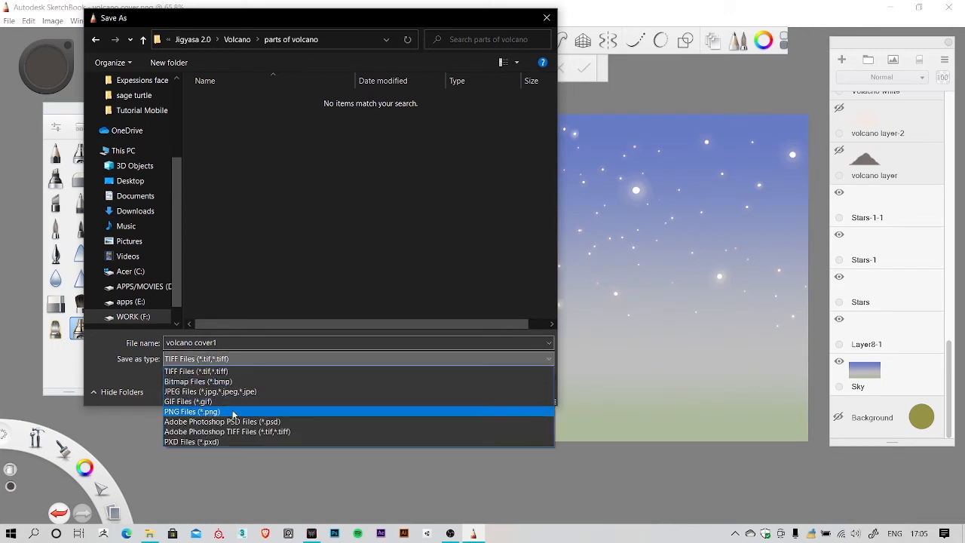
{"action": "left_click", "coordinate": [241, 409]}
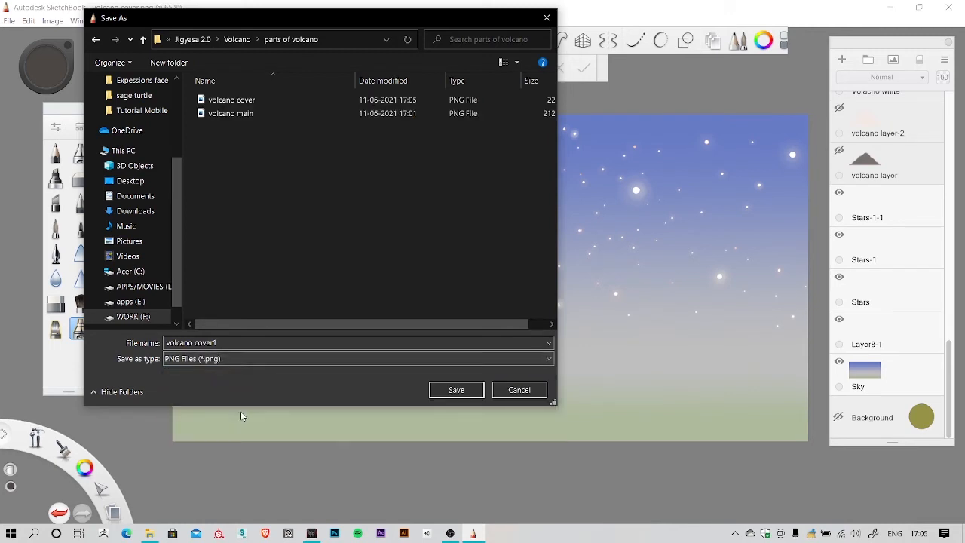
{"action": "left_click", "coordinate": [247, 114]}
{"action": "double_click", "coordinate": [204, 343]}
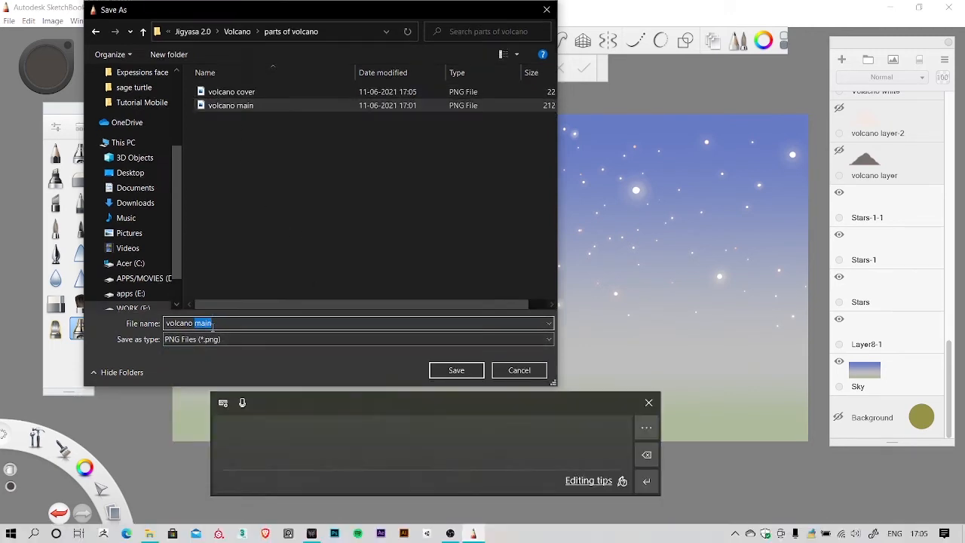
{"action": "type", "text": "bg"}
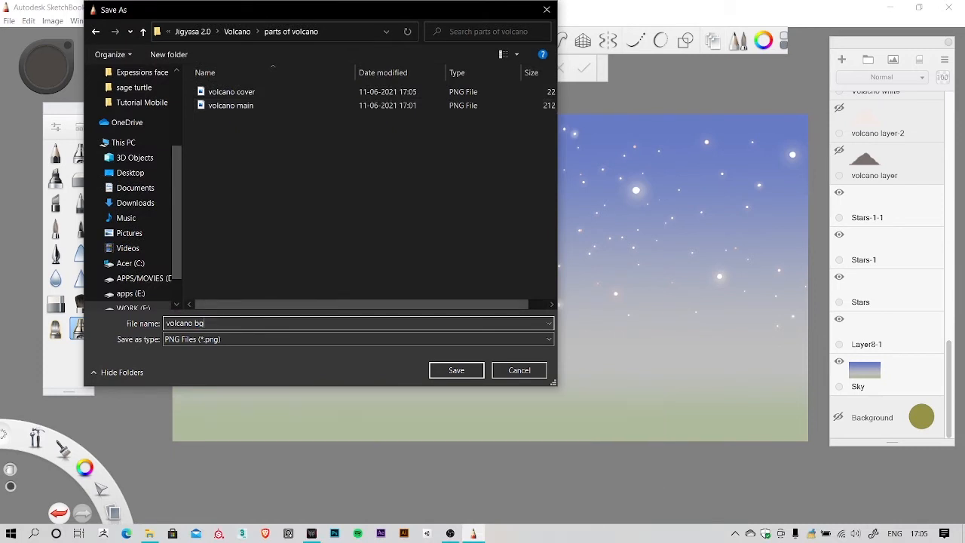
{"action": "left_click", "coordinate": [457, 370]}
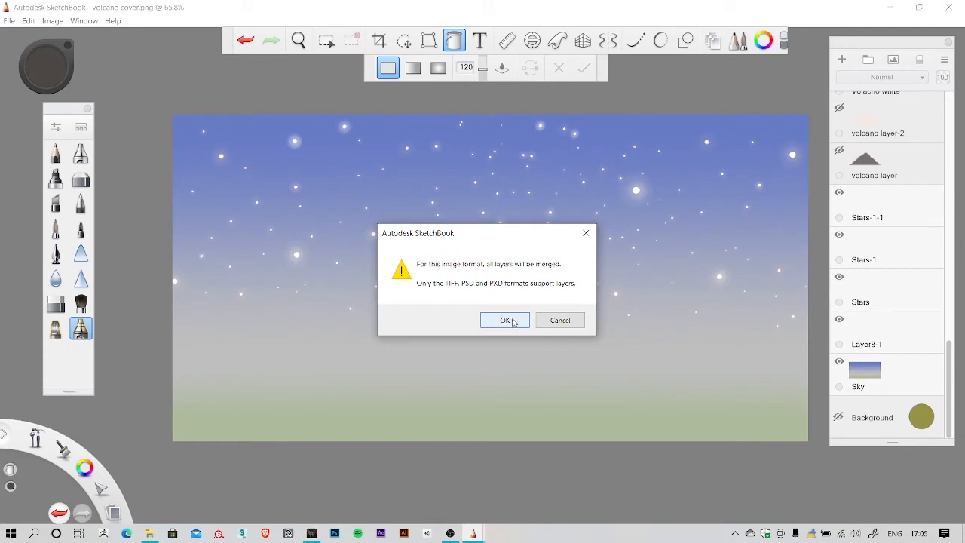
{"action": "left_click", "coordinate": [511, 321]}
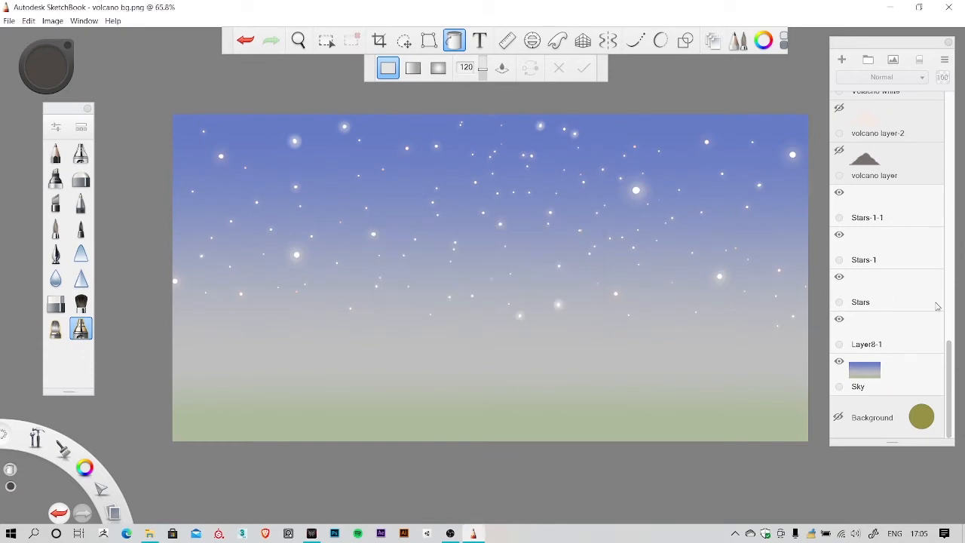
Step: Hide the Sky, Layer8-1 and all three Stars layers
{"action": "left_click_drag", "start_coordinate": [949, 350], "coordinate": [892, 382]}
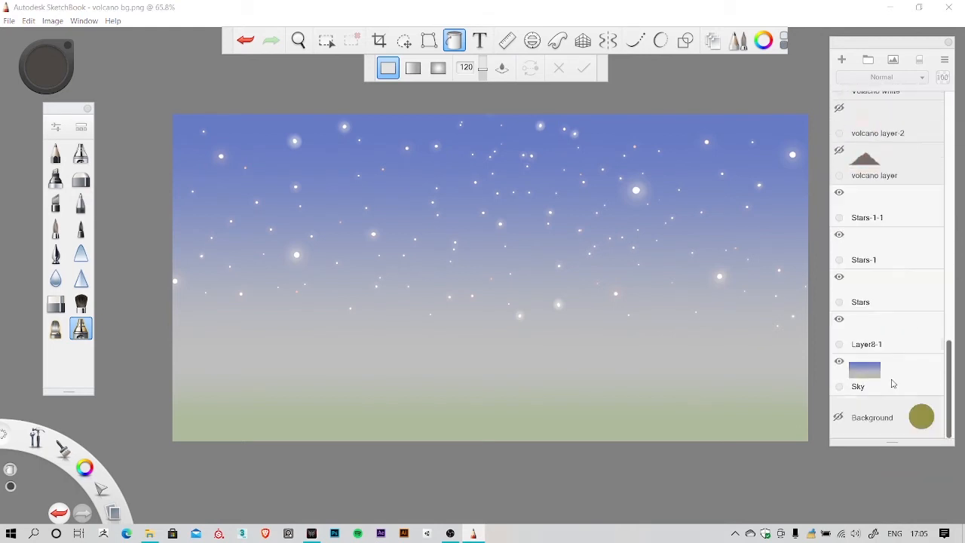
{"action": "left_click", "coordinate": [840, 363]}
{"action": "left_click", "coordinate": [839, 319]}
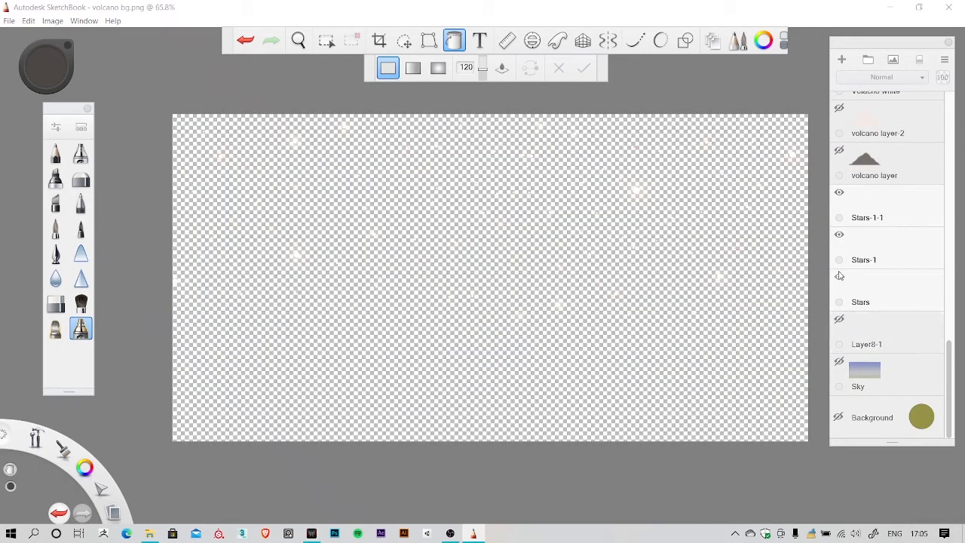
{"action": "left_click", "coordinate": [839, 276]}
{"action": "left_click", "coordinate": [839, 234]}
{"action": "left_click", "coordinate": [839, 193]}
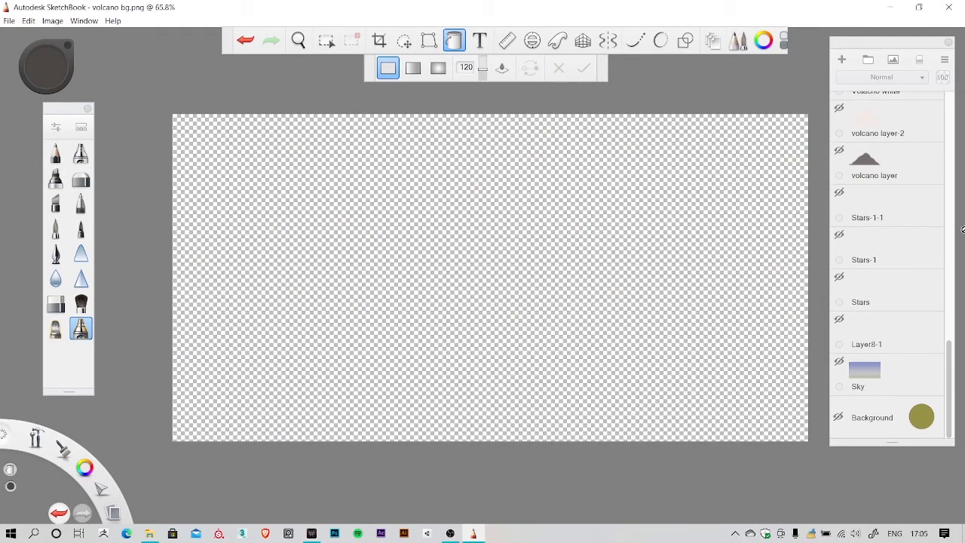
Step: Show only the Lava layer on the canvas
{"action": "left_click", "coordinate": [950, 325]}
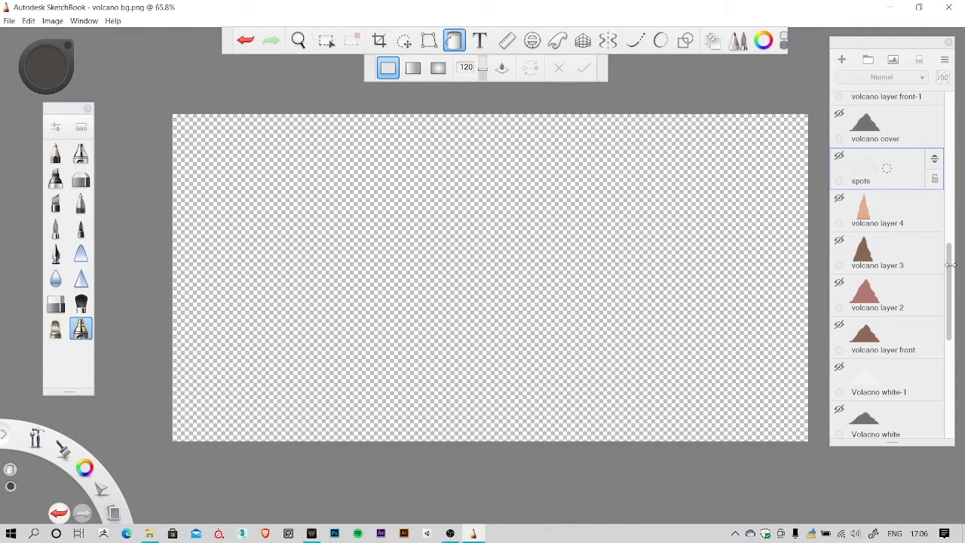
{"action": "left_click_drag", "start_coordinate": [951, 260], "coordinate": [953, 181]}
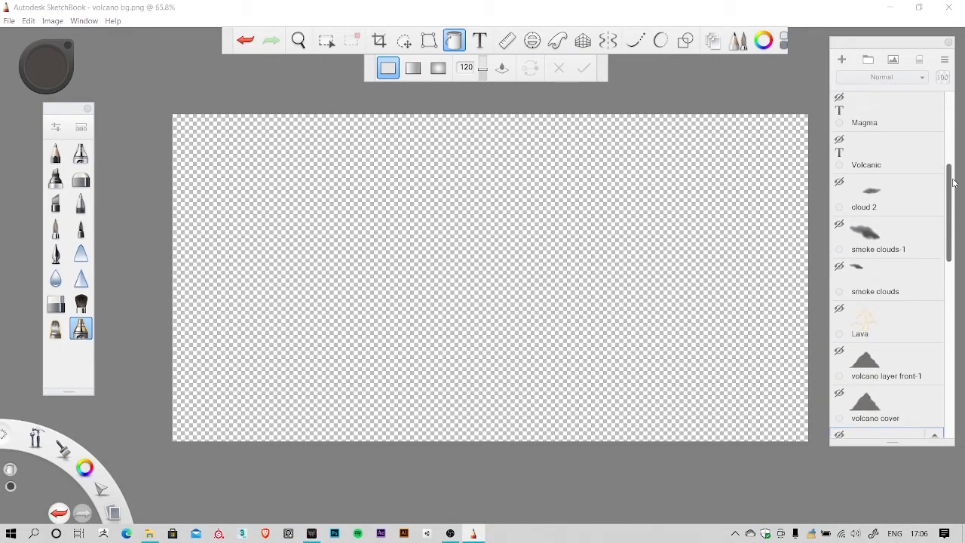
{"action": "left_click", "coordinate": [840, 309]}
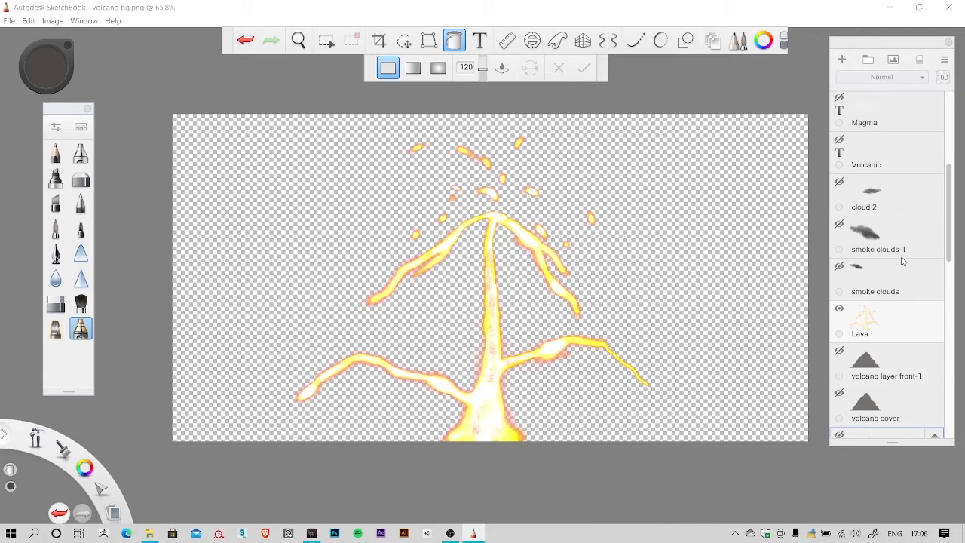
{"action": "left_click", "coordinate": [841, 310]}
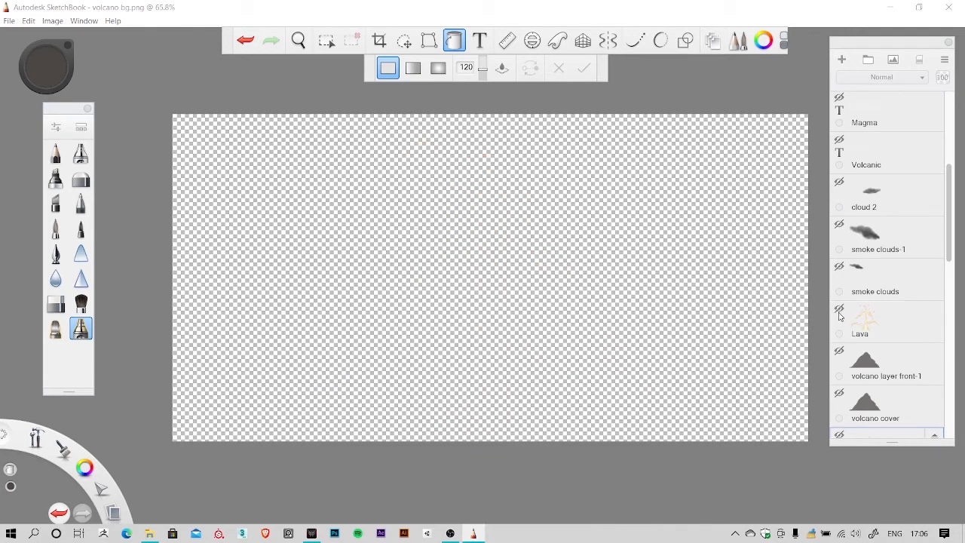
{"action": "left_click", "coordinate": [841, 310]}
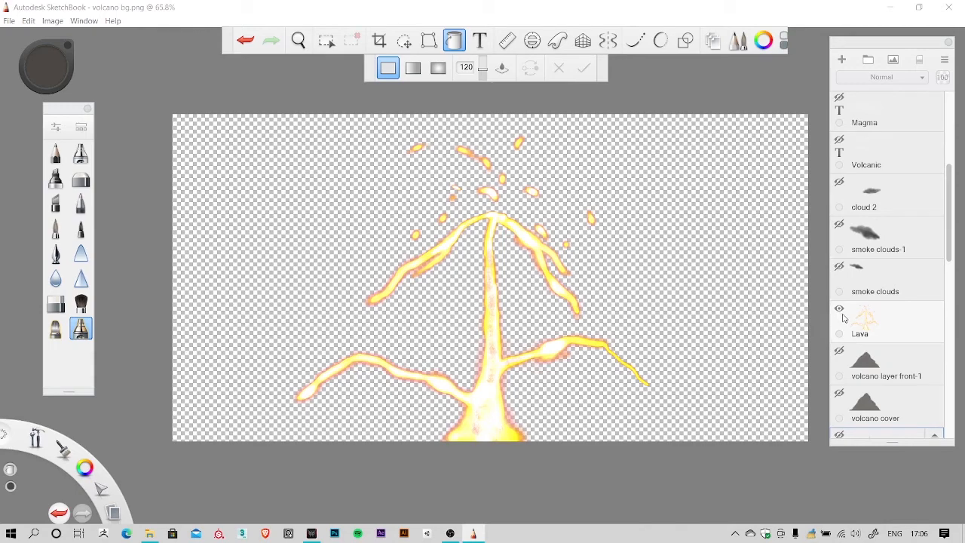
Step: Save the visible lava artwork as the PNG file "volcano lava" in the "parts of volcano" folder, accepting the layer merge
{"action": "left_click", "coordinate": [10, 22]}
{"action": "left_click", "coordinate": [45, 98]}
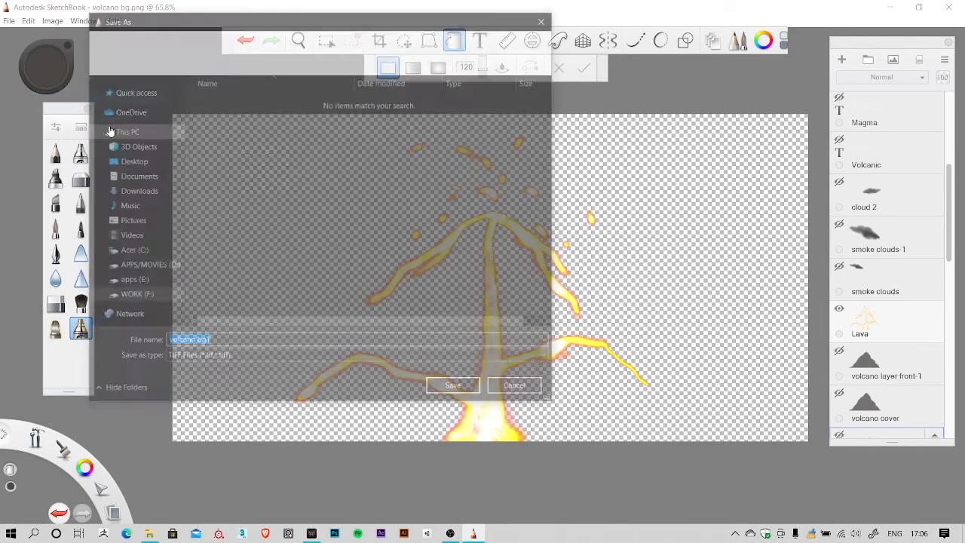
{"action": "left_click", "coordinate": [273, 360]}
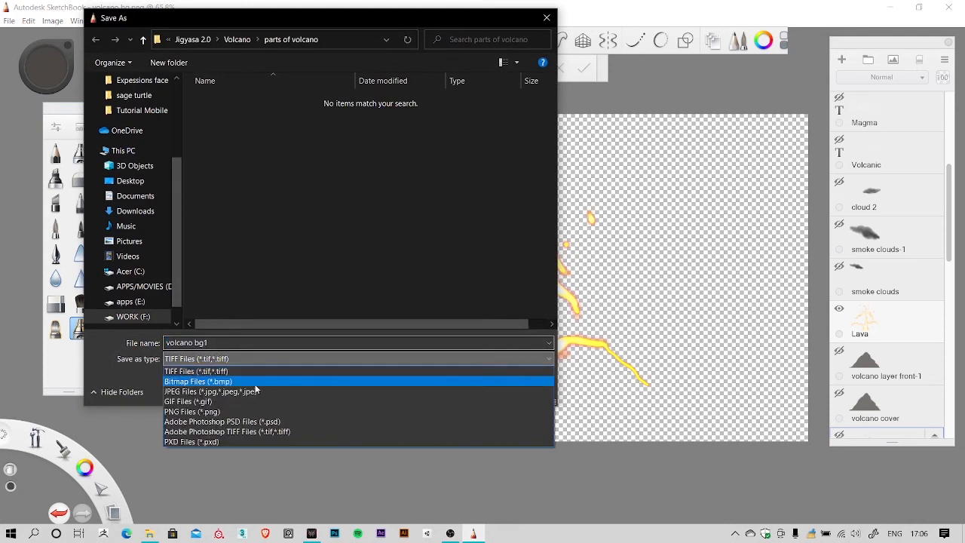
{"action": "left_click", "coordinate": [237, 412]}
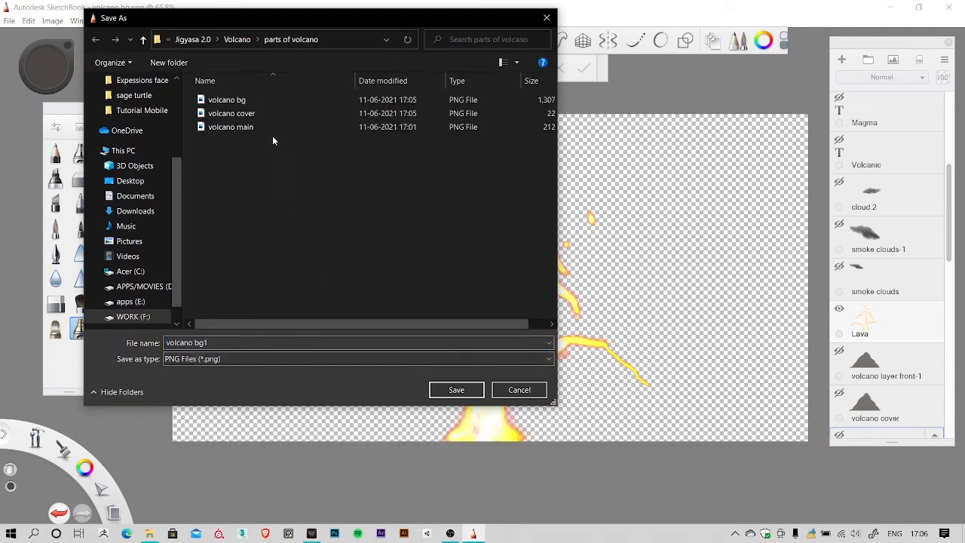
{"action": "left_click", "coordinate": [248, 113]}
{"action": "left_click", "coordinate": [209, 343]}
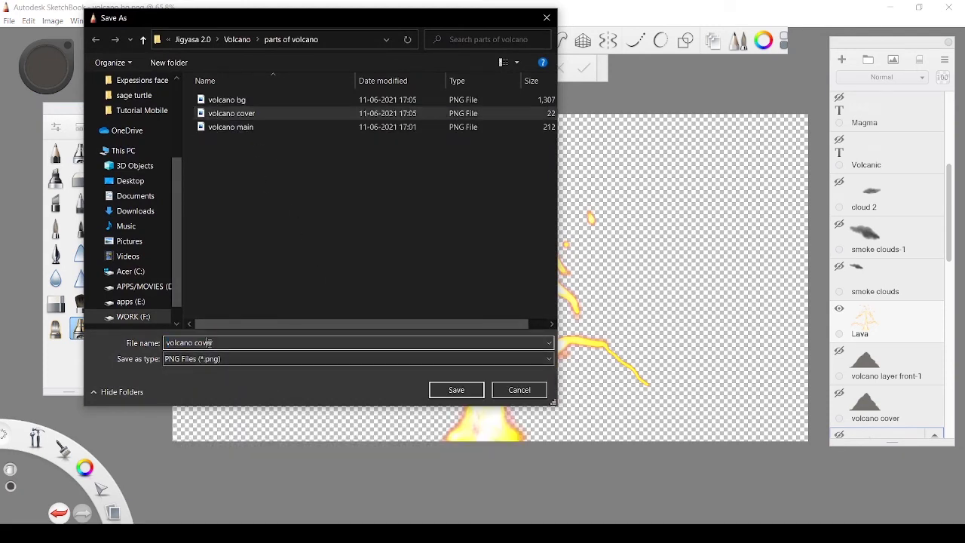
{"action": "left_click_drag", "start_coordinate": [199, 323], "coordinate": [290, 320]}
{"action": "type", "text": "lava"}
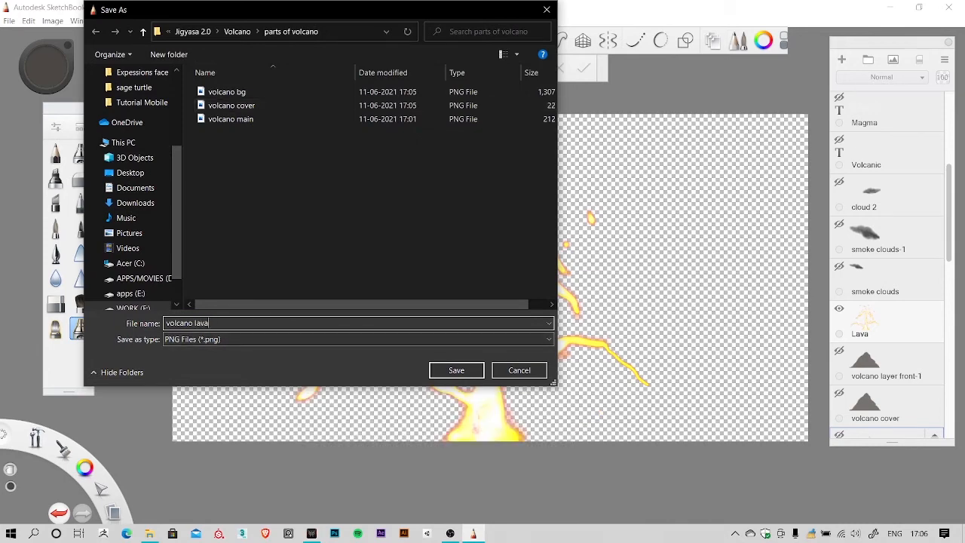
{"action": "left_click", "coordinate": [460, 372]}
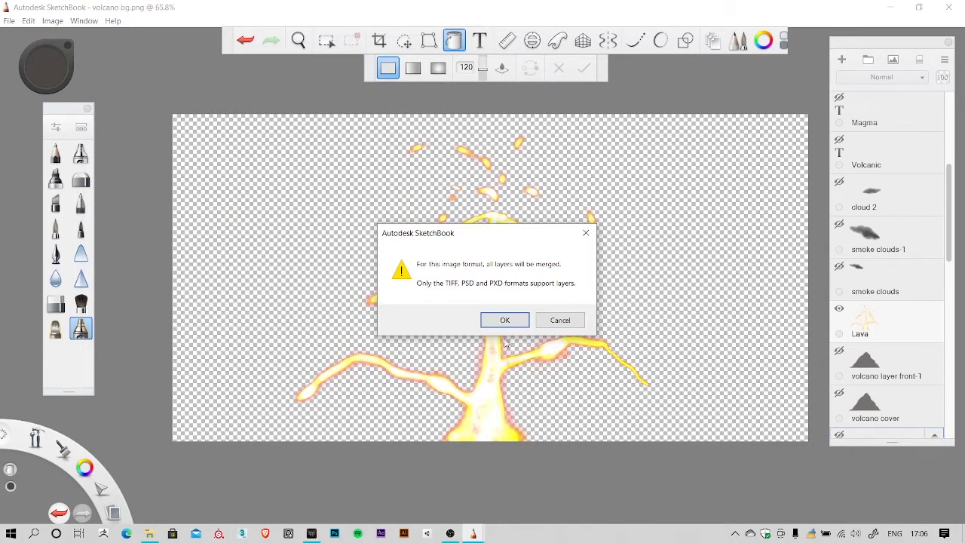
{"action": "left_click", "coordinate": [505, 320]}
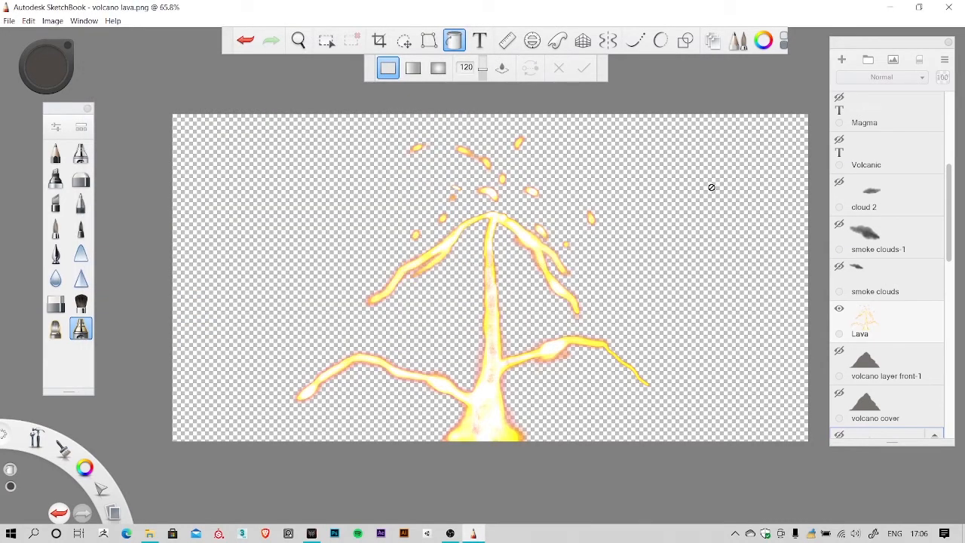
Step: Hide the Lava layer, preview the smoke clouds layers one by one, and leave only cloud 2 shown
{"action": "left_click", "coordinate": [841, 308]}
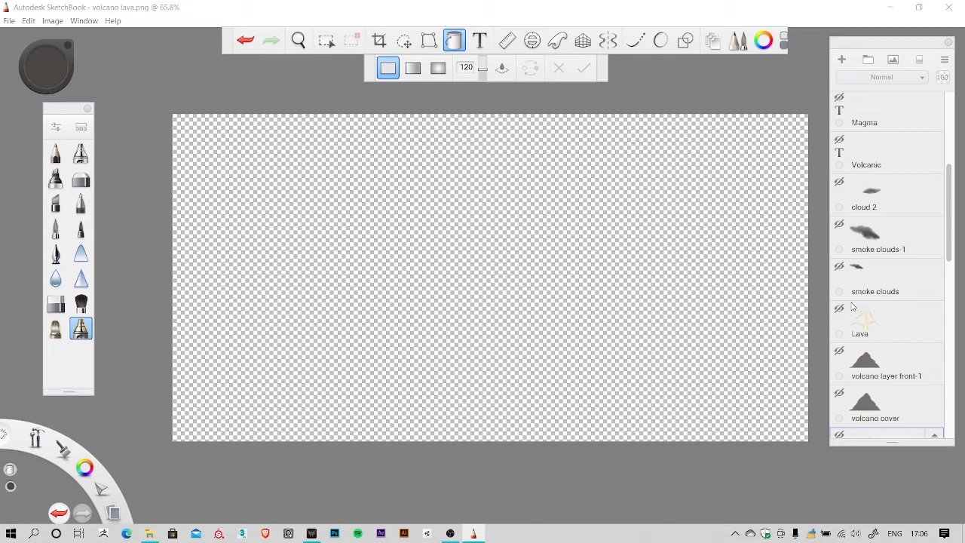
{"action": "left_click", "coordinate": [840, 267]}
{"action": "left_click", "coordinate": [840, 267]}
{"action": "left_click", "coordinate": [840, 226]}
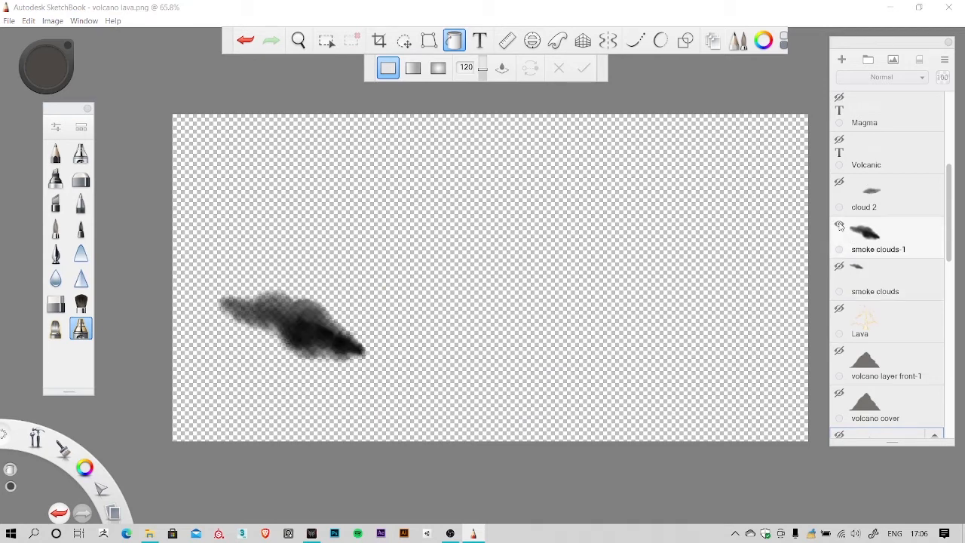
{"action": "left_click", "coordinate": [842, 224]}
{"action": "left_click", "coordinate": [839, 183]}
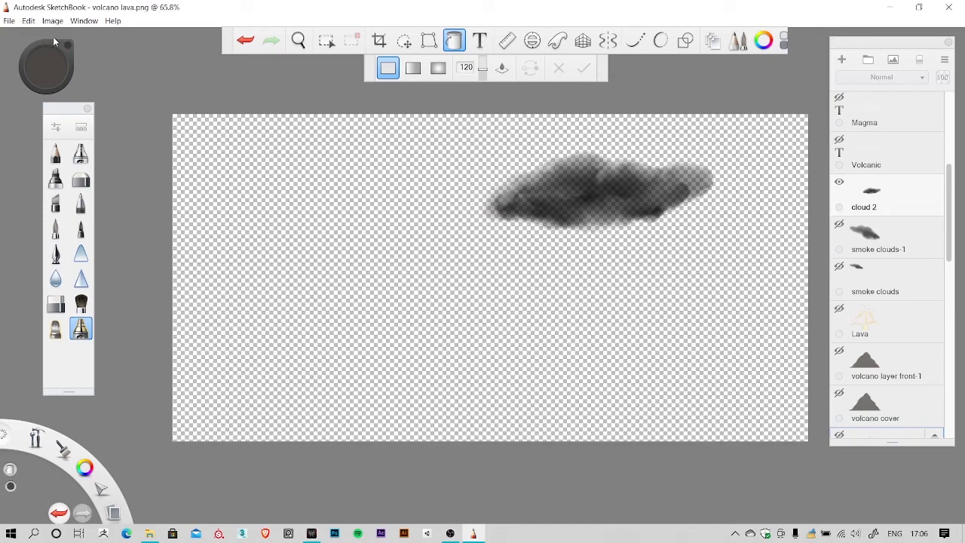
Step: Start saving the visible cloud 2 artwork as a new file in the "parts of volcano" folder, with PNG as the file type
{"action": "left_click", "coordinate": [6, 21]}
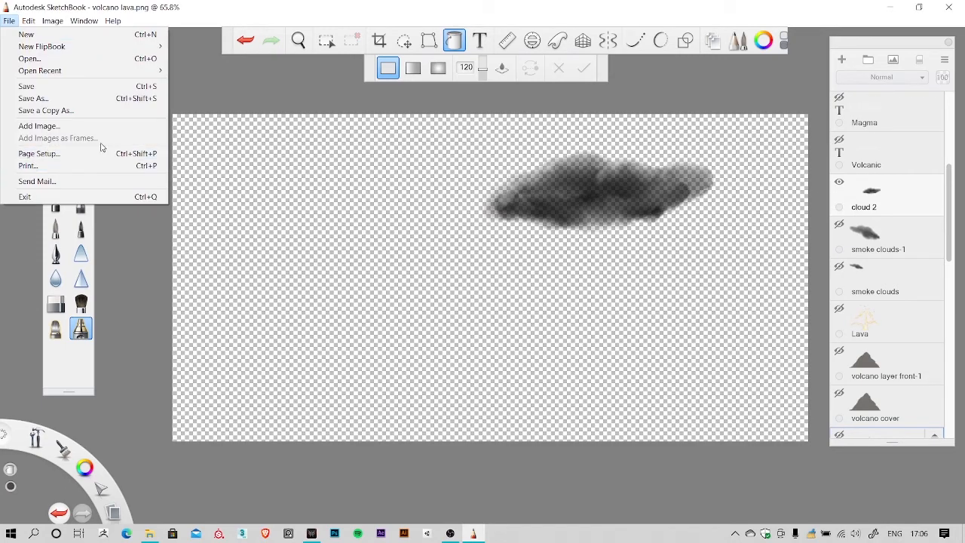
{"action": "left_click", "coordinate": [81, 98]}
{"action": "left_click", "coordinate": [235, 359]}
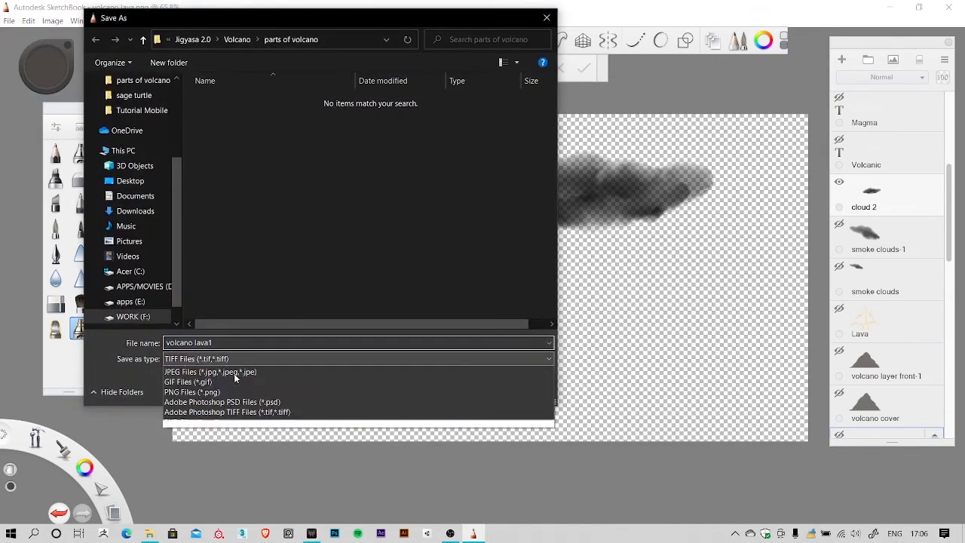
{"action": "left_click", "coordinate": [226, 398]}
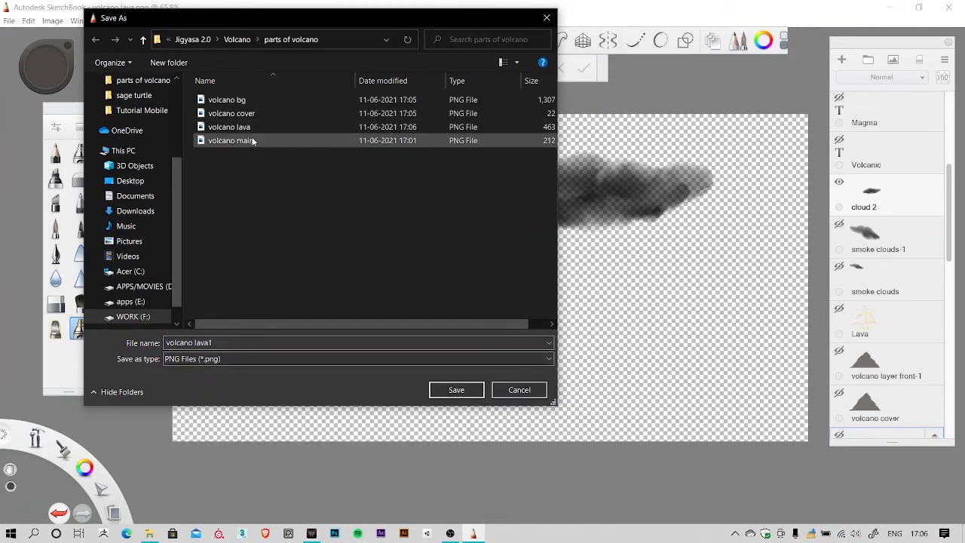
Step: Name the file "volcano smoke" and save it, accepting the layer merge
{"action": "left_click", "coordinate": [253, 141]}
{"action": "left_click", "coordinate": [210, 343]}
{"action": "left_click", "coordinate": [210, 342]}
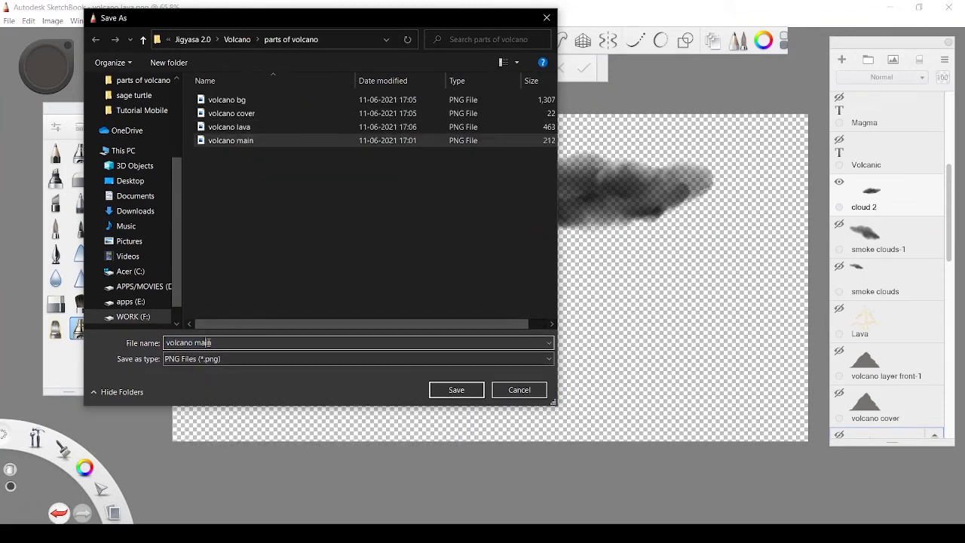
{"action": "left_click", "coordinate": [207, 342]}
{"action": "left_click", "coordinate": [210, 339]}
{"action": "left_click", "coordinate": [211, 324]}
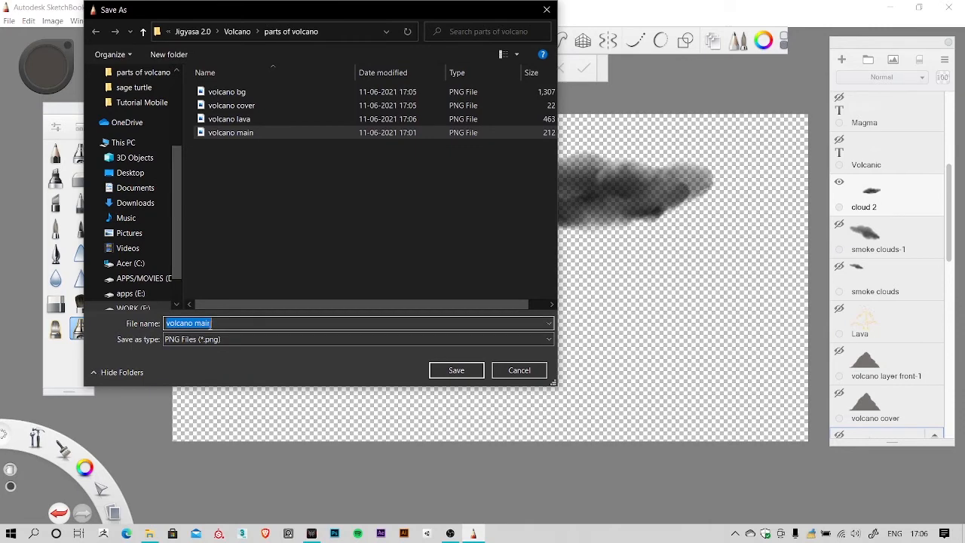
{"action": "left_click", "coordinate": [212, 324]}
{"action": "left_click_drag", "start_coordinate": [217, 324], "coordinate": [201, 324]}
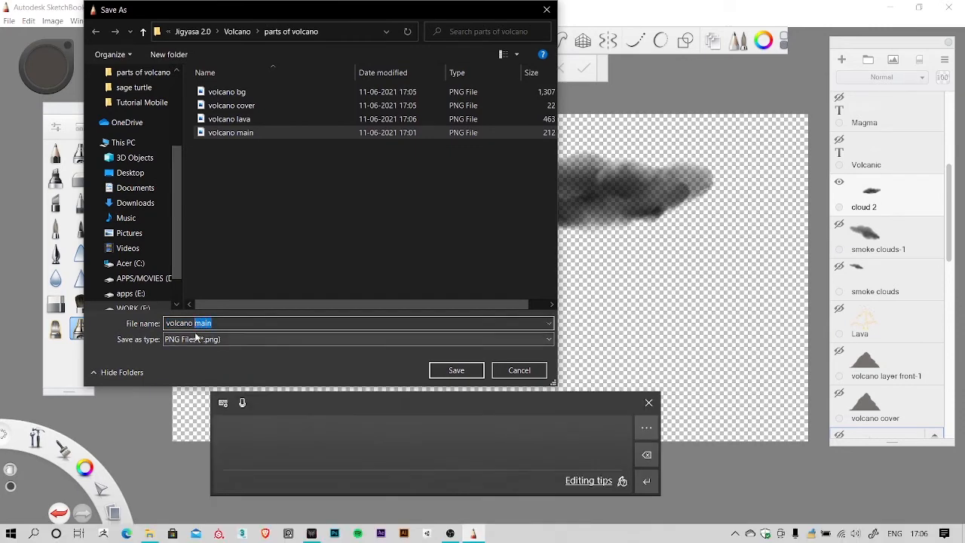
{"action": "type", "text": "smoke"}
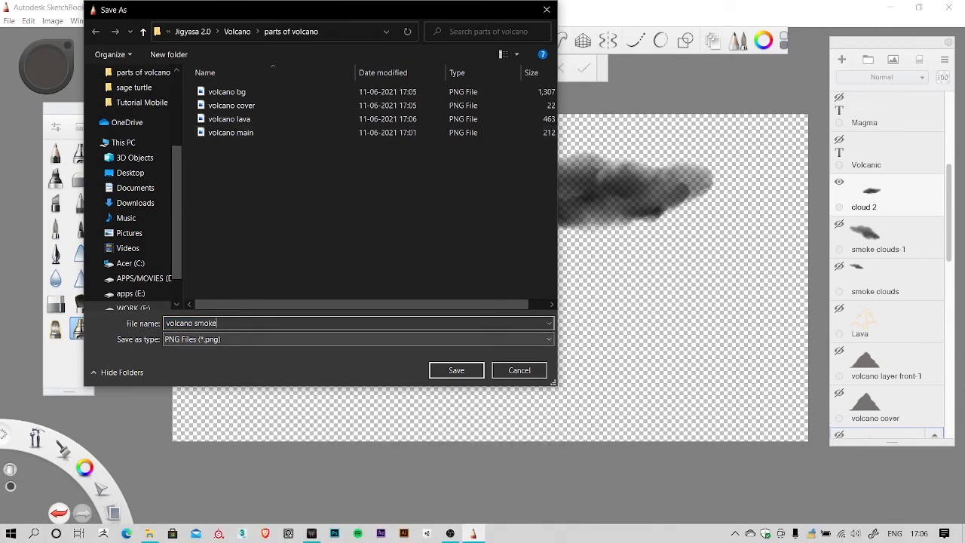
{"action": "left_click", "coordinate": [459, 370]}
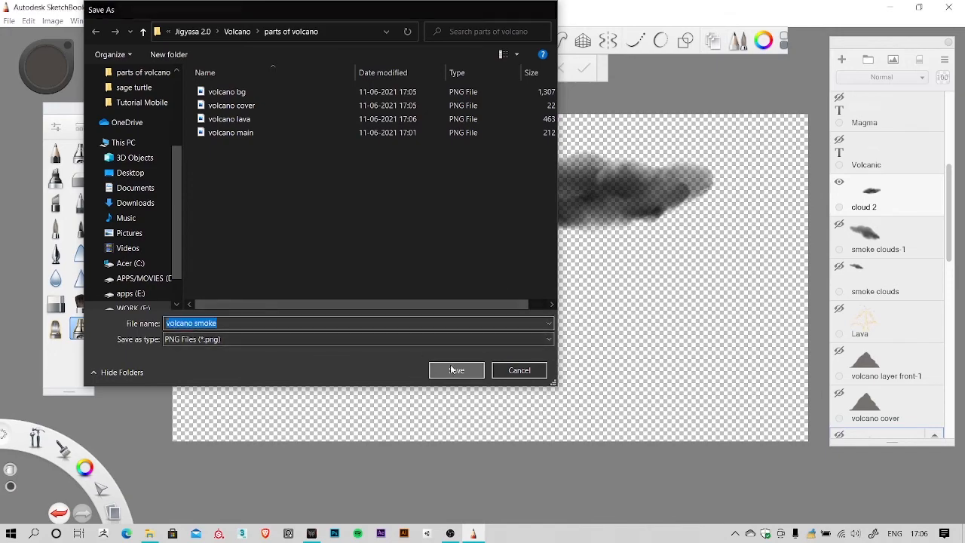
{"action": "left_click", "coordinate": [505, 320]}
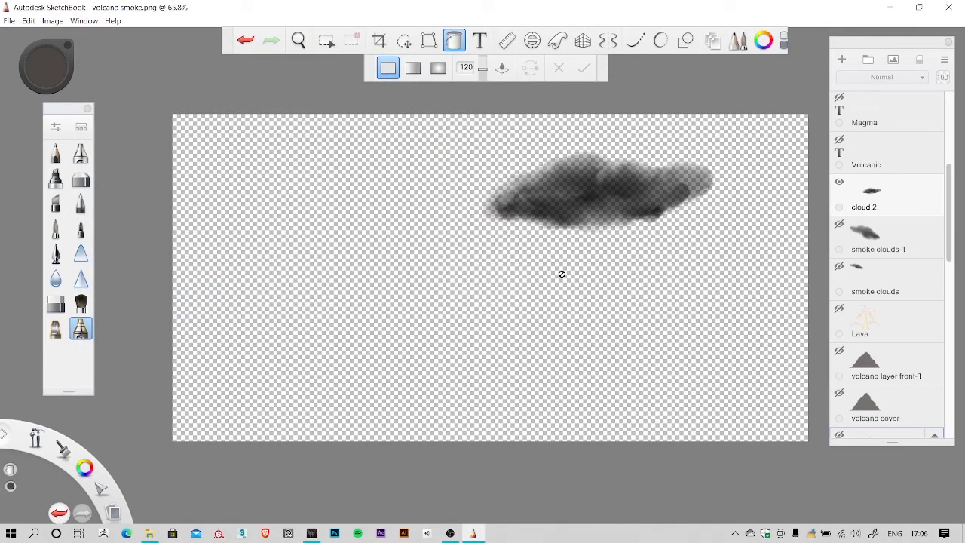
Step: Hide the cloud 2 layer
{"action": "key", "text": "space"}
{"action": "left_click_drag", "start_coordinate": [532, 273], "coordinate": [564, 270]}
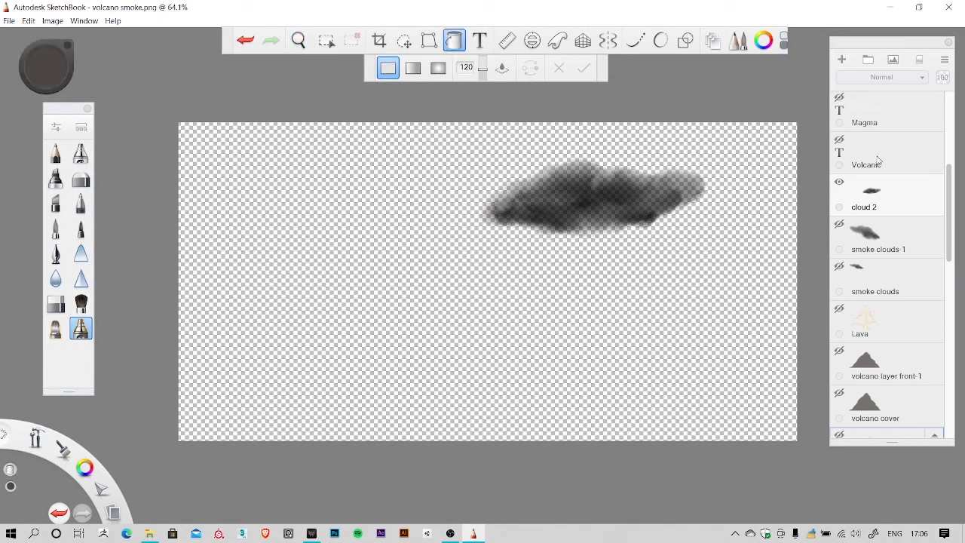
{"action": "left_click", "coordinate": [839, 184]}
Step: Preview the Magma Chamber and Lava Flow text layers on the canvas, and hide both again
{"action": "scroll", "coordinate": [867, 151], "scroll_direction": "up", "scroll_amount": 5}
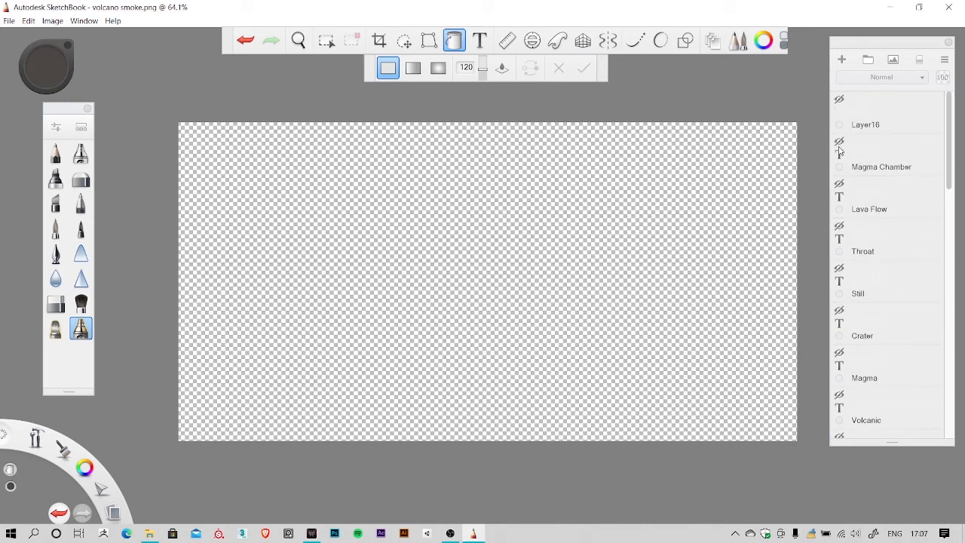
{"action": "left_click", "coordinate": [840, 143]}
{"action": "left_click", "coordinate": [907, 158]}
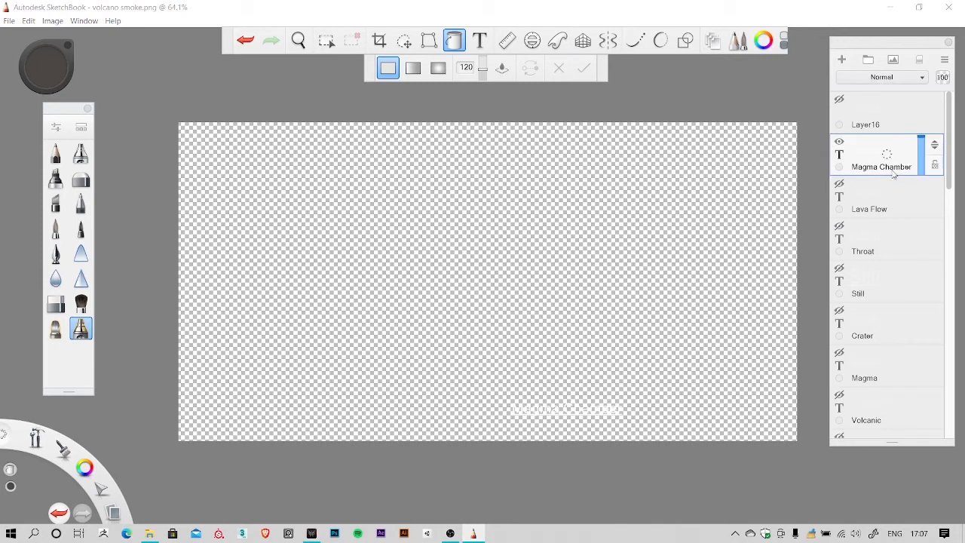
{"action": "left_click", "coordinate": [889, 189]}
{"action": "left_click", "coordinate": [840, 185]}
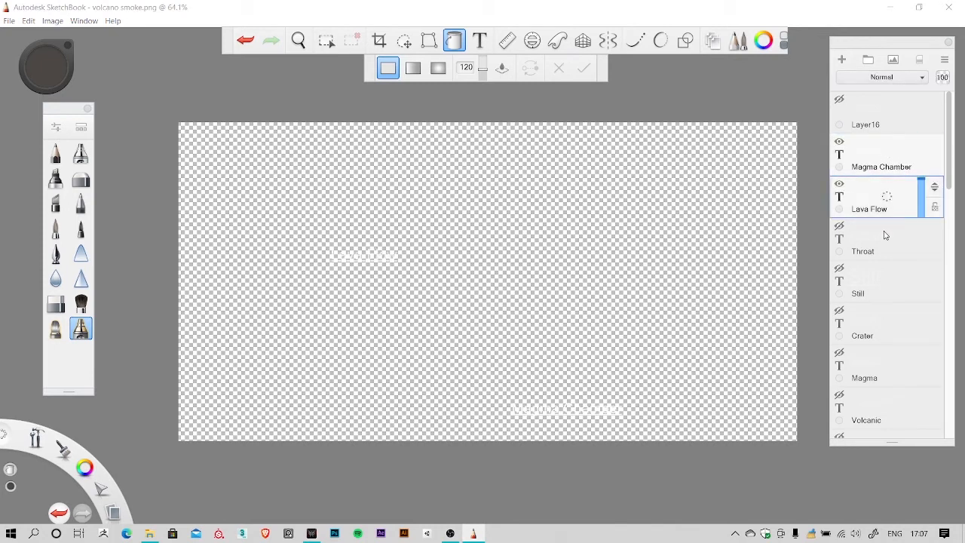
{"action": "left_click", "coordinate": [839, 184]}
{"action": "left_click", "coordinate": [839, 142]}
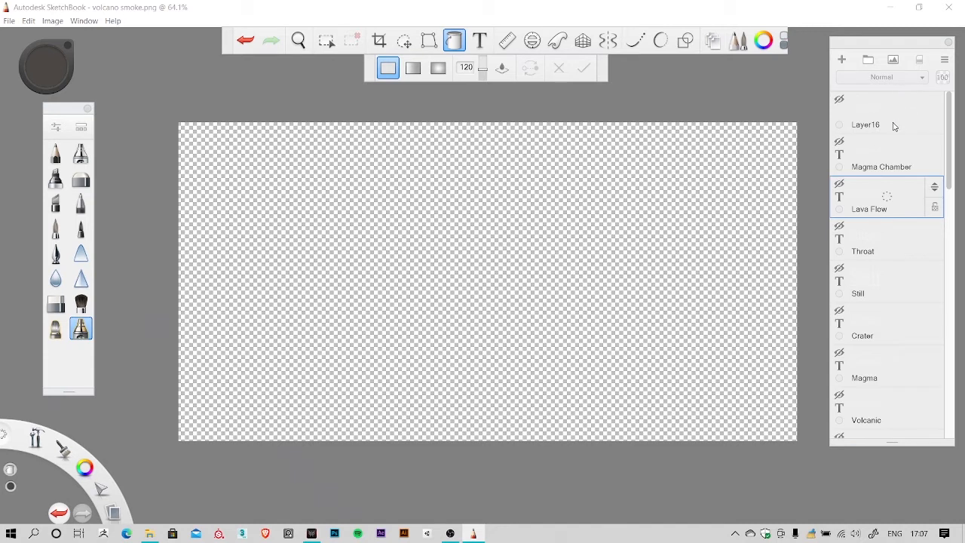
Step: Reposition the floating toolbar so that all of its tools fit on screen
{"action": "left_click_drag", "start_coordinate": [948, 185], "coordinate": [929, 113]}
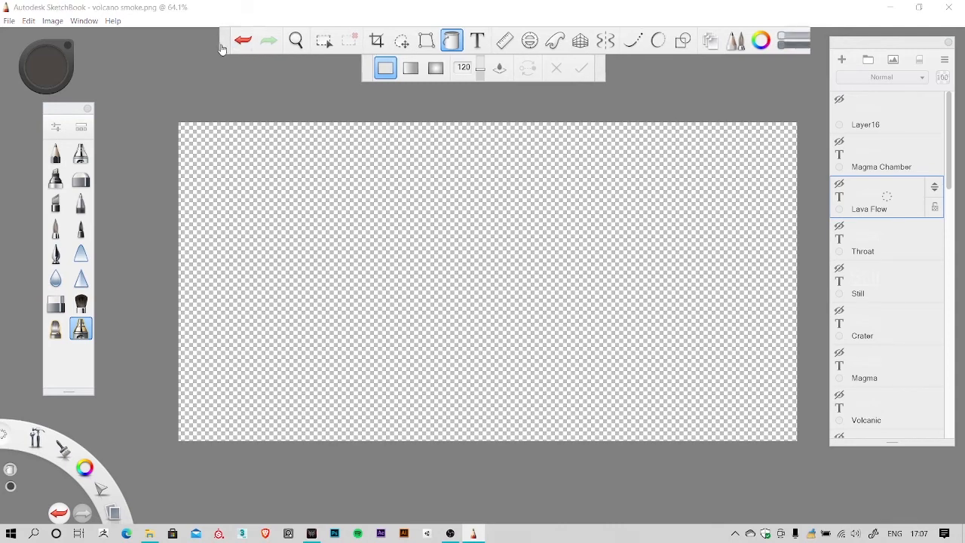
{"action": "left_click_drag", "start_coordinate": [223, 44], "coordinate": [184, 61]}
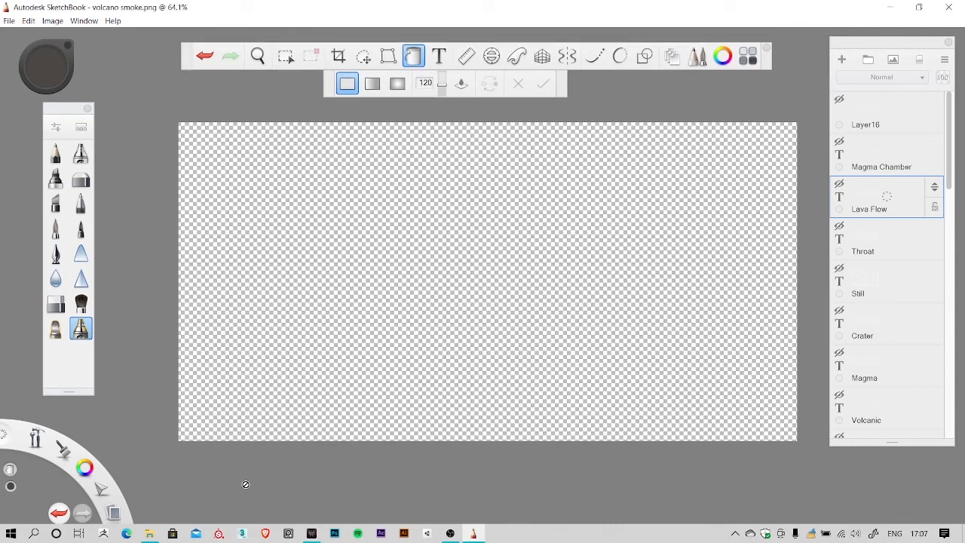
Step: Switch to File Explorer and open the folder containing the recent "volcano smoke" file
{"action": "left_click", "coordinate": [155, 533]}
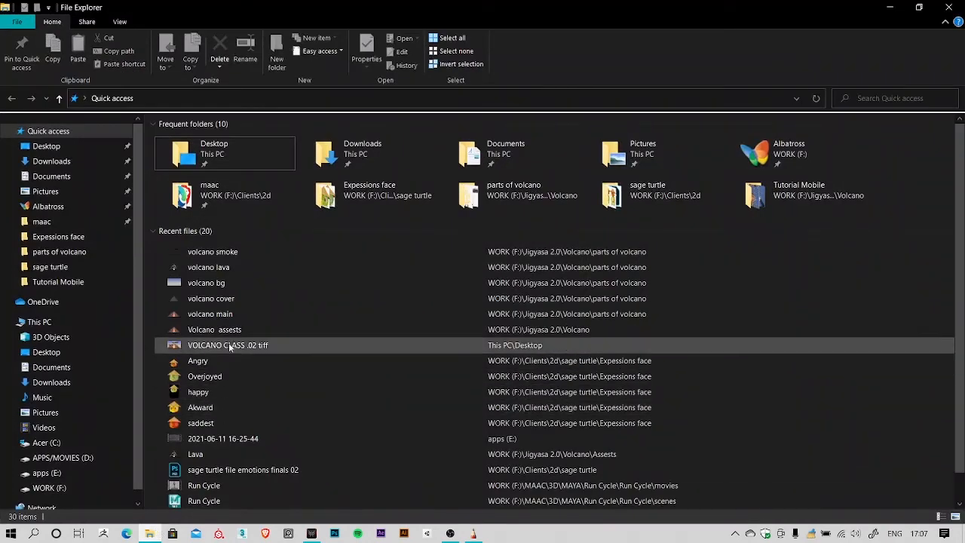
{"action": "left_click", "coordinate": [230, 252]}
{"action": "right_click", "coordinate": [231, 260]}
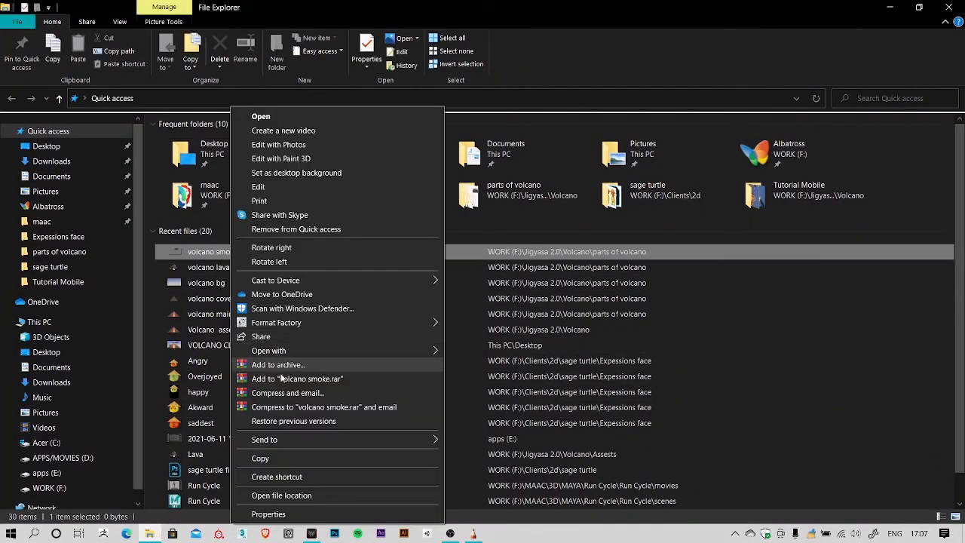
{"action": "left_click", "coordinate": [281, 494]}
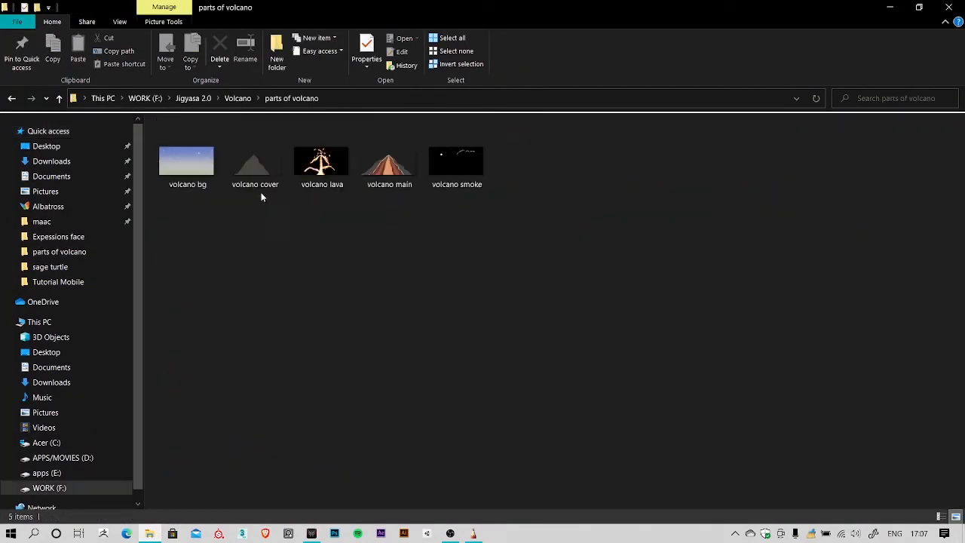
Step: View the exported images volcano bg, volcano cover and volcano lava one after another, closing each
{"action": "left_click", "coordinate": [193, 181]}
{"action": "double_click", "coordinate": [186, 173]}
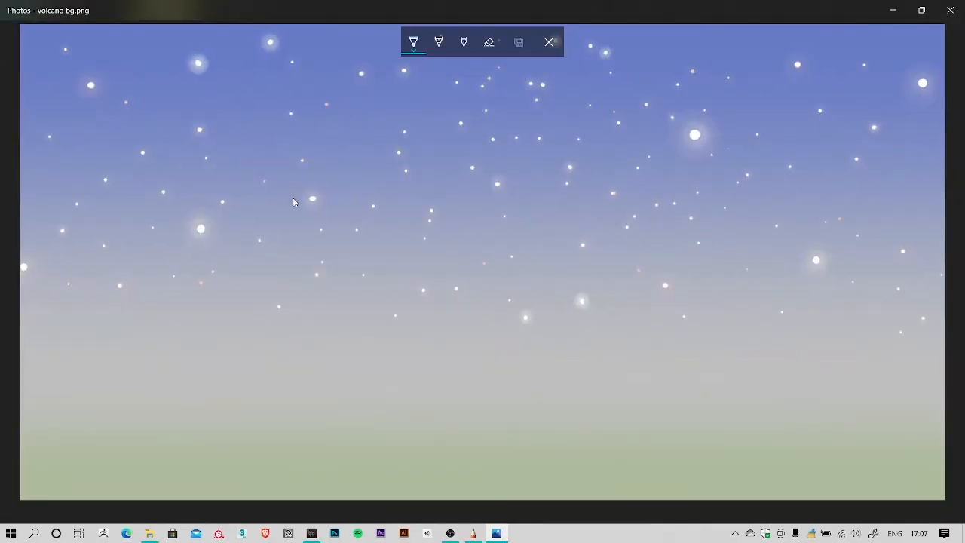
{"action": "left_click", "coordinate": [950, 10]}
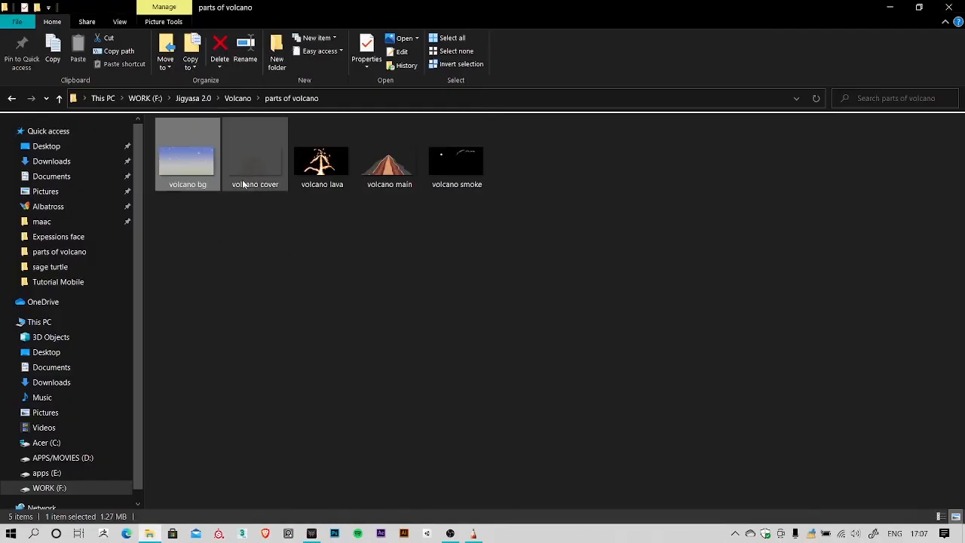
{"action": "double_click", "coordinate": [251, 173]}
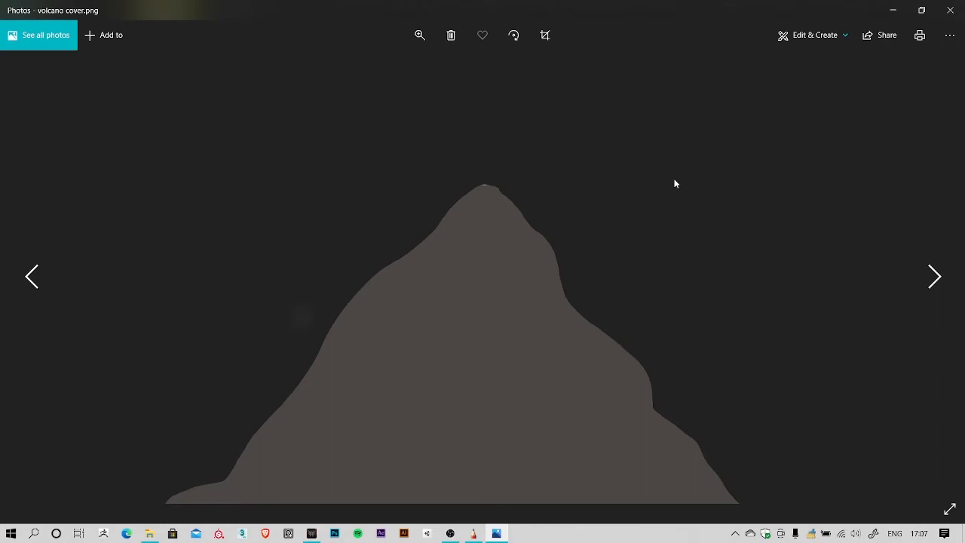
{"action": "left_click", "coordinate": [960, 6]}
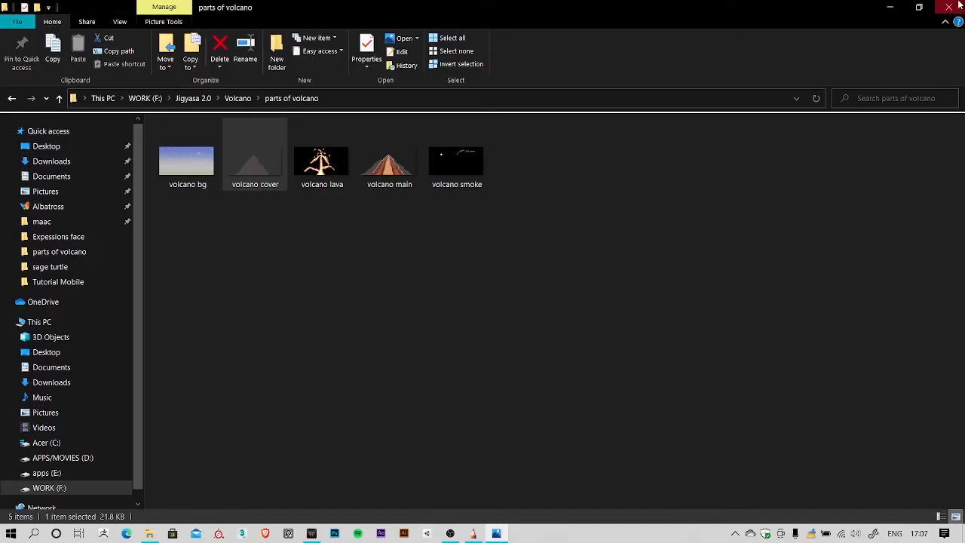
{"action": "left_click", "coordinate": [338, 175]}
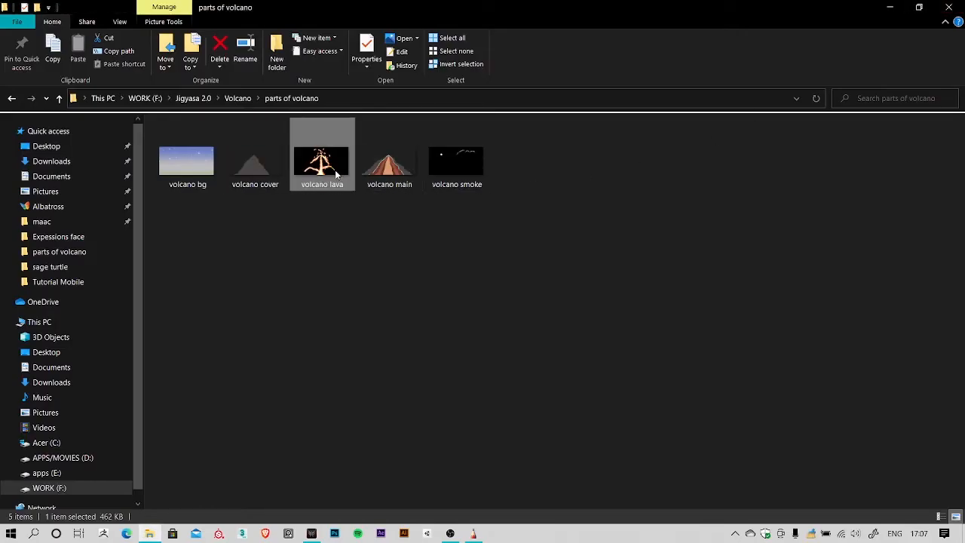
{"action": "double_click", "coordinate": [336, 174]}
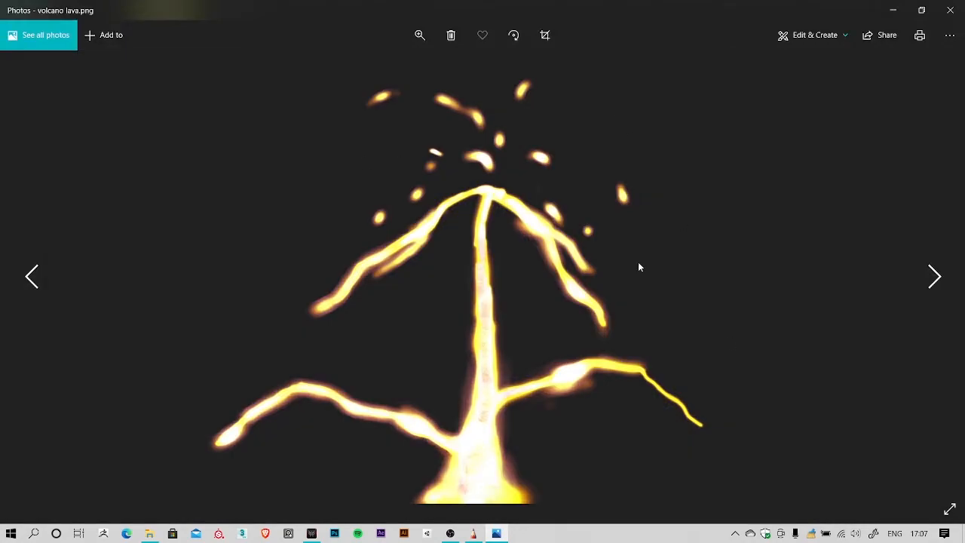
{"action": "left_click", "coordinate": [952, 8]}
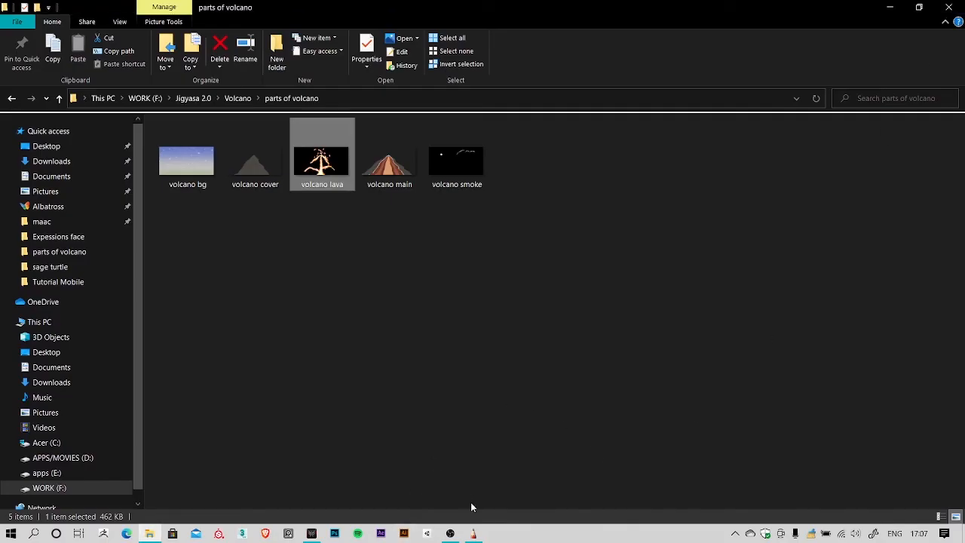
Step: Return to Autodesk SketchBook, show the Background layer, change its colour to pink, and hide it again
{"action": "left_click", "coordinate": [474, 533]}
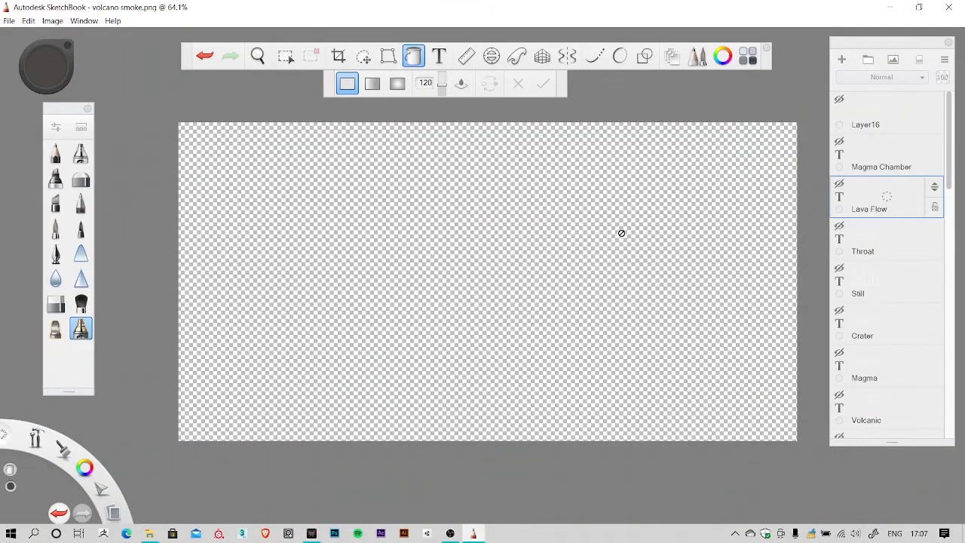
{"action": "scroll", "coordinate": [911, 363], "scroll_direction": "down", "scroll_amount": 15}
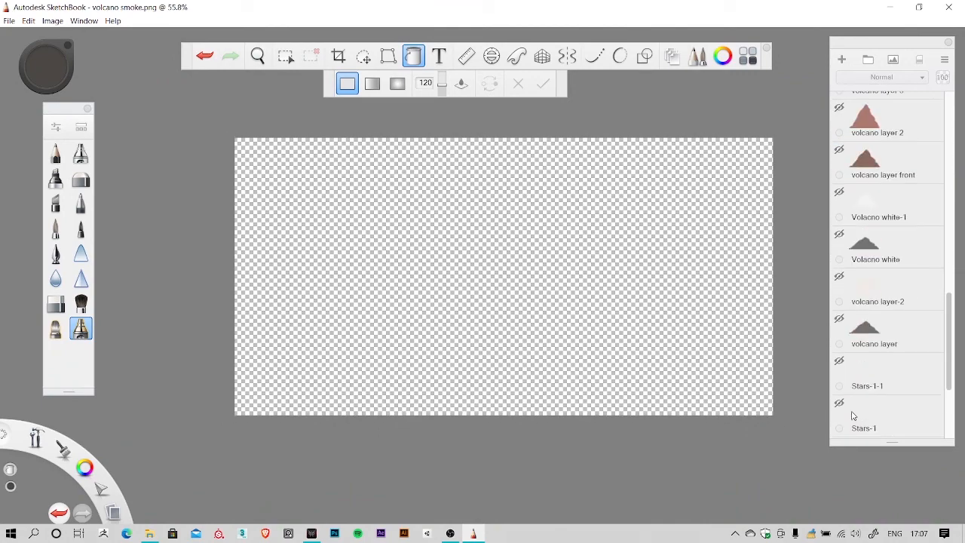
{"action": "left_click", "coordinate": [839, 419]}
{"action": "left_click", "coordinate": [839, 419]}
{"action": "left_click", "coordinate": [839, 419]}
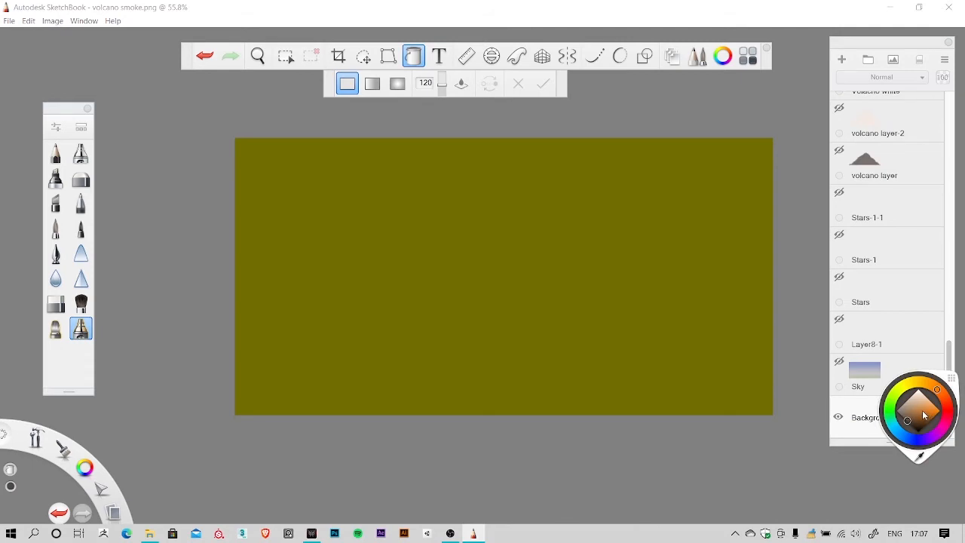
{"action": "left_click_drag", "start_coordinate": [923, 416], "coordinate": [948, 433]}
{"action": "left_click", "coordinate": [837, 416]}
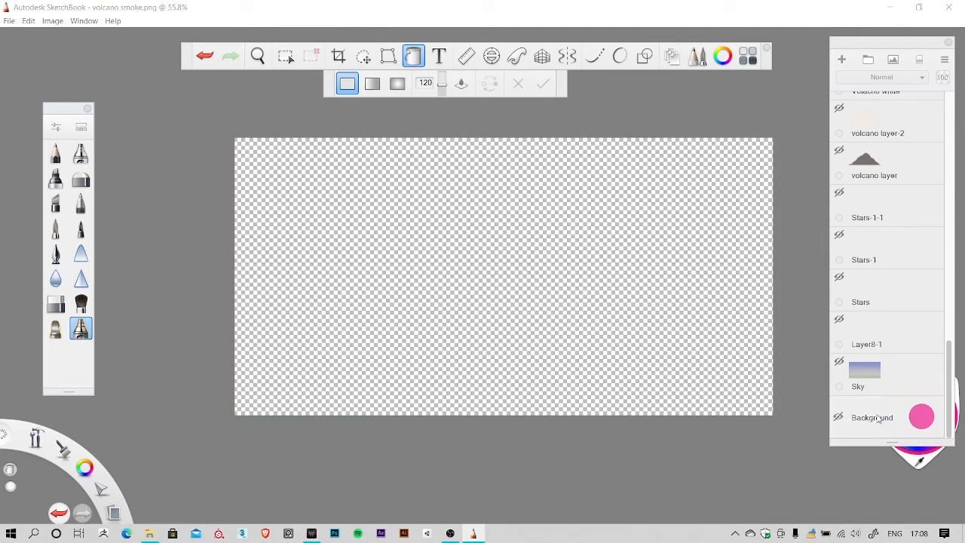
Step: Toggle the Background layer's visibility repeatedly to compare the canvas with and without its pink fill, leaving it hidden
{"action": "left_click", "coordinate": [838, 417]}
{"action": "left_click", "coordinate": [837, 417]}
{"action": "left_click", "coordinate": [837, 417]}
{"action": "left_click", "coordinate": [838, 417]}
{"action": "left_click", "coordinate": [838, 417]}
{"action": "left_click", "coordinate": [838, 417]}
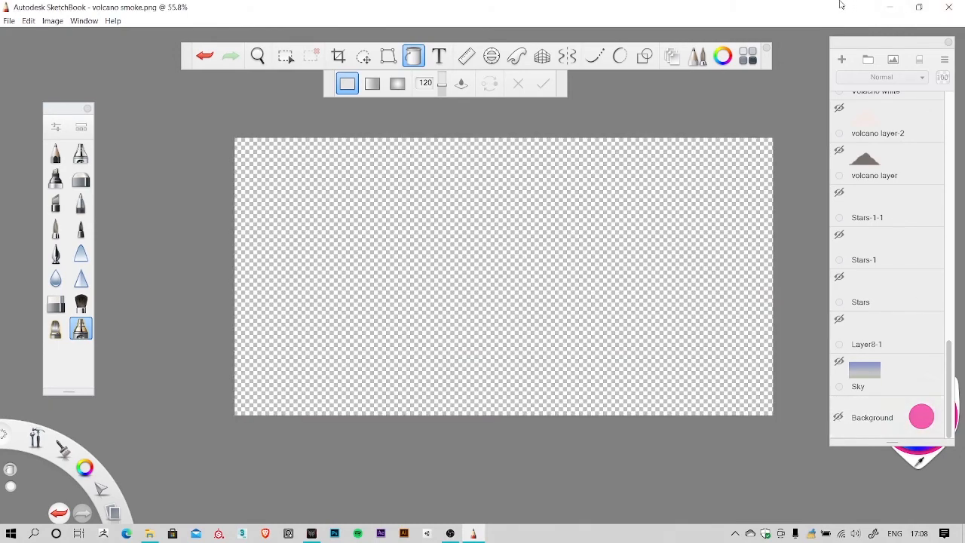
Step: Review the exported PNGs in Photos, starting from volcano lava, to examine their transparent backgrounds, and return to Autodesk SketchBook
{"action": "left_click", "coordinate": [888, 6]}
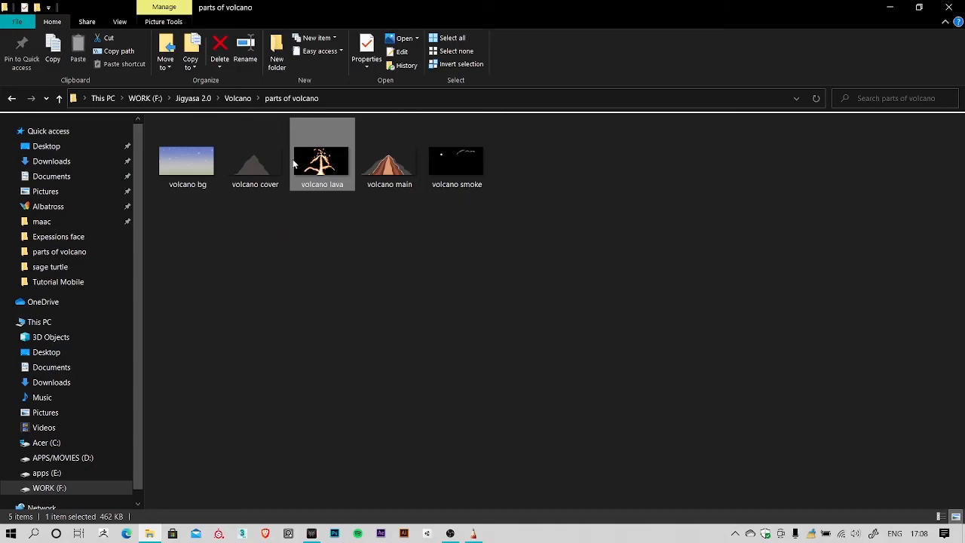
{"action": "double_click", "coordinate": [322, 160]}
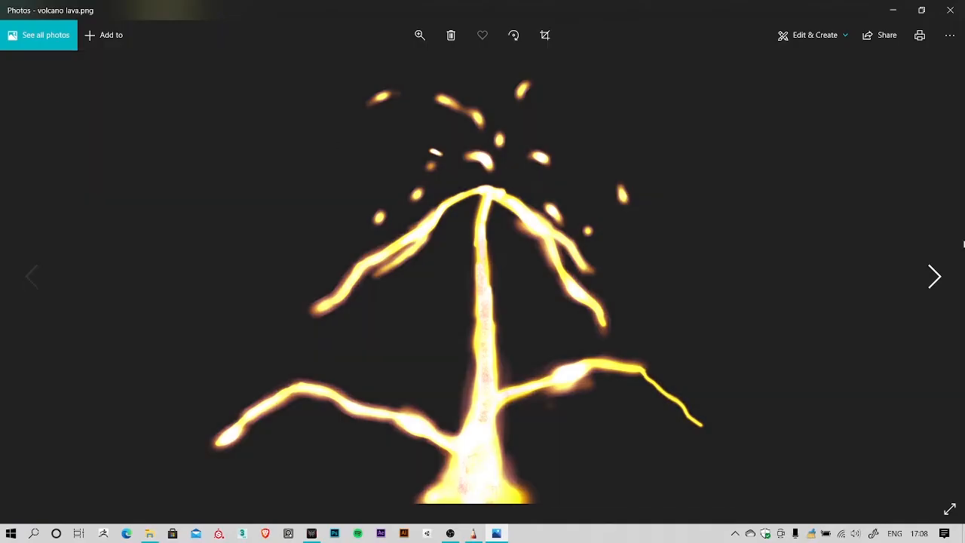
{"action": "key", "text": "Right"}
{"action": "key", "text": "Right"}
{"action": "key", "text": "Right"}
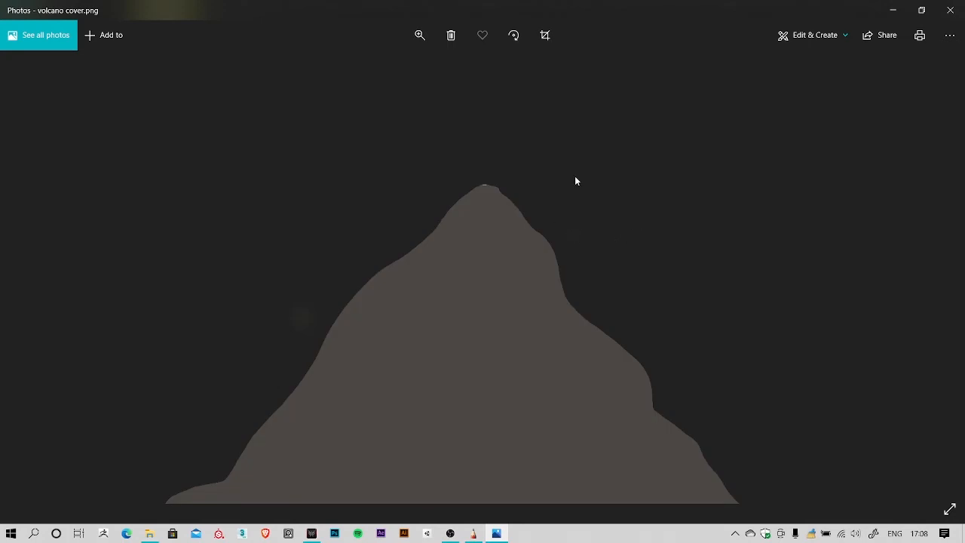
{"action": "left_click", "coordinate": [892, 10]}
{"action": "left_click", "coordinate": [473, 533]}
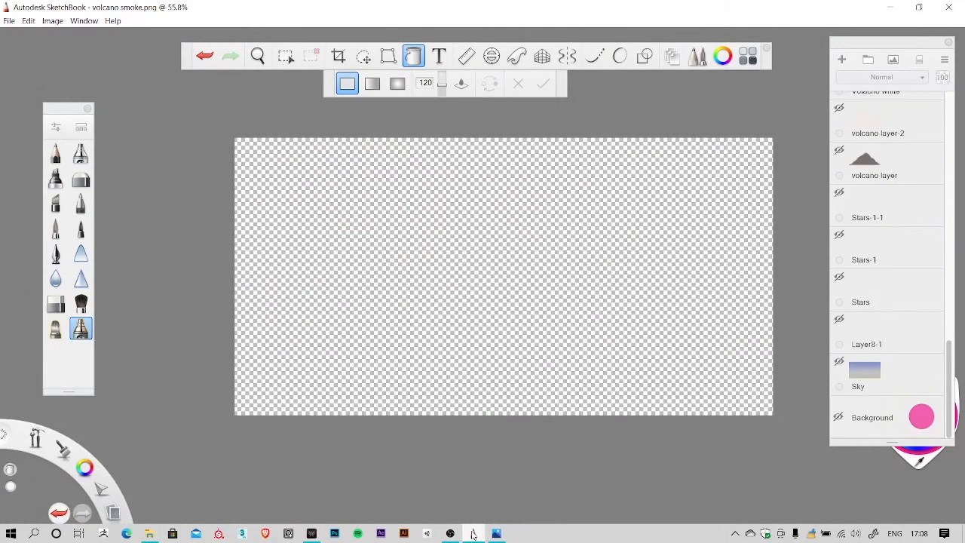
Step: Toggle the visibility of the Background layer and the volcano layer to compare the canvas transparency, leaving both layers hidden
{"action": "left_click", "coordinate": [839, 418]}
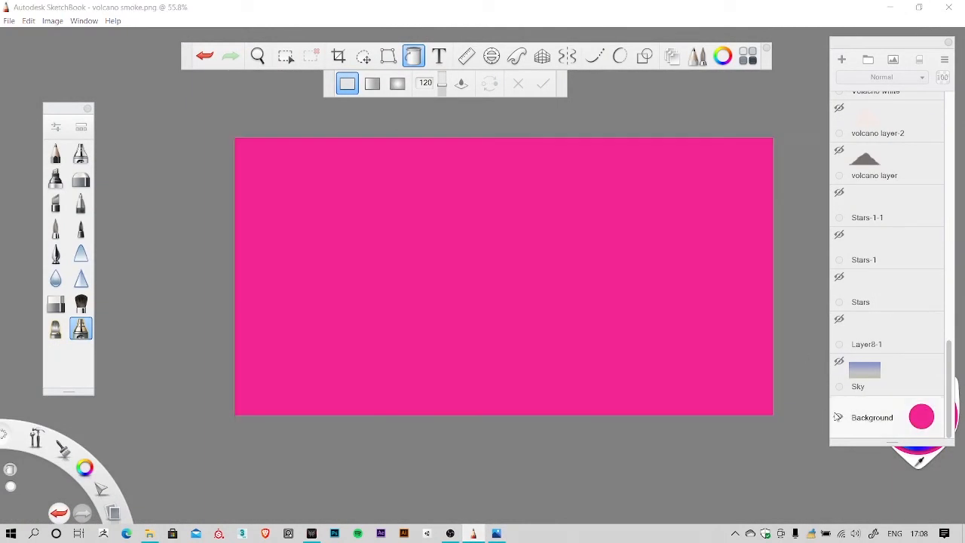
{"action": "left_click", "coordinate": [839, 419]}
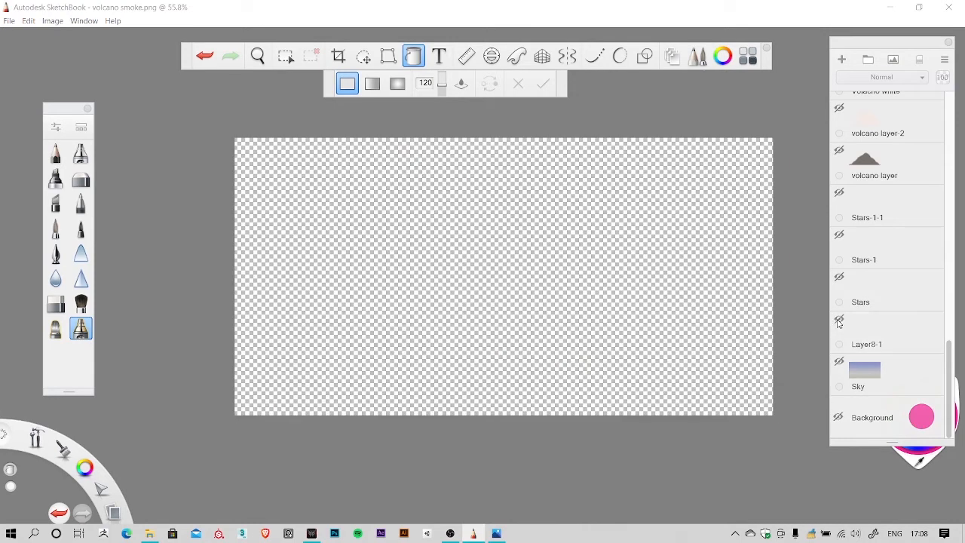
{"action": "scroll", "coordinate": [852, 234], "scroll_direction": "up", "scroll_amount": 1}
{"action": "left_click", "coordinate": [839, 199]}
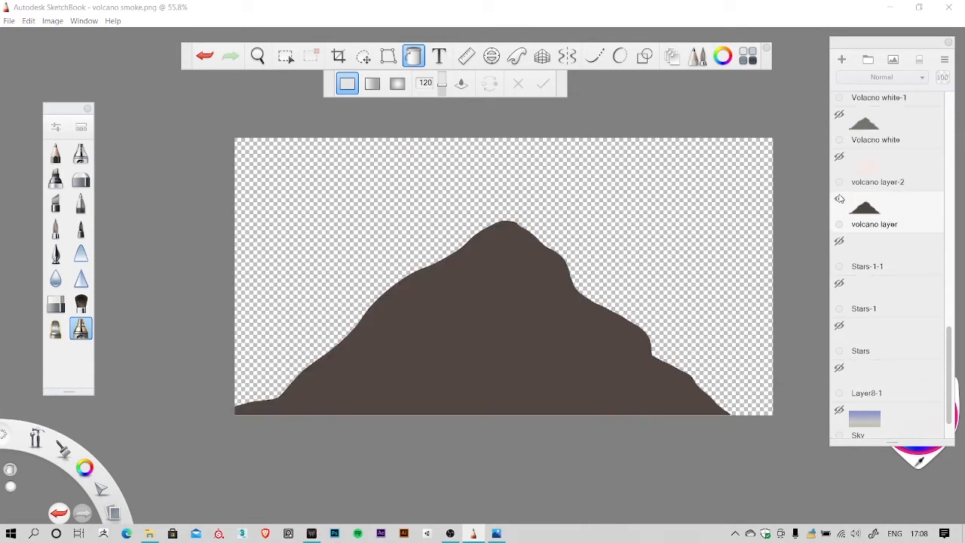
{"action": "scroll", "coordinate": [890, 302], "scroll_direction": "down", "scroll_amount": 1}
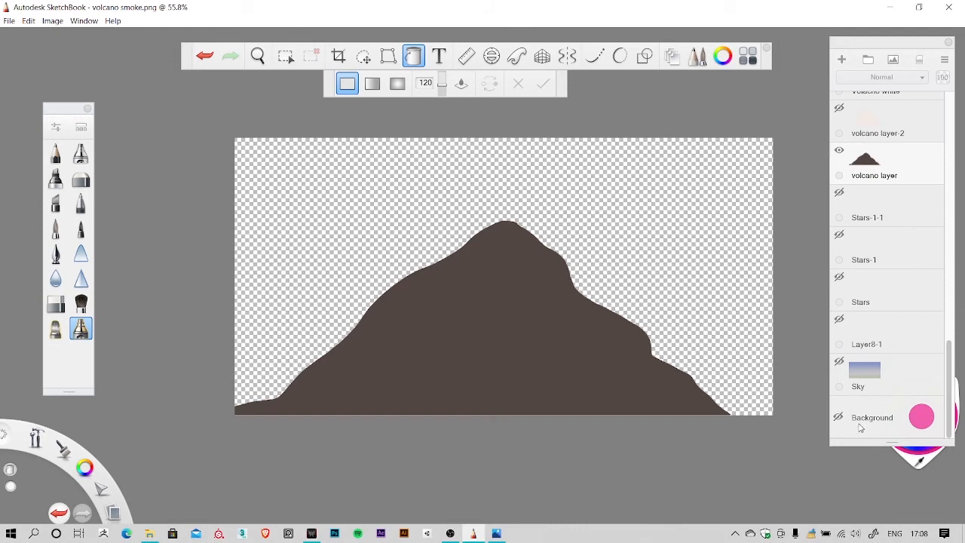
{"action": "left_click", "coordinate": [838, 417]}
{"action": "left_click", "coordinate": [838, 421]}
{"action": "scroll", "coordinate": [928, 361], "scroll_direction": "up", "scroll_amount": 3}
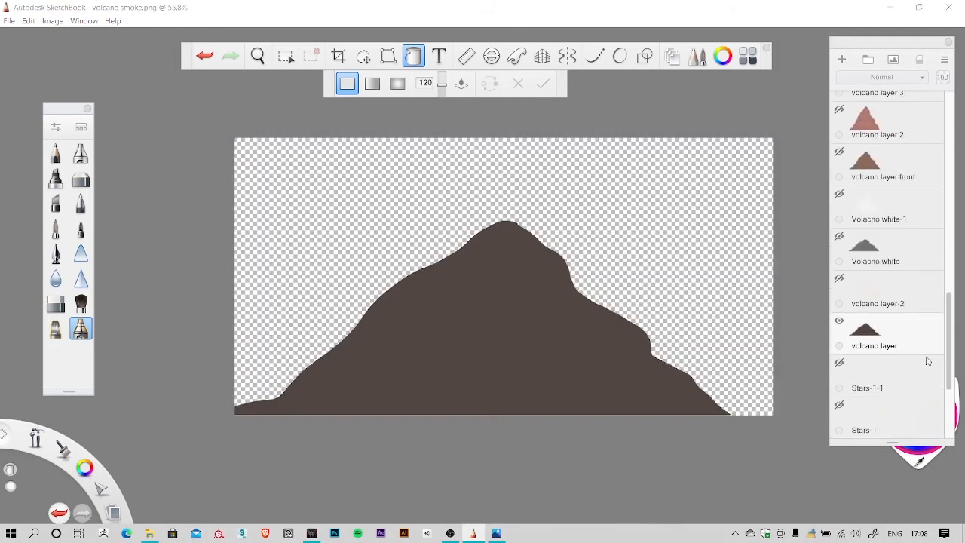
{"action": "scroll", "coordinate": [873, 340], "scroll_direction": "up", "scroll_amount": 3}
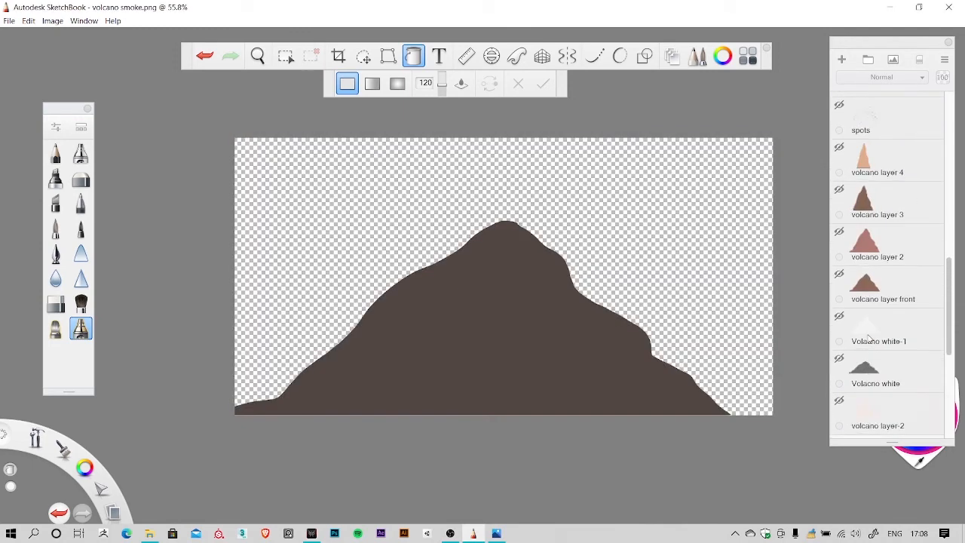
{"action": "scroll", "coordinate": [869, 339], "scroll_direction": "down", "scroll_amount": 2}
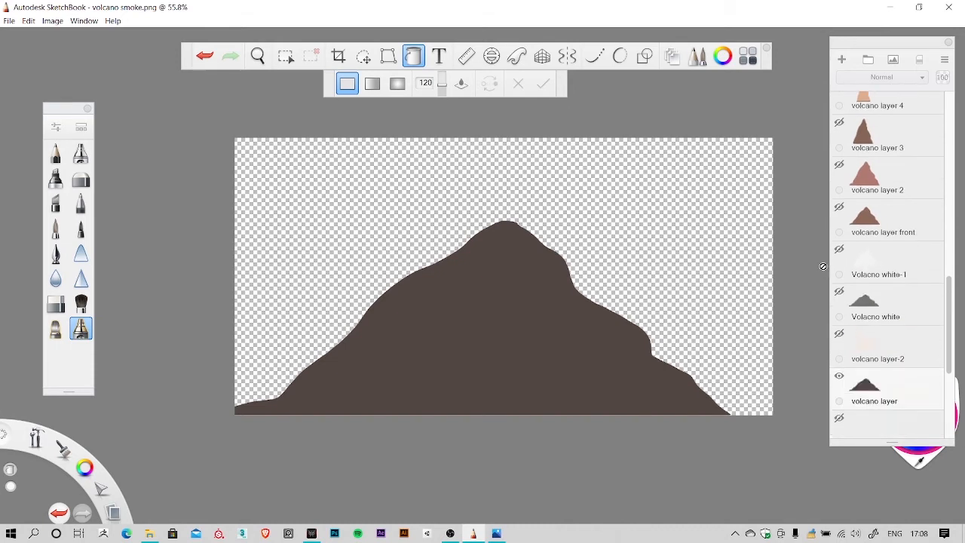
{"action": "left_click", "coordinate": [840, 377]}
{"action": "scroll", "coordinate": [504, 367], "scroll_direction": "down", "scroll_amount": 1}
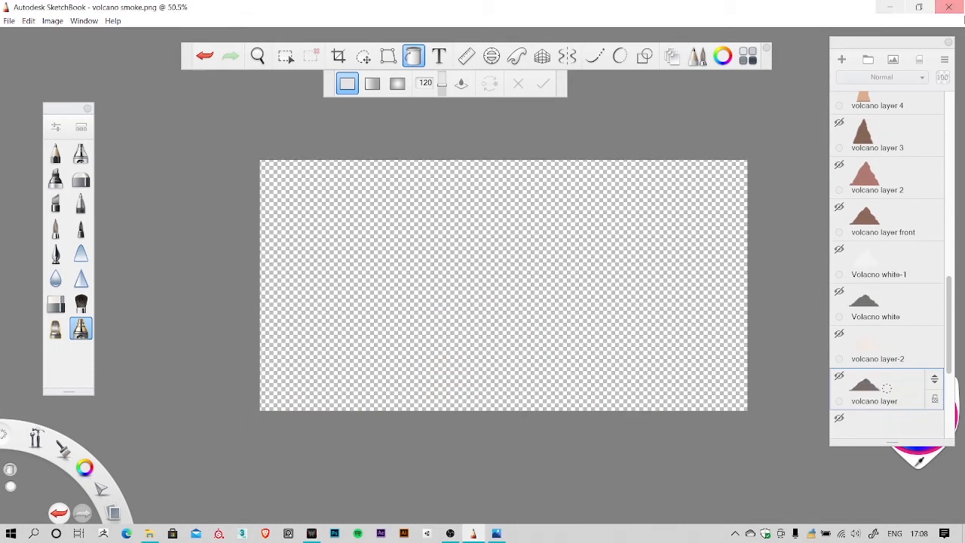
Step: Review the exported volcano PNGs in Photos, starting from volcano lava, to examine their transparent backgrounds, and return to Autodesk SketchBook
{"action": "left_click", "coordinate": [885, 6]}
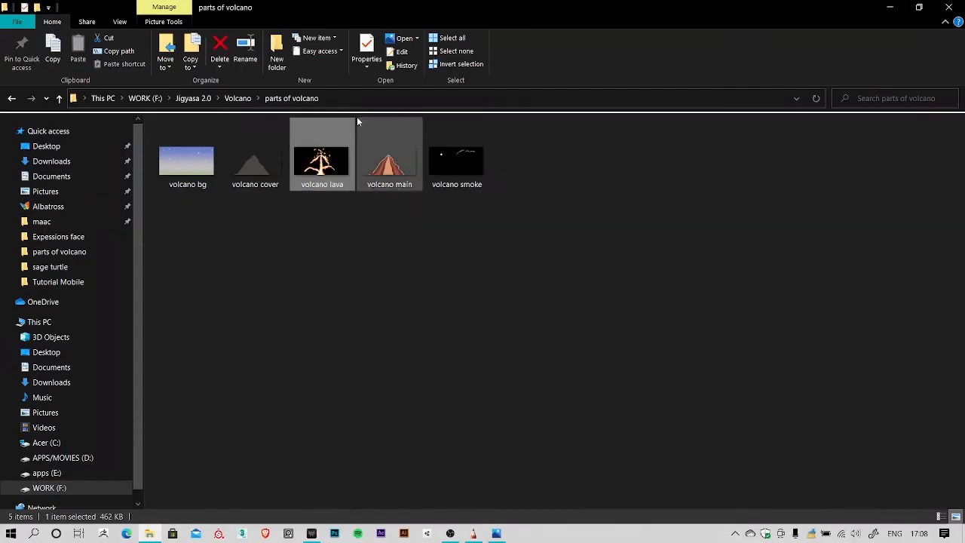
{"action": "double_click", "coordinate": [342, 162]}
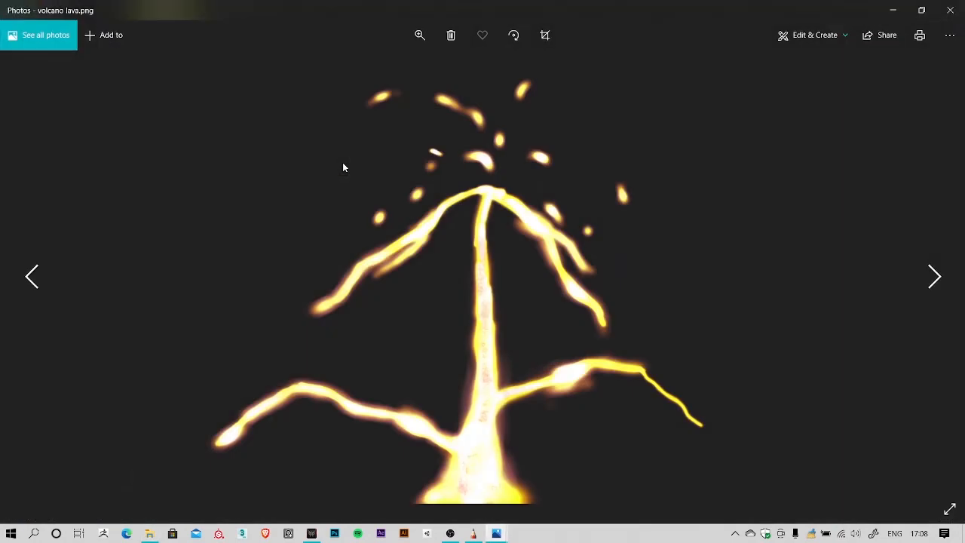
{"action": "key", "text": "Left"}
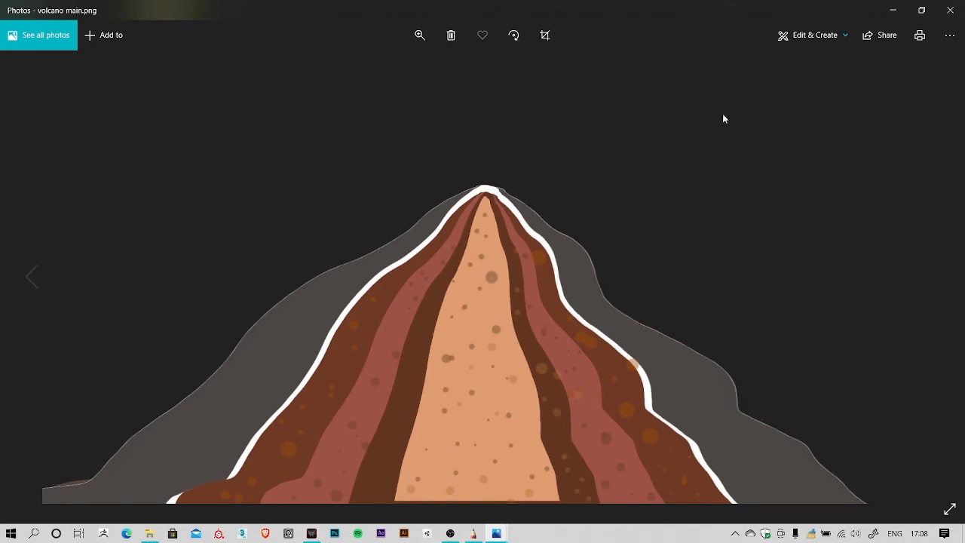
{"action": "key", "text": "Right"}
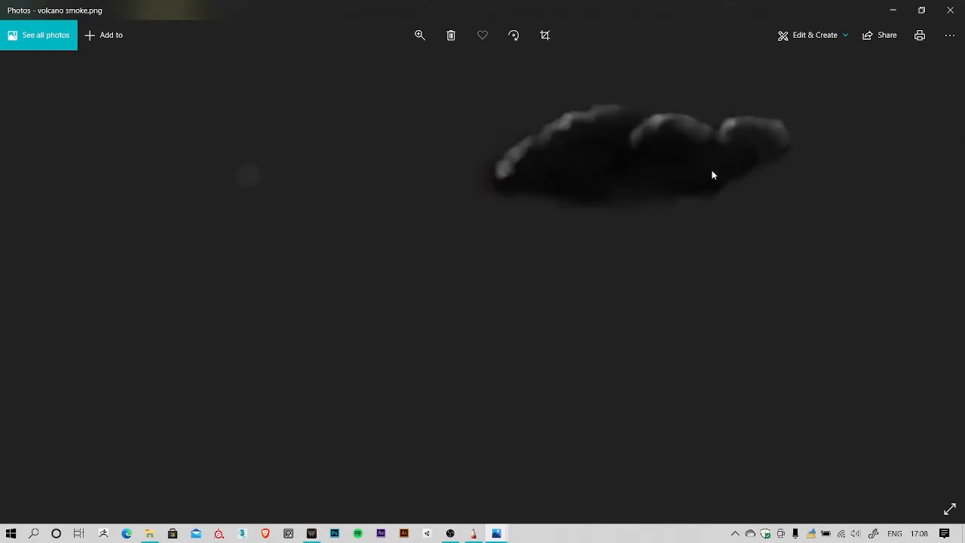
{"action": "key", "text": "Left"}
{"action": "key", "text": "Right"}
{"action": "key", "text": "Left"}
{"action": "key", "text": "Left"}
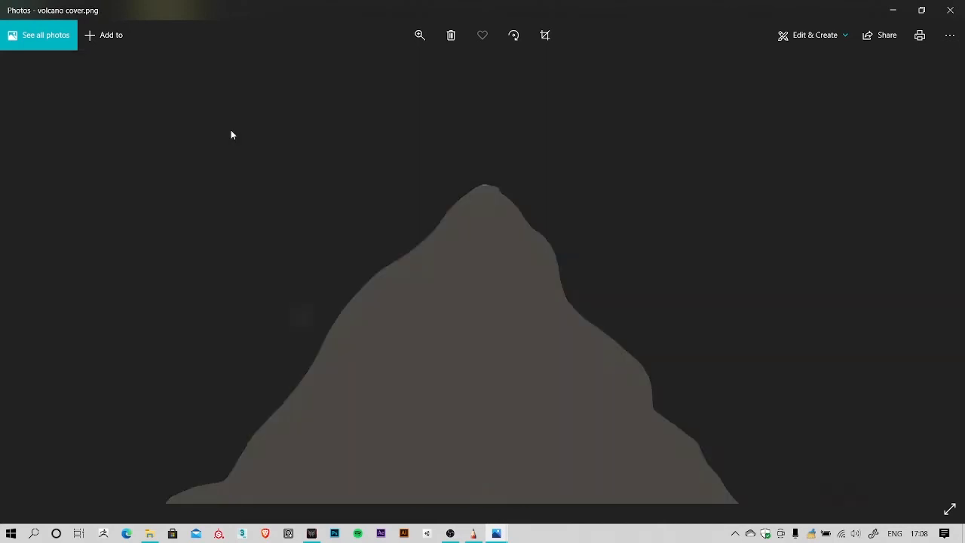
{"action": "key", "text": "Left"}
{"action": "key", "text": "Right"}
{"action": "key", "text": "alt+F4"}
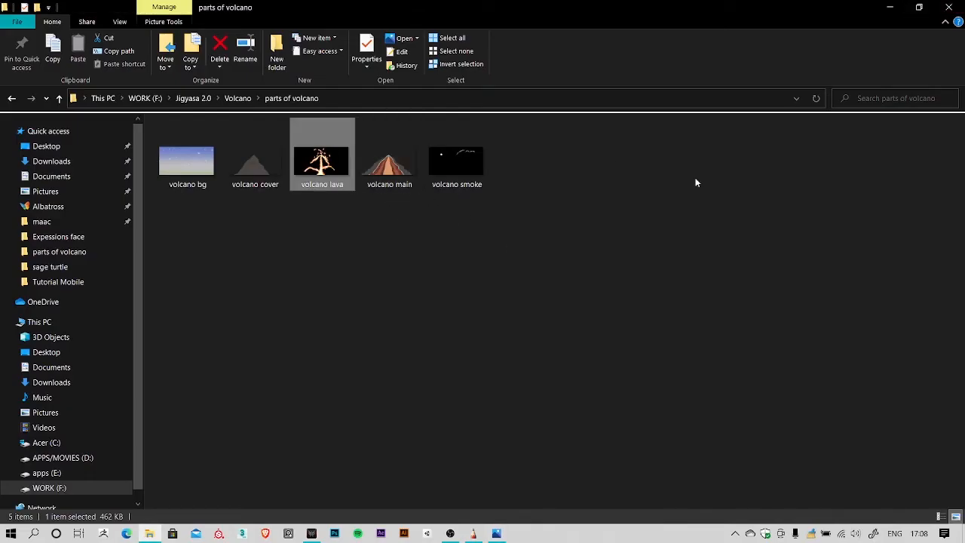
{"action": "left_click", "coordinate": [889, 8]}
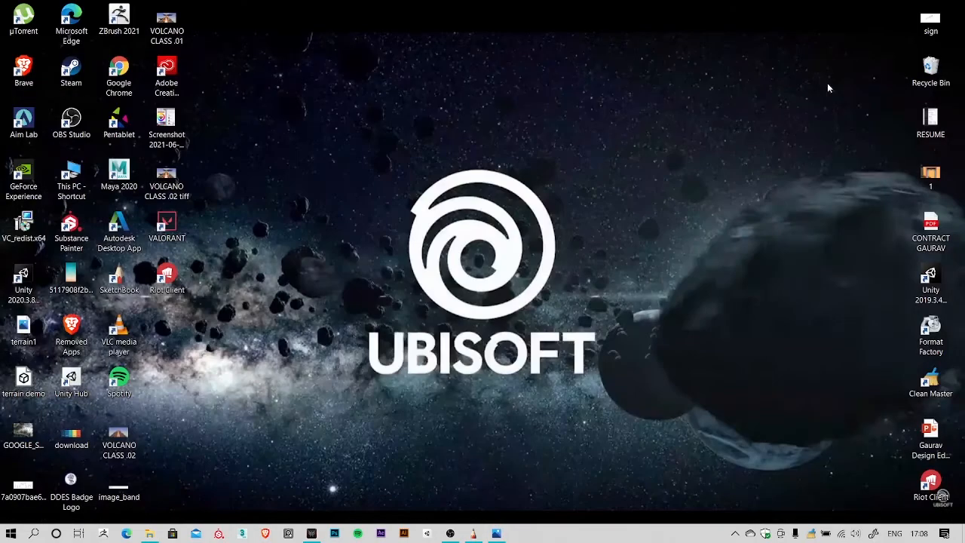
{"action": "left_click", "coordinate": [473, 533]}
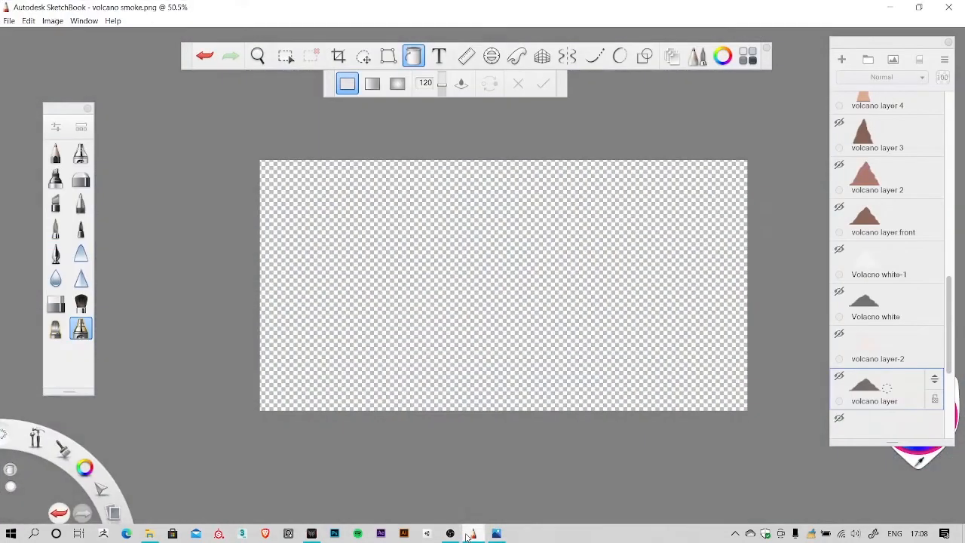
Step: Hide the layer list and create a Full HD (1920 x 1080) FlipBook at 24 fps with 240 frames, discarding the current document's changes
{"action": "scroll", "coordinate": [325, 268], "scroll_direction": "up", "scroll_amount": 1}
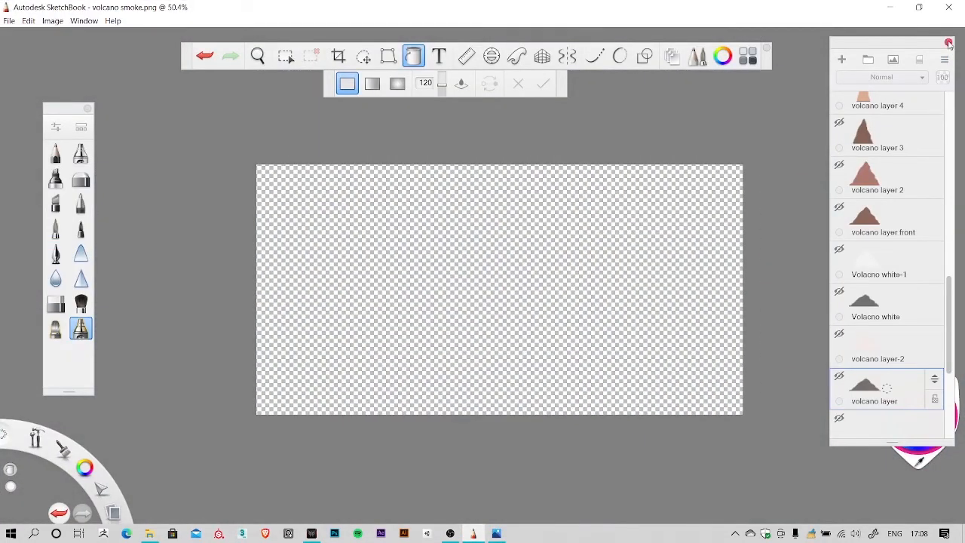
{"action": "left_click", "coordinate": [949, 42]}
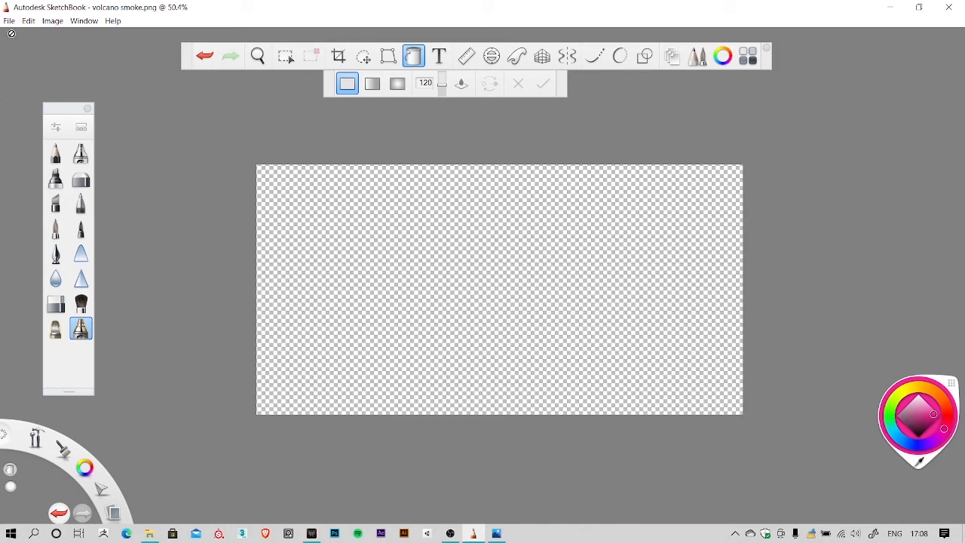
{"action": "left_click", "coordinate": [11, 21]}
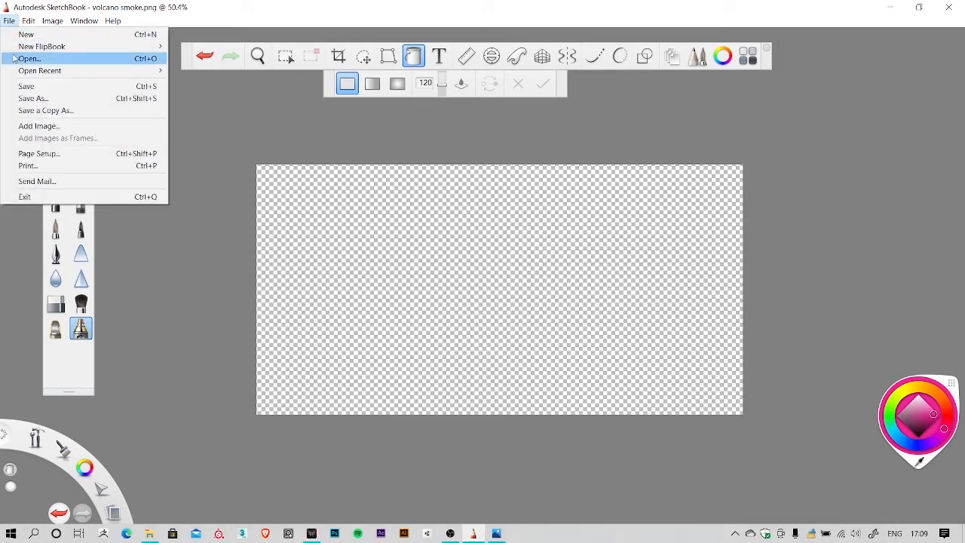
{"action": "mouse_move", "coordinate": [17, 47]}
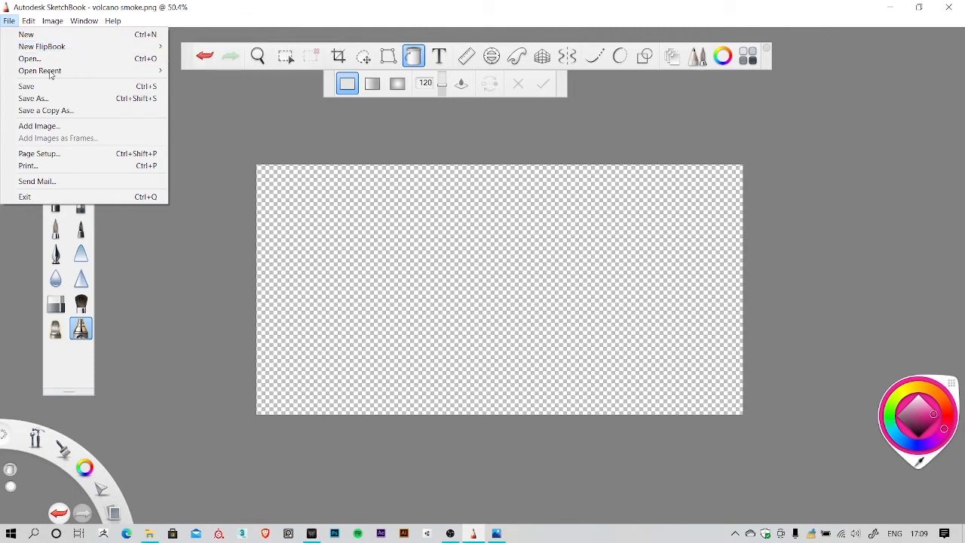
{"action": "left_click", "coordinate": [311, 47]}
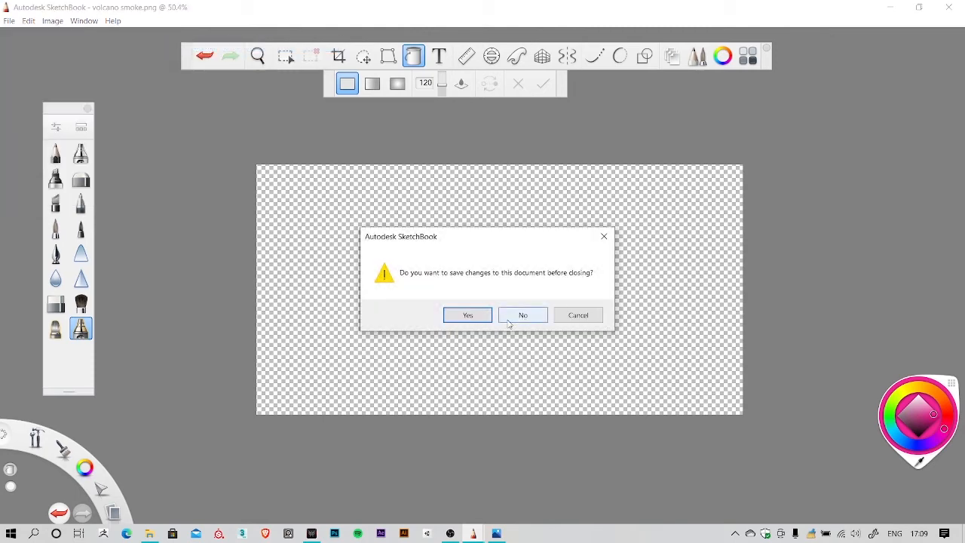
{"action": "left_click", "coordinate": [528, 317]}
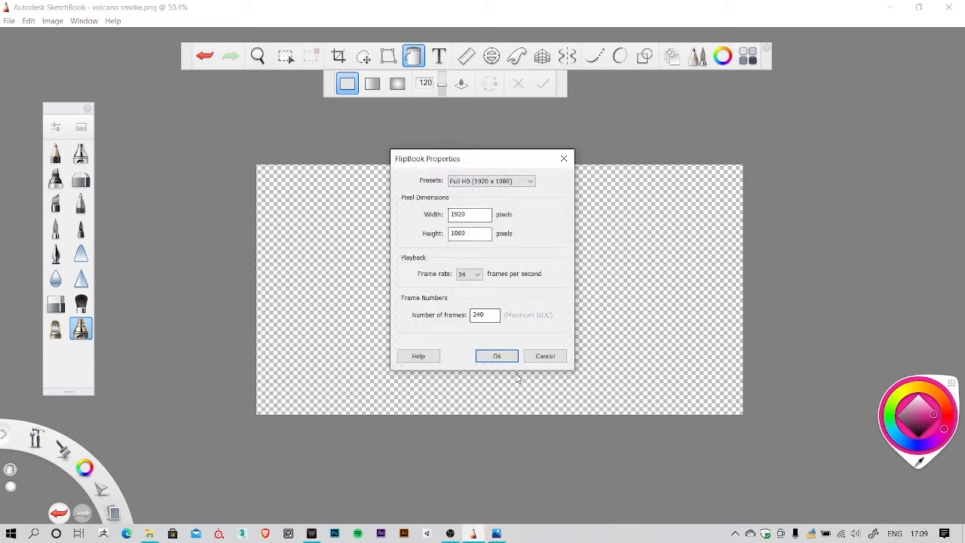
{"action": "left_click", "coordinate": [512, 356]}
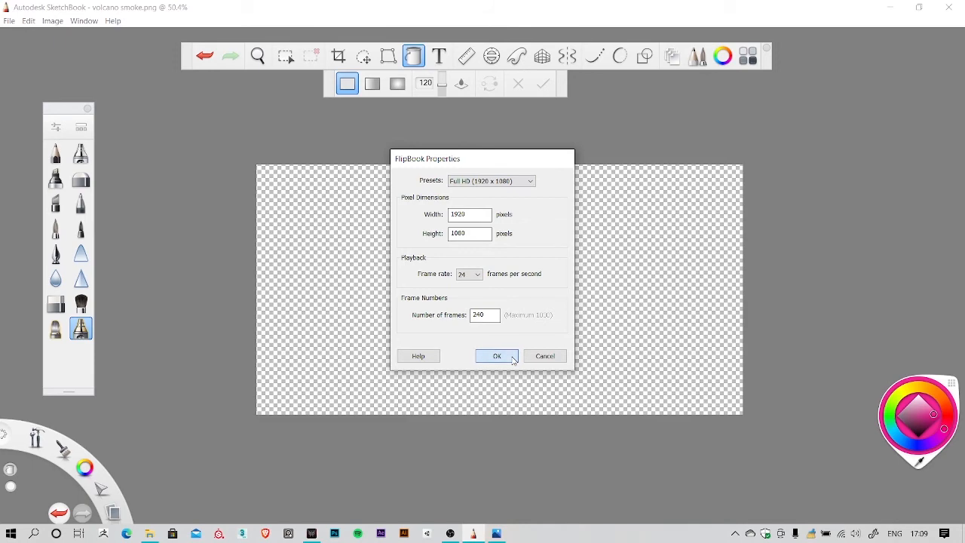
{"action": "scroll", "coordinate": [335, 162], "scroll_direction": "down", "scroll_amount": 3}
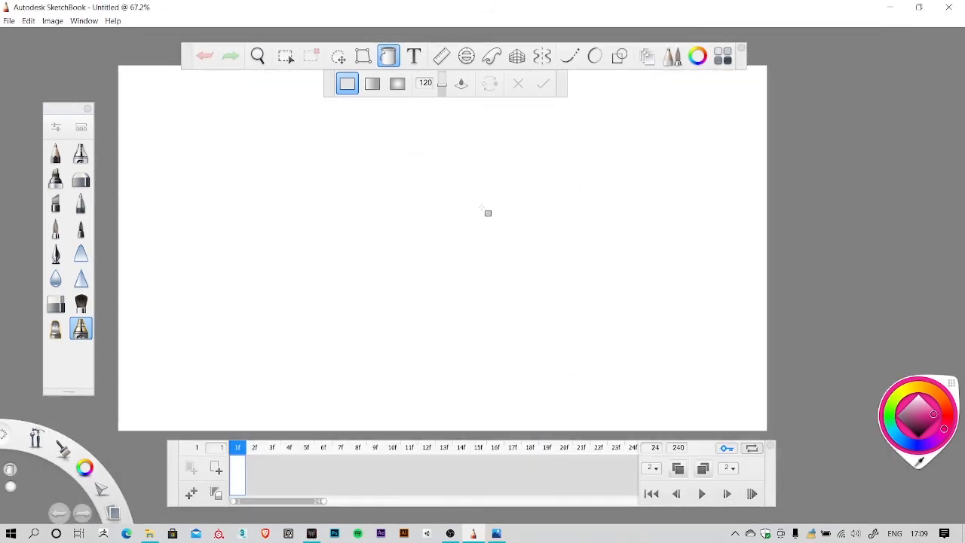
{"action": "scroll", "coordinate": [495, 207], "scroll_direction": "up", "scroll_amount": 1}
Step: Create another new FlipBook with the Full HD (1920 x 1080) preset, 24 frames per second and 240 frames
{"action": "left_click", "coordinate": [10, 20]}
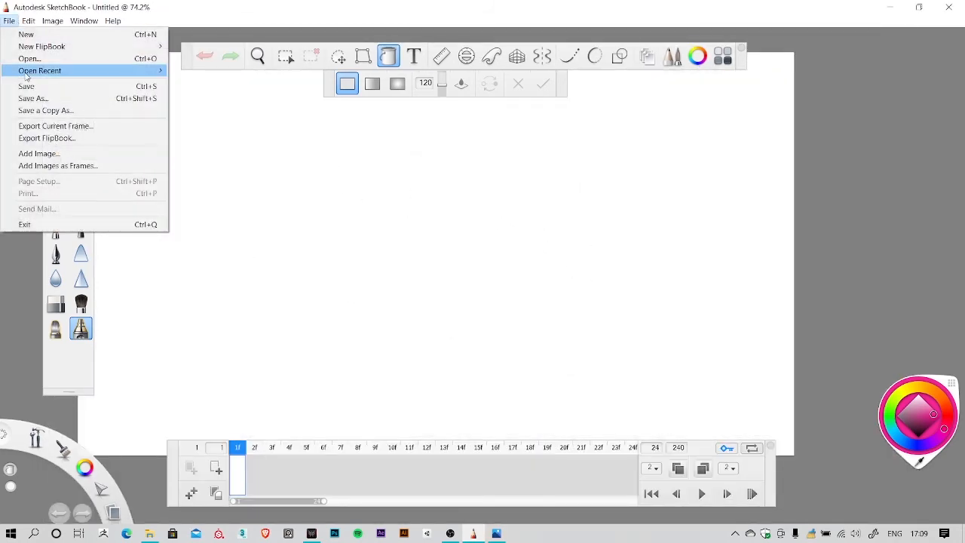
{"action": "mouse_move", "coordinate": [26, 73]}
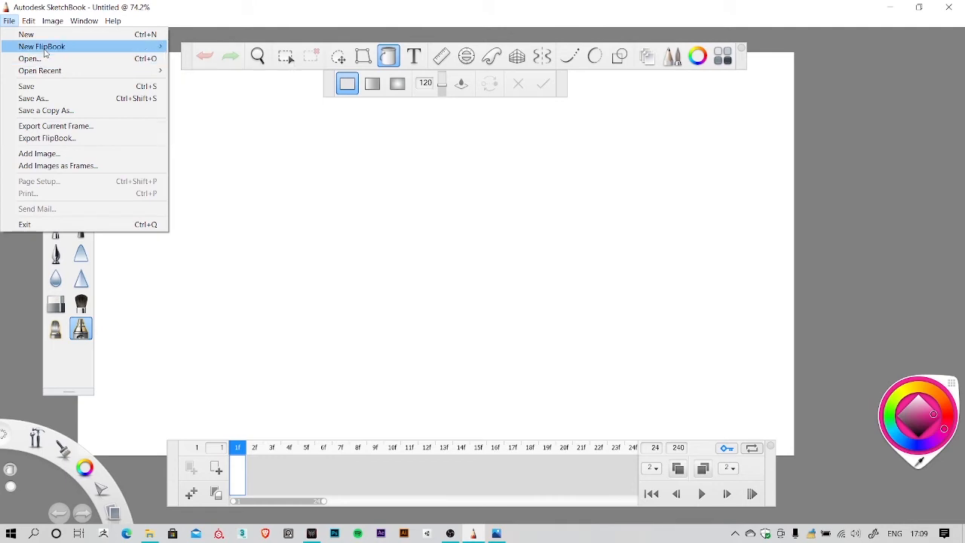
{"action": "mouse_move", "coordinate": [73, 46]}
{"action": "left_click", "coordinate": [241, 46]}
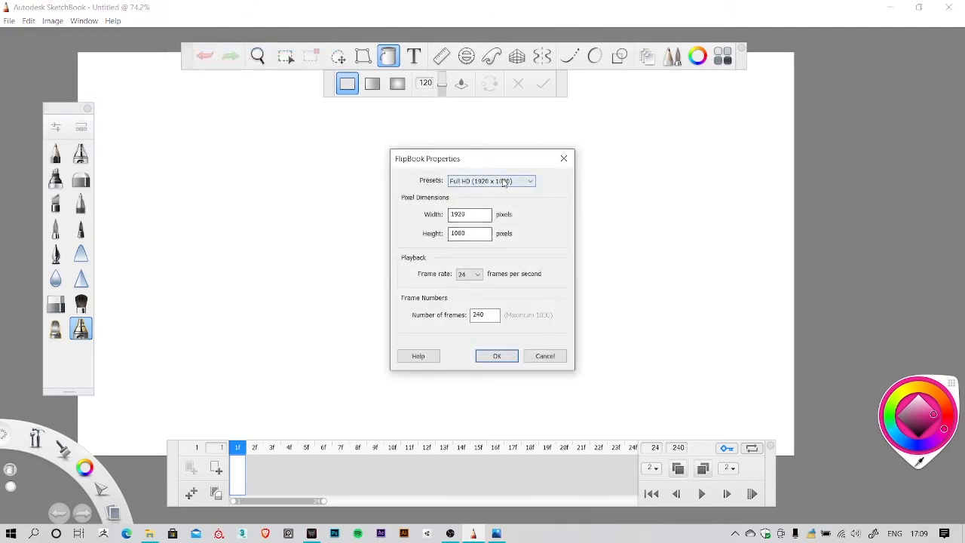
{"action": "left_click", "coordinate": [504, 182]}
{"action": "left_click", "coordinate": [522, 208]}
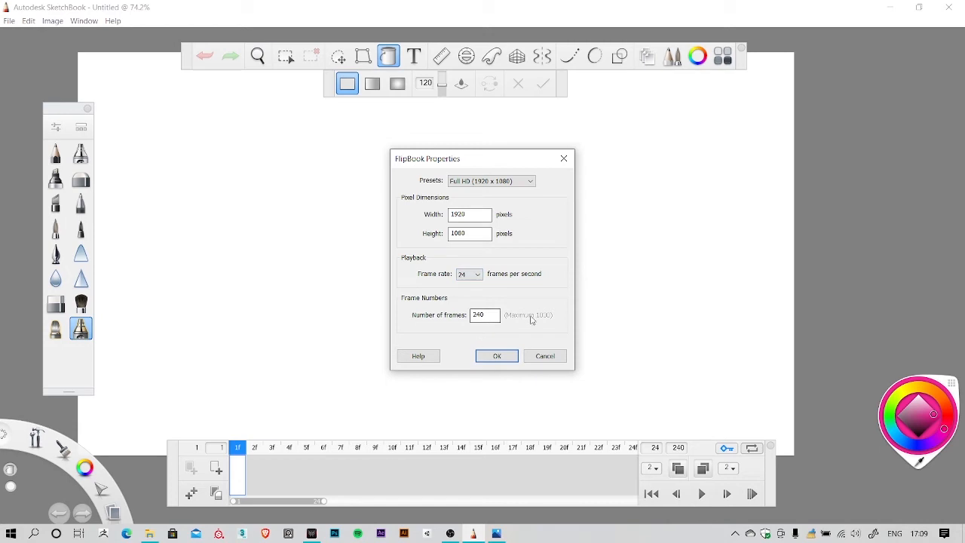
{"action": "left_click", "coordinate": [498, 355]}
Step: Reposition the main tool strip so it sits just above the FlipBook canvas, and turn off the flood fill tool
{"action": "key", "text": "space"}
{"action": "scroll", "coordinate": [330, 185], "scroll_direction": "down", "scroll_amount": 2}
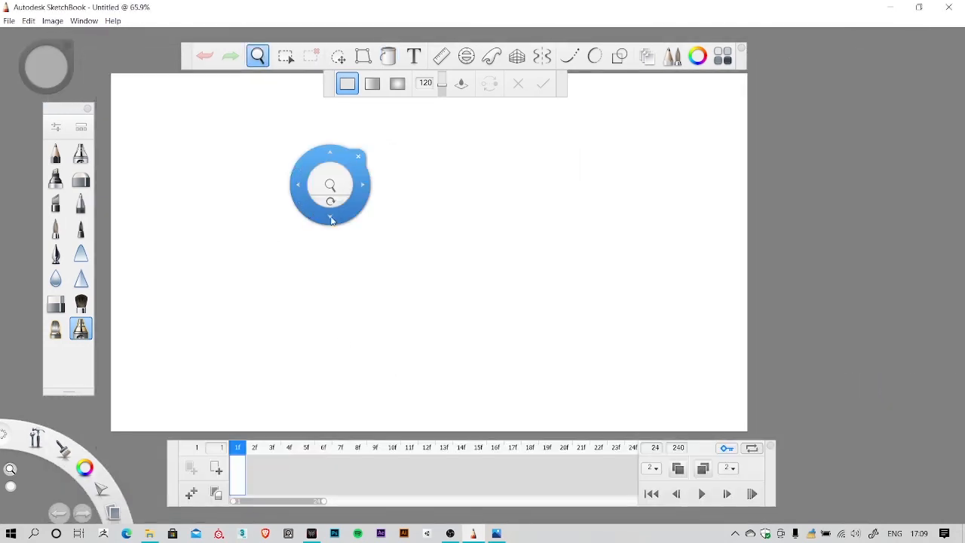
{"action": "left_click_drag", "start_coordinate": [381, 208], "coordinate": [470, 219]}
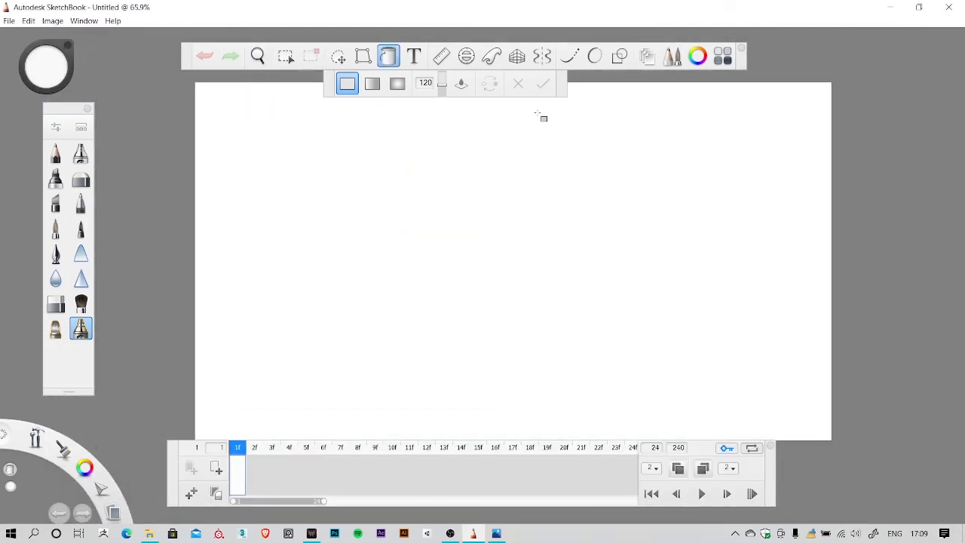
{"action": "key", "text": "space"}
{"action": "mouse_move", "coordinate": [582, 238]}
{"action": "left_mouse_down"}
{"action": "mouse_move", "coordinate": [527, 216]}
{"action": "mouse_move", "coordinate": [565, 228]}
{"action": "left_mouse_up"}
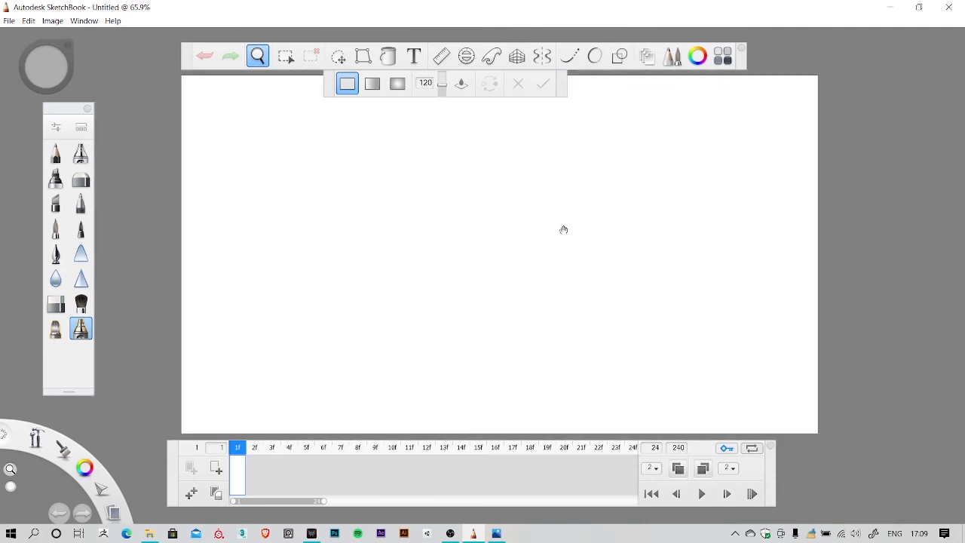
{"action": "left_click_drag", "start_coordinate": [186, 58], "coordinate": [202, 51]}
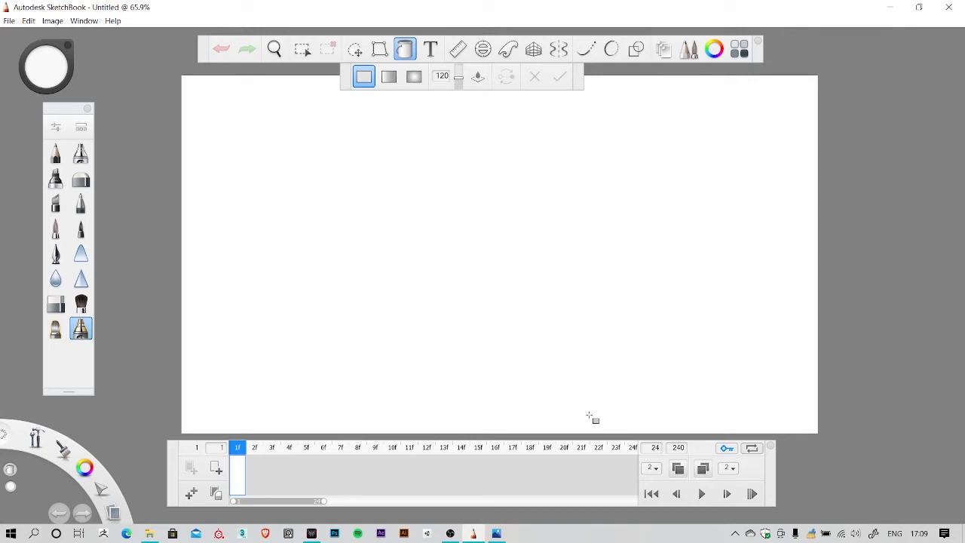
{"action": "left_click", "coordinate": [409, 52]}
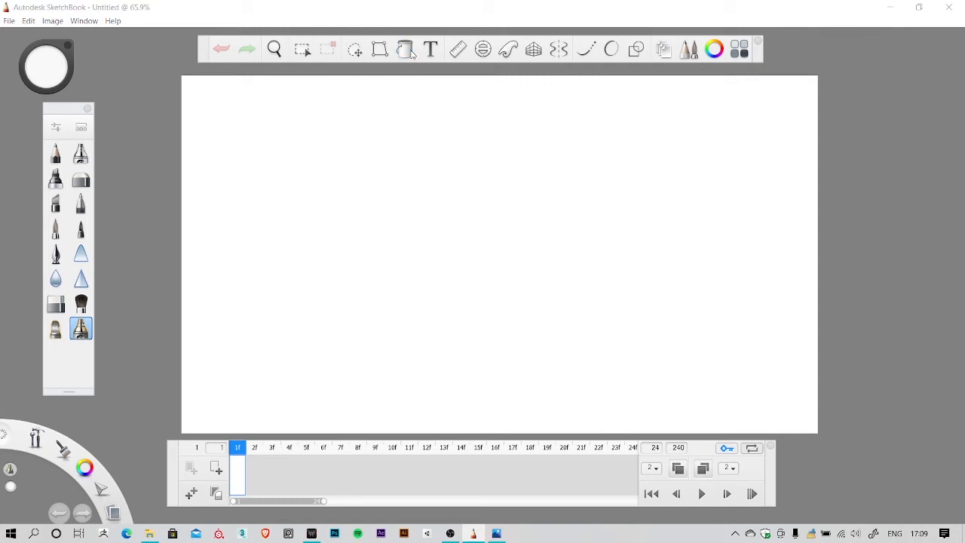
Step: Show the FlipBook's layer list and place it beside the canvas
{"action": "scroll", "coordinate": [446, 191], "scroll_direction": "down", "scroll_amount": 3}
{"action": "scroll", "coordinate": [869, 214], "scroll_direction": "up", "scroll_amount": 1}
{"action": "scroll", "coordinate": [870, 214], "scroll_direction": "up", "scroll_amount": 1}
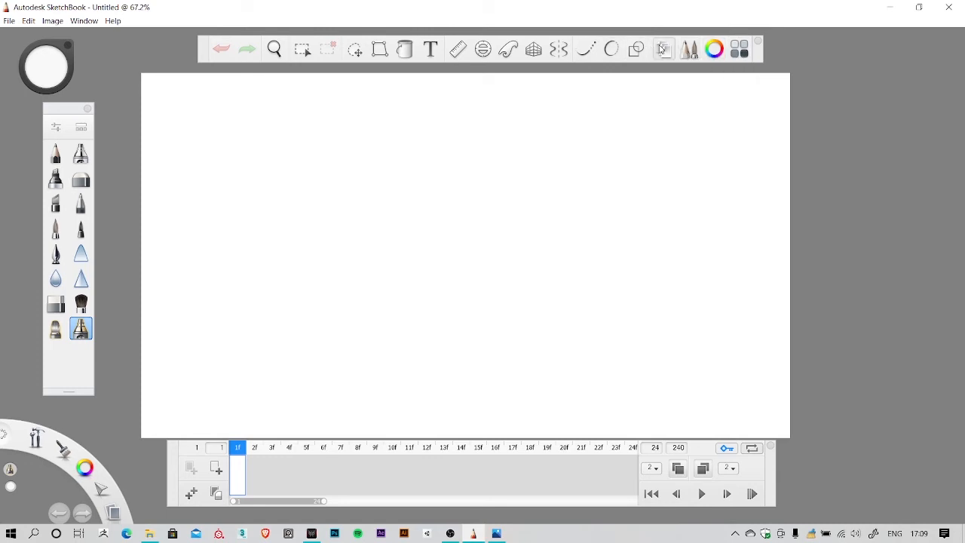
{"action": "left_click", "coordinate": [663, 49]}
{"action": "left_click_drag", "start_coordinate": [886, 44], "coordinate": [873, 84]}
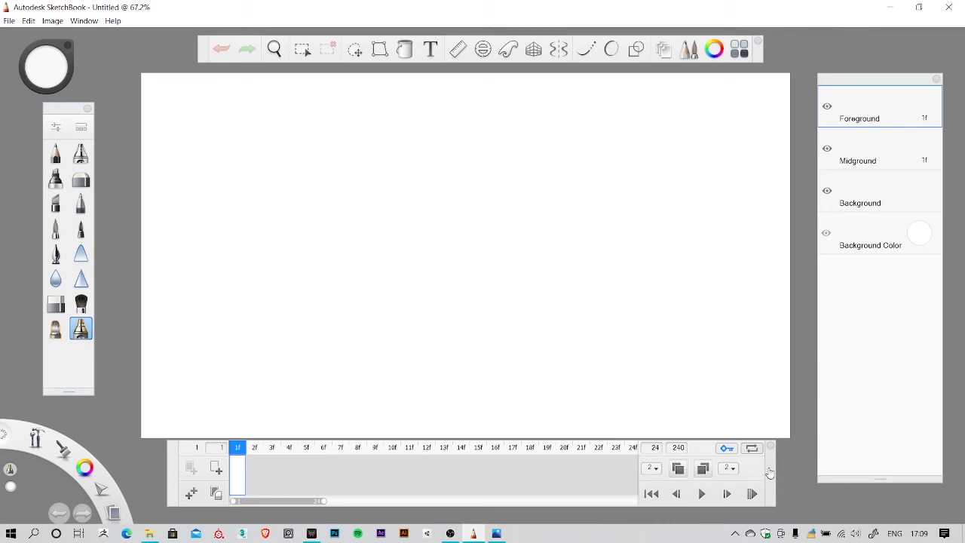
Step: Shift the frame timeline slightly below the canvas and go through the Background, Midground and Foreground layers
{"action": "left_click_drag", "start_coordinate": [769, 473], "coordinate": [780, 476]}
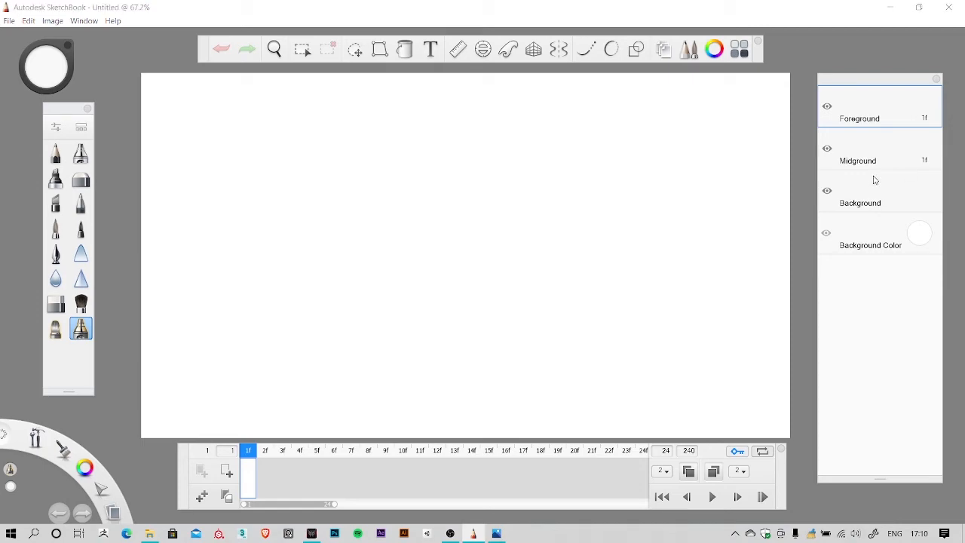
{"action": "left_click", "coordinate": [867, 190]}
{"action": "left_click", "coordinate": [870, 153]}
{"action": "left_click", "coordinate": [869, 105]}
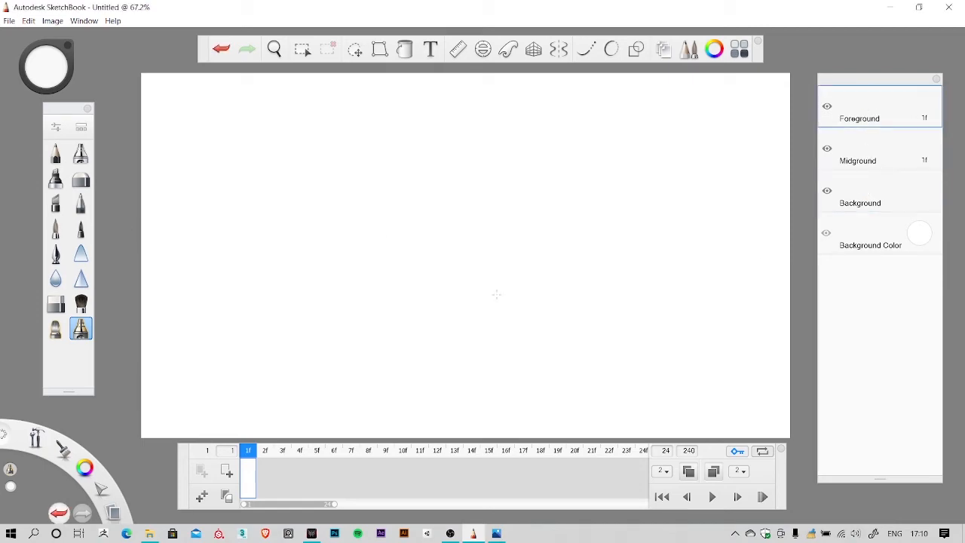
Step: Select the Background layer and check the canvas transparency by hiding and reshowing Background Color
{"action": "left_click", "coordinate": [846, 195]}
{"action": "left_click", "coordinate": [827, 234]}
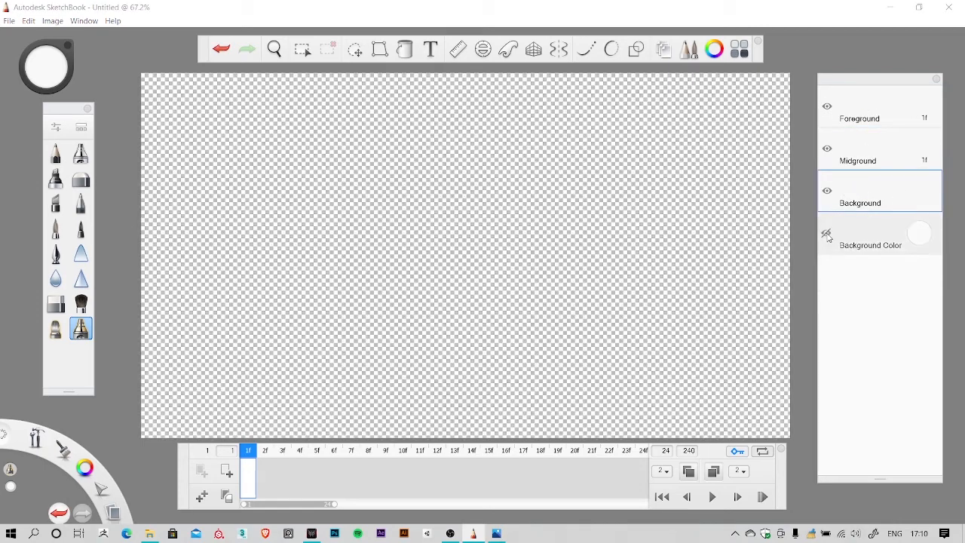
{"action": "left_click", "coordinate": [827, 234]}
{"action": "left_click", "coordinate": [828, 233]}
{"action": "left_click", "coordinate": [827, 234]}
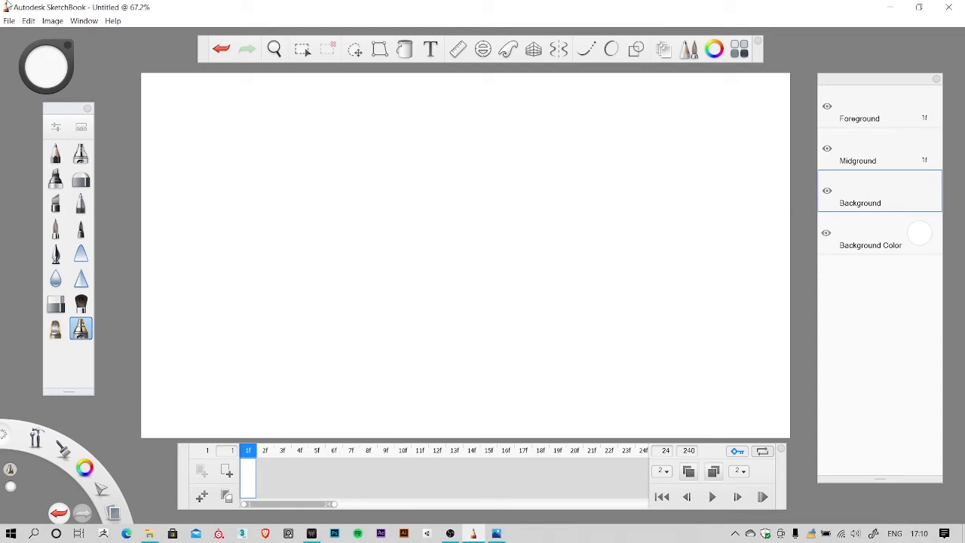
Step: Add the image "volcano bg" from the "parts of volcano" folder to the Background layer
{"action": "left_click", "coordinate": [5, 22]}
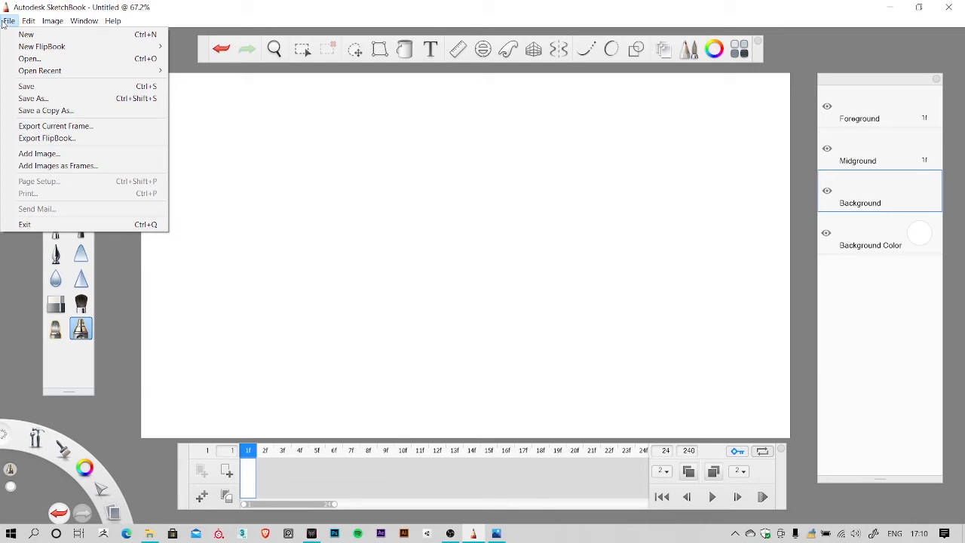
{"action": "left_click", "coordinate": [4, 23]}
{"action": "left_click", "coordinate": [4, 23]}
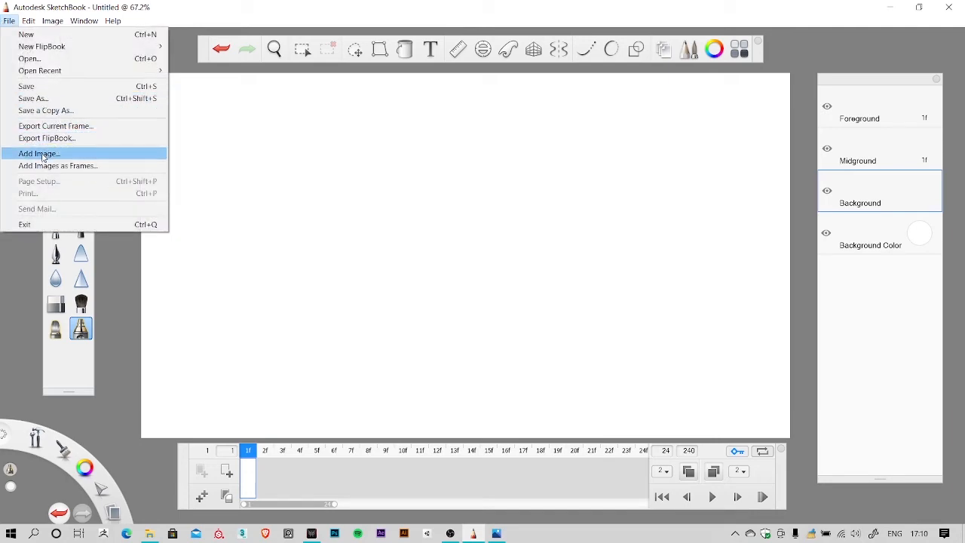
{"action": "left_click", "coordinate": [39, 154]}
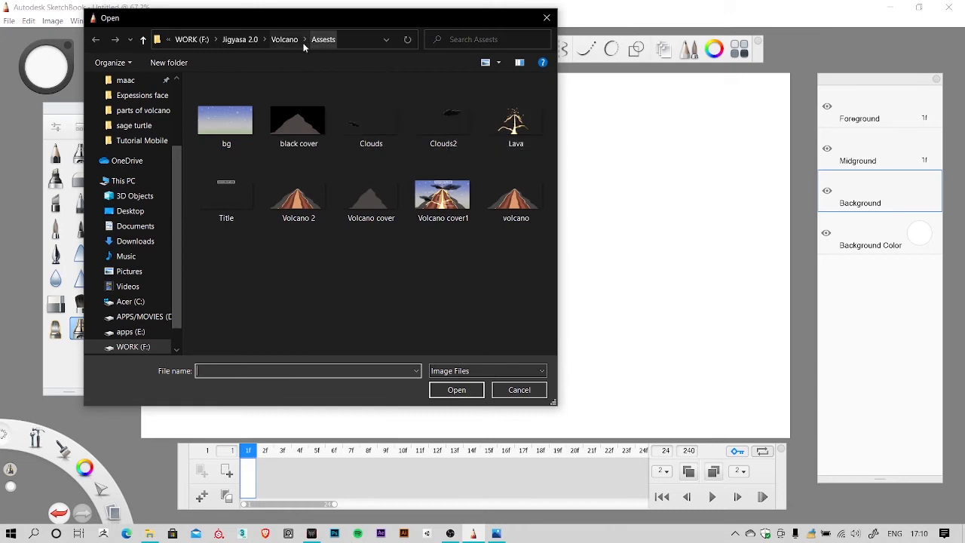
{"action": "left_click", "coordinate": [283, 39]}
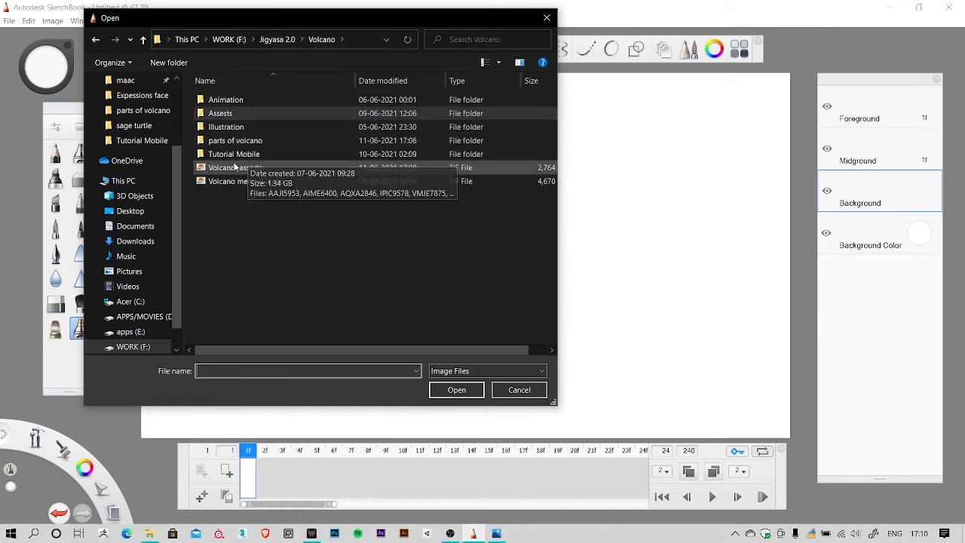
{"action": "double_click", "coordinate": [248, 139]}
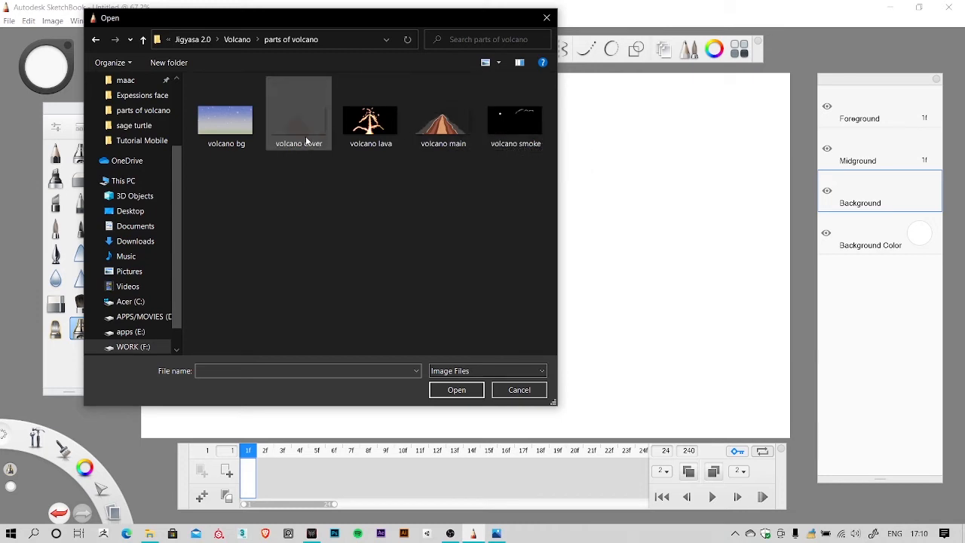
{"action": "left_click", "coordinate": [235, 108]}
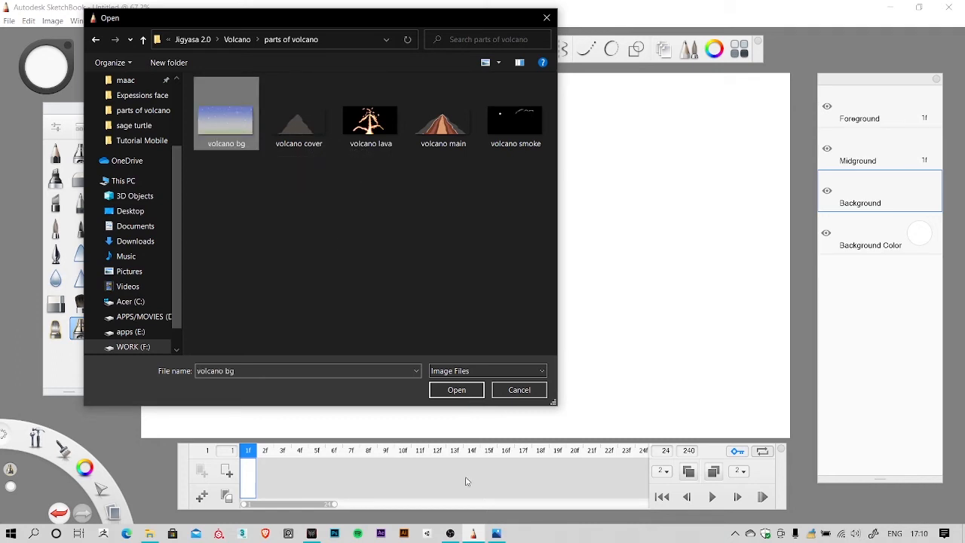
{"action": "left_click", "coordinate": [453, 389]}
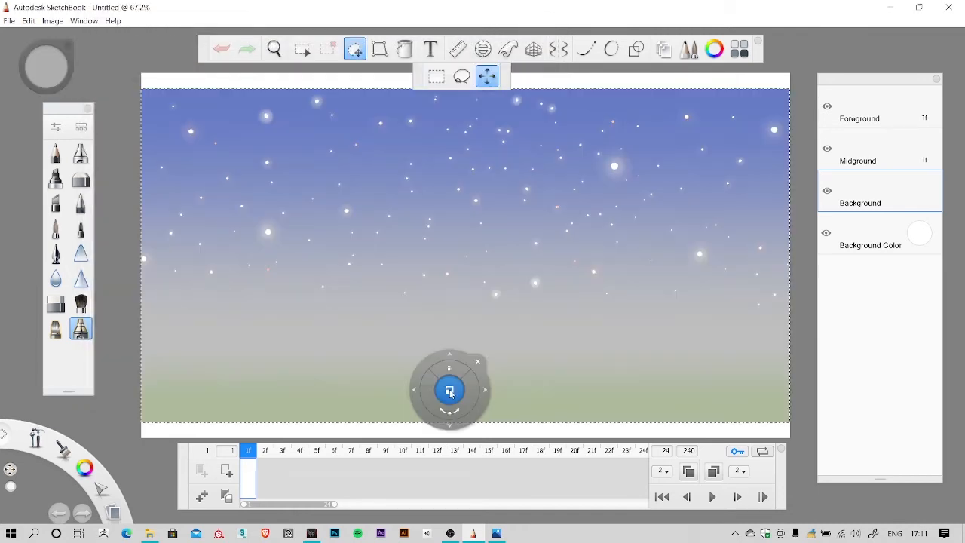
Step: Scale the added sky image up to about 109% so it covers the whole canvas, and apply the transformation
{"action": "scroll", "coordinate": [530, 227], "scroll_direction": "down", "scroll_amount": 5}
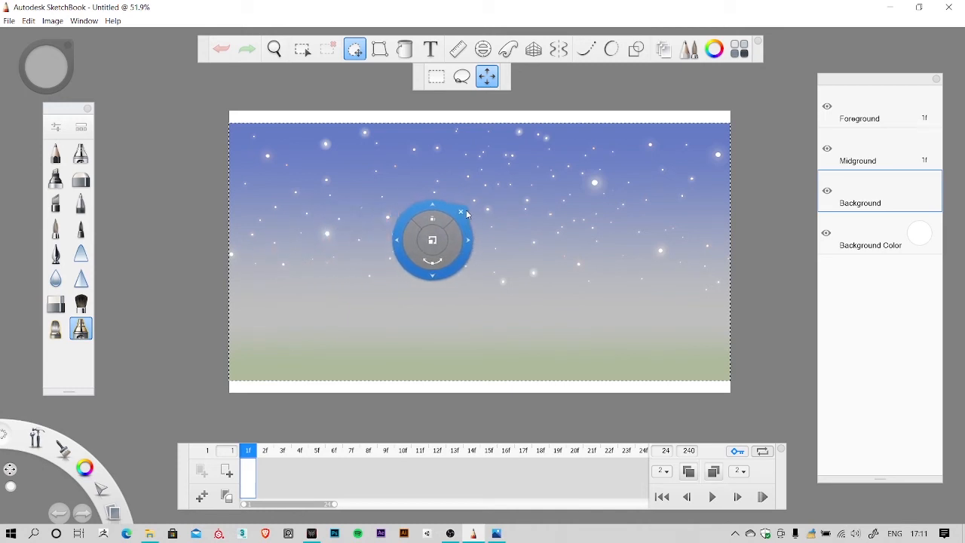
{"action": "left_click_drag", "start_coordinate": [438, 233], "coordinate": [479, 252]}
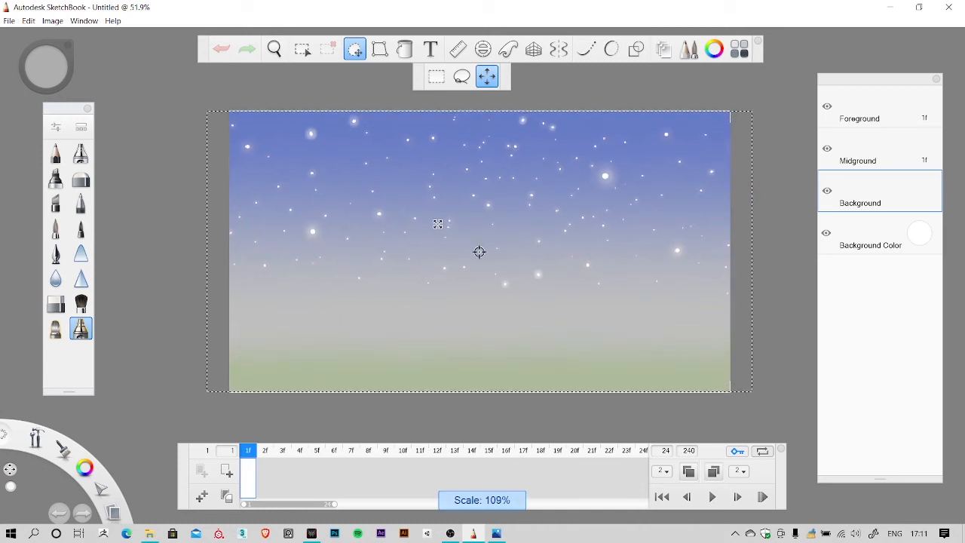
{"action": "left_click_drag", "start_coordinate": [437, 224], "coordinate": [437, 222]}
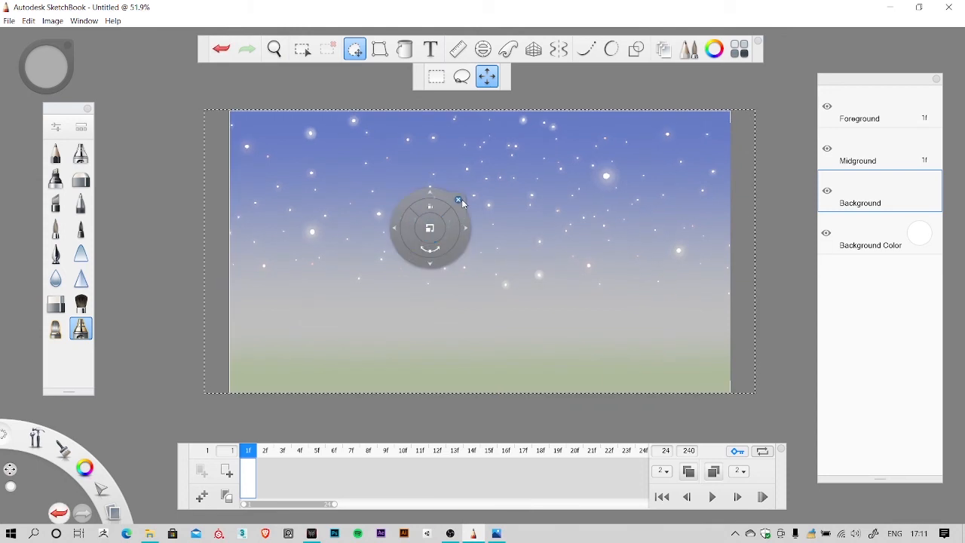
{"action": "key", "text": "Return"}
{"action": "scroll", "coordinate": [588, 215], "scroll_direction": "down", "scroll_amount": 2}
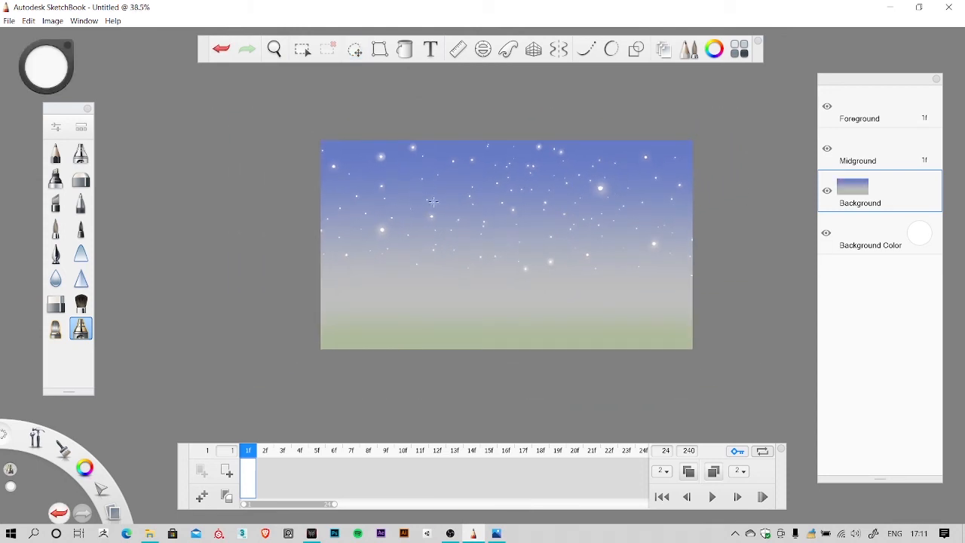
Step: Hide Background Color and check the sky image by toggling the Background layer's visibility, leaving it shown
{"action": "left_click", "coordinate": [827, 191]}
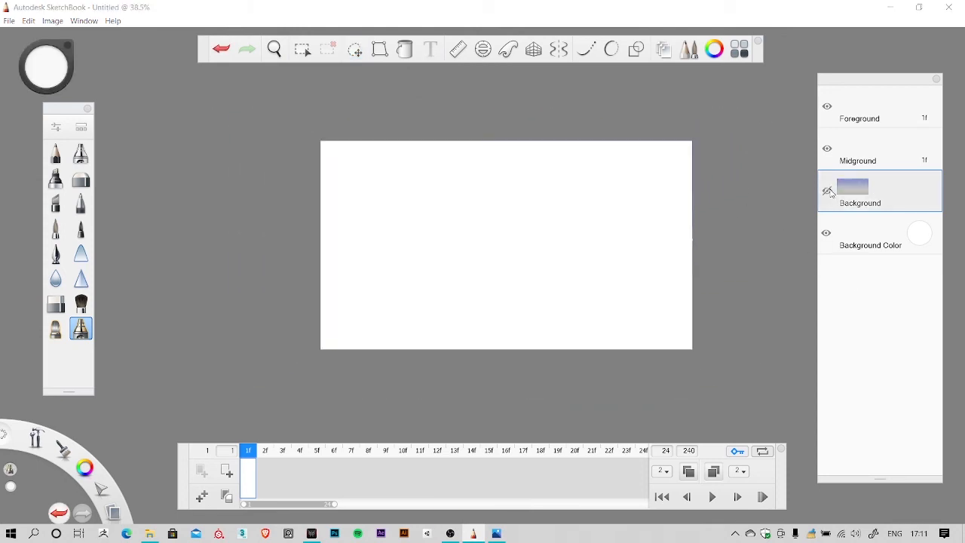
{"action": "left_click", "coordinate": [827, 191]}
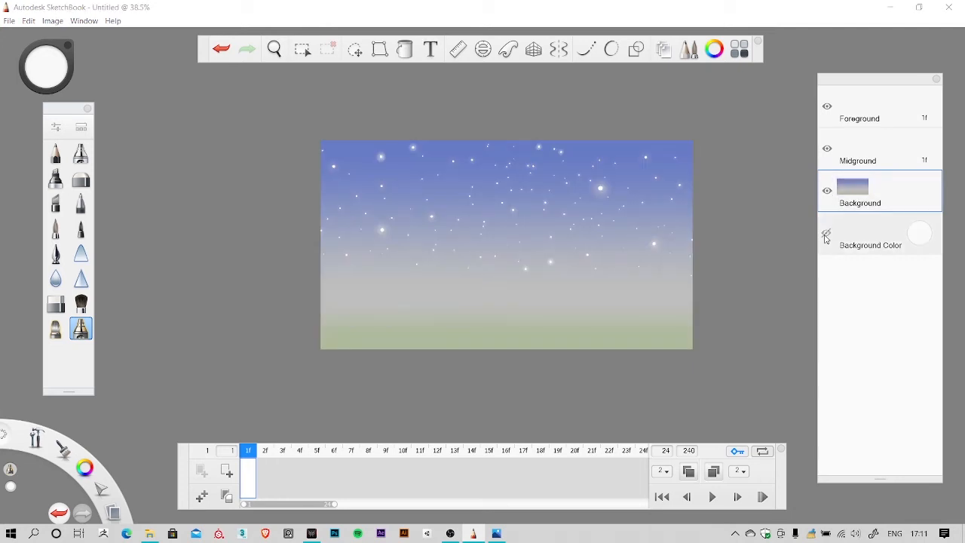
{"action": "left_click", "coordinate": [827, 190]}
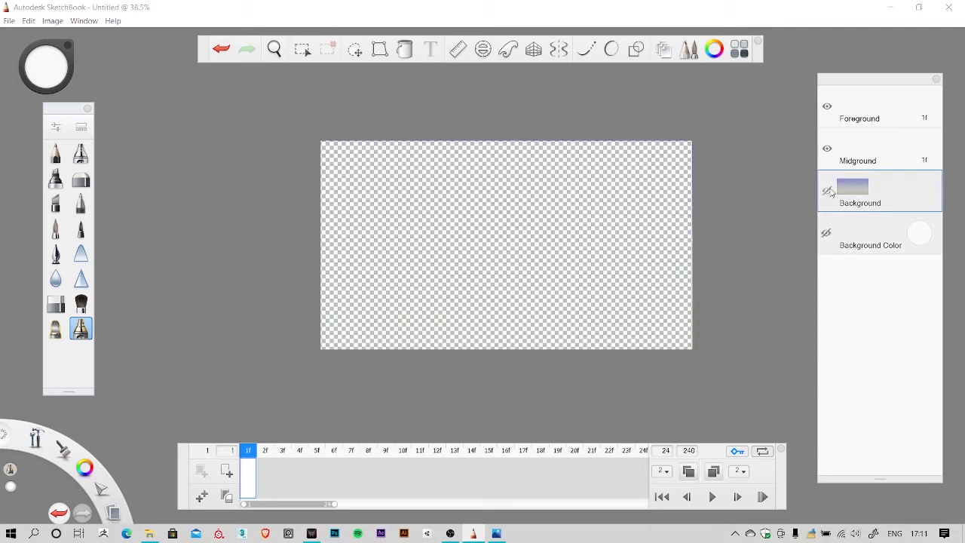
{"action": "left_click", "coordinate": [827, 191]}
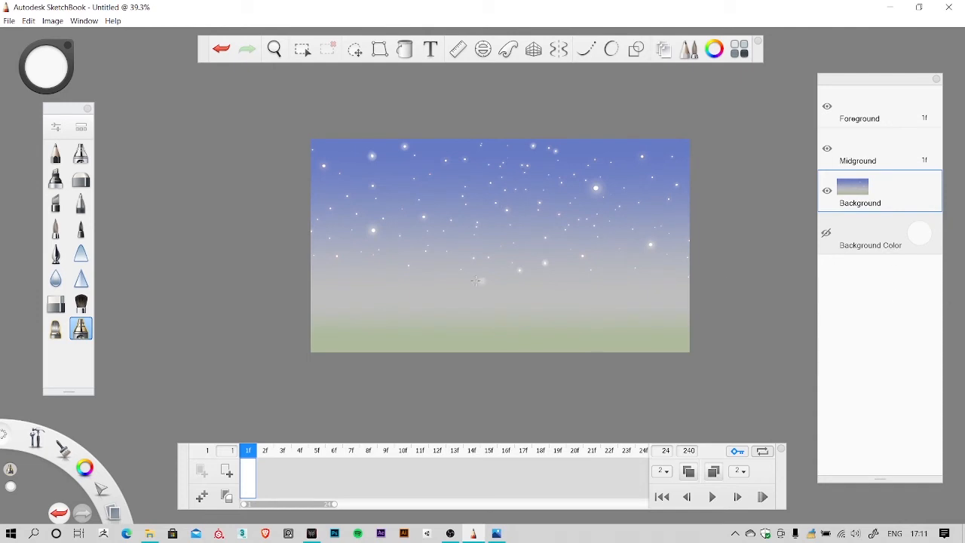
{"action": "scroll", "coordinate": [476, 281], "scroll_direction": "up", "scroll_amount": 3}
{"action": "key", "text": "space"}
{"action": "left_click_drag", "start_coordinate": [649, 312], "coordinate": [625, 310]}
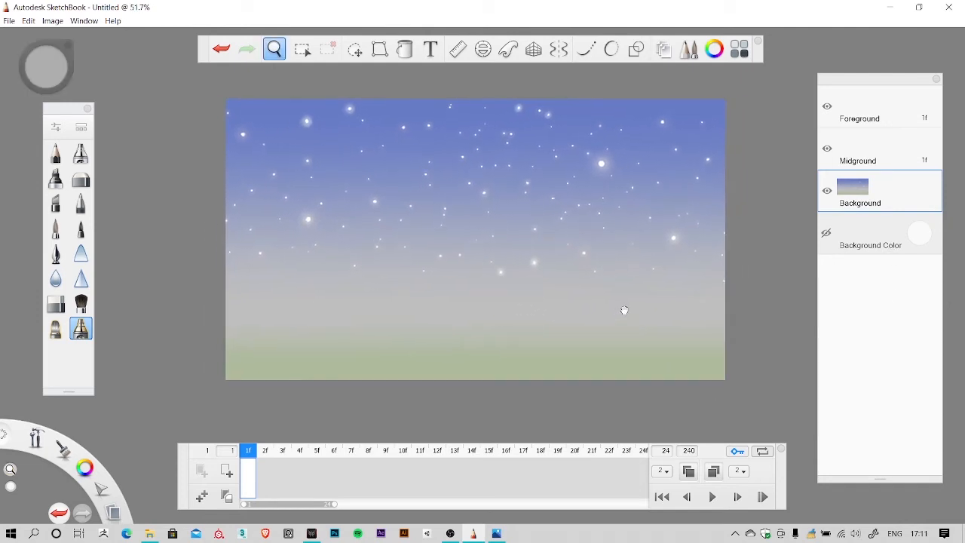
{"action": "left_click", "coordinate": [843, 144]}
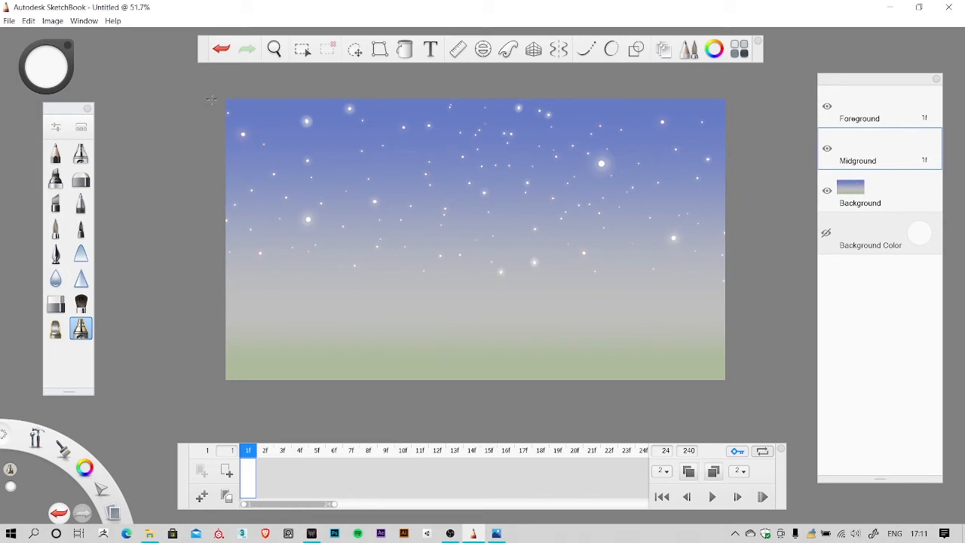
{"action": "left_click", "coordinate": [9, 22]}
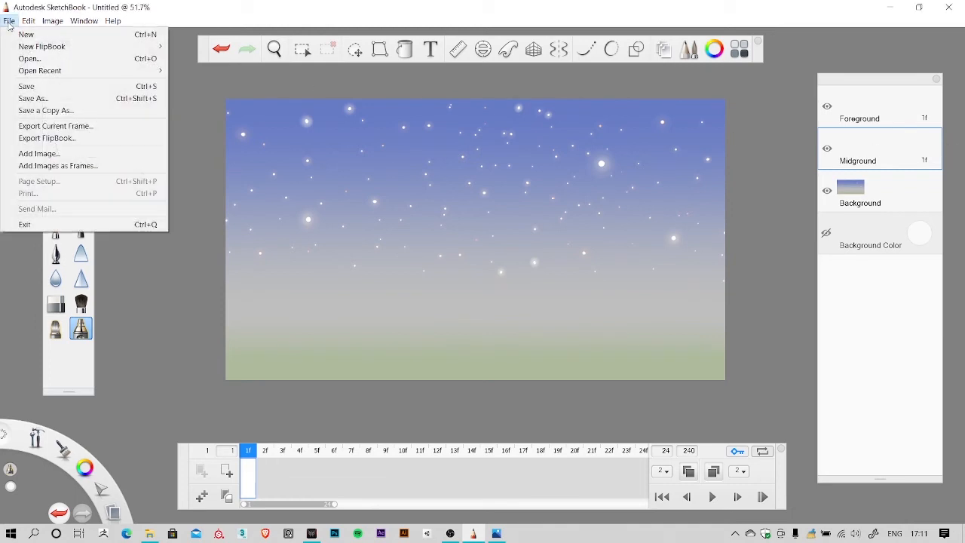
{"action": "left_click", "coordinate": [55, 154]}
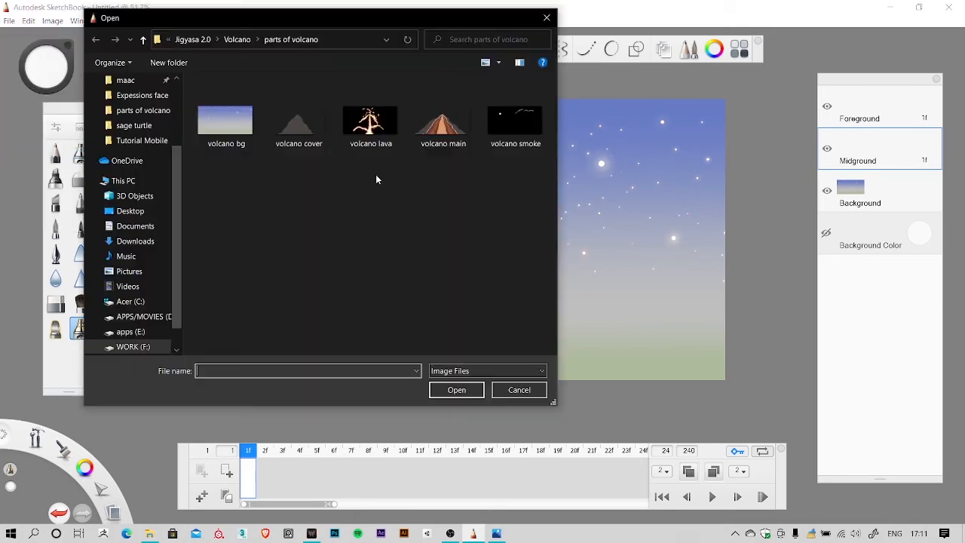
{"action": "left_click", "coordinate": [516, 122]}
{"action": "left_click", "coordinate": [457, 134]}
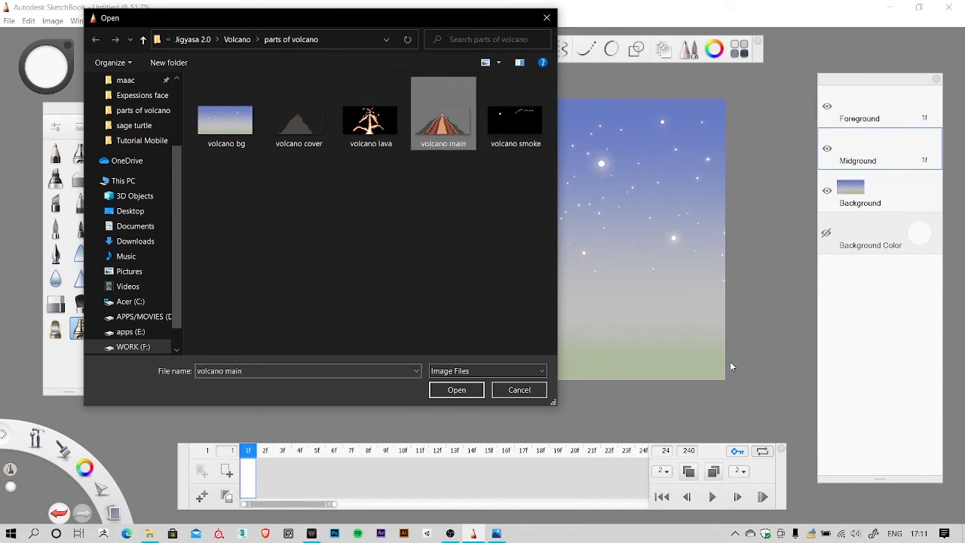
{"action": "left_click", "coordinate": [519, 388]}
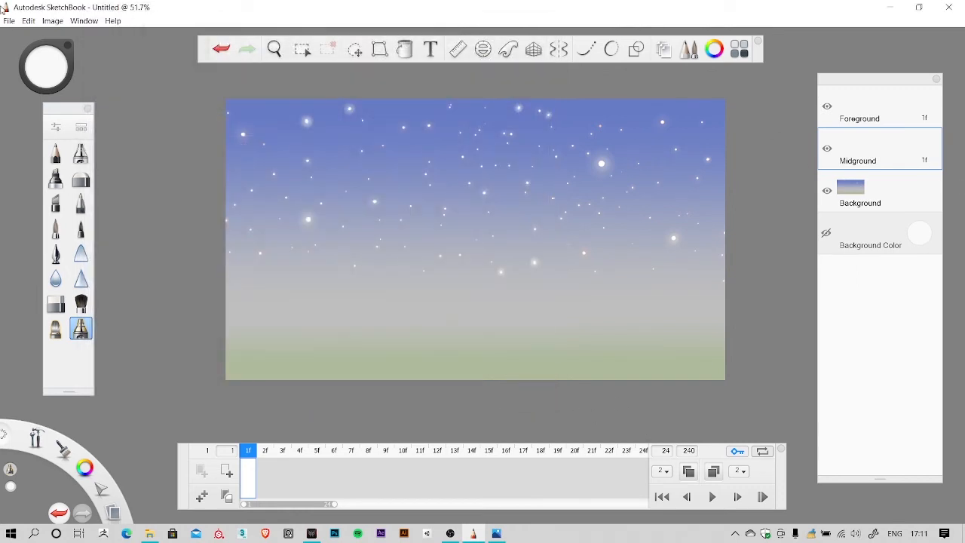
Step: Add "volcano main" from the "parts of volcano" folder as an animation frame, imported as Midground
{"action": "left_click", "coordinate": [9, 21]}
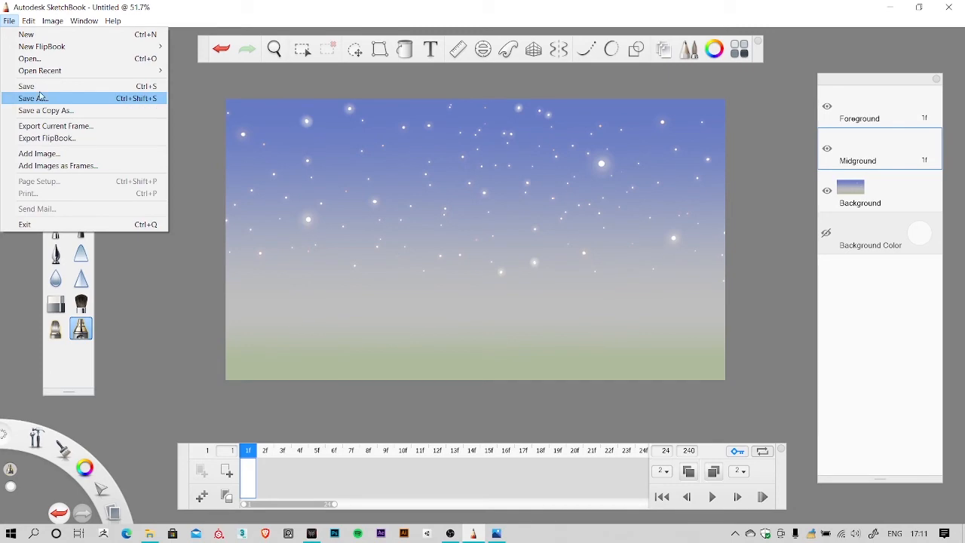
{"action": "left_click", "coordinate": [47, 168]}
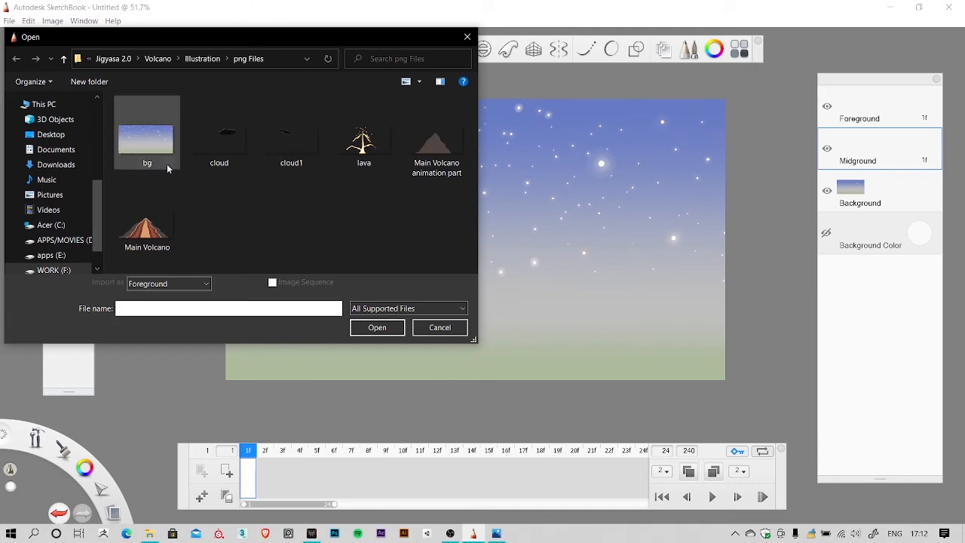
{"action": "left_click", "coordinate": [143, 245]}
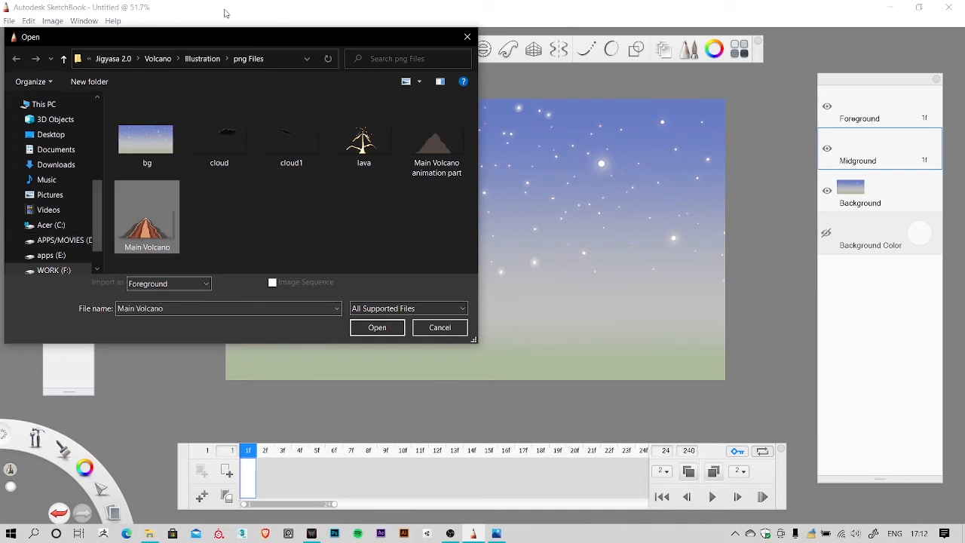
{"action": "left_click", "coordinate": [202, 59]}
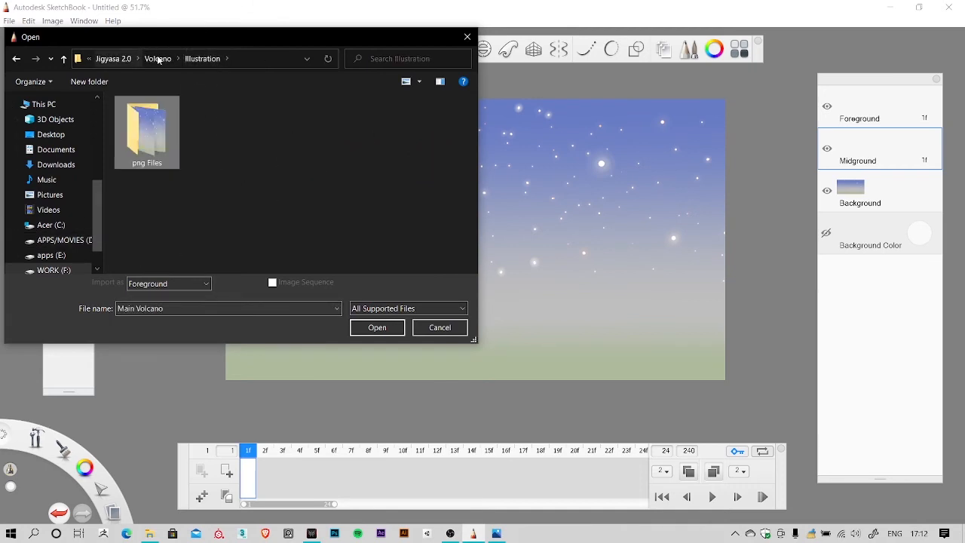
{"action": "left_click", "coordinate": [157, 59]}
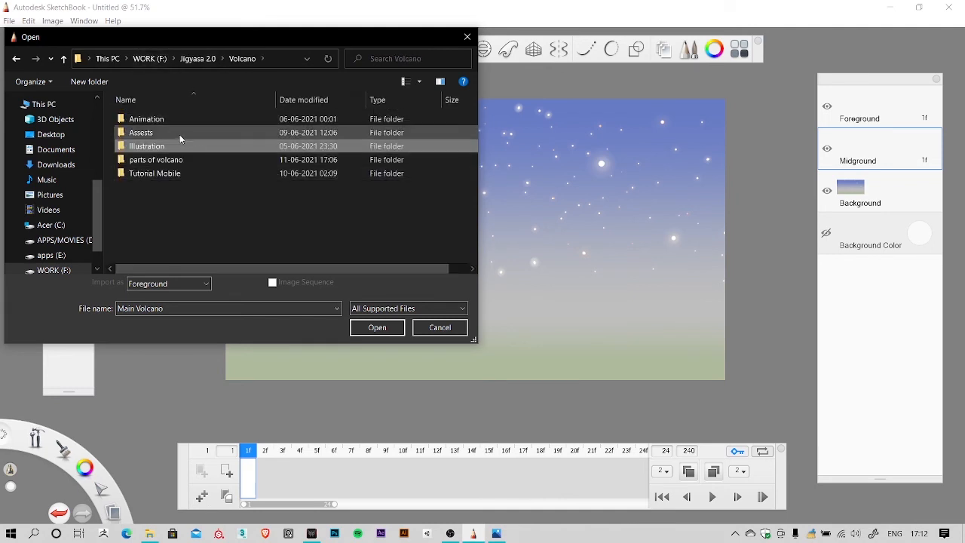
{"action": "double_click", "coordinate": [181, 160]}
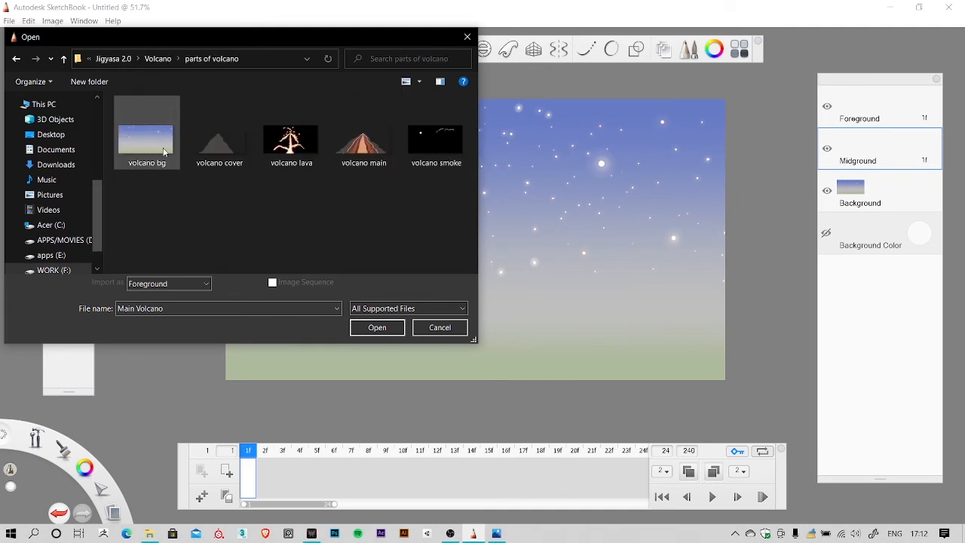
{"action": "left_click", "coordinate": [353, 153]}
{"action": "left_click", "coordinate": [156, 284]}
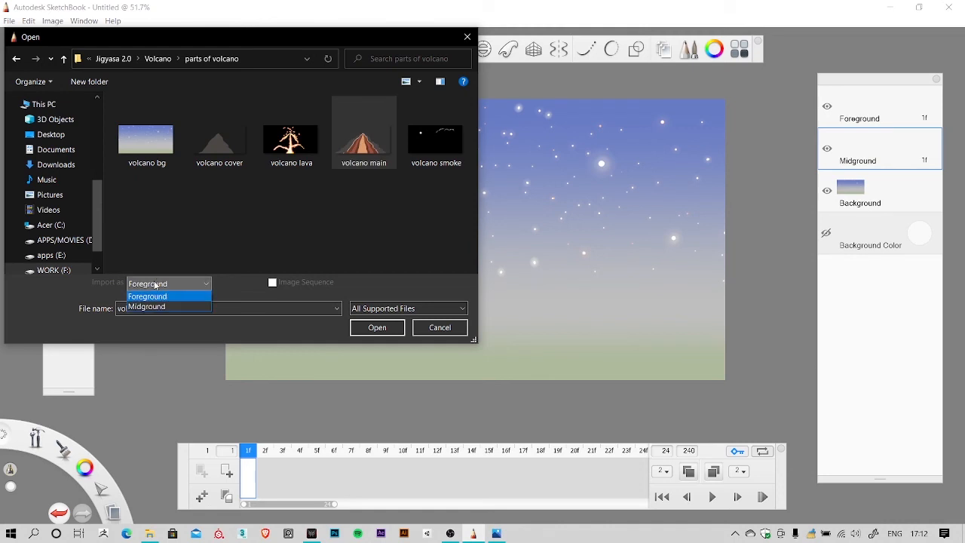
{"action": "left_click", "coordinate": [147, 283]}
{"action": "left_click", "coordinate": [139, 283]}
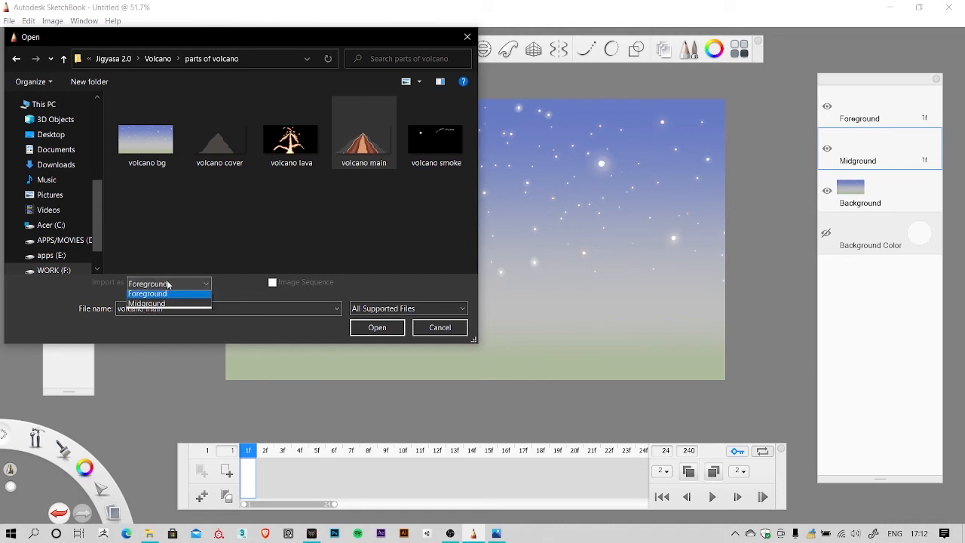
{"action": "left_click", "coordinate": [152, 306]}
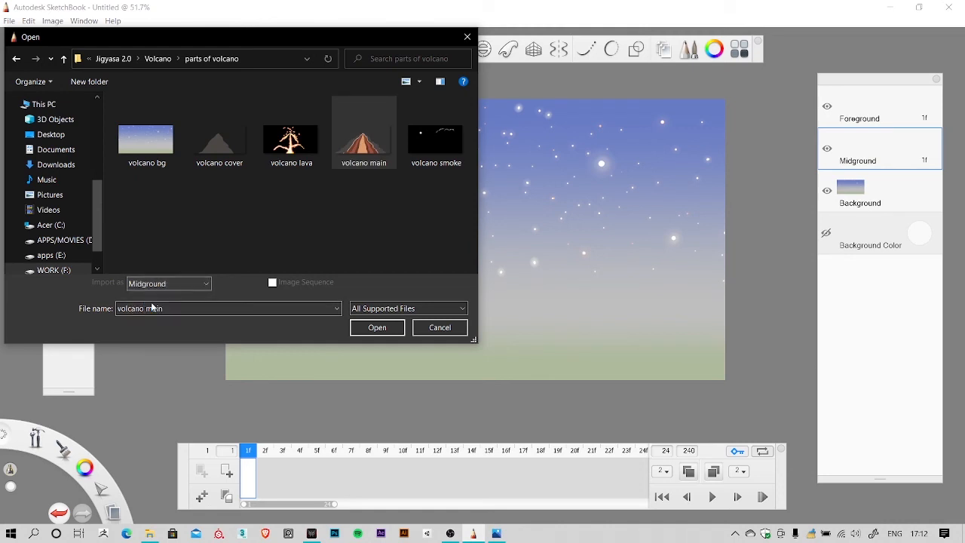
{"action": "left_click", "coordinate": [379, 327]}
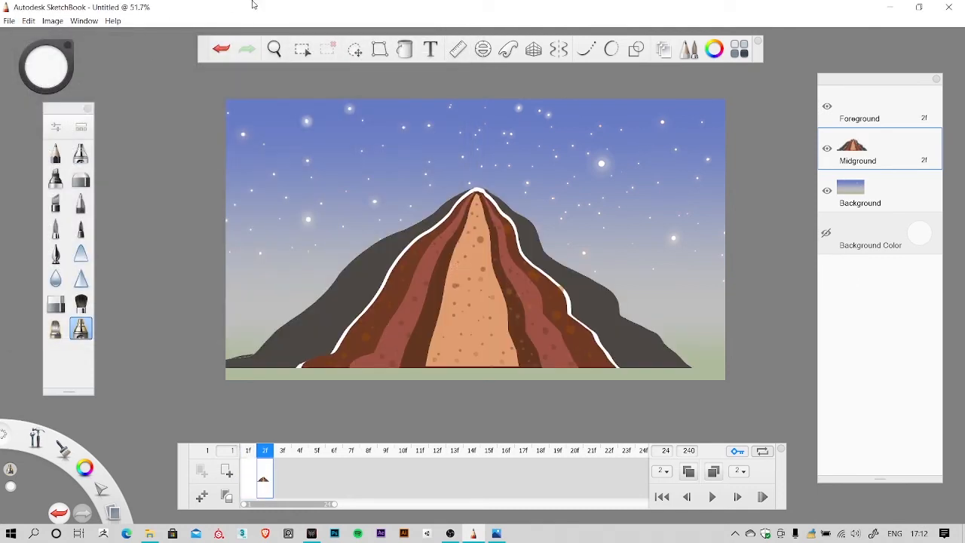
Step: Move the Midground volcano down and slightly right so its base meets the canvas's lower edge
{"action": "left_click", "coordinate": [356, 49]}
{"action": "left_click_drag", "start_coordinate": [530, 256], "coordinate": [532, 265]}
{"action": "left_click_drag", "start_coordinate": [526, 227], "coordinate": [527, 226]}
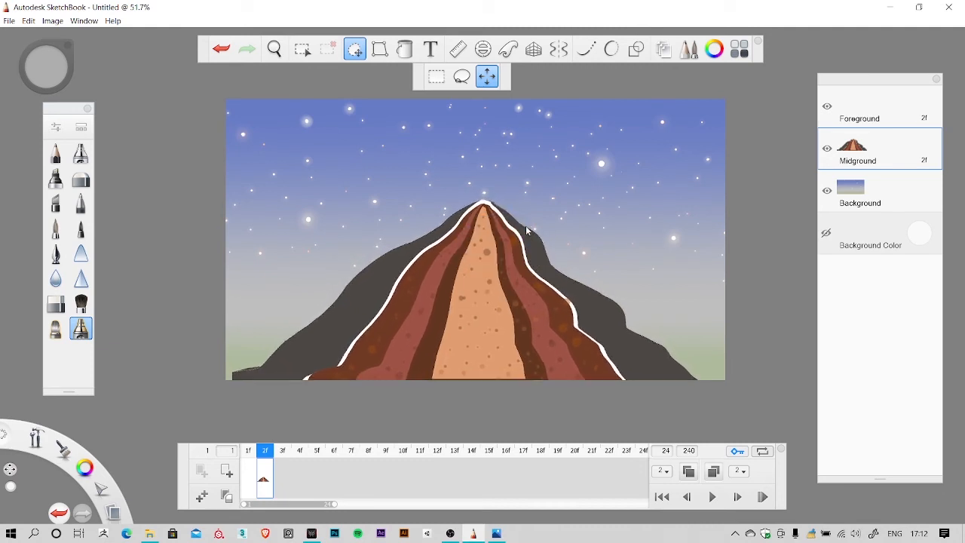
Step: Add the image "volcano cover" to the Midground layer, align it over the volcano and apply the placement
{"action": "left_click", "coordinate": [858, 103]}
{"action": "left_click", "coordinate": [838, 149]}
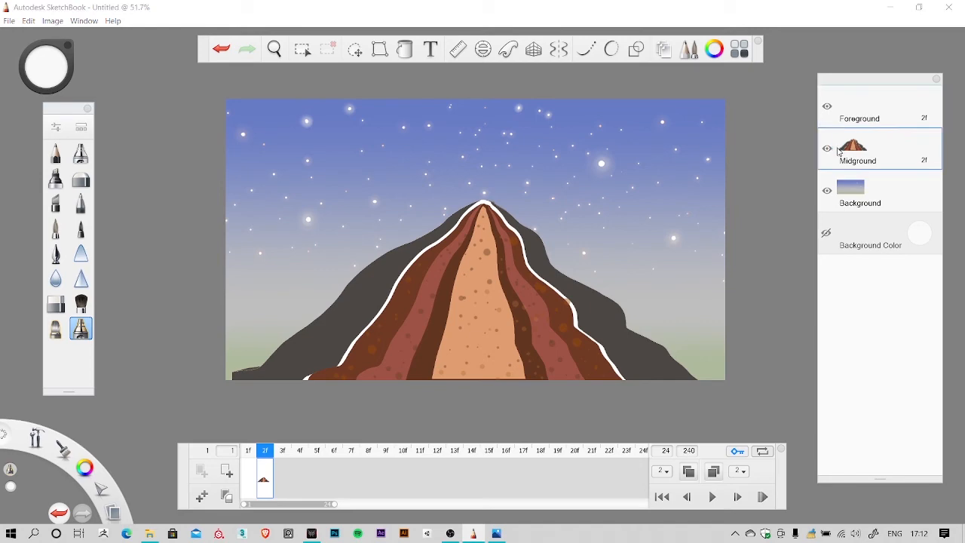
{"action": "left_click", "coordinate": [9, 20]}
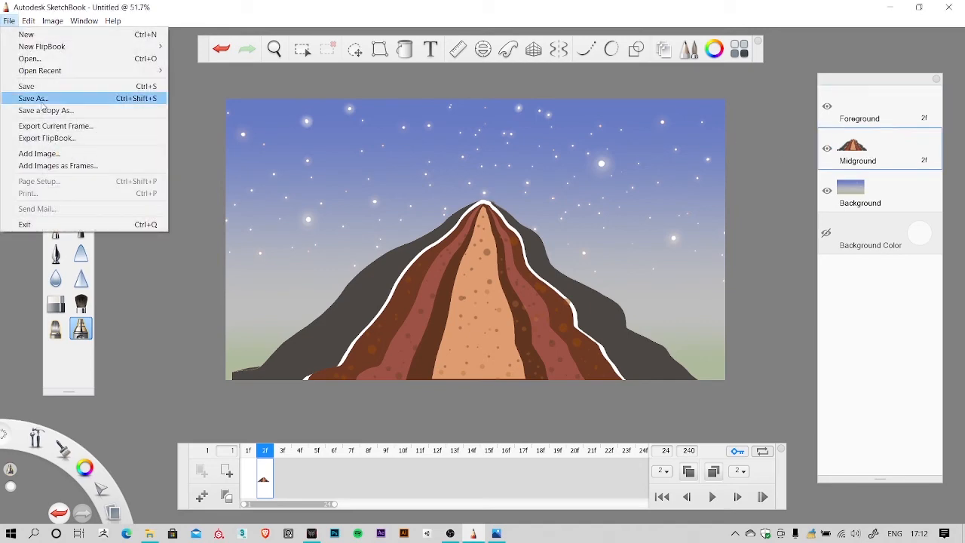
{"action": "left_click", "coordinate": [41, 153]}
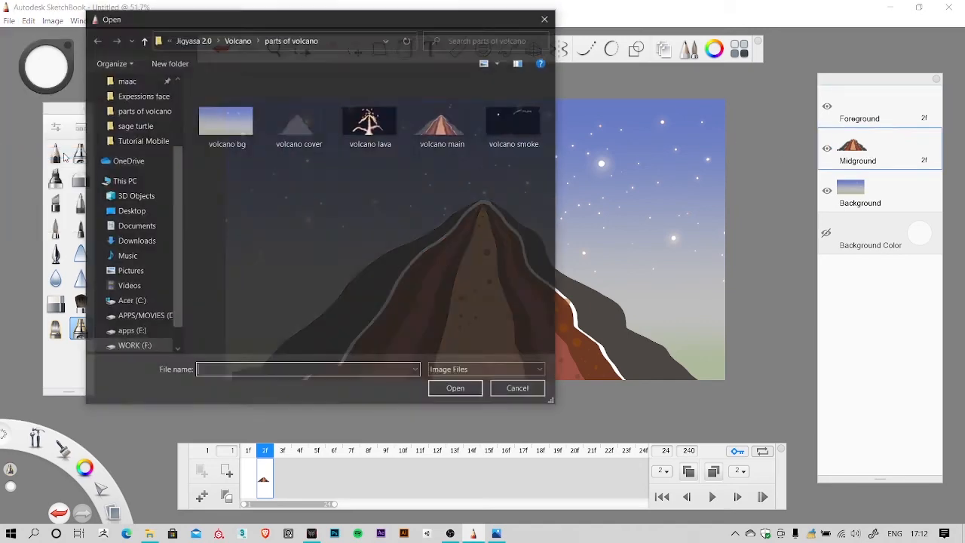
{"action": "left_click", "coordinate": [298, 128]}
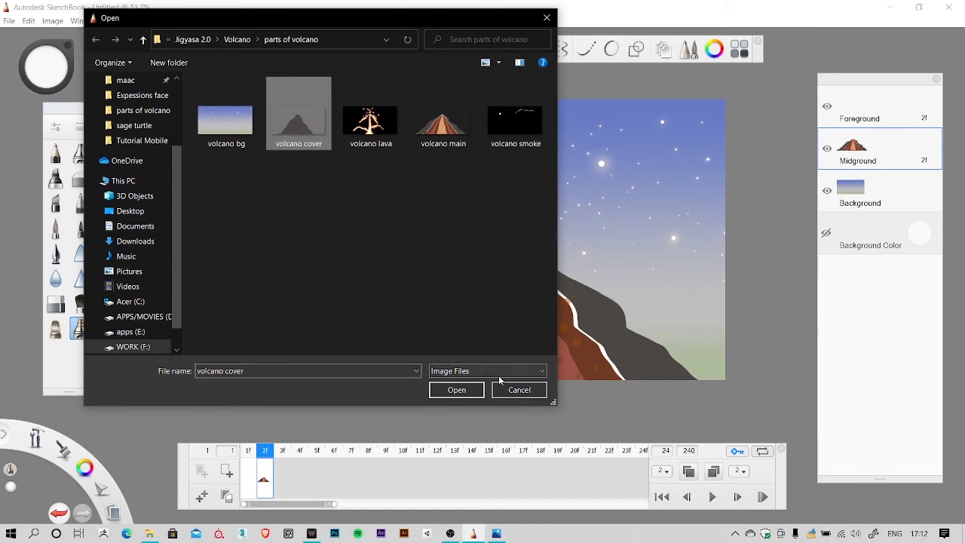
{"action": "left_click", "coordinate": [453, 388]}
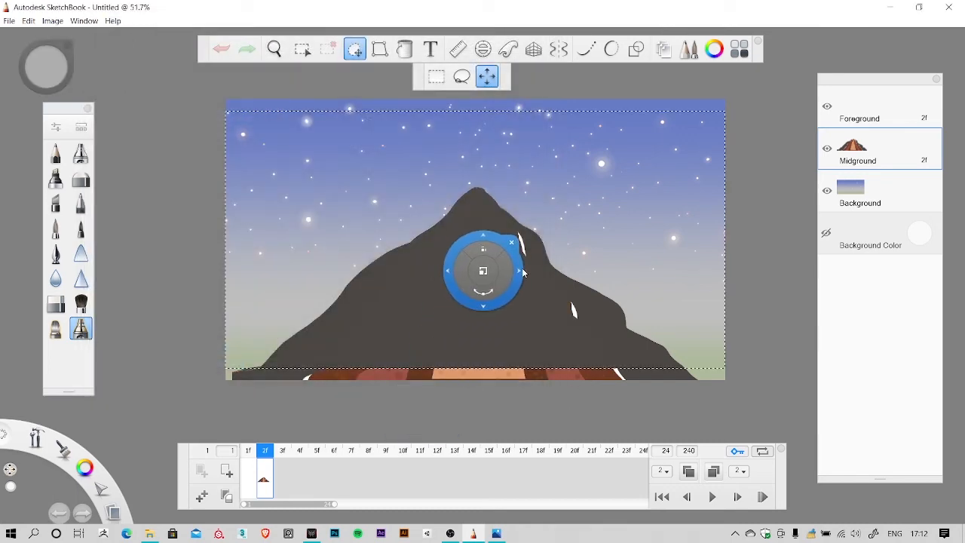
{"action": "left_click_drag", "start_coordinate": [523, 270], "coordinate": [531, 287]}
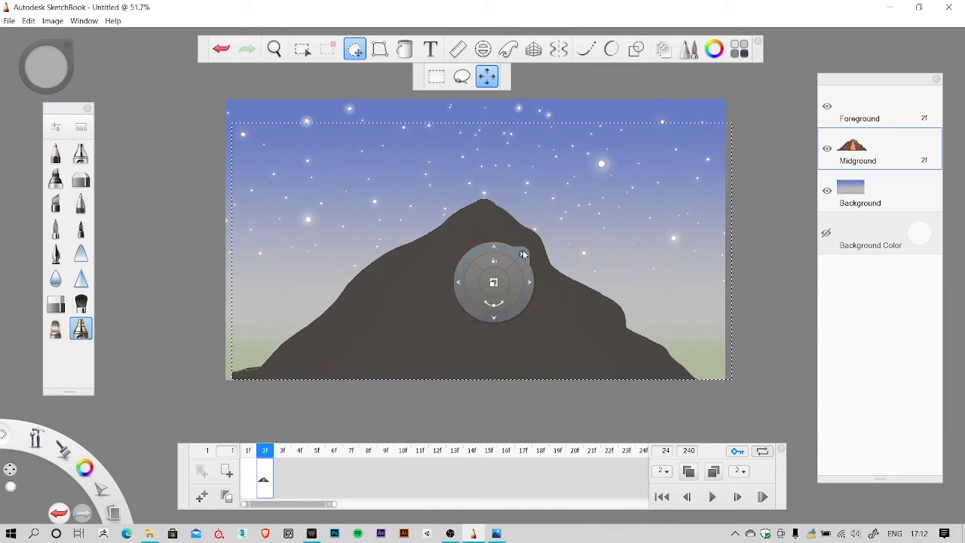
{"action": "left_click", "coordinate": [524, 256]}
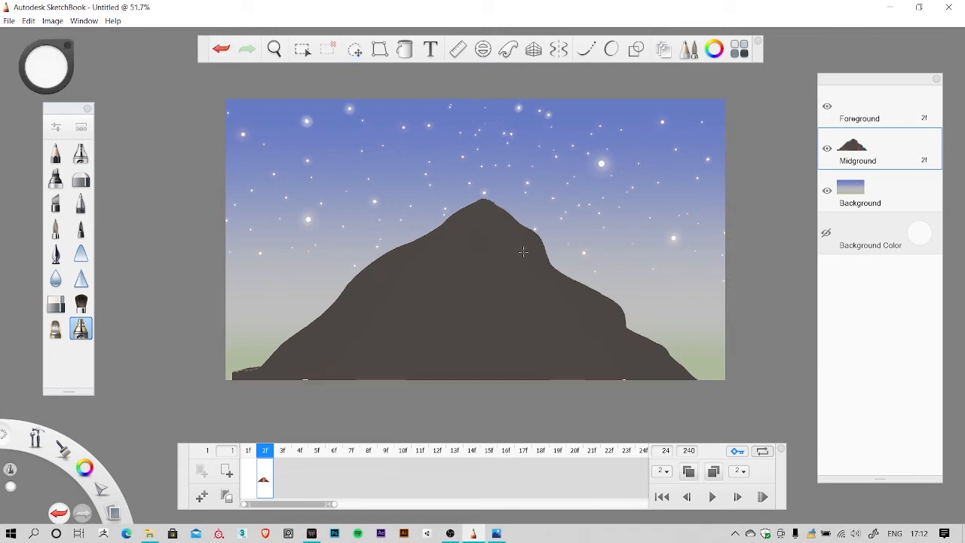
Step: Undo the last Midground change and try to nudge the dark volcano slightly with the Pencil brush chosen
{"action": "scroll", "coordinate": [521, 249], "scroll_direction": "down", "scroll_amount": 3}
{"action": "scroll", "coordinate": [490, 255], "scroll_direction": "up", "scroll_amount": 9}
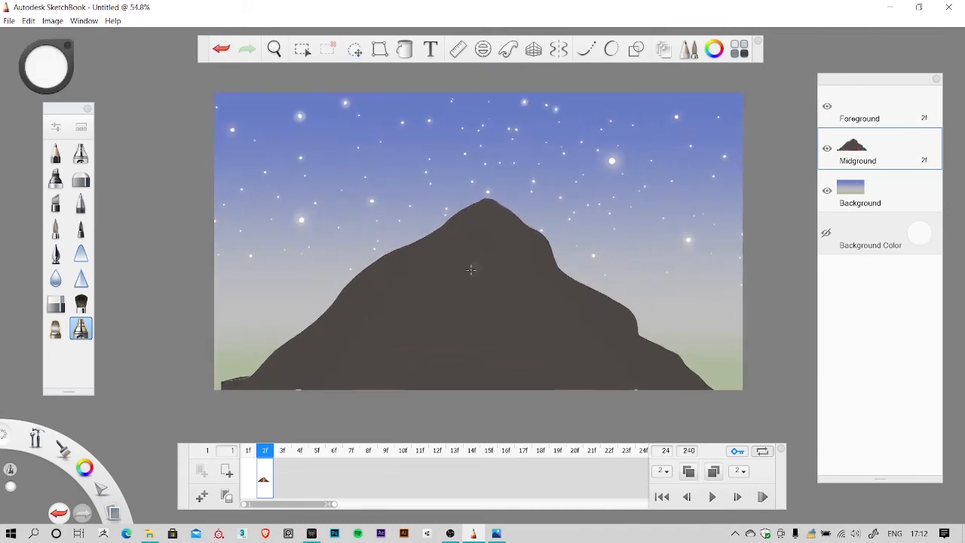
{"action": "key", "text": "space"}
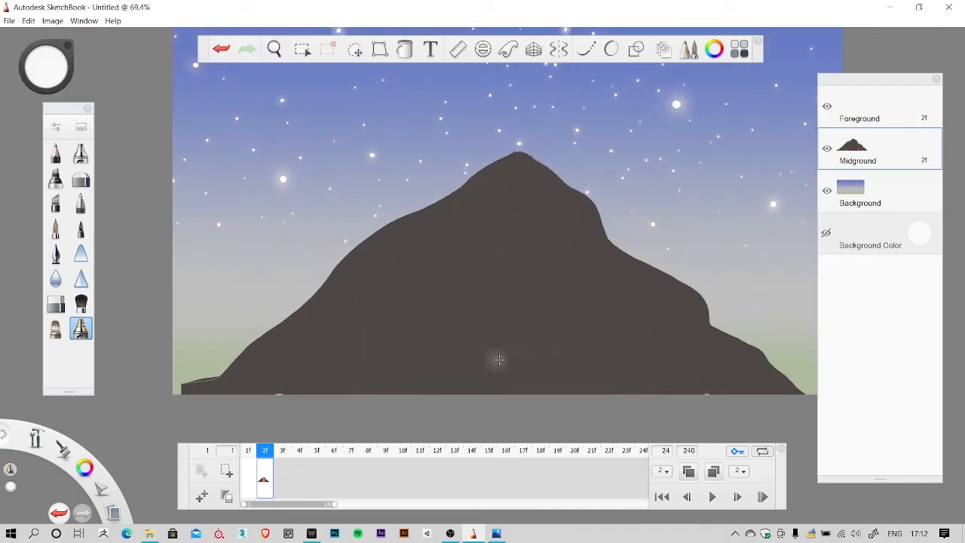
{"action": "key", "text": "ctrl+z"}
{"action": "left_click", "coordinate": [55, 153]}
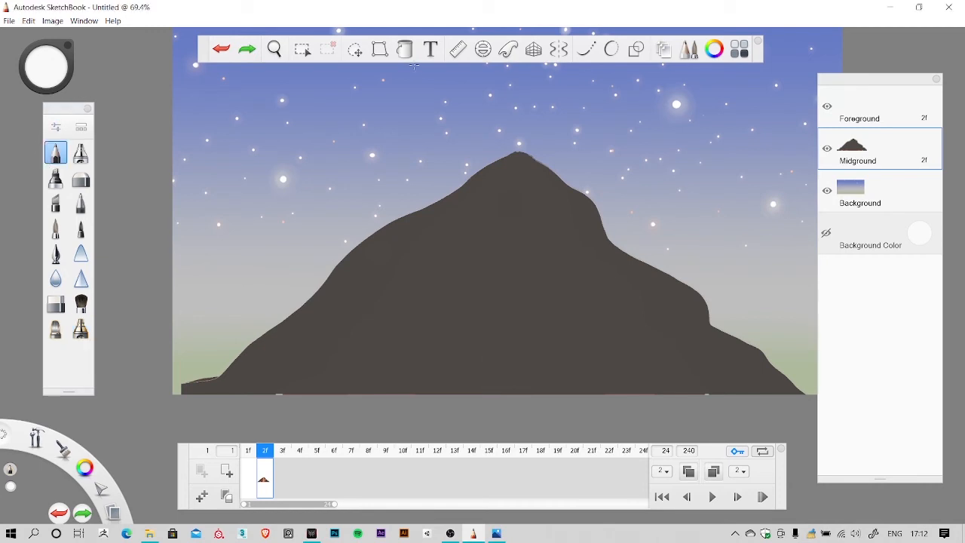
{"action": "left_click", "coordinate": [354, 49]}
{"action": "left_click", "coordinate": [620, 284]}
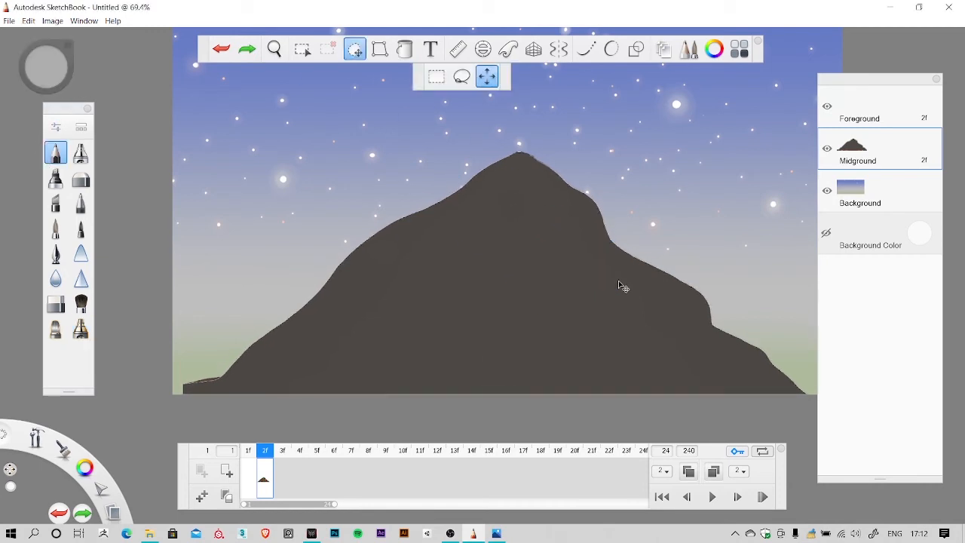
{"action": "key", "text": "space"}
{"action": "left_click_drag", "start_coordinate": [583, 274], "coordinate": [595, 339]}
{"action": "left_click_drag", "start_coordinate": [583, 377], "coordinate": [369, 364]}
Step: Remove the empty frame at frame 1 and move the volcano drawing from frame 2 to frame 1
{"action": "left_click", "coordinate": [247, 473]}
{"action": "left_click", "coordinate": [260, 473]}
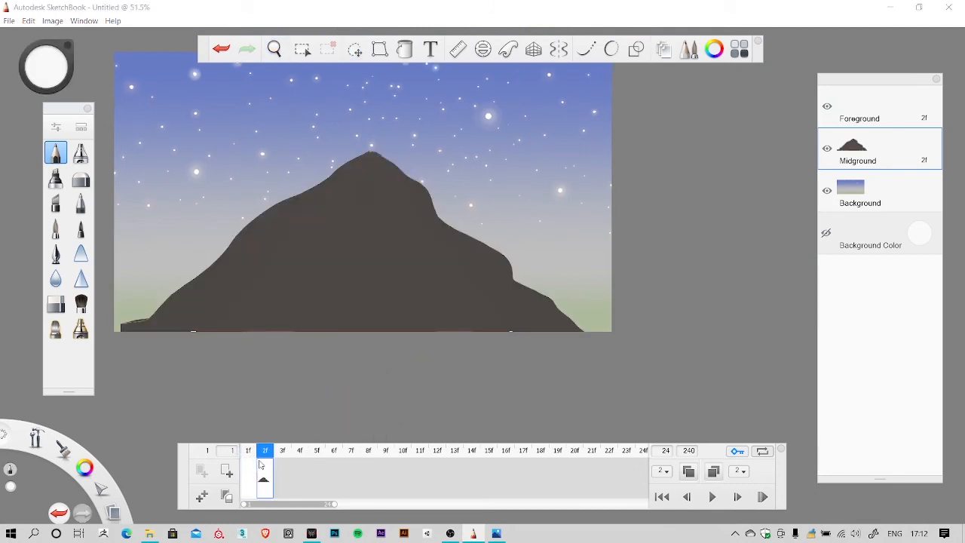
{"action": "left_click", "coordinate": [245, 475]}
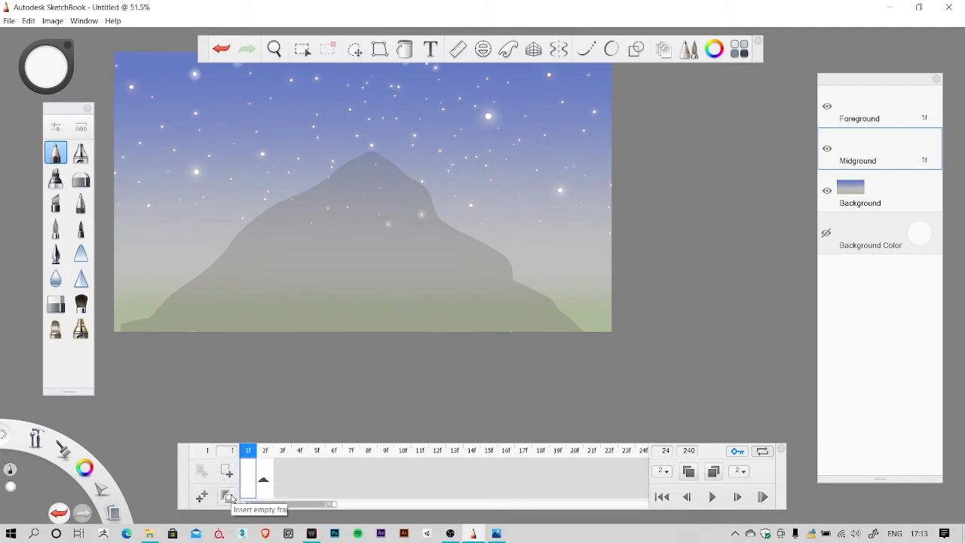
{"action": "left_click", "coordinate": [231, 498]}
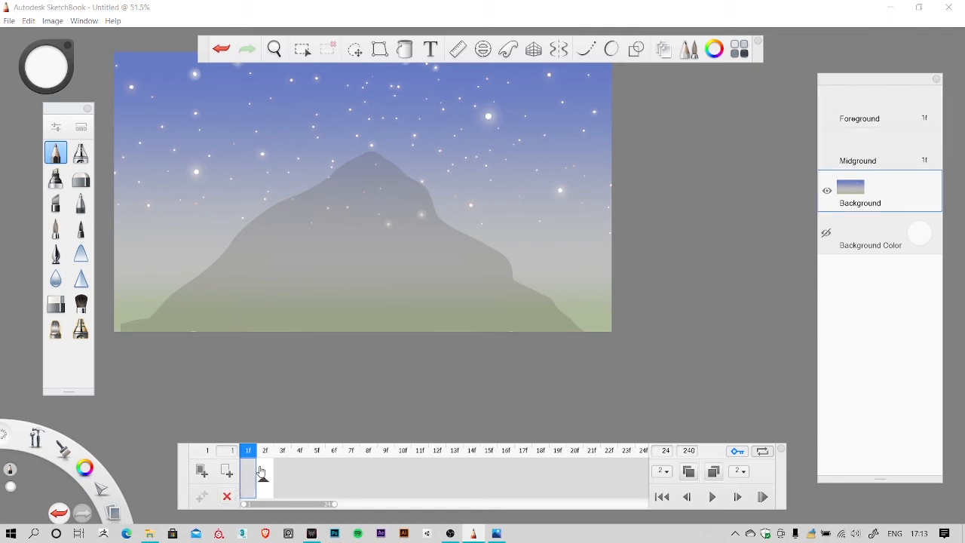
{"action": "left_click_drag", "start_coordinate": [259, 473], "coordinate": [245, 474]}
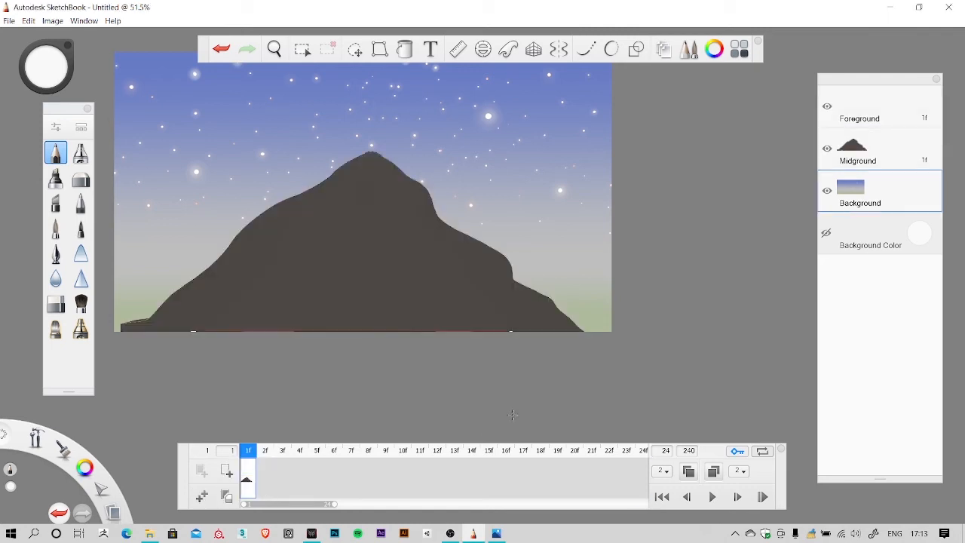
Step: Sample the cover's dark grey and paint over the white specks along the volcano's base on the Midground layer
{"action": "scroll", "coordinate": [445, 315], "scroll_direction": "down", "scroll_amount": 3}
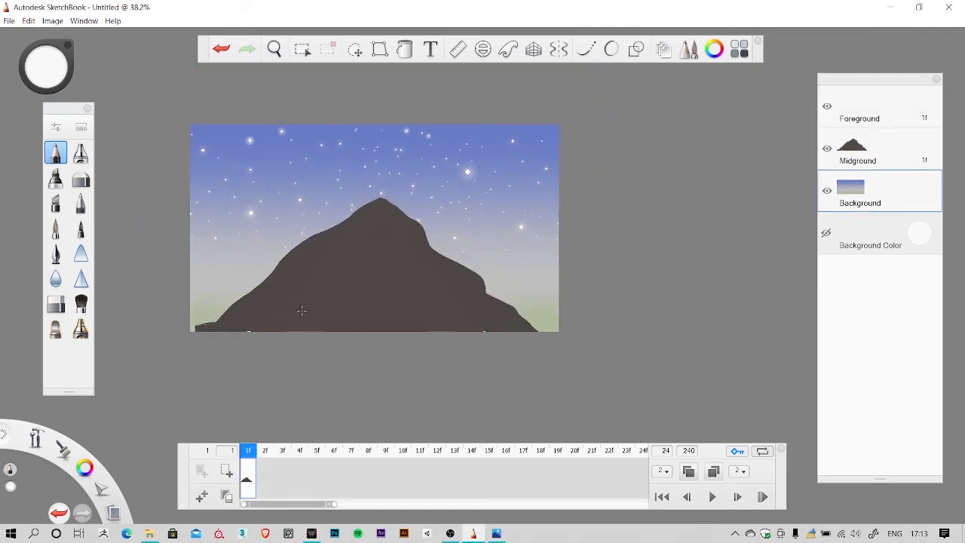
{"action": "scroll", "coordinate": [302, 311], "scroll_direction": "up", "scroll_amount": 3}
{"action": "key", "text": "space"}
{"action": "scroll", "coordinate": [266, 349], "scroll_direction": "up", "scroll_amount": 3}
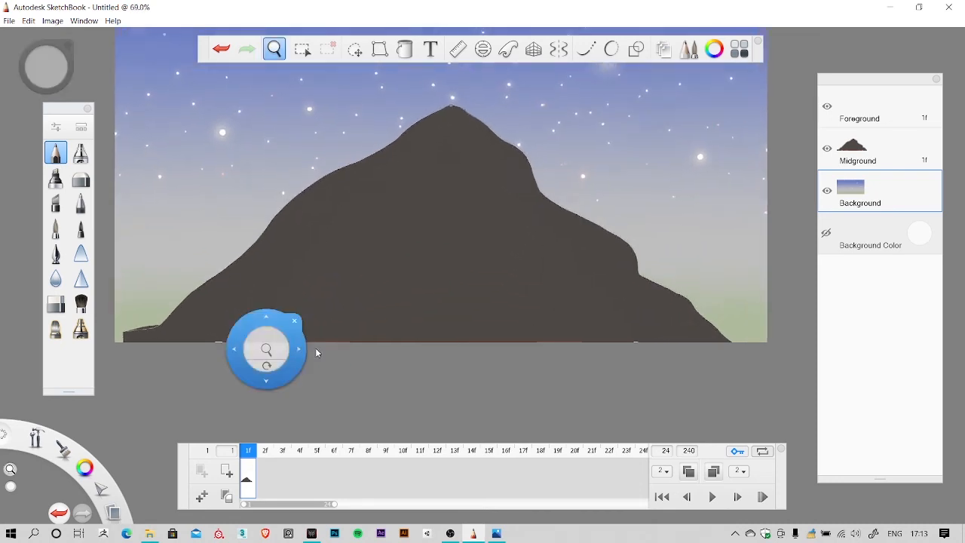
{"action": "scroll", "coordinate": [220, 355], "scroll_direction": "up", "scroll_amount": 4}
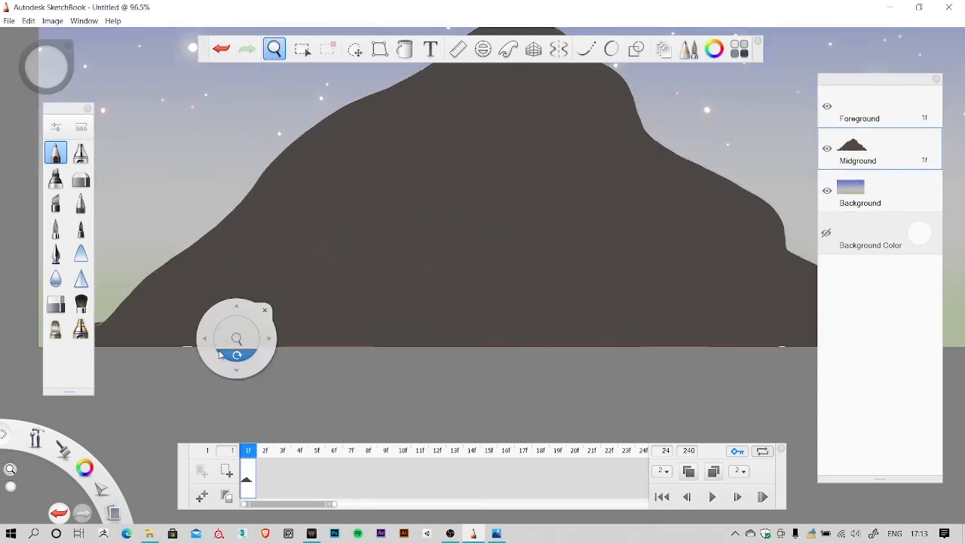
{"action": "left_click_drag", "start_coordinate": [265, 359], "coordinate": [349, 340]}
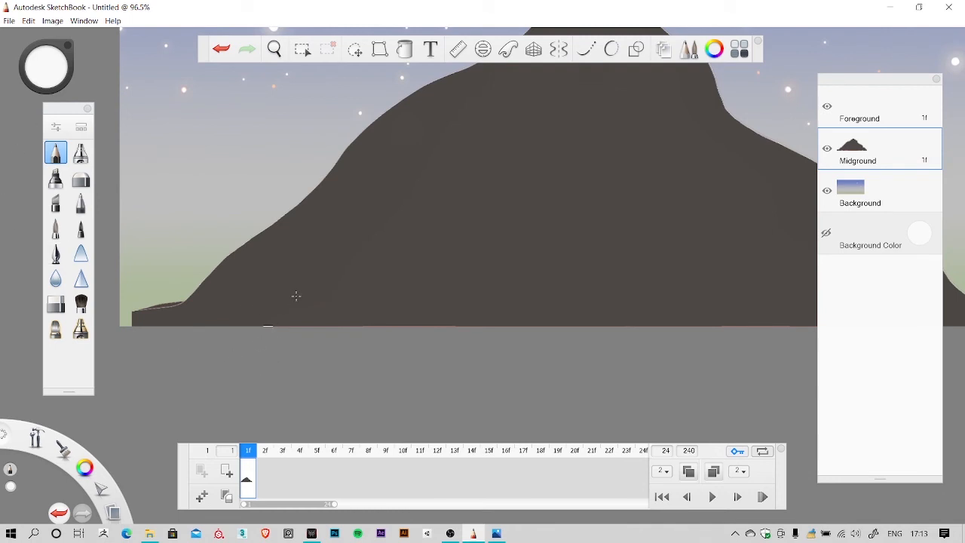
{"action": "left_click", "coordinate": [322, 285], "text": "alt"}
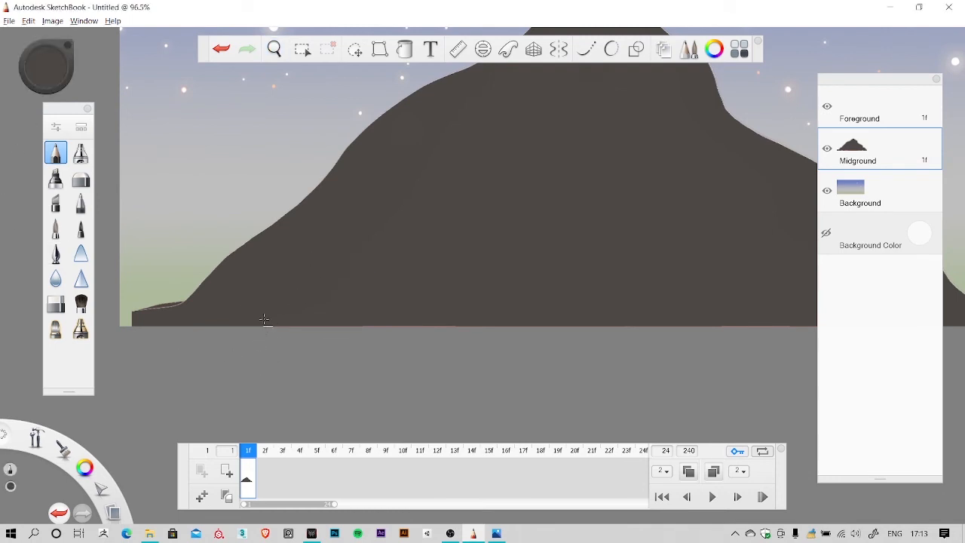
{"action": "key", "text": "space"}
{"action": "left_click_drag", "start_coordinate": [539, 383], "coordinate": [346, 285]}
{"action": "scroll", "coordinate": [367, 325], "scroll_direction": "down", "scroll_amount": 4}
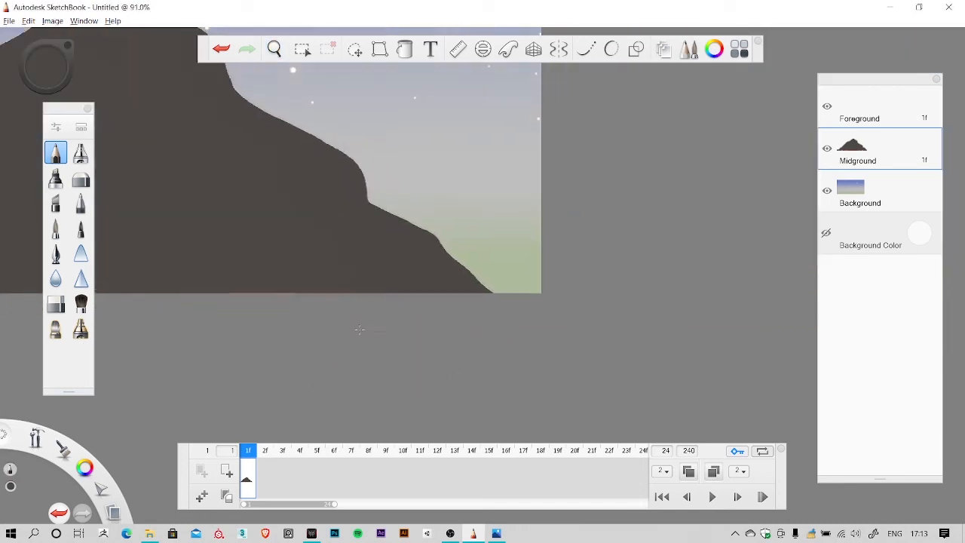
{"action": "key", "text": "space"}
{"action": "left_click_drag", "start_coordinate": [465, 346], "coordinate": [679, 383]}
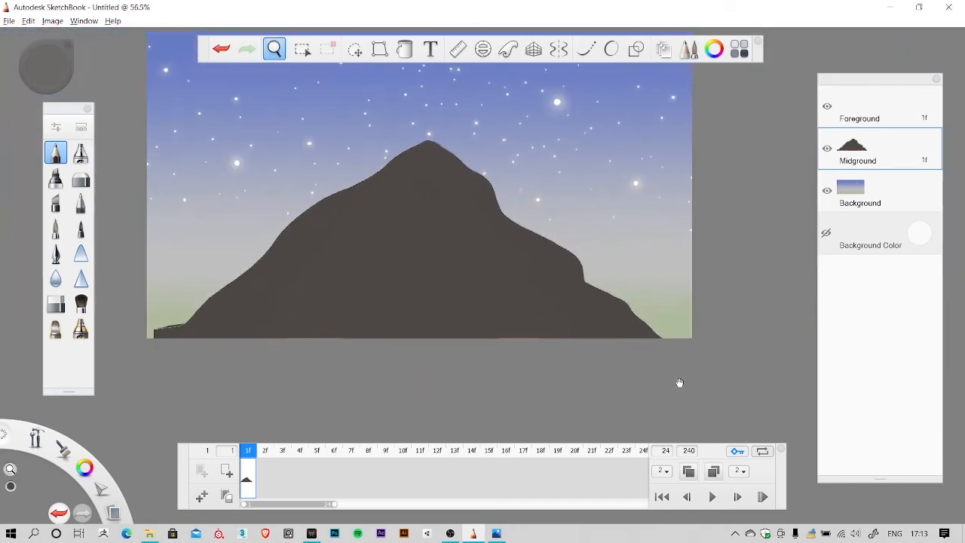
{"action": "scroll", "coordinate": [470, 284], "scroll_direction": "down", "scroll_amount": 3}
{"action": "key", "text": "space"}
{"action": "left_click_drag", "start_coordinate": [549, 352], "coordinate": [540, 362]}
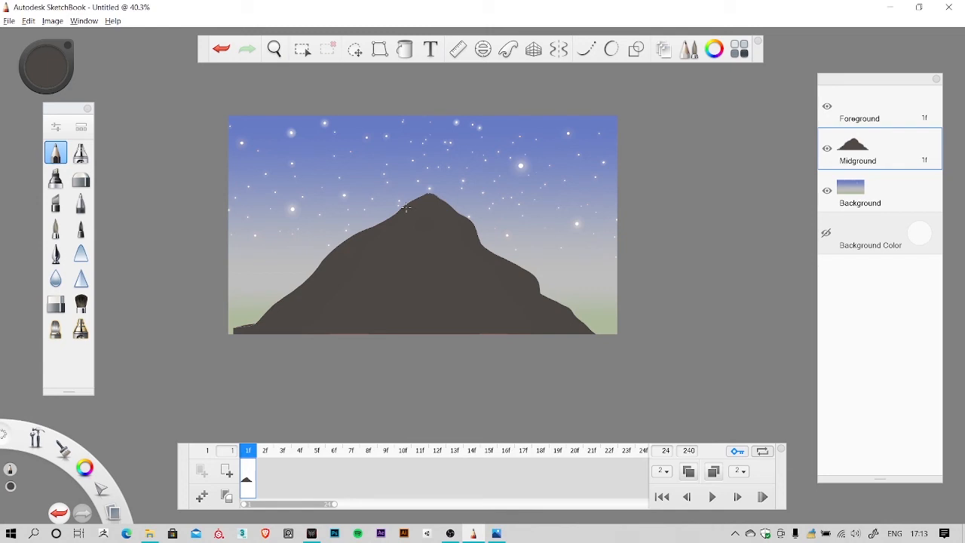
Step: Try to shrink the volcano to the canvas's lower centre on frame 1 and enlarge it from frame 2
{"action": "left_click", "coordinate": [354, 49]}
{"action": "left_click_drag", "start_coordinate": [447, 226], "coordinate": [445, 328]}
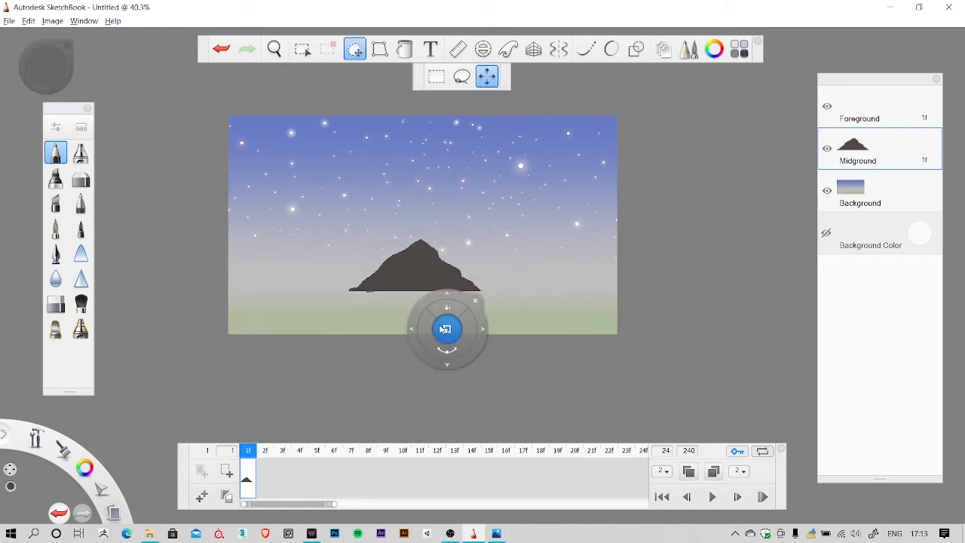
{"action": "left_click_drag", "start_coordinate": [441, 254], "coordinate": [448, 296]}
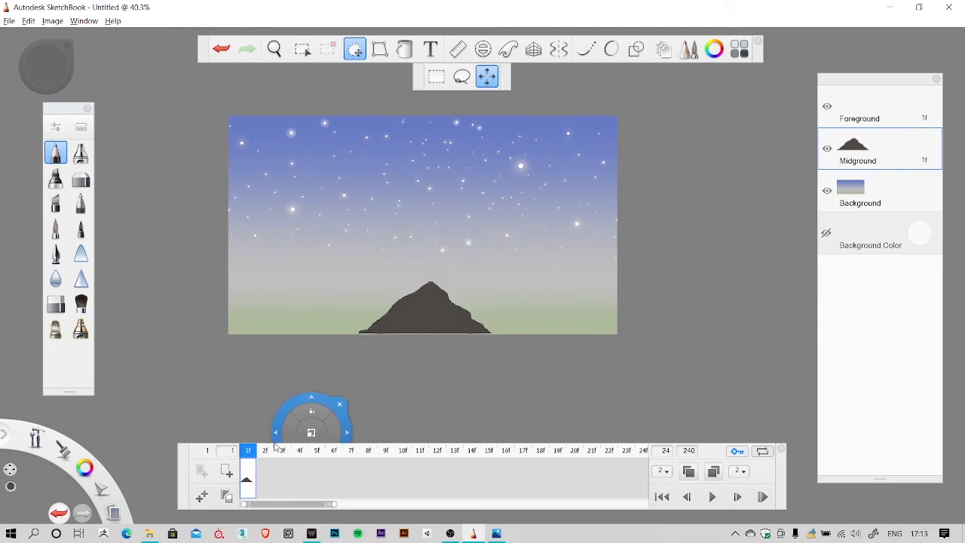
{"action": "left_click", "coordinate": [268, 452]}
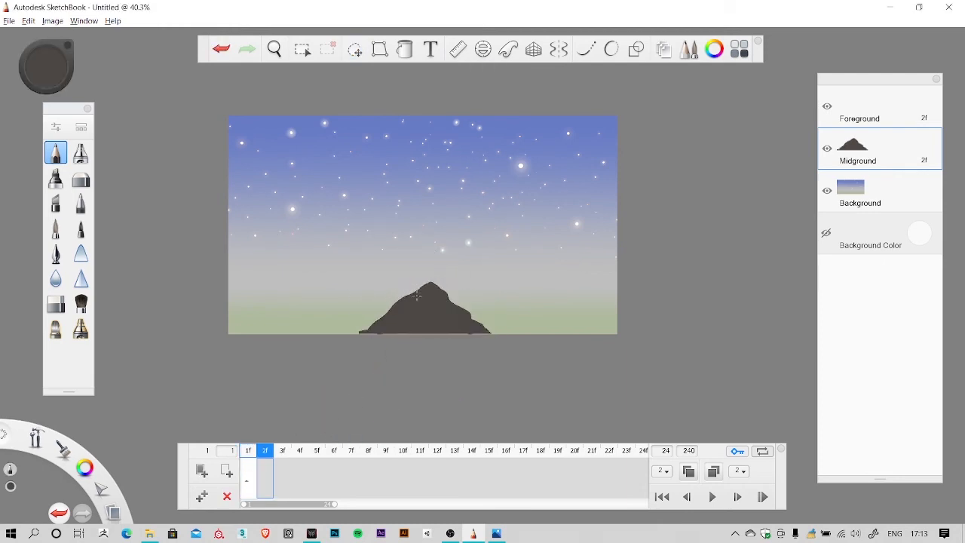
{"action": "left_click", "coordinate": [354, 49]}
{"action": "left_click_drag", "start_coordinate": [395, 164], "coordinate": [348, 326]}
{"action": "left_click", "coordinate": [282, 450]}
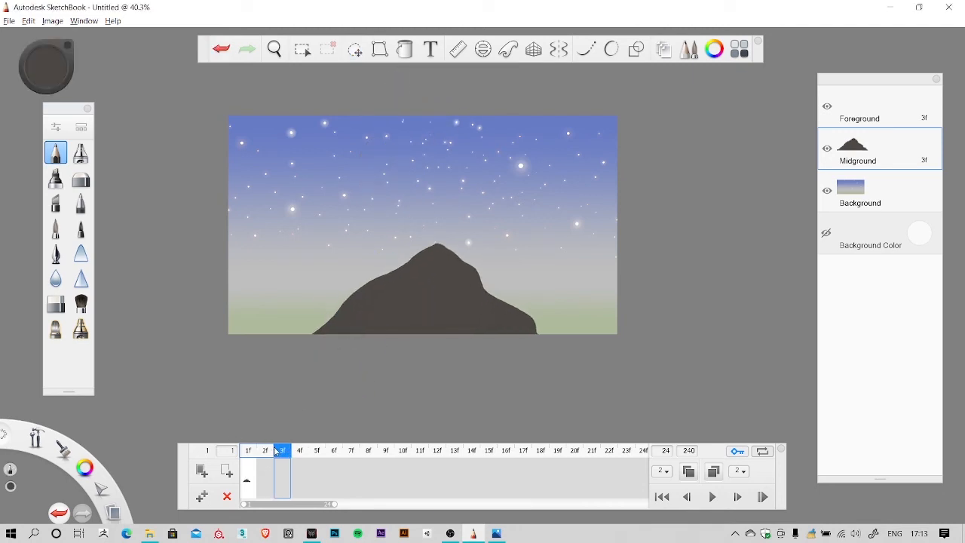
Step: Undo the trial scaling and moving of the volcano on the Midground layer
{"action": "key", "text": "ctrl+z"}
{"action": "key", "text": "ctrl+z"}
{"action": "key", "text": "ctrl+z"}
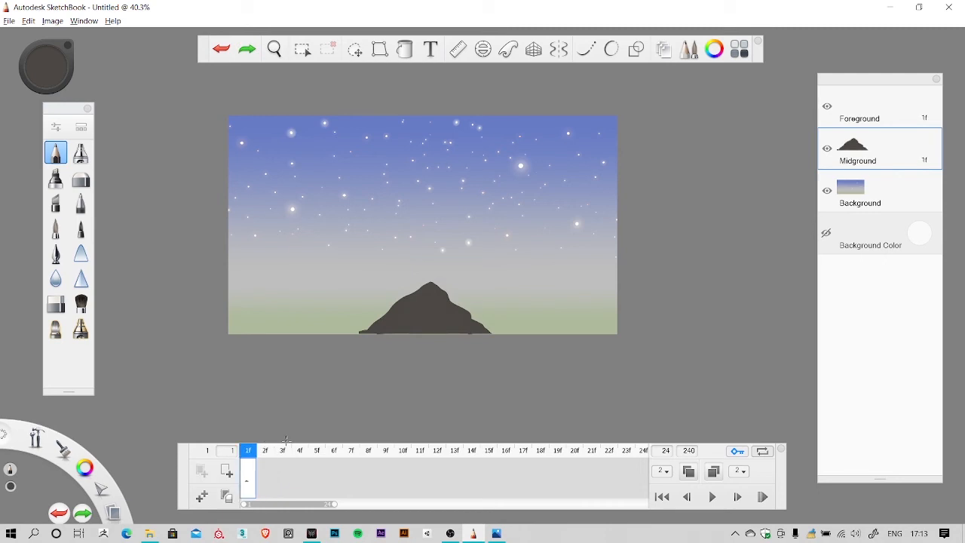
{"action": "key", "text": "ctrl+y"}
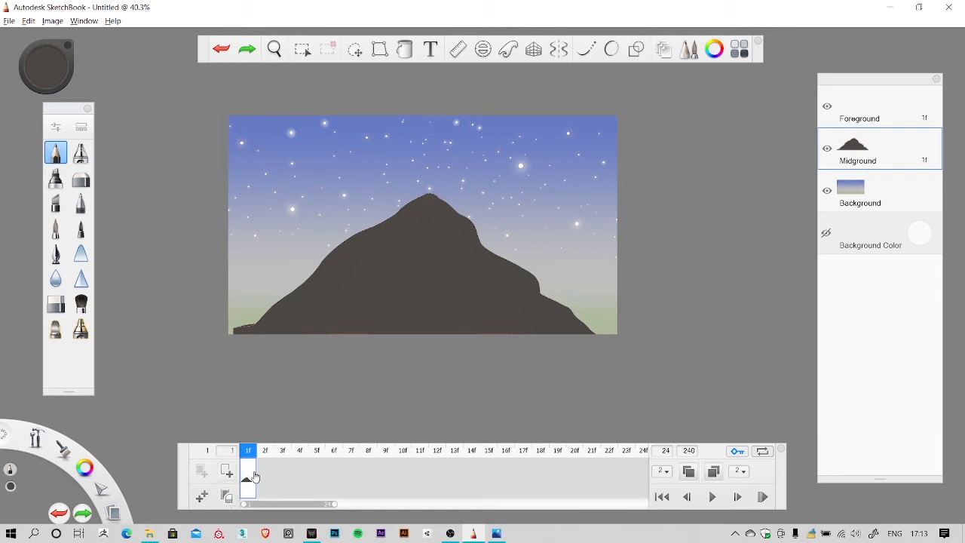
Step: Move the volcano frame to frame 20, duplicate it and place the copy at frame 1
{"action": "left_click_drag", "start_coordinate": [255, 477], "coordinate": [575, 471]}
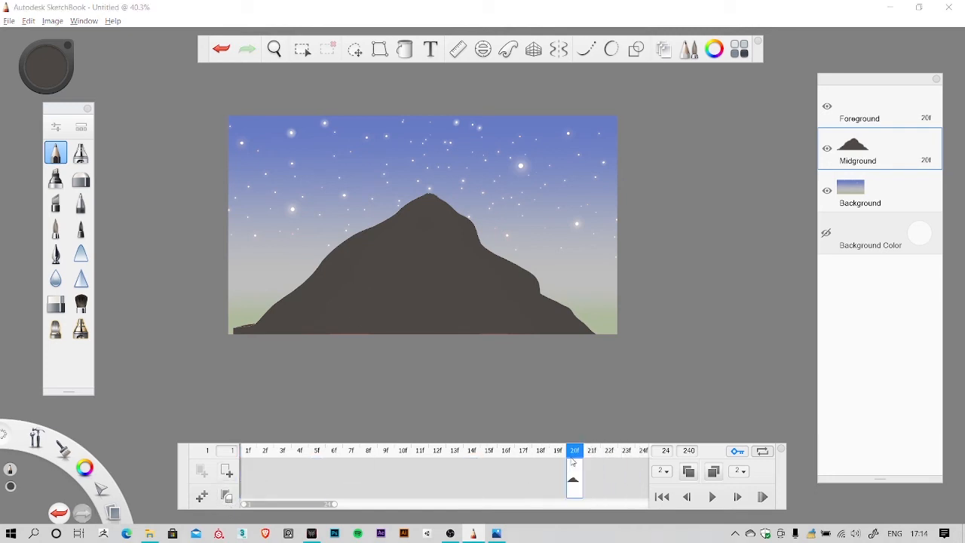
{"action": "left_click", "coordinate": [202, 495]}
{"action": "left_click_drag", "start_coordinate": [594, 475], "coordinate": [247, 475]}
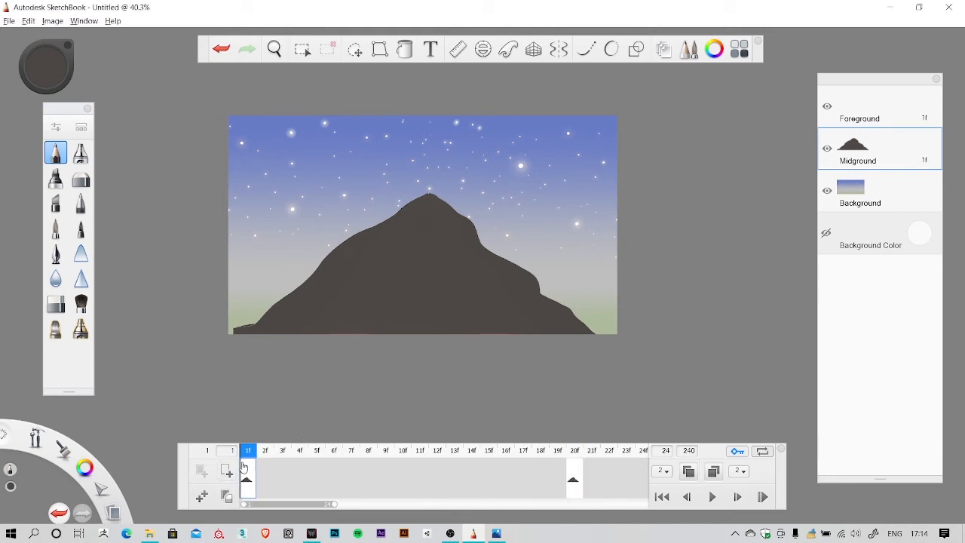
Step: Select frame 20, move the timeline closer to the canvas and widen it
{"action": "left_click", "coordinate": [576, 476]}
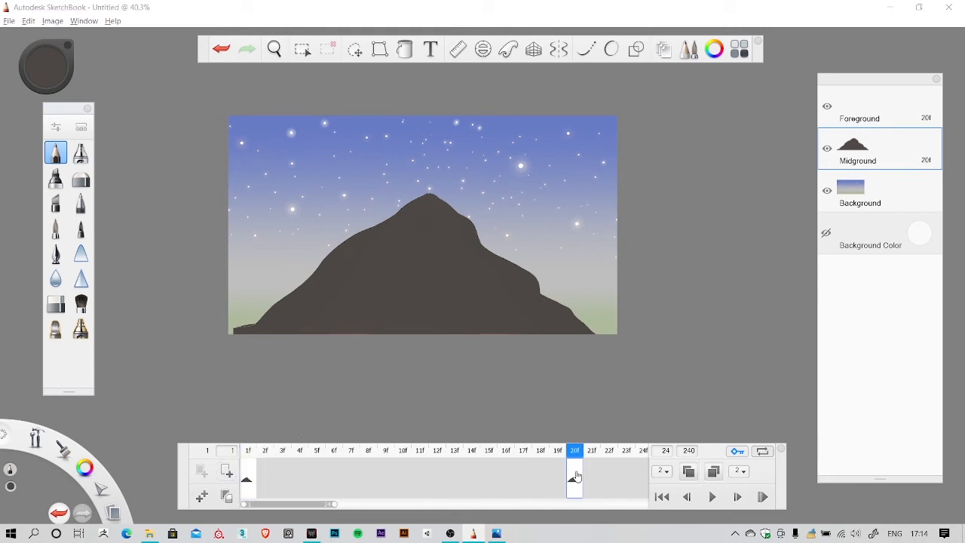
{"action": "left_click_drag", "start_coordinate": [181, 460], "coordinate": [164, 410]}
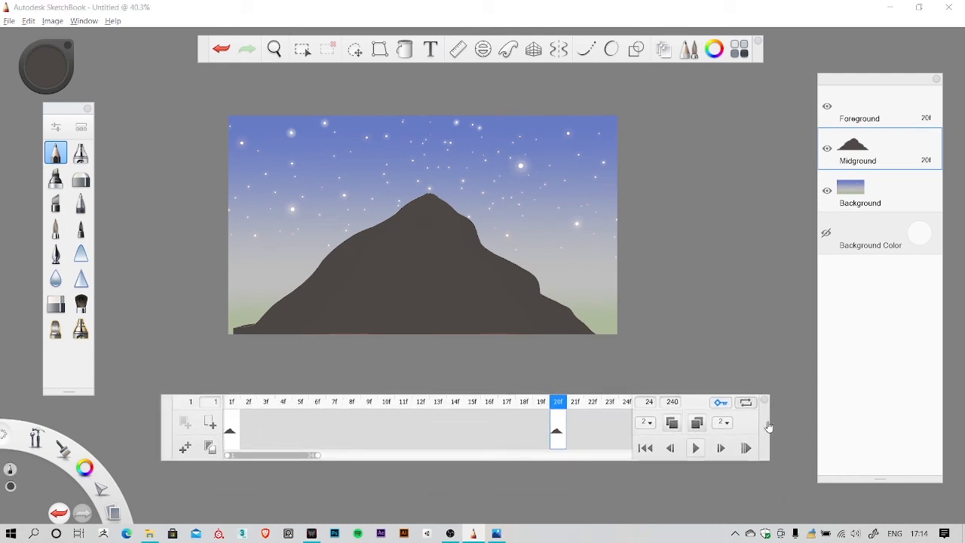
{"action": "left_click_drag", "start_coordinate": [767, 421], "coordinate": [873, 421]}
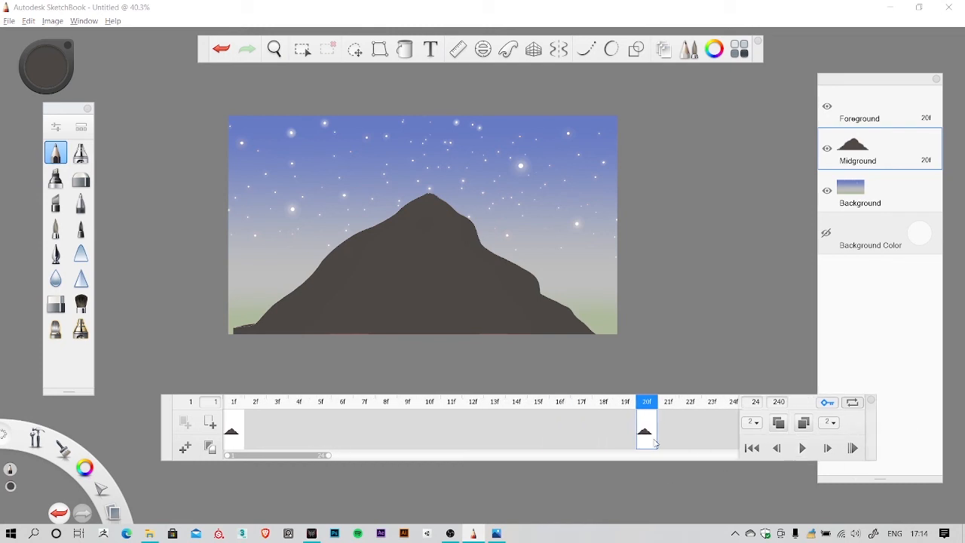
Step: Widen the timeline, move it down clear of the canvas and make frame 1 current
{"action": "left_click_drag", "start_coordinate": [162, 411], "coordinate": [133, 458]}
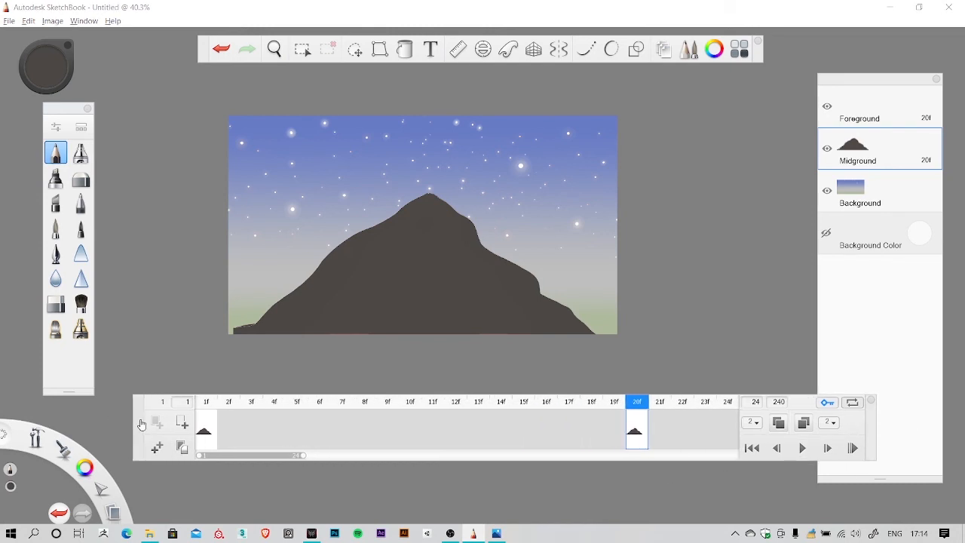
{"action": "left_click_drag", "start_coordinate": [141, 424], "coordinate": [128, 488]}
{"action": "left_click", "coordinate": [195, 471]}
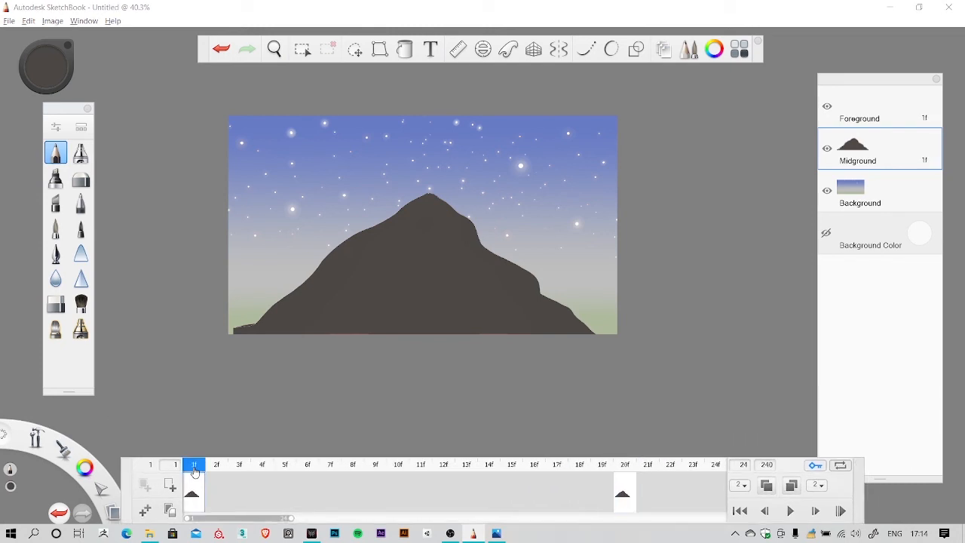
Step: Shrink the frame 1 volcano to a small mound and place its base on the canvas's lower edge, near the centre
{"action": "left_click", "coordinate": [355, 49]}
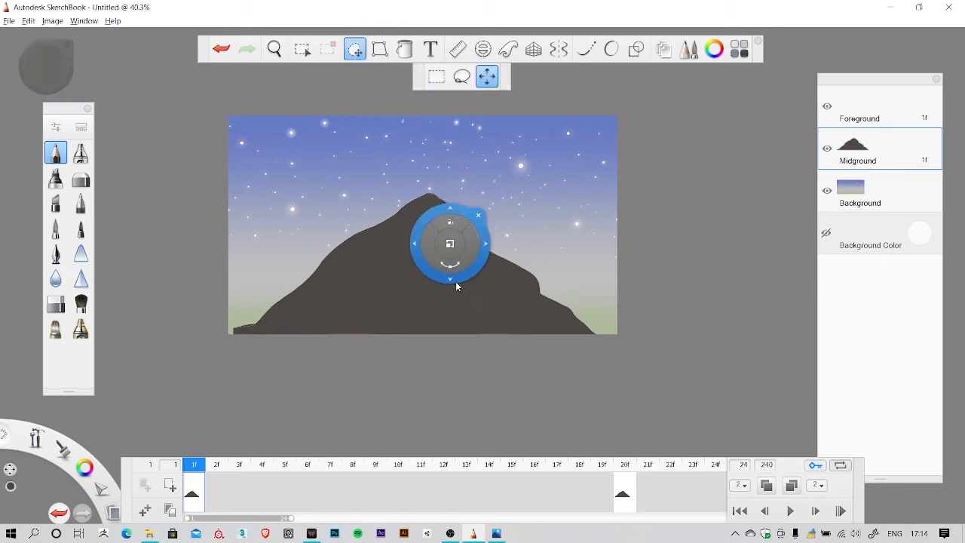
{"action": "left_click_drag", "start_coordinate": [455, 281], "coordinate": [446, 337]}
{"action": "left_click_drag", "start_coordinate": [452, 376], "coordinate": [456, 422]}
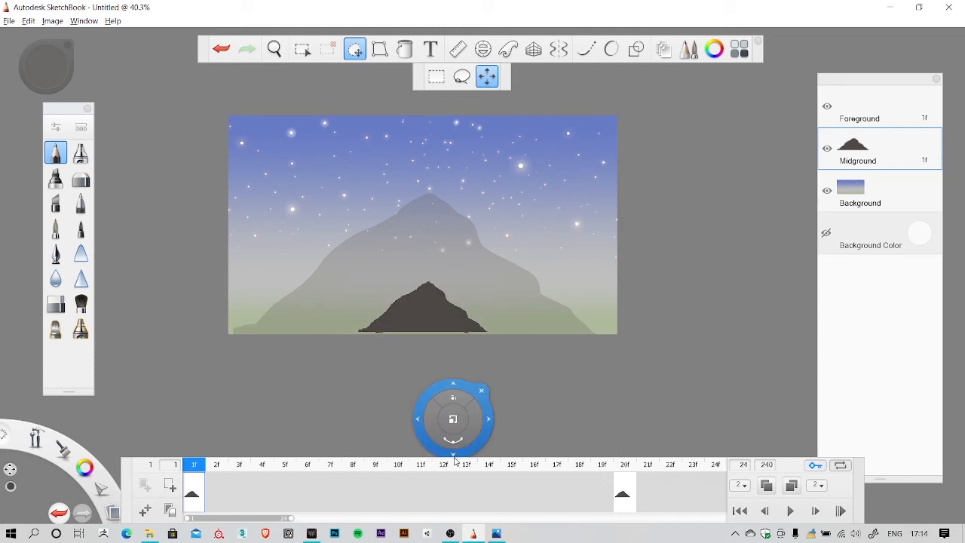
{"action": "left_click_drag", "start_coordinate": [447, 379], "coordinate": [447, 382]}
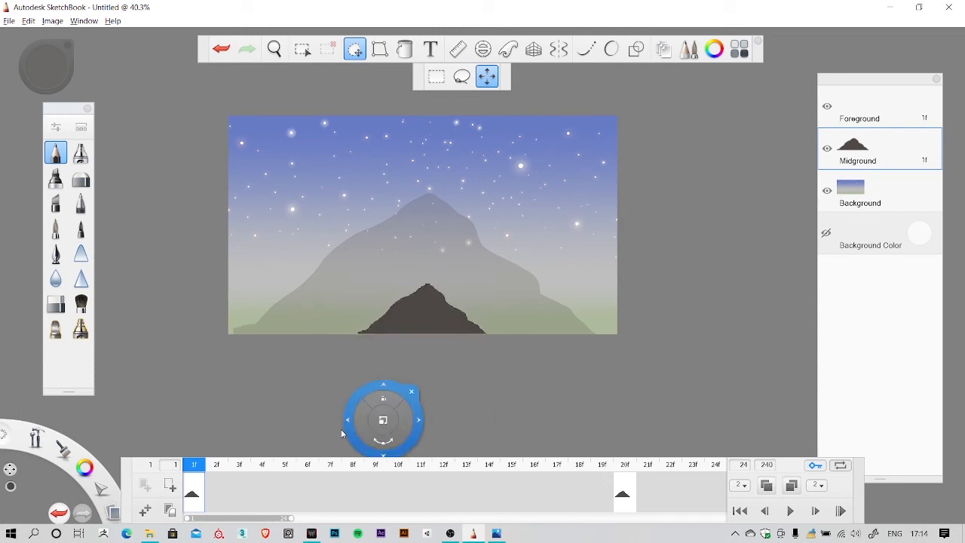
{"action": "left_click_drag", "start_coordinate": [341, 429], "coordinate": [225, 444]}
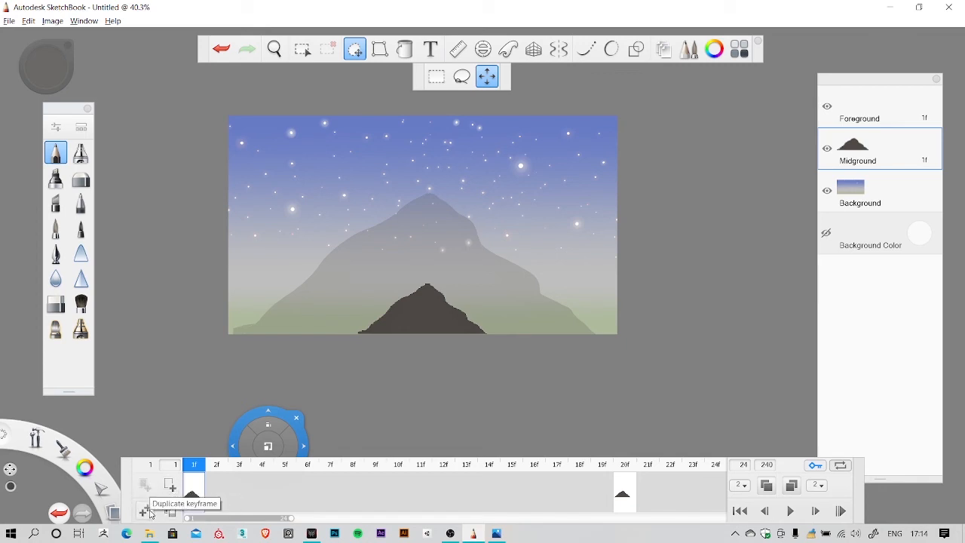
Step: Duplicate the frame 1 keyframe to frame 2, compare the two frames and enlarge the copy slightly with its base on the canvas edge
{"action": "left_click", "coordinate": [147, 512]}
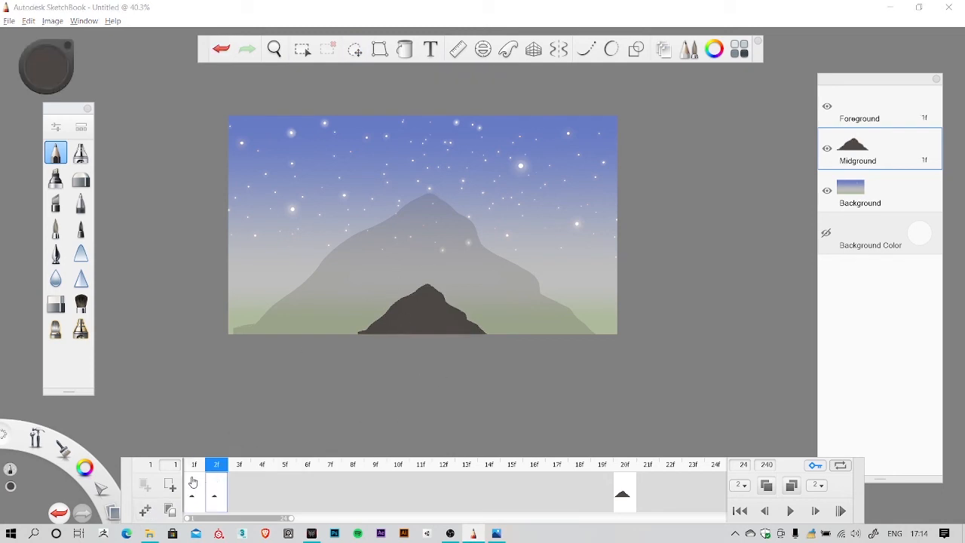
{"action": "left_click", "coordinate": [191, 479]}
{"action": "left_click", "coordinate": [212, 478]}
{"action": "left_click", "coordinate": [190, 479]}
{"action": "left_click", "coordinate": [211, 475]}
{"action": "left_click", "coordinate": [195, 465]}
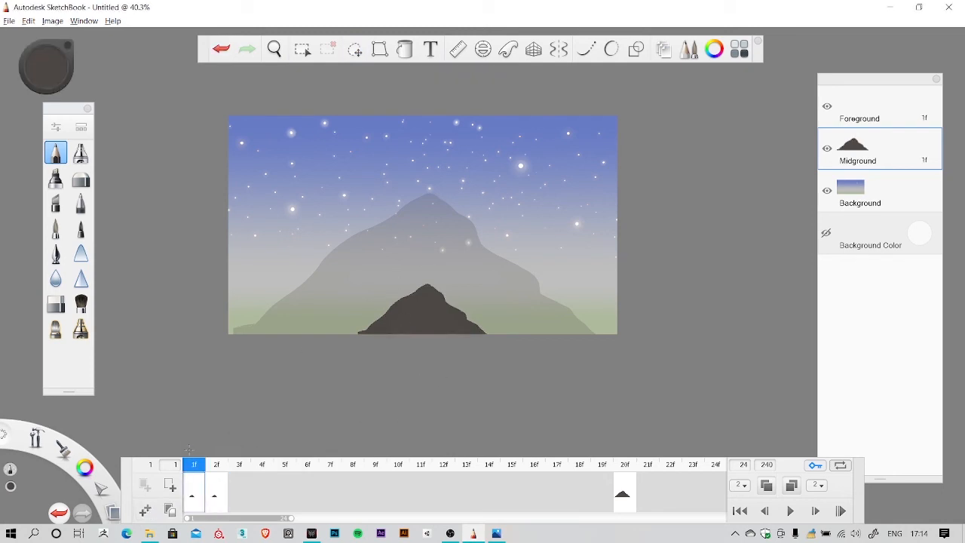
{"action": "left_click", "coordinate": [214, 464]}
{"action": "left_click", "coordinate": [239, 464]}
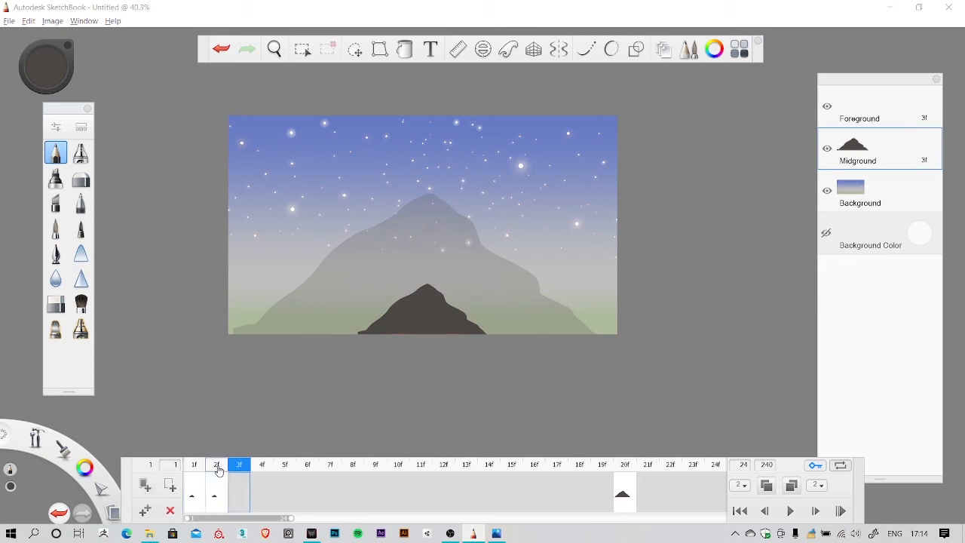
{"action": "left_click", "coordinate": [215, 467]}
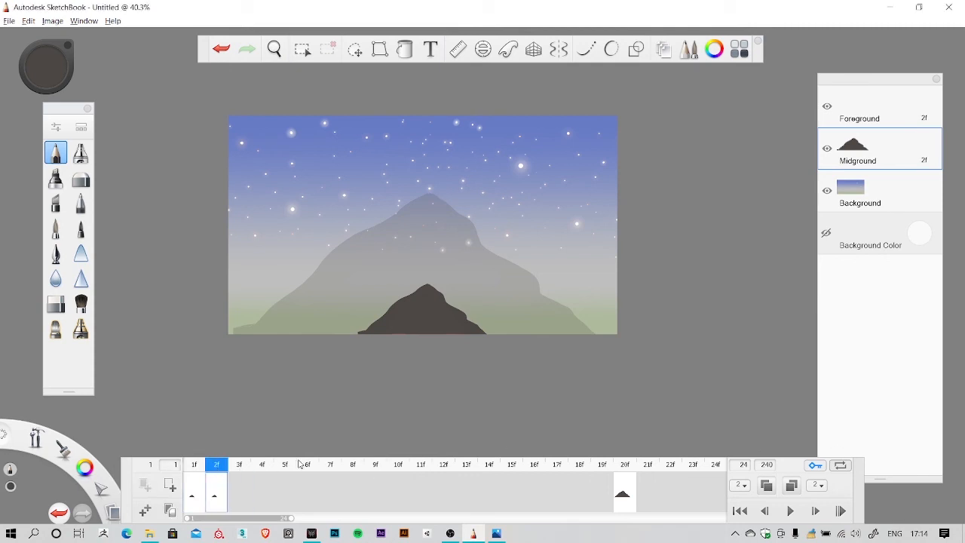
{"action": "left_click", "coordinate": [196, 467]}
{"action": "left_click", "coordinate": [216, 466]}
{"action": "left_click", "coordinate": [354, 49]}
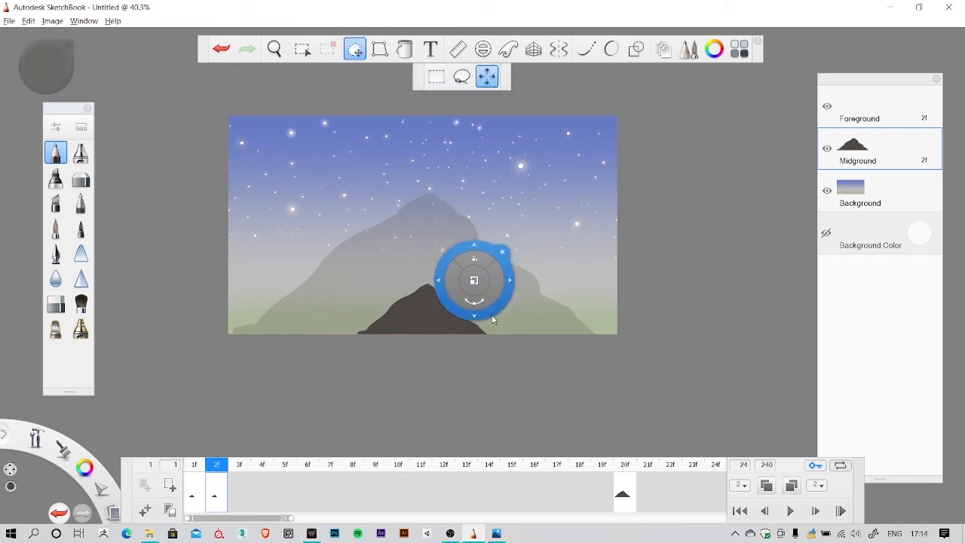
{"action": "left_click_drag", "start_coordinate": [493, 320], "coordinate": [479, 270]}
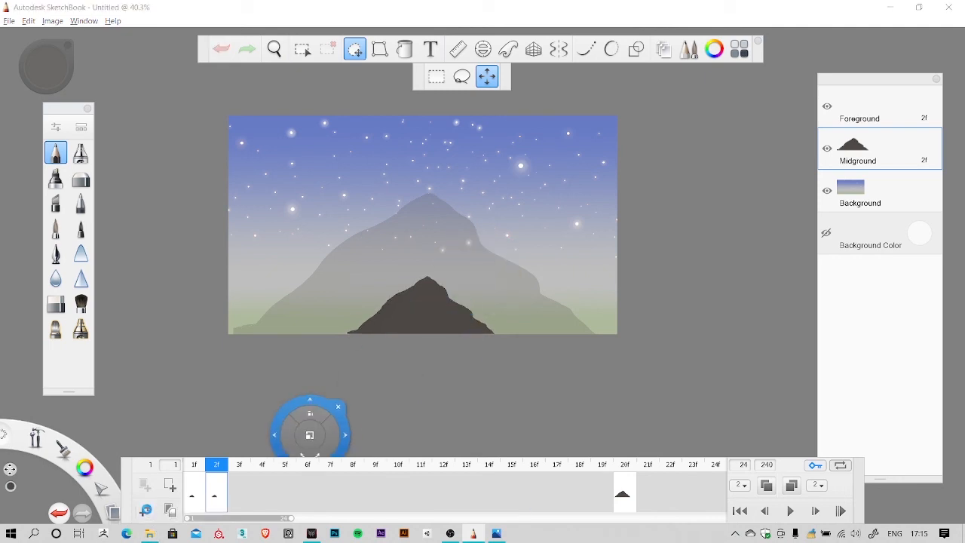
Step: Duplicate the frame 2 volcano to frame 3 and enlarge the copy slightly, keeping its base on the canvas's lower edge
{"action": "left_click", "coordinate": [143, 512]}
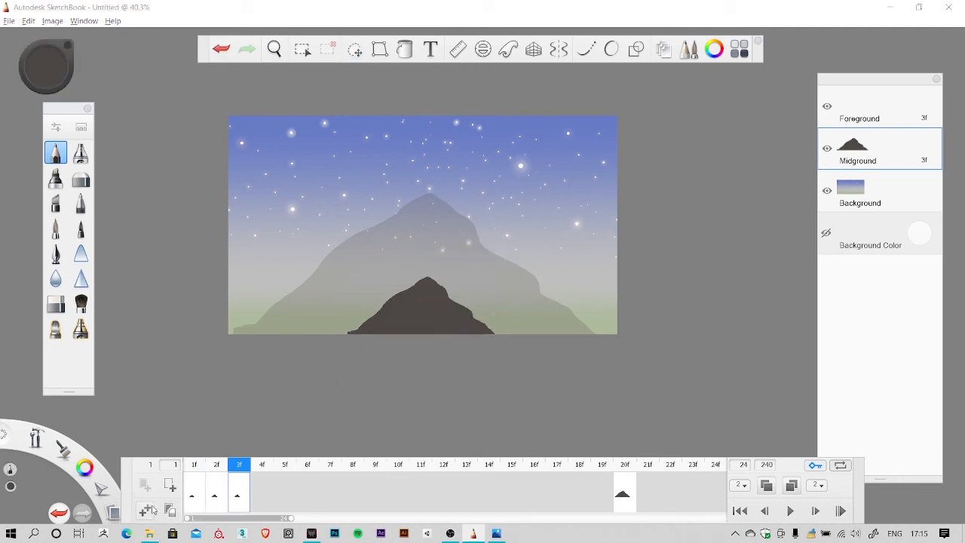
{"action": "left_click", "coordinate": [354, 49]}
{"action": "mouse_move", "coordinate": [403, 309]}
{"action": "left_mouse_down"}
{"action": "mouse_move", "coordinate": [422, 307]}
{"action": "mouse_move", "coordinate": [404, 297]}
{"action": "left_mouse_up"}
{"action": "left_click_drag", "start_coordinate": [410, 262], "coordinate": [423, 303]}
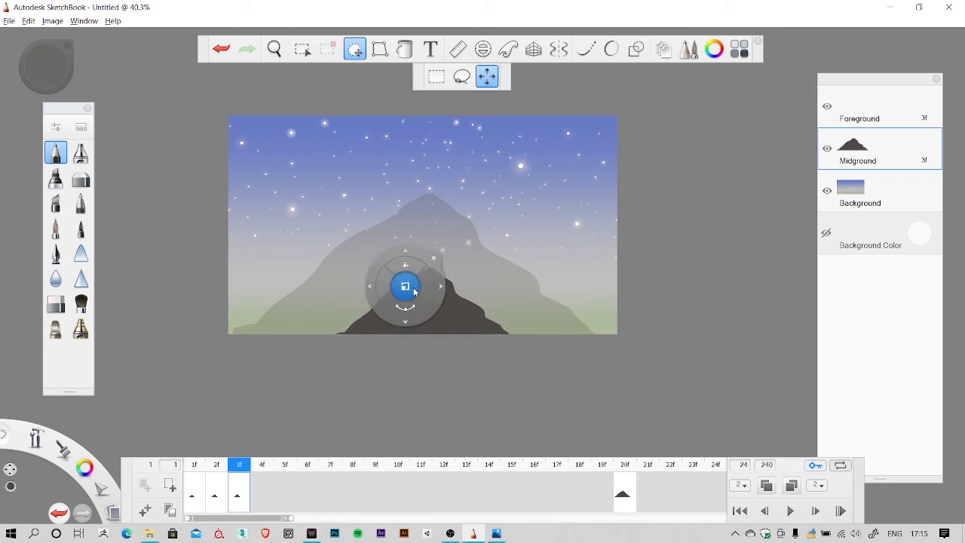
{"action": "left_click_drag", "start_coordinate": [408, 263], "coordinate": [454, 254]}
{"action": "left_click", "coordinate": [451, 257]}
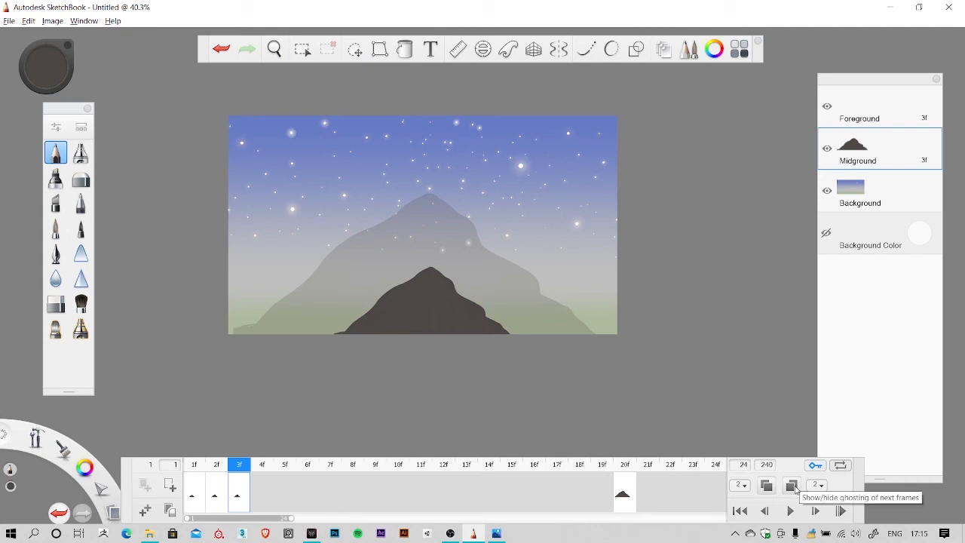
Step: Toggle the ghosting of next frames off and on and compare the volcano on frames 3 and 20
{"action": "left_click", "coordinate": [792, 487]}
{"action": "left_click", "coordinate": [792, 487]}
{"action": "left_click", "coordinate": [792, 486]}
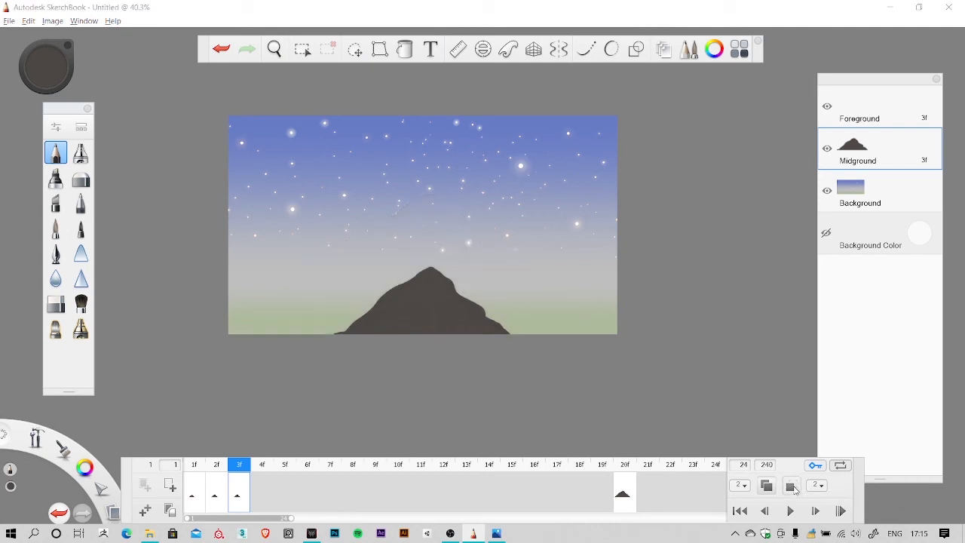
{"action": "left_click", "coordinate": [791, 487]}
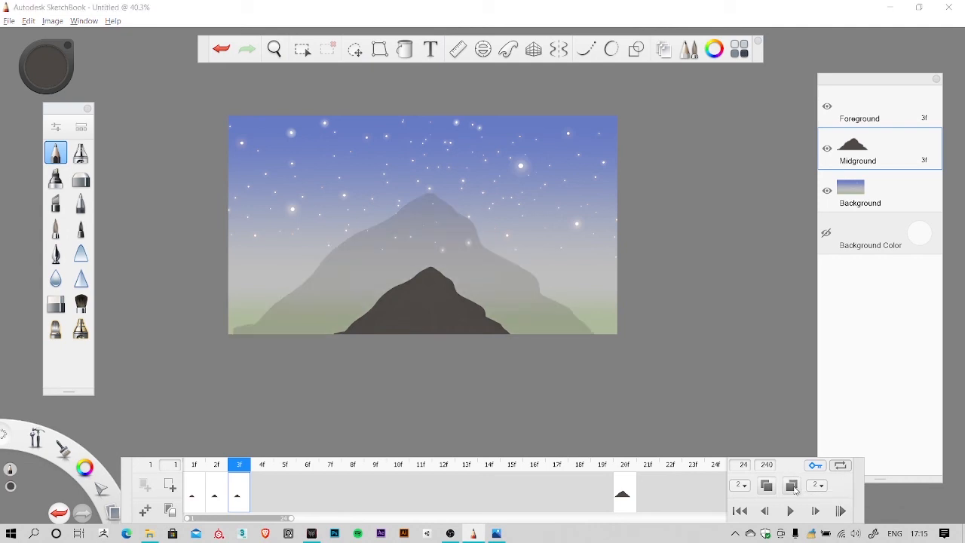
{"action": "left_click", "coordinate": [814, 487]}
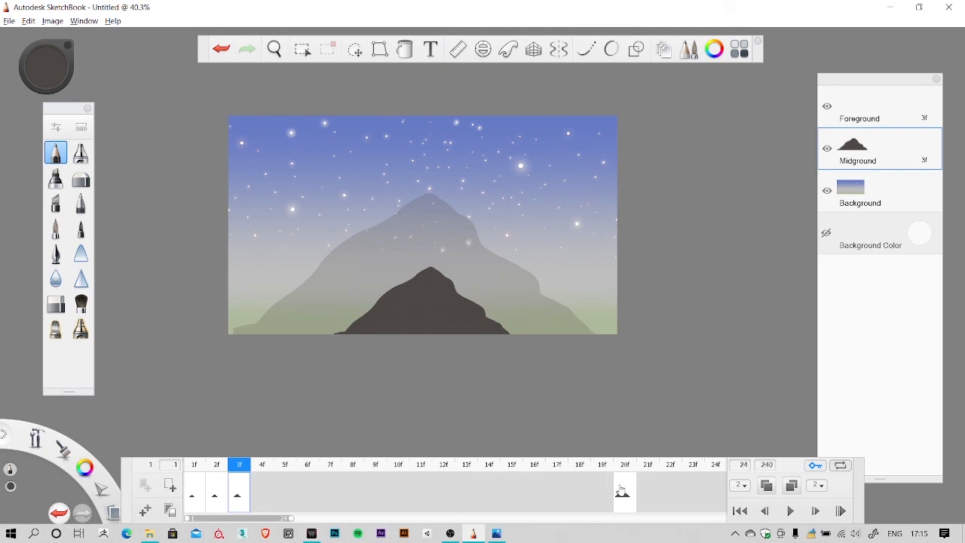
{"action": "left_click", "coordinate": [622, 491]}
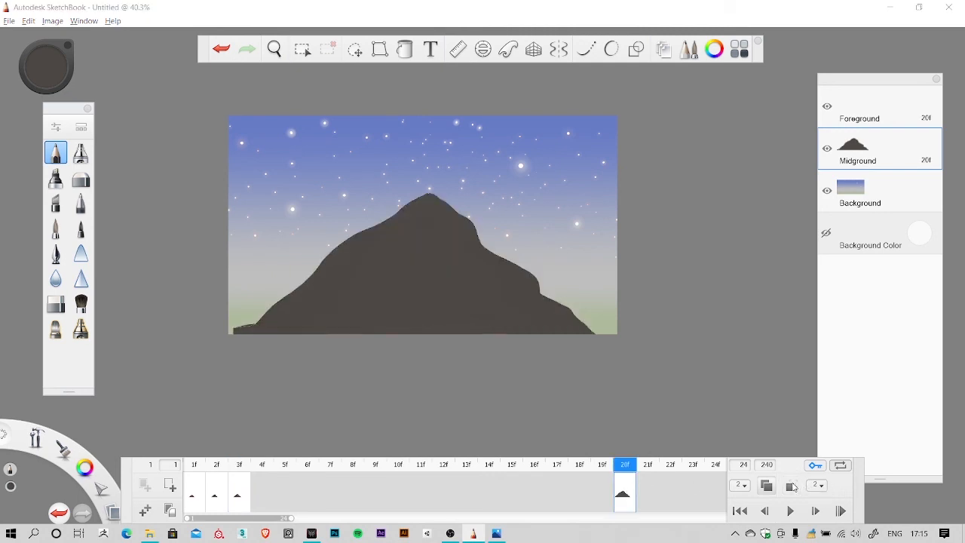
{"action": "left_click", "coordinate": [240, 490]}
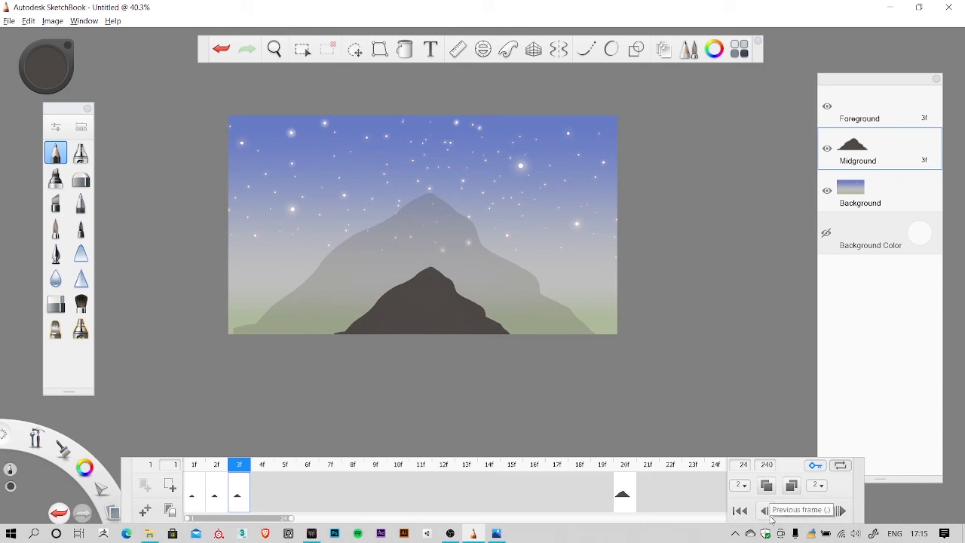
Step: Duplicate the frame 3 volcano to frame 4, review frames 1 to 4 and enlarge the copy towards the ghosted final outline
{"action": "scroll", "coordinate": [469, 190], "scroll_direction": "up", "scroll_amount": 2}
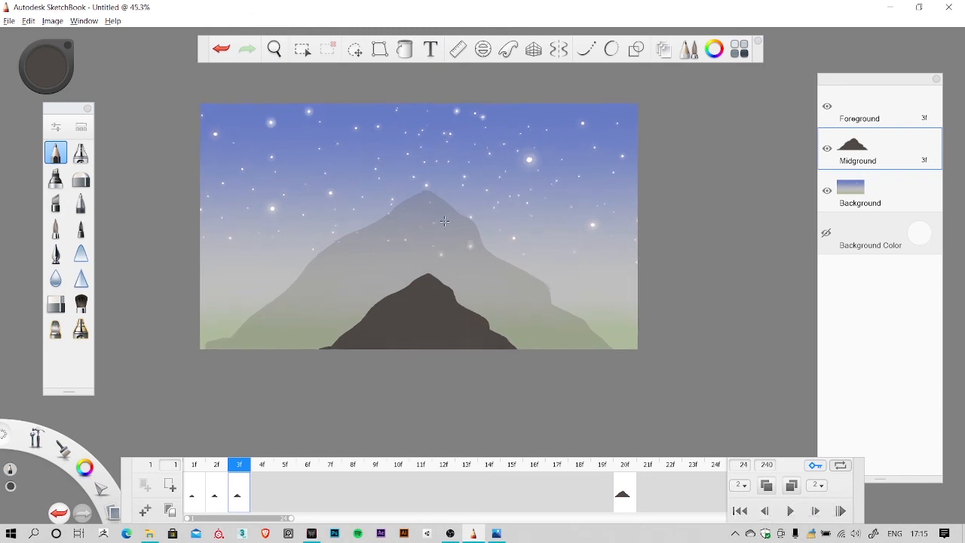
{"action": "scroll", "coordinate": [385, 227], "scroll_direction": "up", "scroll_amount": 1}
{"action": "key", "text": "space"}
{"action": "left_click_drag", "start_coordinate": [472, 282], "coordinate": [524, 301]}
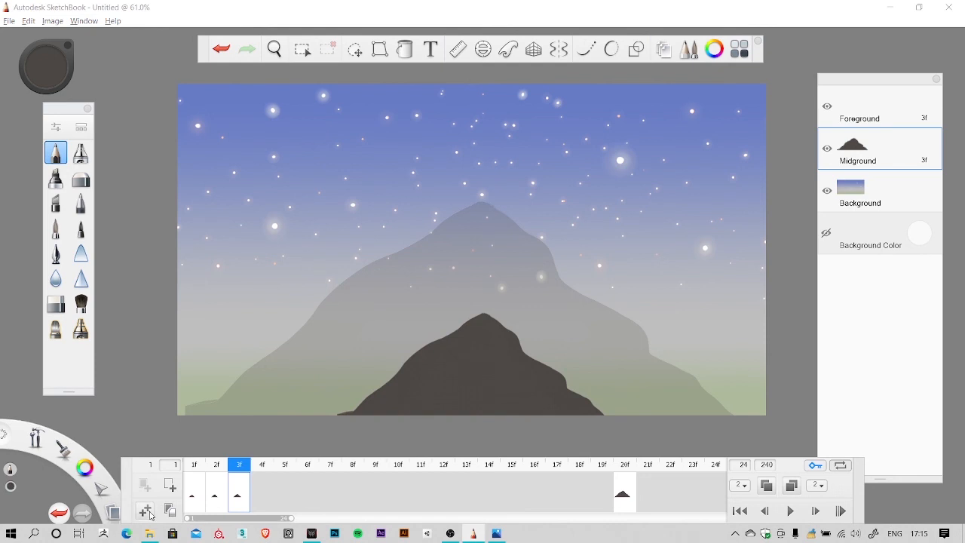
{"action": "left_click", "coordinate": [150, 513]}
{"action": "left_click", "coordinate": [238, 494]}
{"action": "left_click", "coordinate": [213, 496]}
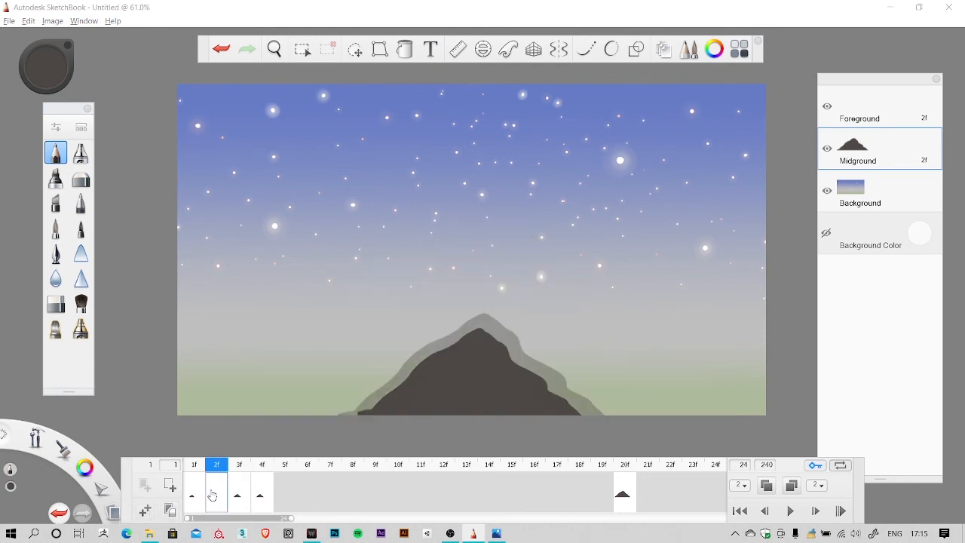
{"action": "left_click", "coordinate": [195, 495]}
{"action": "left_click", "coordinate": [210, 493]}
{"action": "left_click", "coordinate": [236, 493]}
{"action": "left_click", "coordinate": [264, 494]}
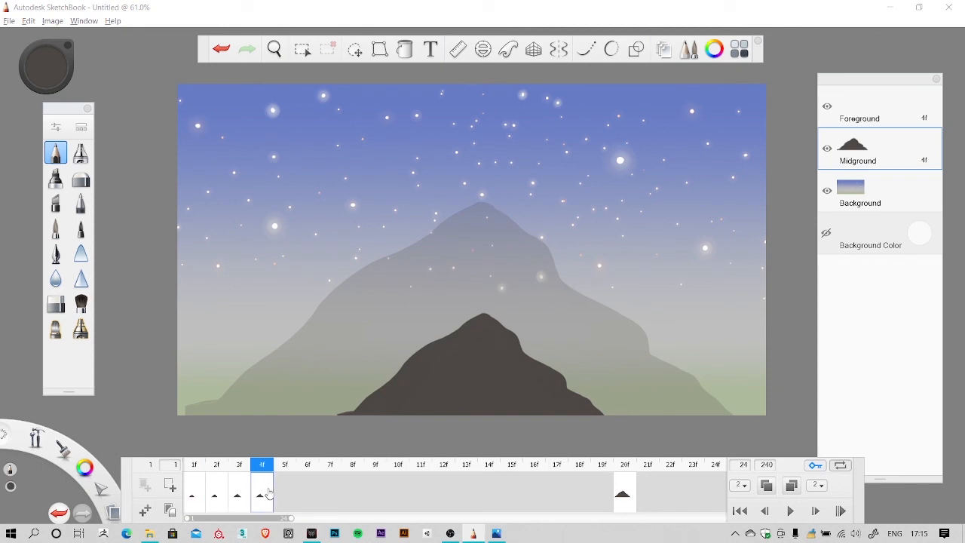
{"action": "left_click", "coordinate": [354, 49]}
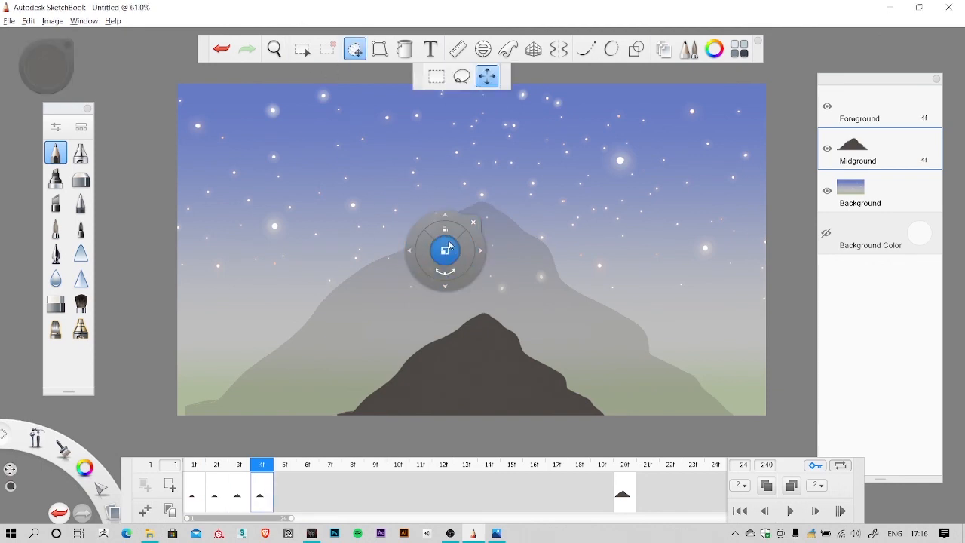
{"action": "left_click_drag", "start_coordinate": [447, 246], "coordinate": [447, 179]}
Step: Duplicate the frame 4 volcano to frame 5 and scale the copy up slightly, keeping it within the ghosted outline
{"action": "left_click", "coordinate": [146, 511]}
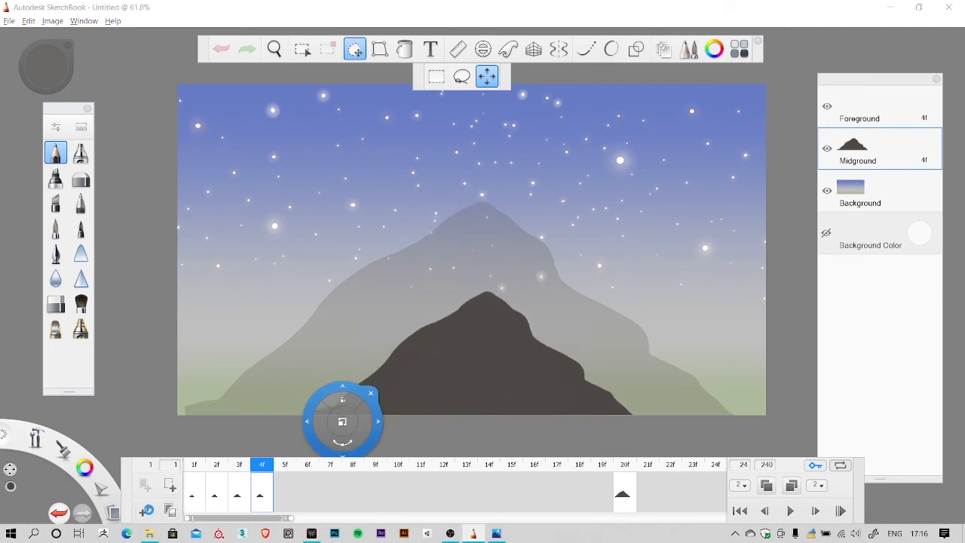
{"action": "left_click", "coordinate": [354, 49]}
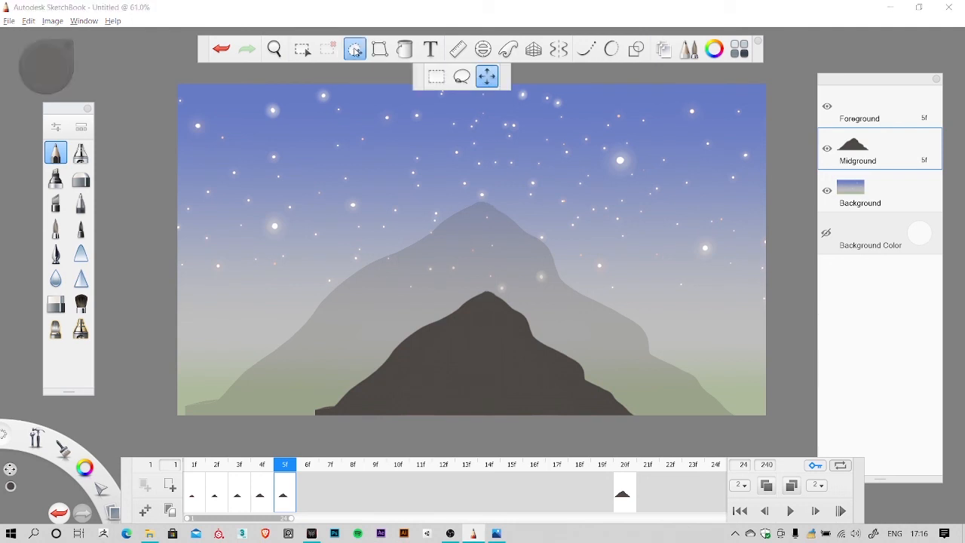
{"action": "left_click_drag", "start_coordinate": [446, 299], "coordinate": [402, 389]}
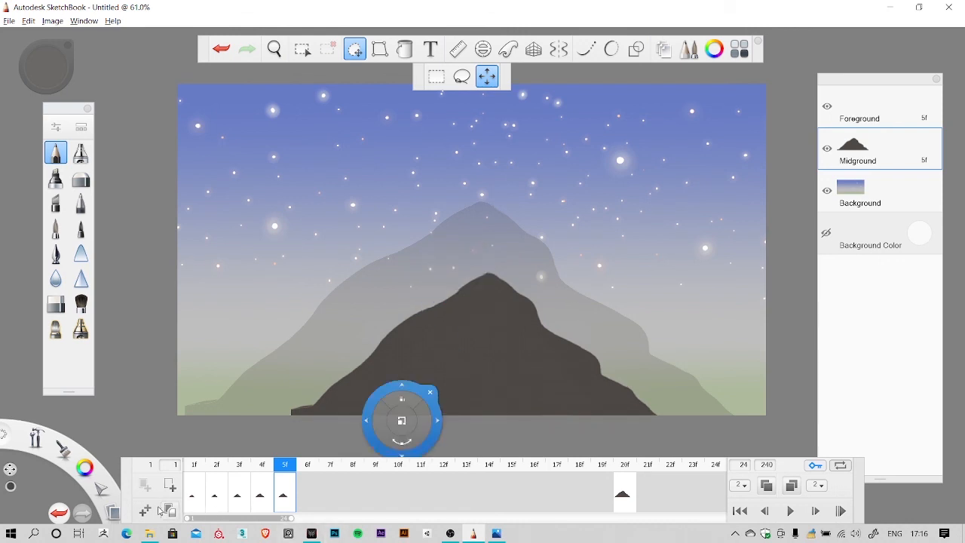
Step: Duplicate the frame 5 volcano to frame 6 and enlarge the copy by another small amount
{"action": "left_click", "coordinate": [168, 510]}
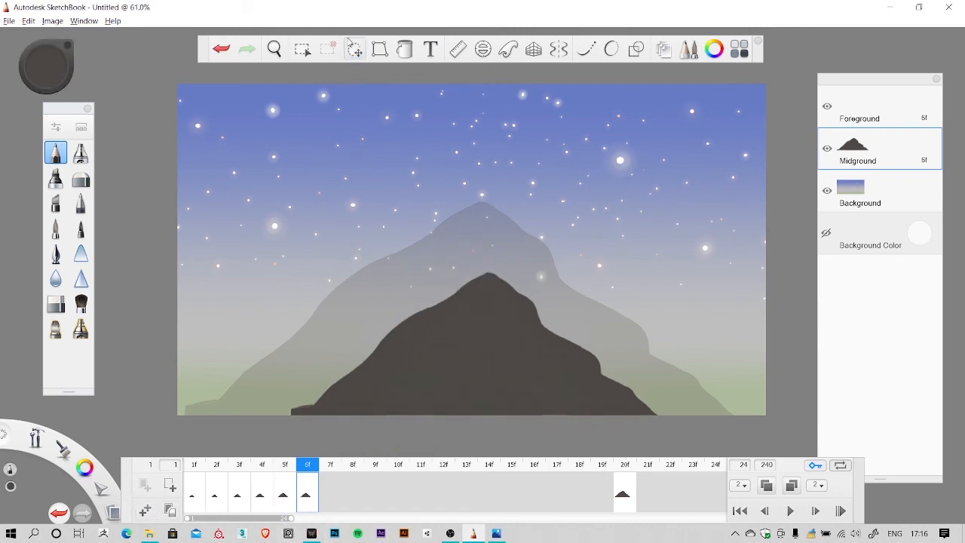
{"action": "left_click", "coordinate": [353, 48]}
{"action": "left_click_drag", "start_coordinate": [432, 252], "coordinate": [440, 202]}
Step: Duplicate the frame 6 volcano to frame 7, enlarge the copy and centre it within the ghosted outline
{"action": "left_click", "coordinate": [168, 510]}
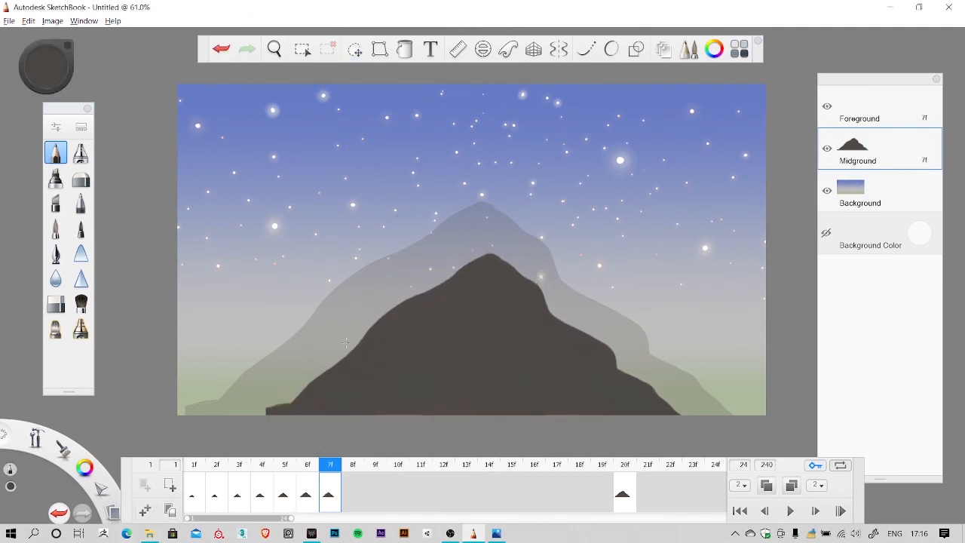
{"action": "left_click", "coordinate": [354, 49]}
{"action": "left_click_drag", "start_coordinate": [433, 289], "coordinate": [439, 238]}
{"action": "left_click_drag", "start_coordinate": [435, 204], "coordinate": [435, 213]}
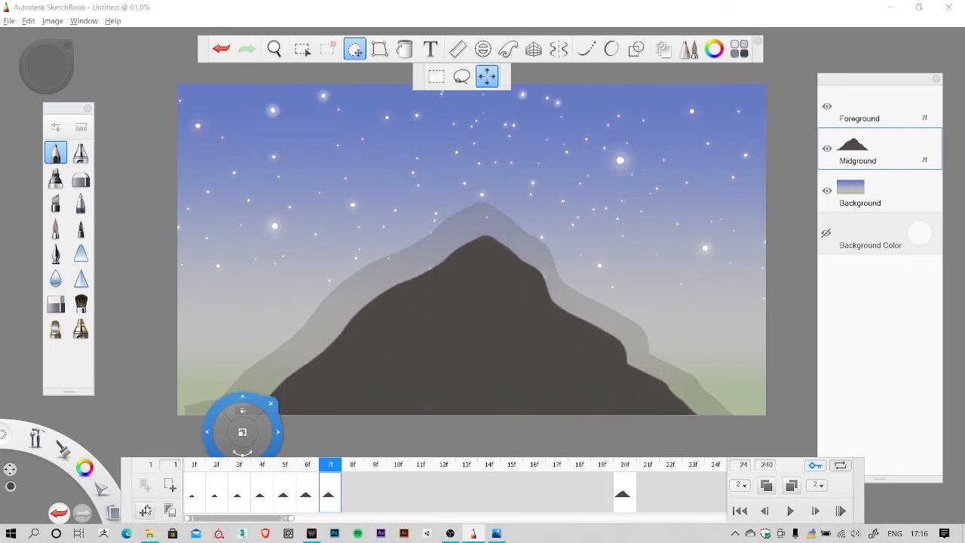
Step: Duplicate the frame 7 volcano to frame 8, then enlarge and reposition the copy closer to the ghosted final outline
{"action": "left_click", "coordinate": [147, 511]}
{"action": "left_click", "coordinate": [354, 49]}
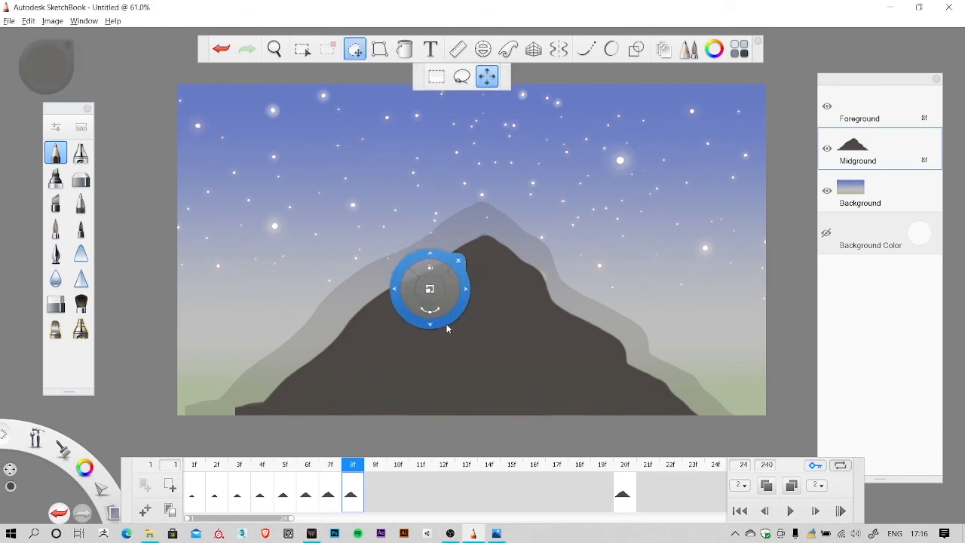
{"action": "left_click_drag", "start_coordinate": [436, 314], "coordinate": [468, 327]}
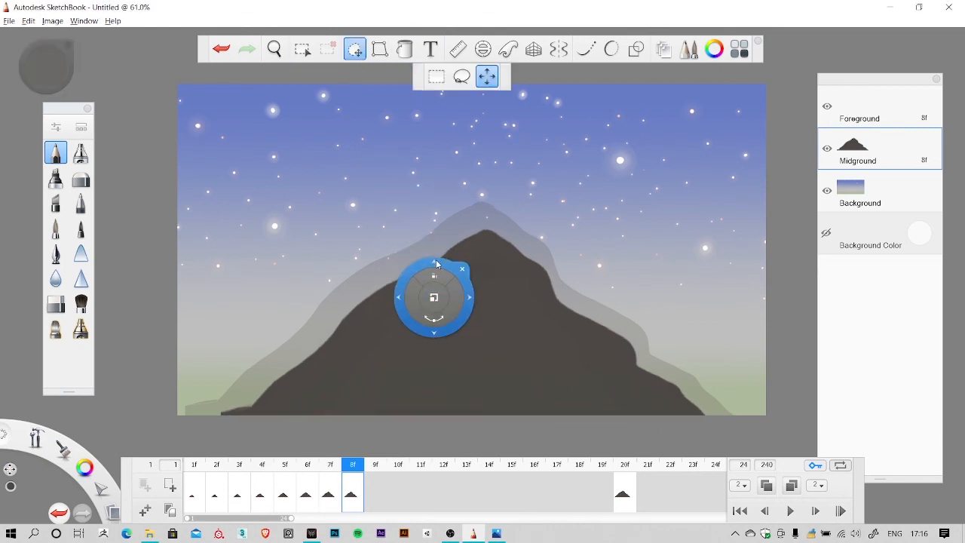
{"action": "left_click_drag", "start_coordinate": [434, 265], "coordinate": [394, 409]}
Step: Duplicate the frame 8 volcano to frame 9, scale the copy to about 109% and align it within the ghosted final outline
{"action": "left_click", "coordinate": [142, 508]}
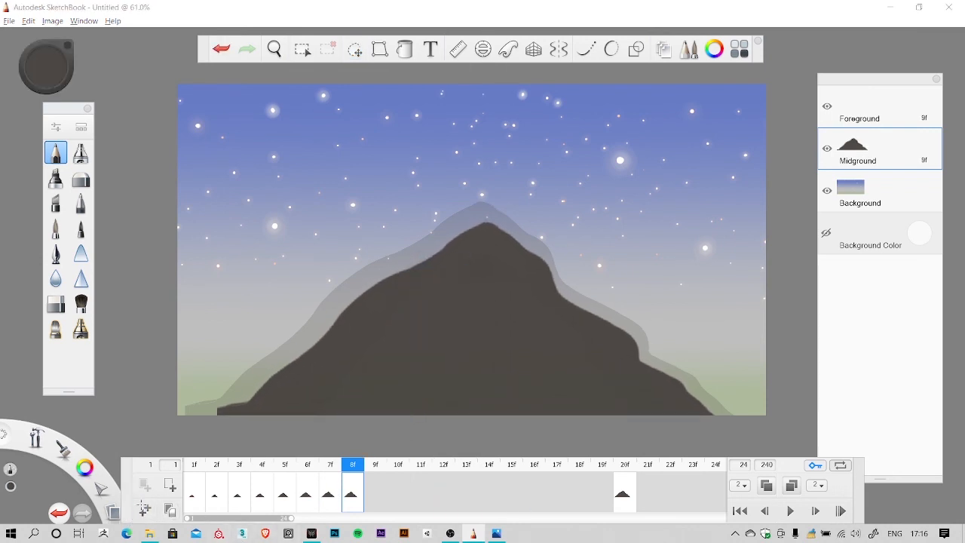
{"action": "left_click", "coordinate": [355, 51]}
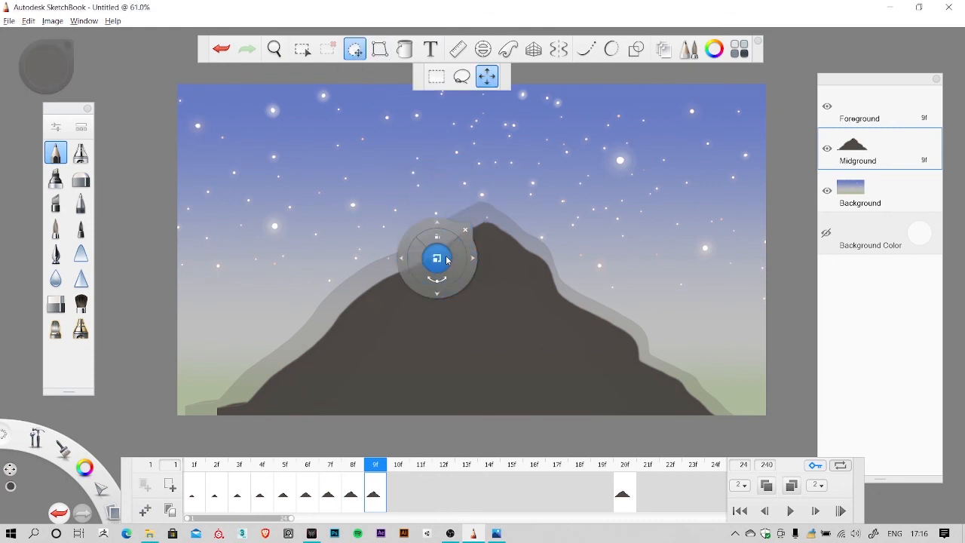
{"action": "left_click_drag", "start_coordinate": [447, 249], "coordinate": [467, 321]}
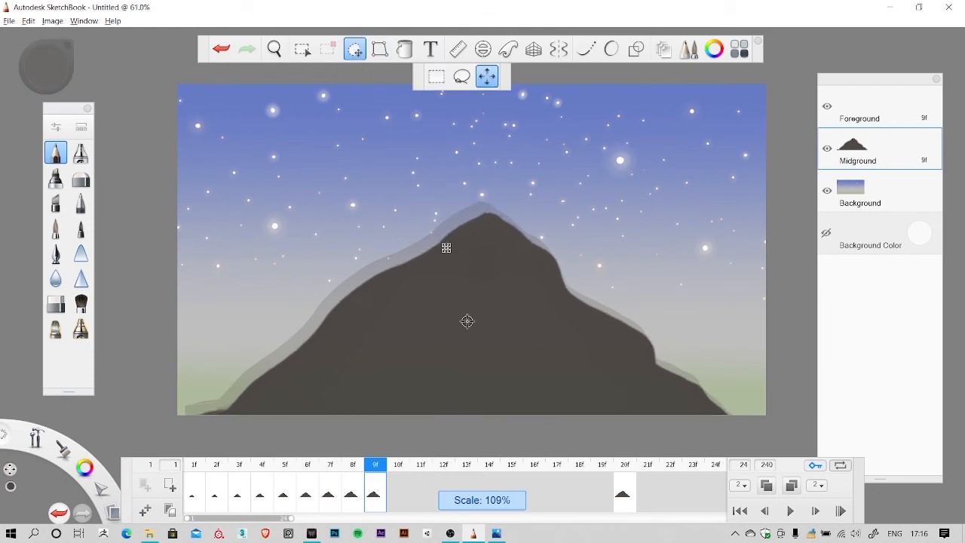
{"action": "left_click_drag", "start_coordinate": [446, 248], "coordinate": [441, 215]}
{"action": "key", "text": "Escape"}
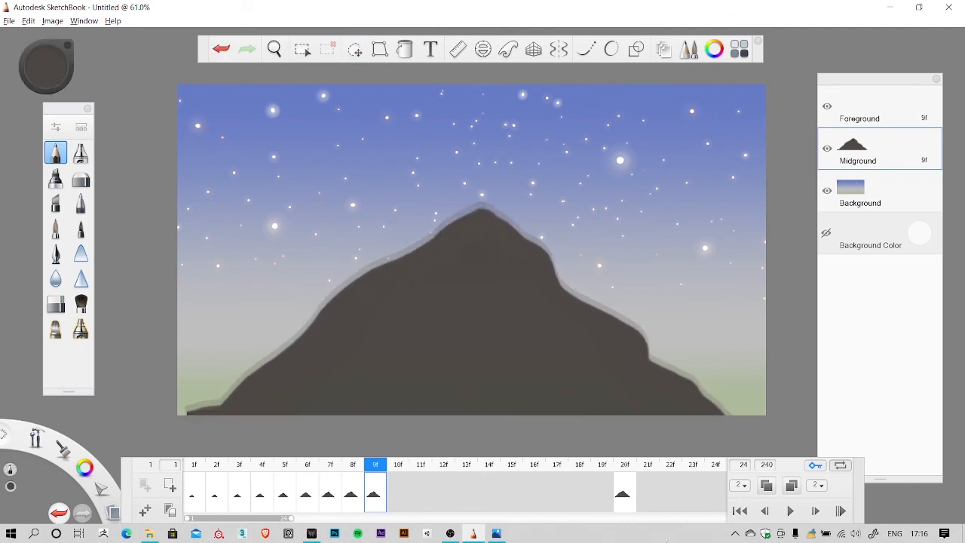
Step: Move the final volcano drawing from frame 20 to frame 10 and play back the ten-frame growth
{"action": "left_click_drag", "start_coordinate": [624, 494], "coordinate": [398, 495]}
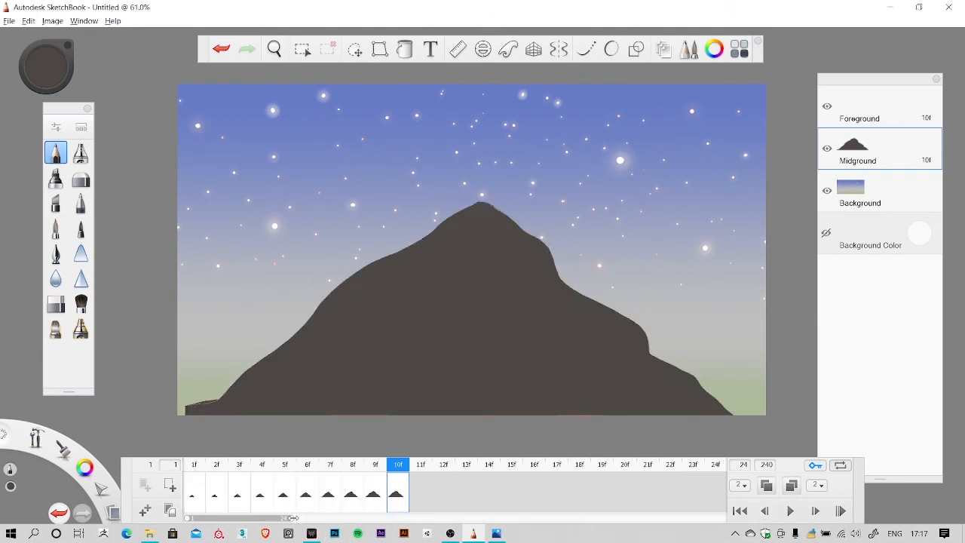
{"action": "left_click_drag", "start_coordinate": [293, 518], "coordinate": [259, 518]}
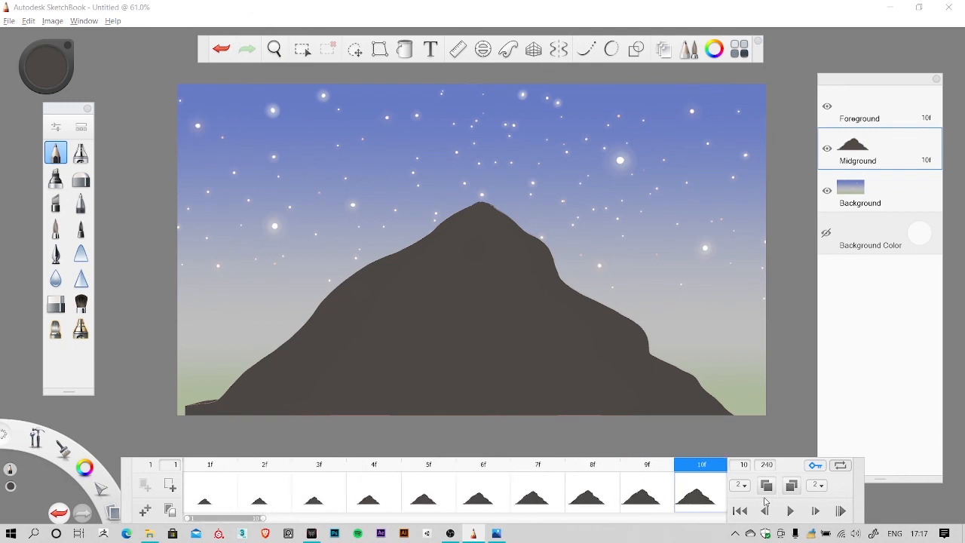
{"action": "left_click", "coordinate": [790, 512]}
Step: Insert an empty frame after each volcano drawing in frames 1, 3, 5, 7 and 9 to slow the growth
{"action": "left_click", "coordinate": [222, 483]}
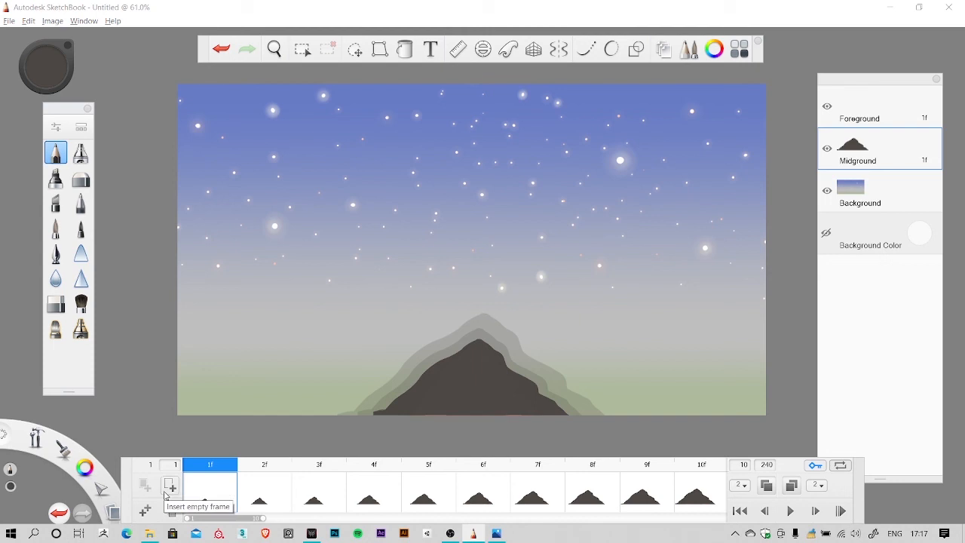
{"action": "left_click", "coordinate": [170, 488]}
{"action": "left_click", "coordinate": [322, 478]}
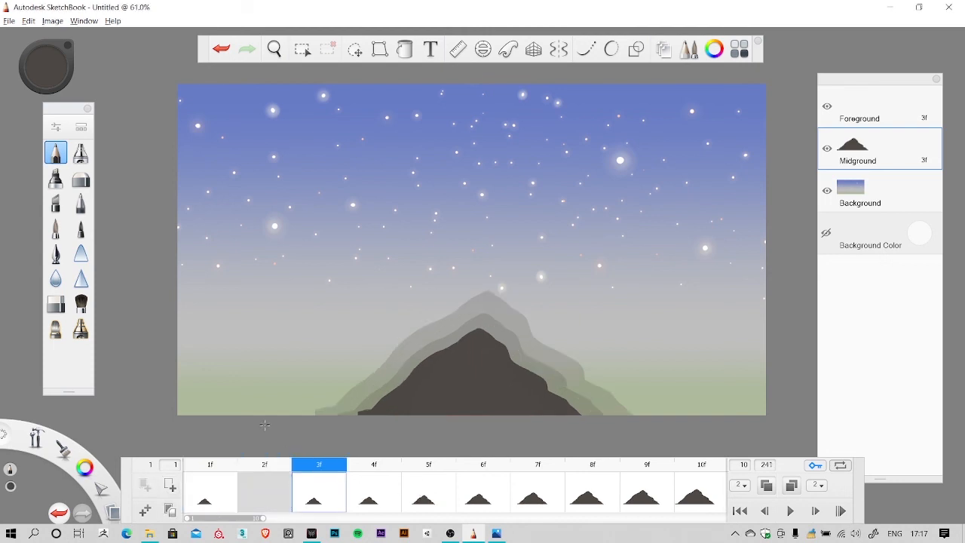
{"action": "left_click", "coordinate": [170, 487]}
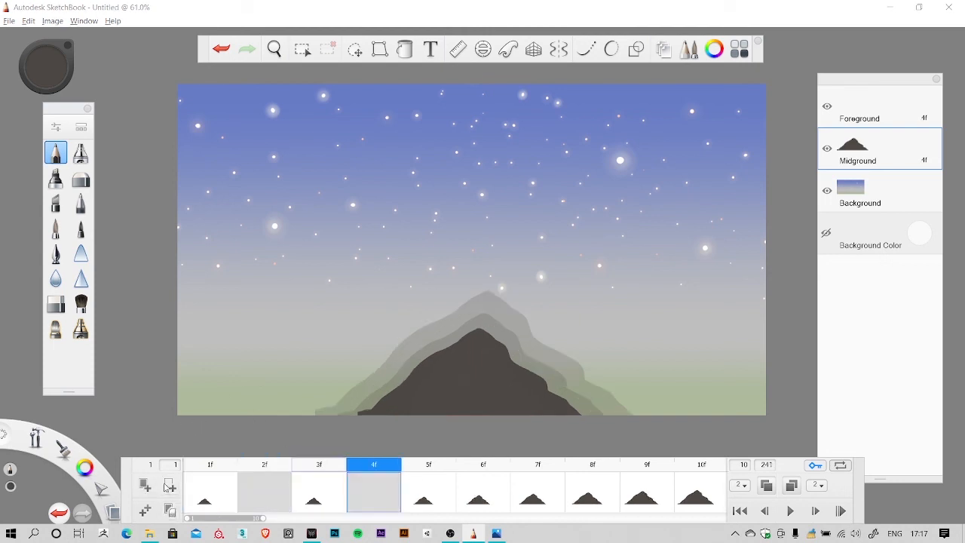
{"action": "left_click", "coordinate": [170, 512]}
{"action": "left_click", "coordinate": [170, 487]}
{"action": "left_click", "coordinate": [171, 512]}
{"action": "left_click", "coordinate": [170, 487]}
{"action": "left_click", "coordinate": [170, 512]}
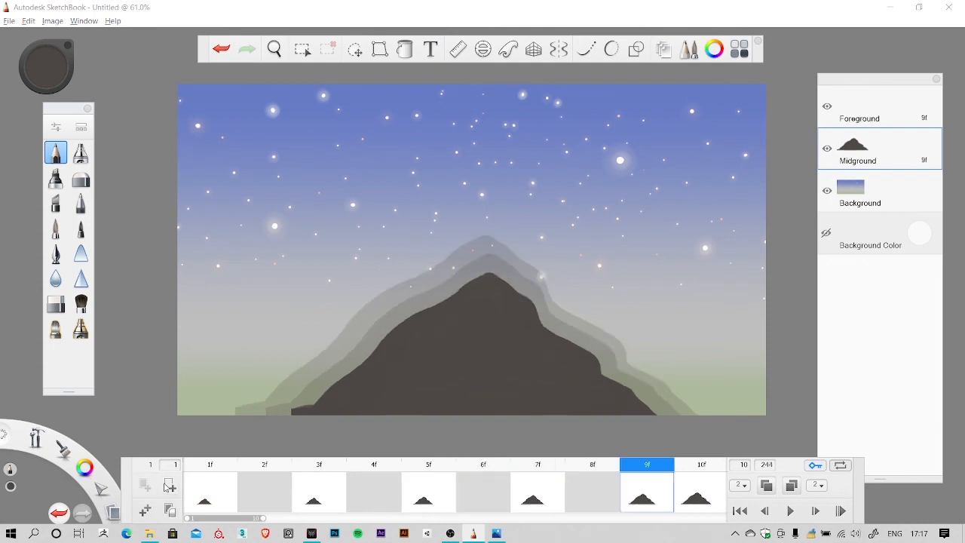
{"action": "left_click", "coordinate": [167, 487]}
{"action": "key", "text": "Right"}
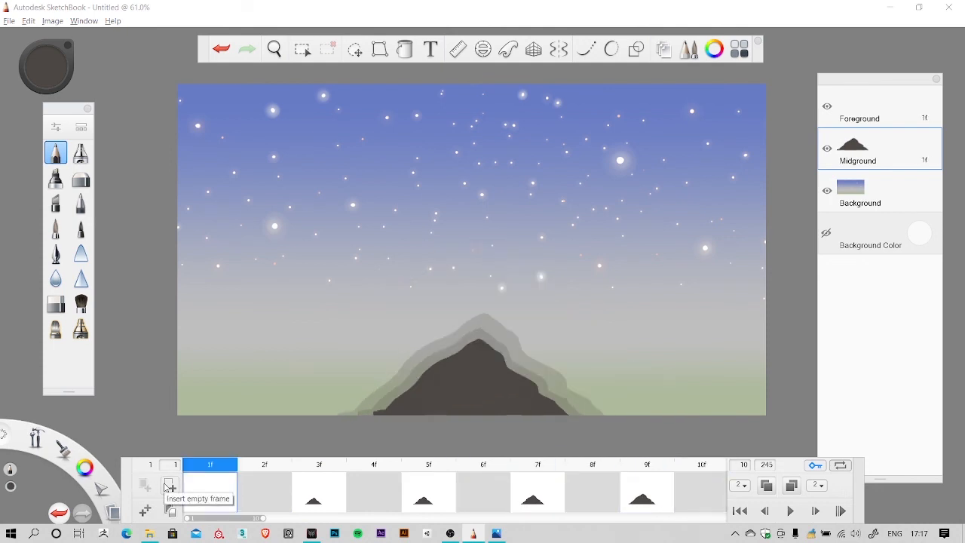
Step: Insert an empty frame after each of frames 11, 13, 15 and 17, ending the sequence on frame 19
{"action": "left_click_drag", "start_coordinate": [264, 518], "coordinate": [278, 518]}
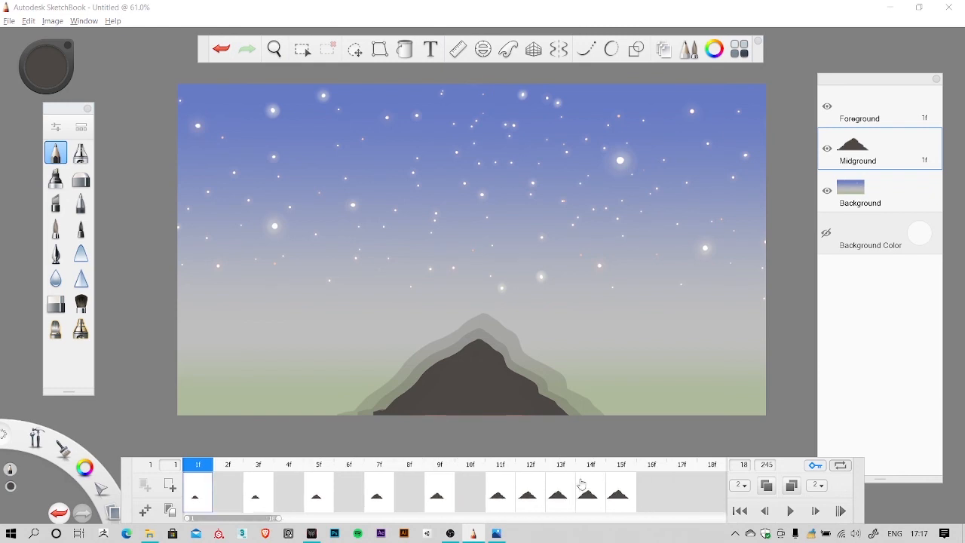
{"action": "left_click", "coordinate": [492, 469]}
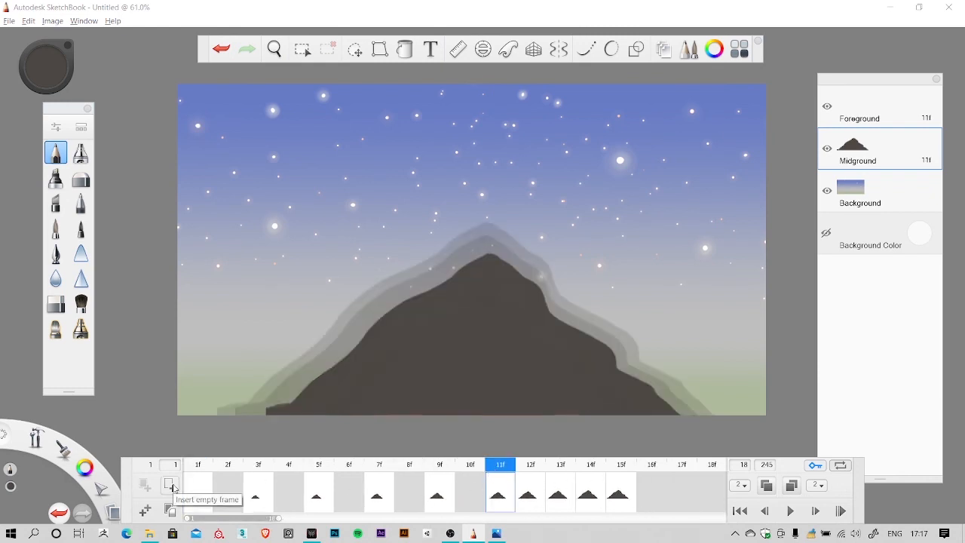
{"action": "left_click", "coordinate": [172, 489]}
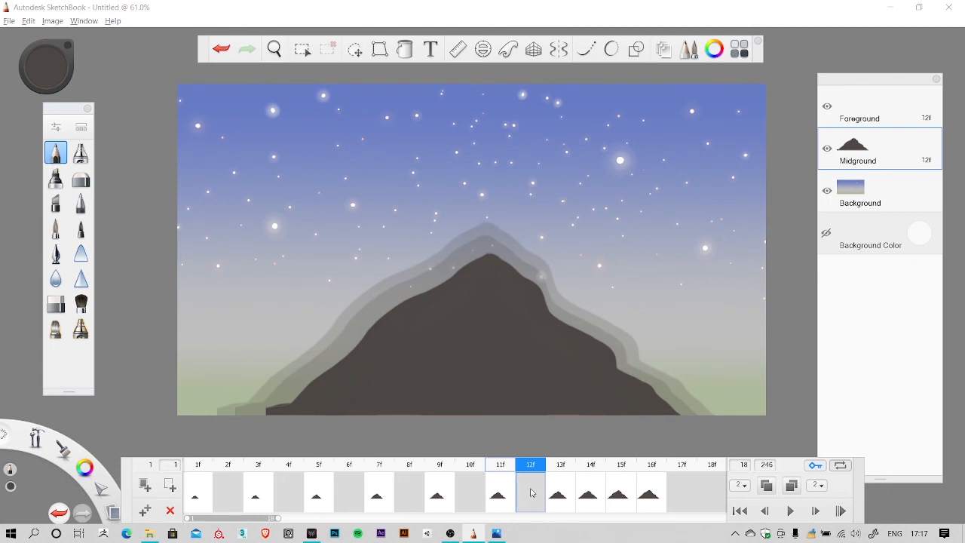
{"action": "left_click", "coordinate": [563, 486]}
{"action": "left_click", "coordinate": [170, 485]}
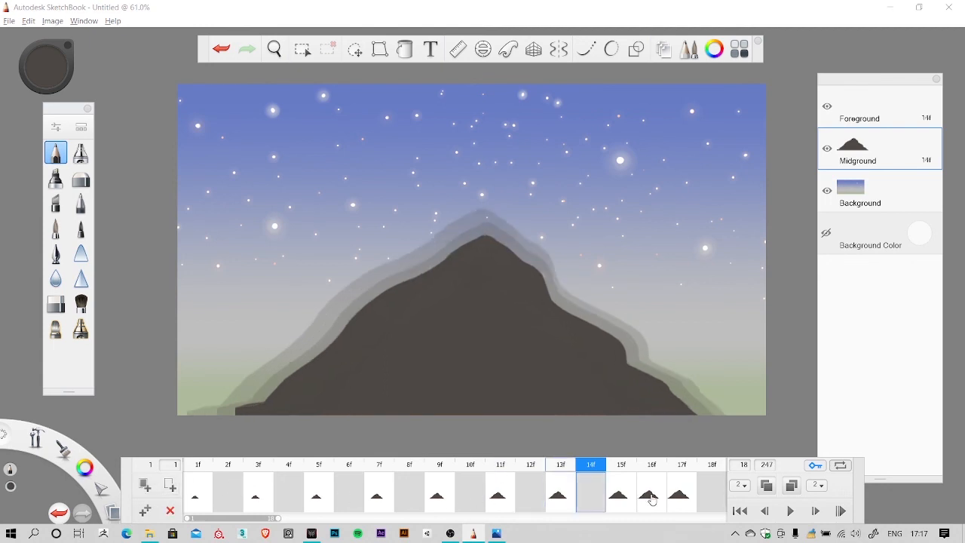
{"action": "left_click", "coordinate": [621, 486]}
{"action": "left_click", "coordinate": [172, 486]}
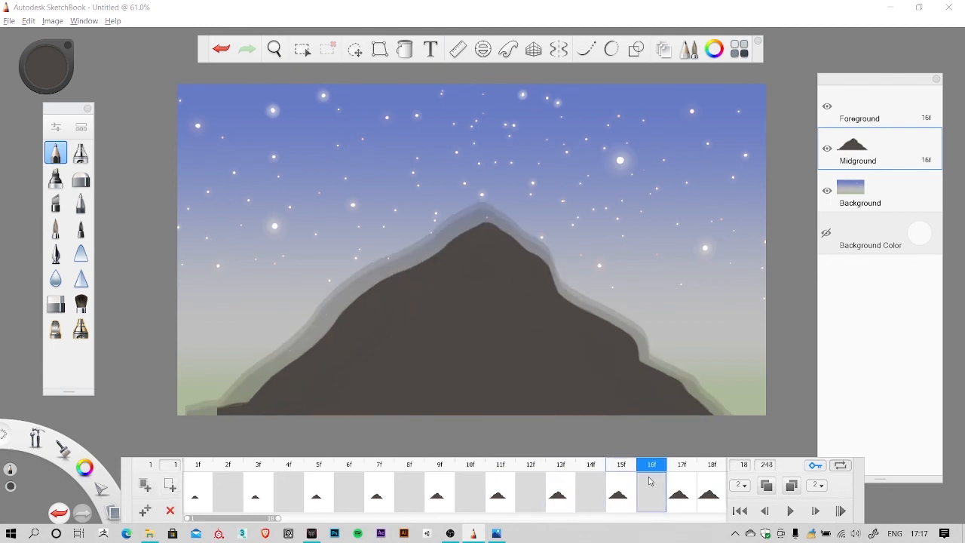
{"action": "left_click", "coordinate": [678, 485]}
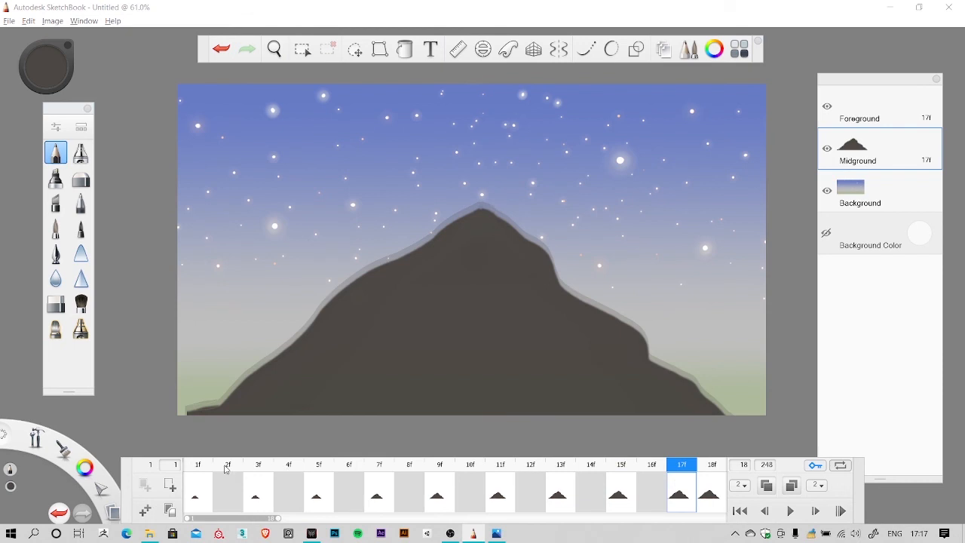
{"action": "left_click", "coordinate": [170, 485]}
{"action": "left_click_drag", "start_coordinate": [279, 518], "coordinate": [279, 518]}
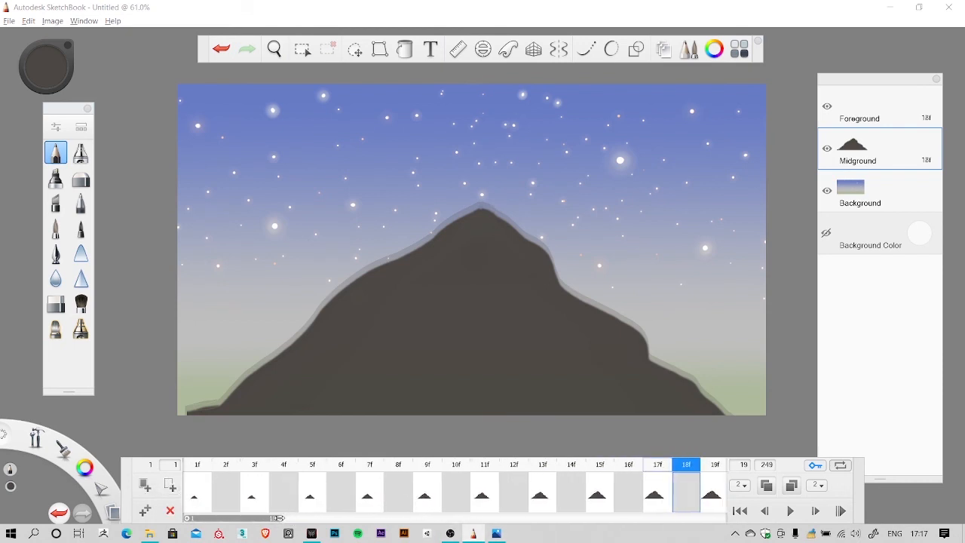
Step: Play the spaced-out volcano animation and scrub from frame 1 to 19 to check its timing
{"action": "left_click", "coordinate": [195, 476]}
{"action": "left_click", "coordinate": [224, 482]}
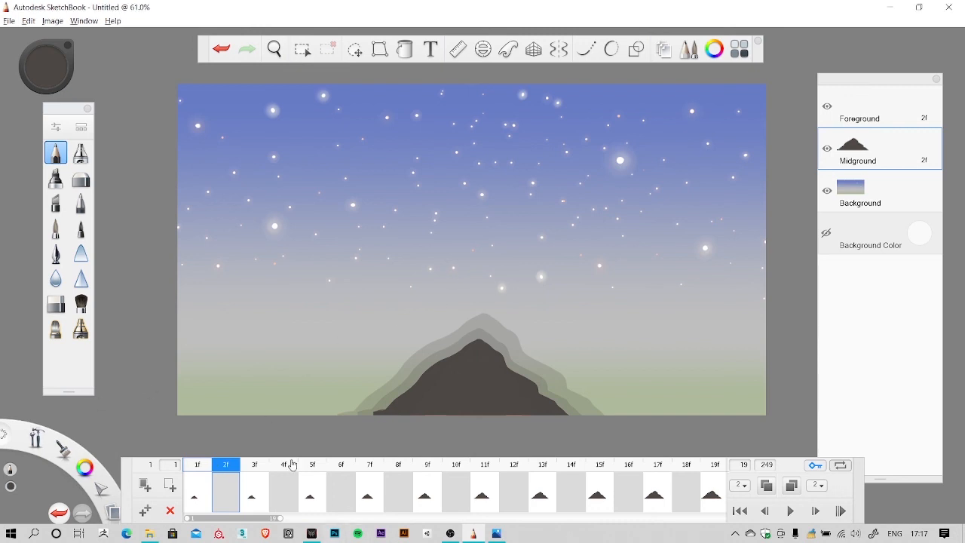
{"action": "left_click", "coordinate": [796, 513]}
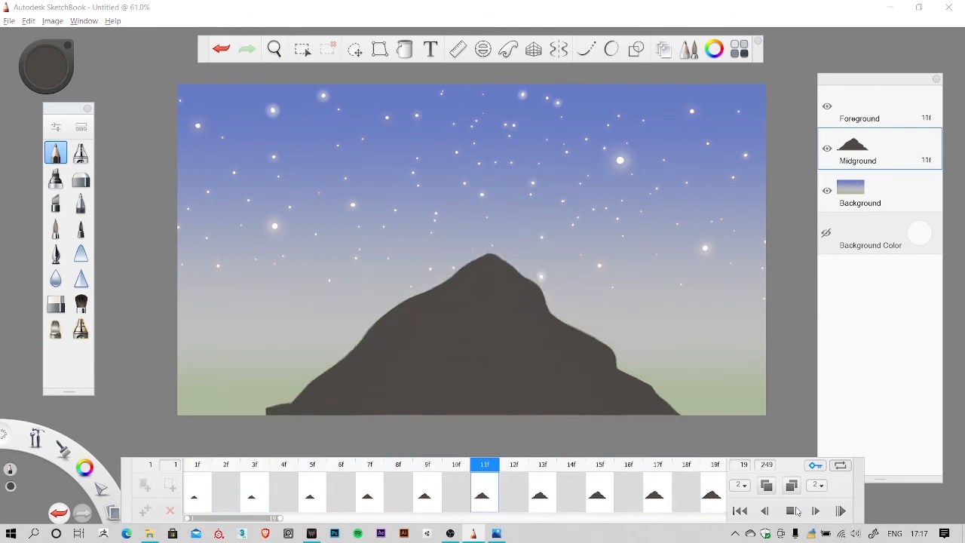
{"action": "left_click", "coordinate": [792, 511]}
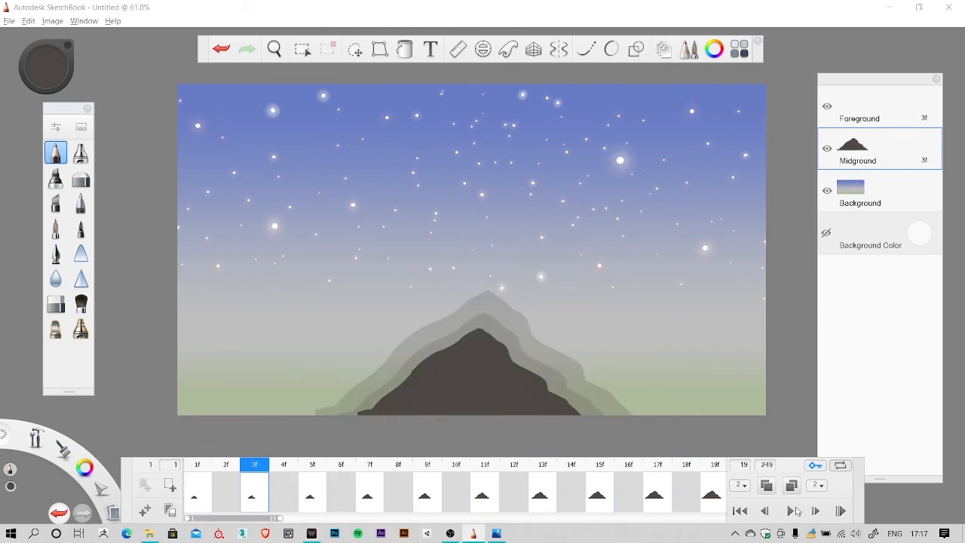
{"action": "left_click", "coordinate": [792, 511]}
{"action": "left_click", "coordinate": [792, 511]}
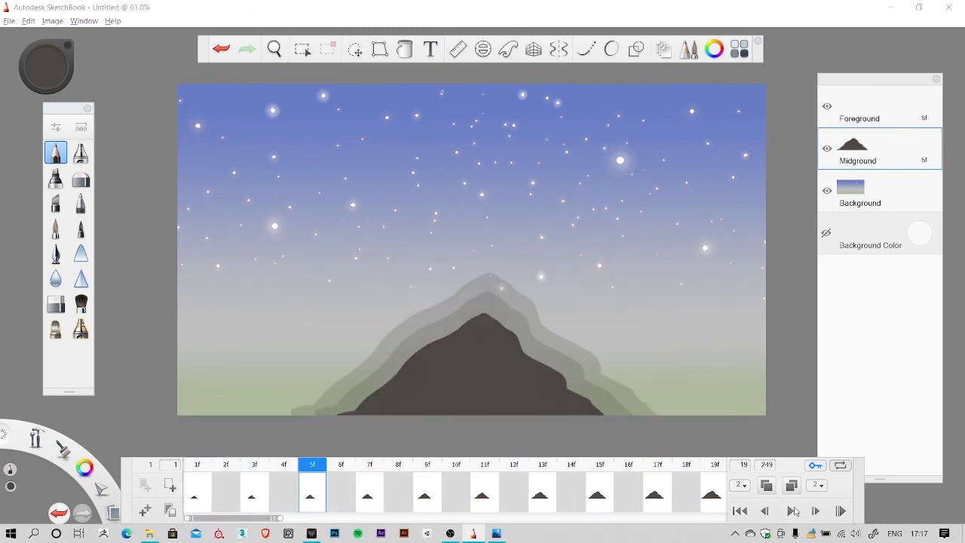
{"action": "left_click_drag", "start_coordinate": [192, 465], "coordinate": [715, 466]}
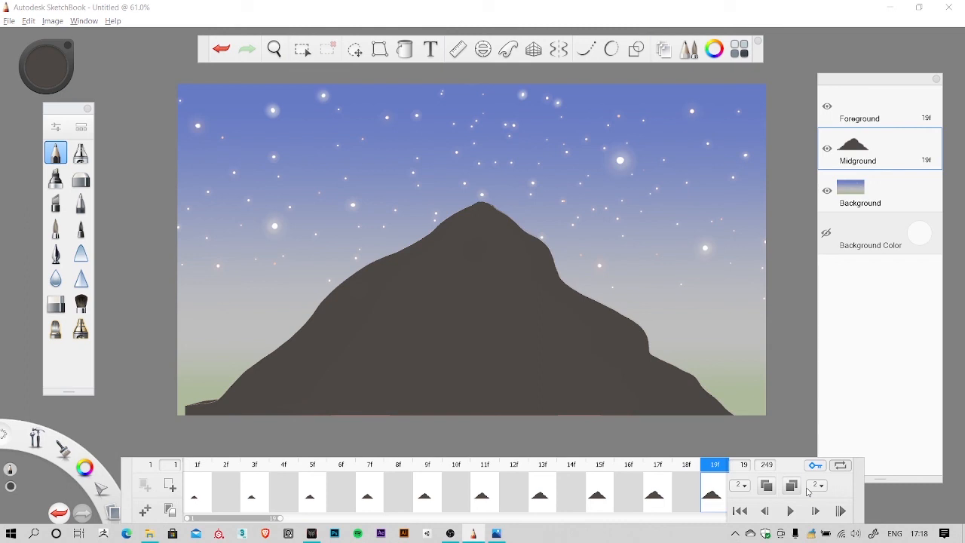
{"action": "scroll", "coordinate": [518, 299], "scroll_direction": "down", "scroll_amount": 2}
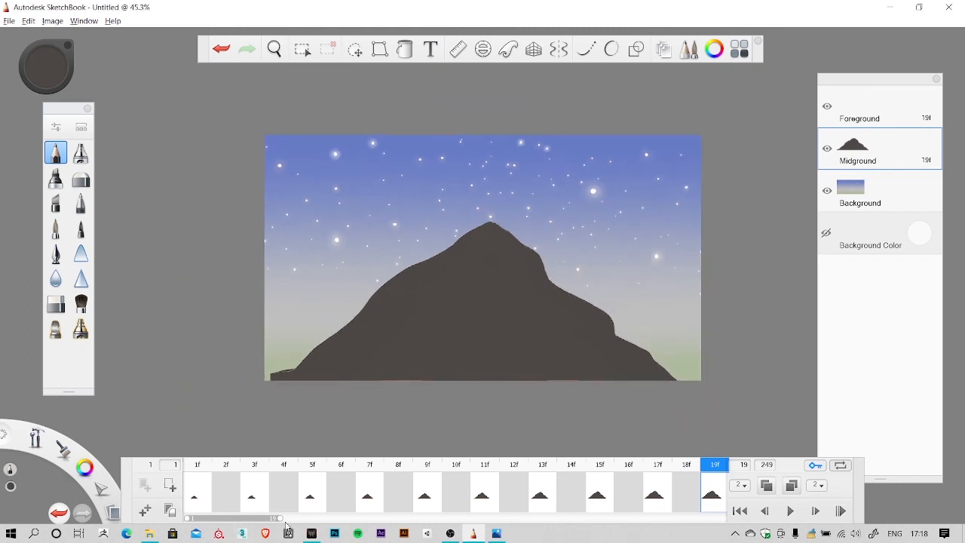
{"action": "left_click_drag", "start_coordinate": [281, 518], "coordinate": [350, 523]}
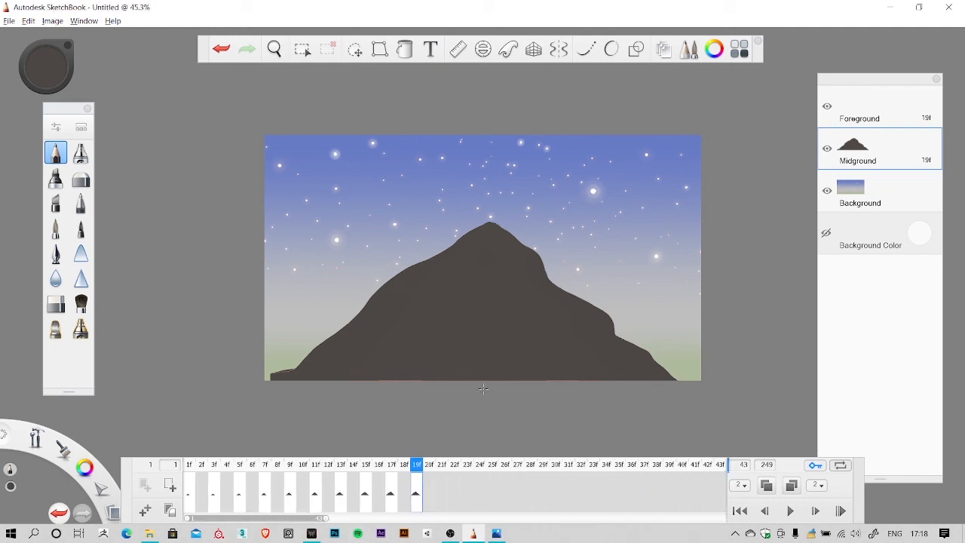